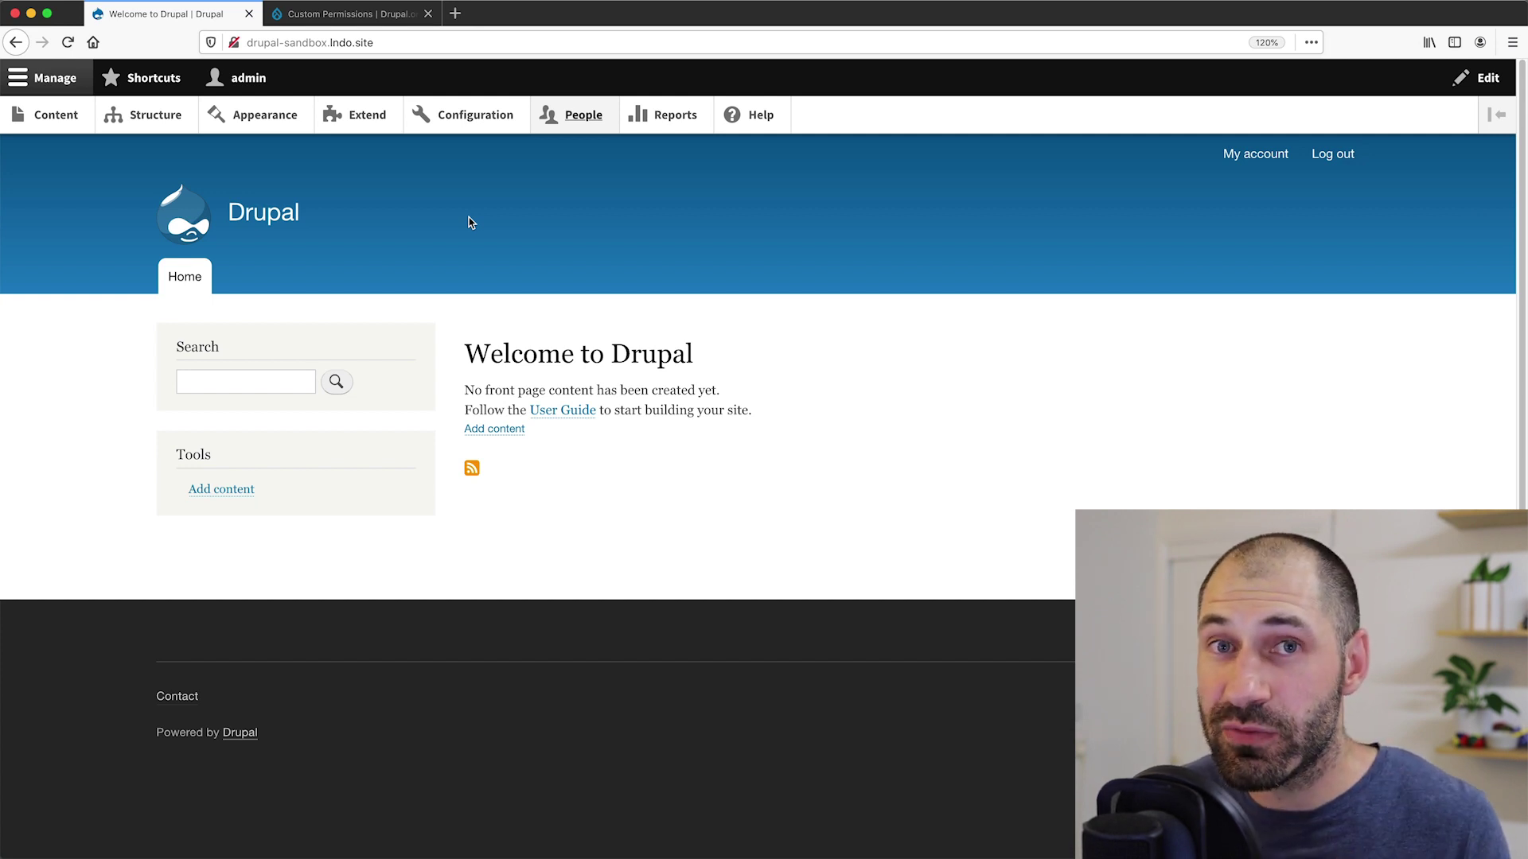
Open the site's Configuration overview from the admin toolbar.
{"action": "left_click", "coordinate": [483, 118]}
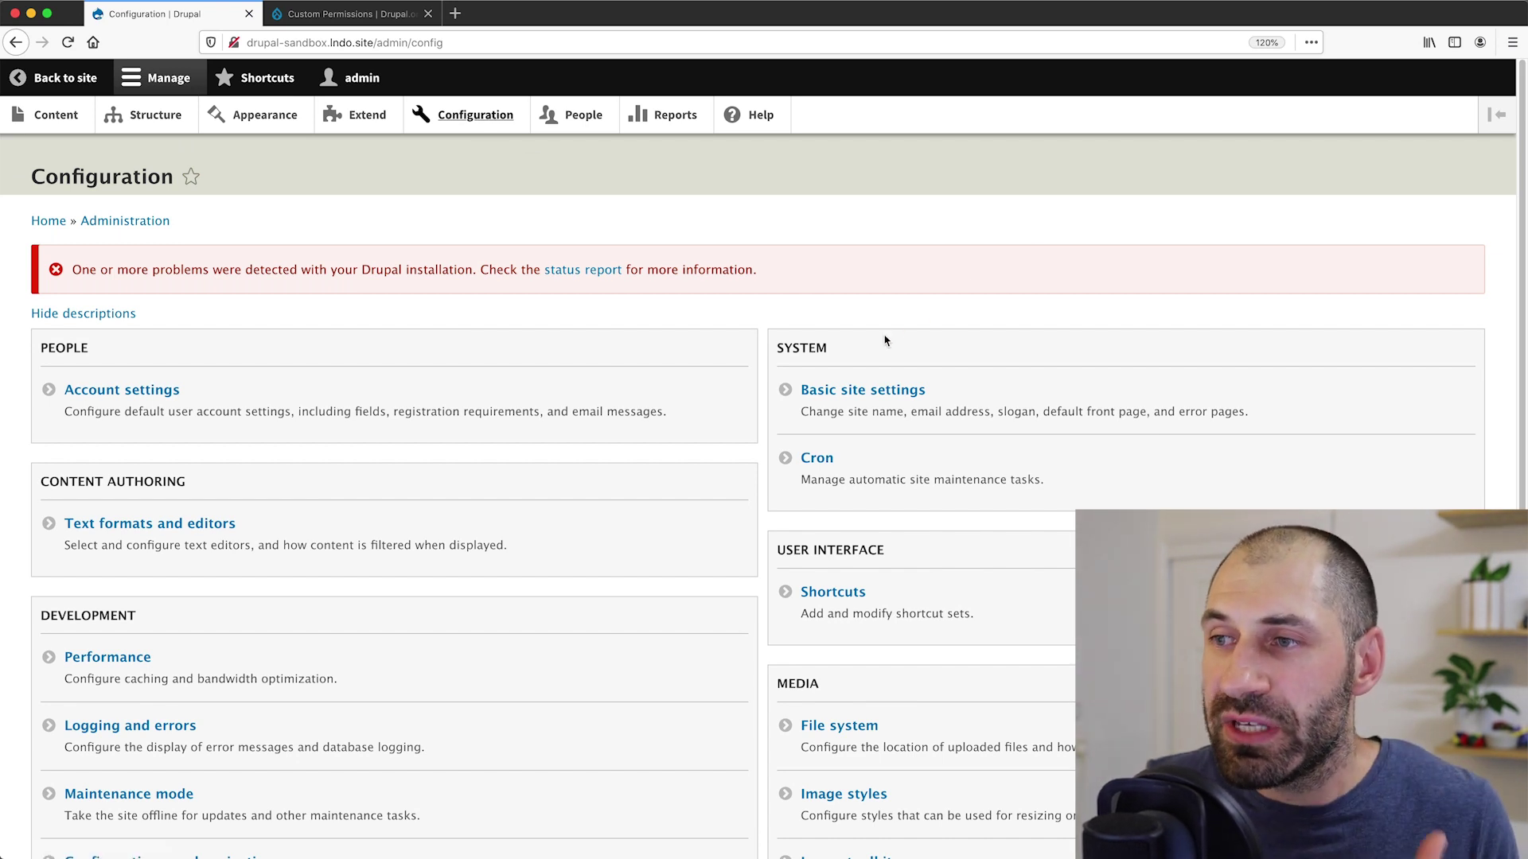
Open the Basic site settings form under System.
{"action": "left_click", "coordinate": [854, 398]}
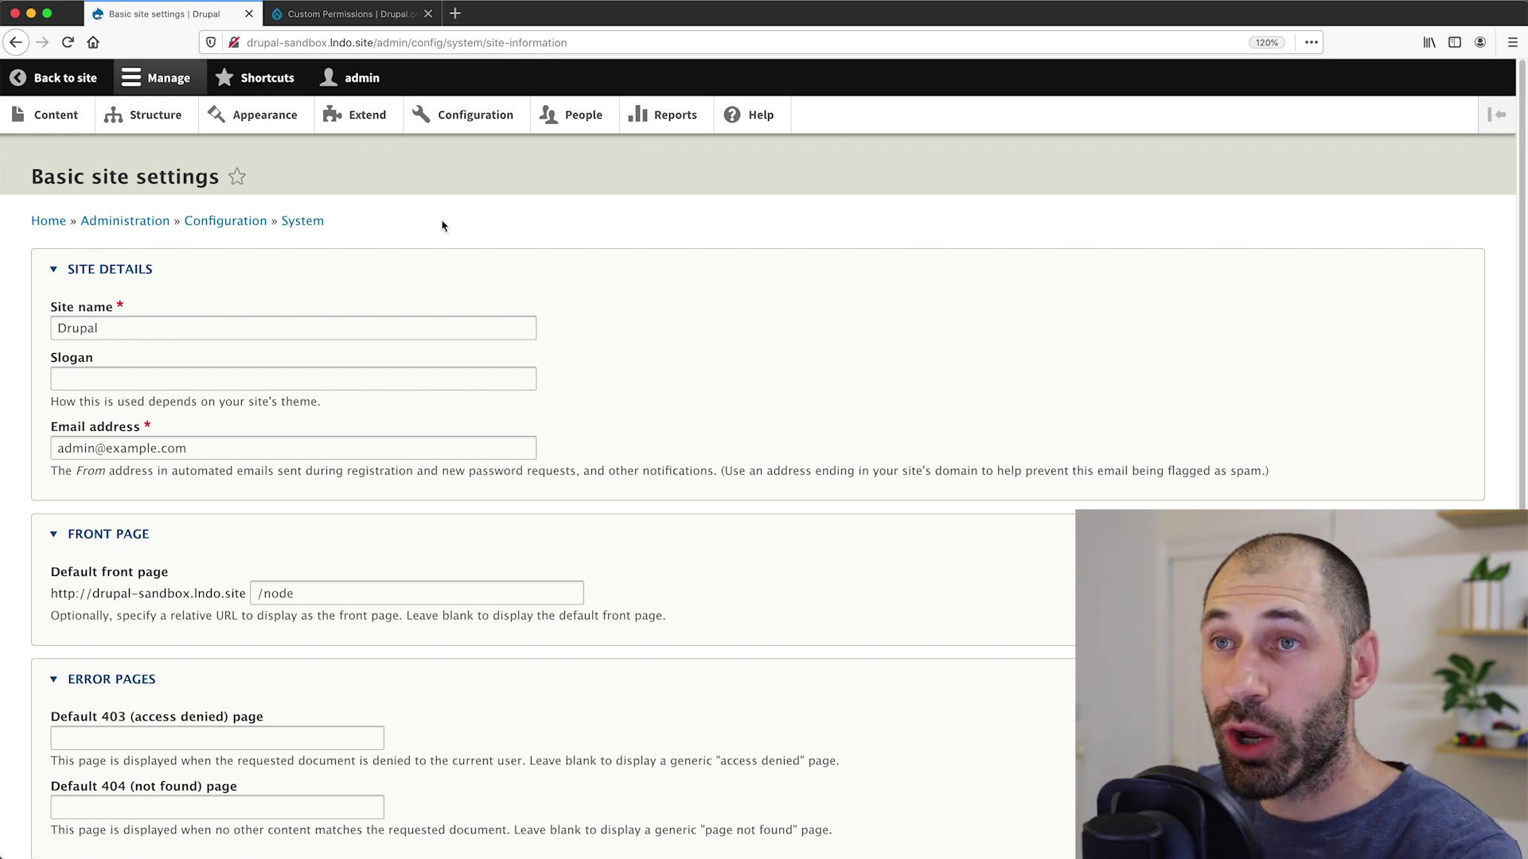
Switch to the Custom Permissions project page on drupal.org.
{"action": "left_click", "coordinate": [354, 14]}
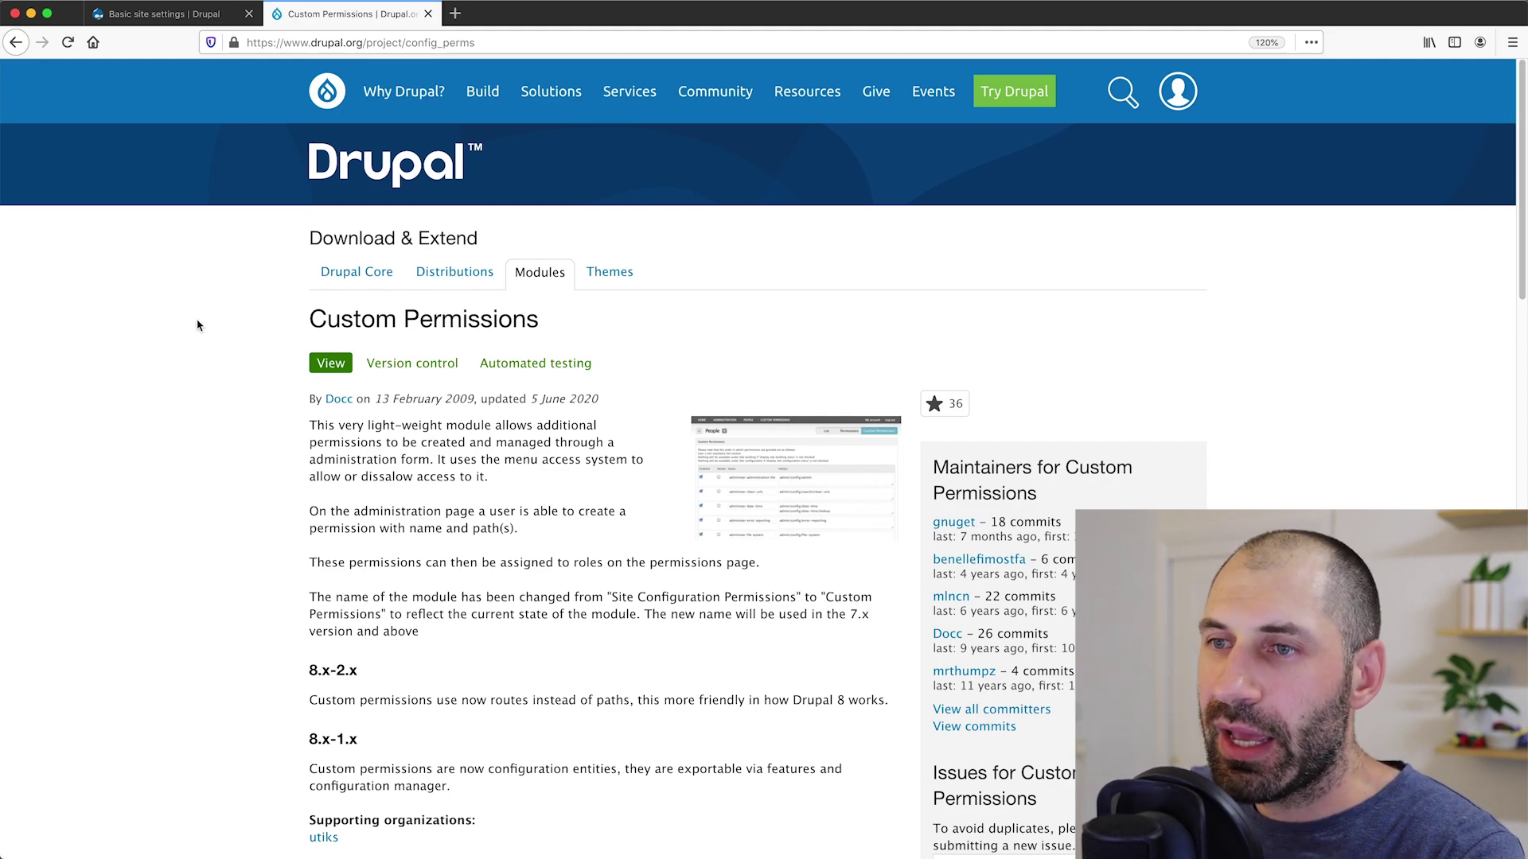
{"action": "scroll", "coordinate": [209, 332], "scroll_direction": "down", "scroll_amount": 3}
{"action": "scroll", "coordinate": [210, 331], "scroll_direction": "down", "scroll_amount": 15}
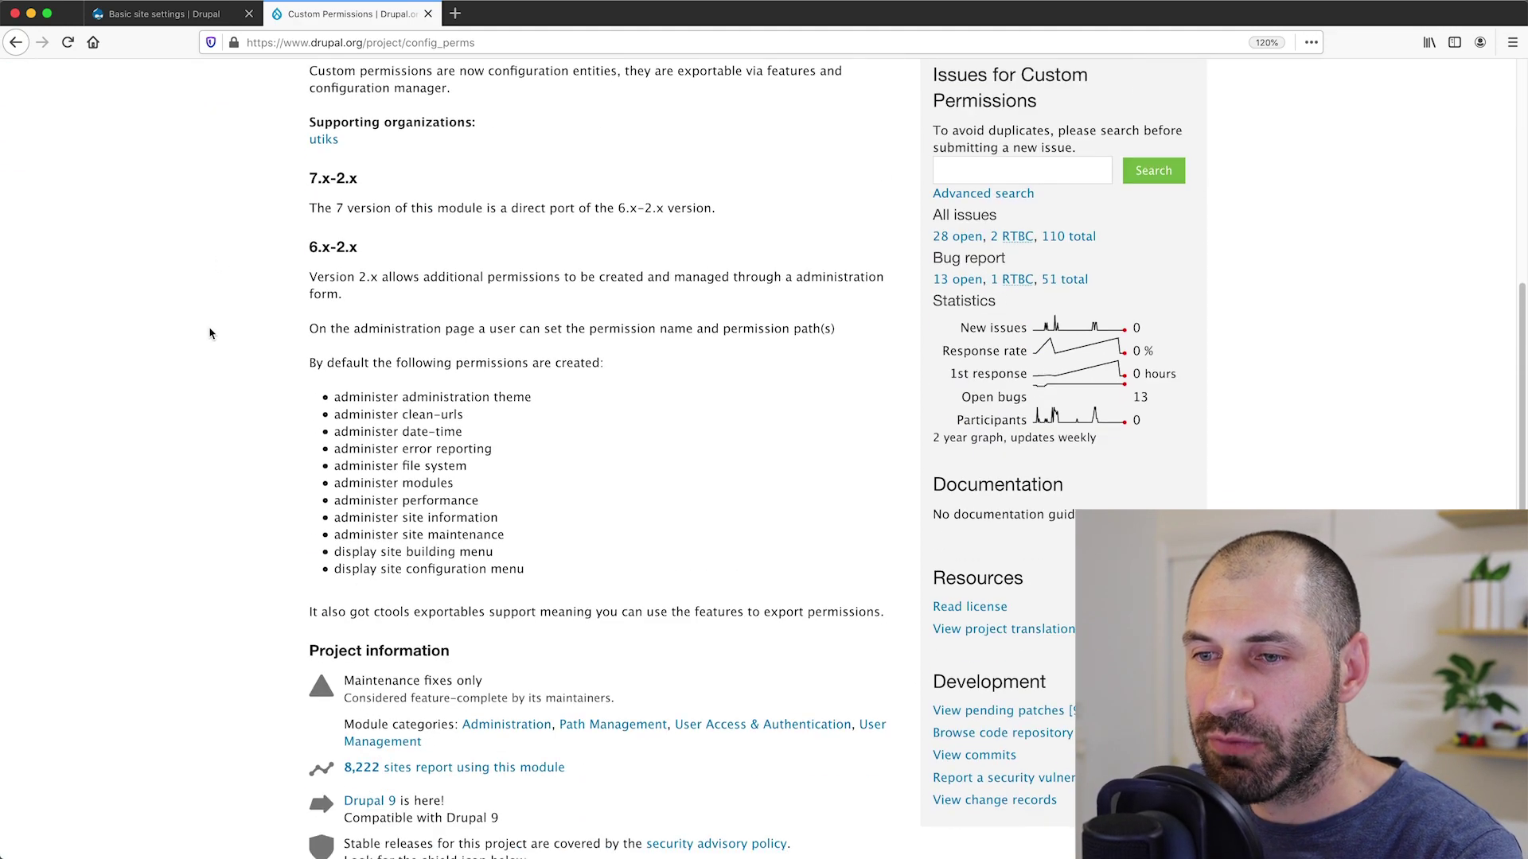
{"action": "scroll", "coordinate": [211, 332], "scroll_direction": "down", "scroll_amount": 1}
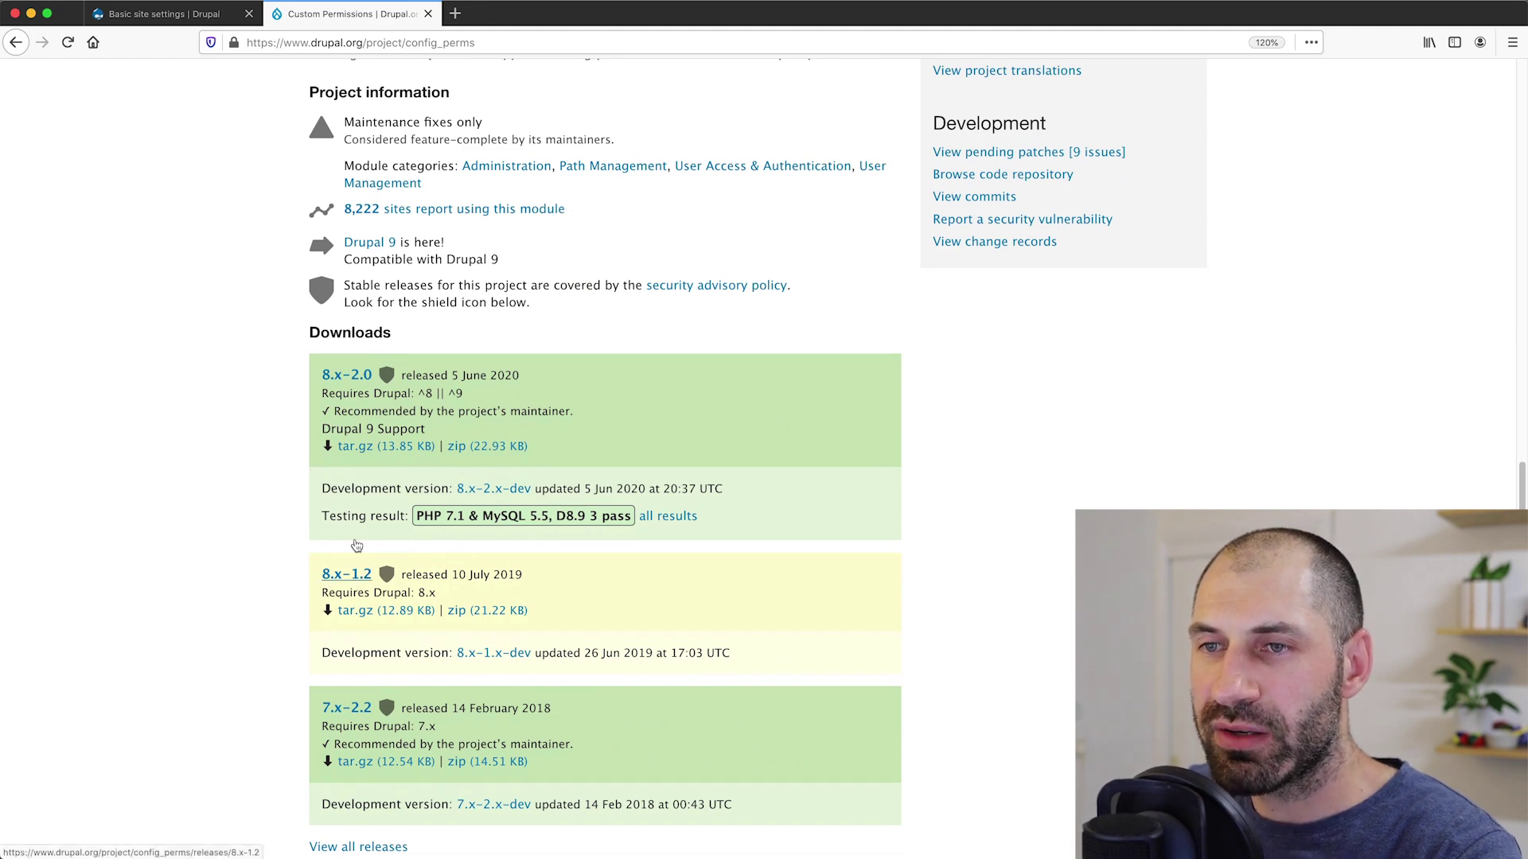
{"action": "scroll", "coordinate": [226, 363], "scroll_direction": "down", "scroll_amount": 3}
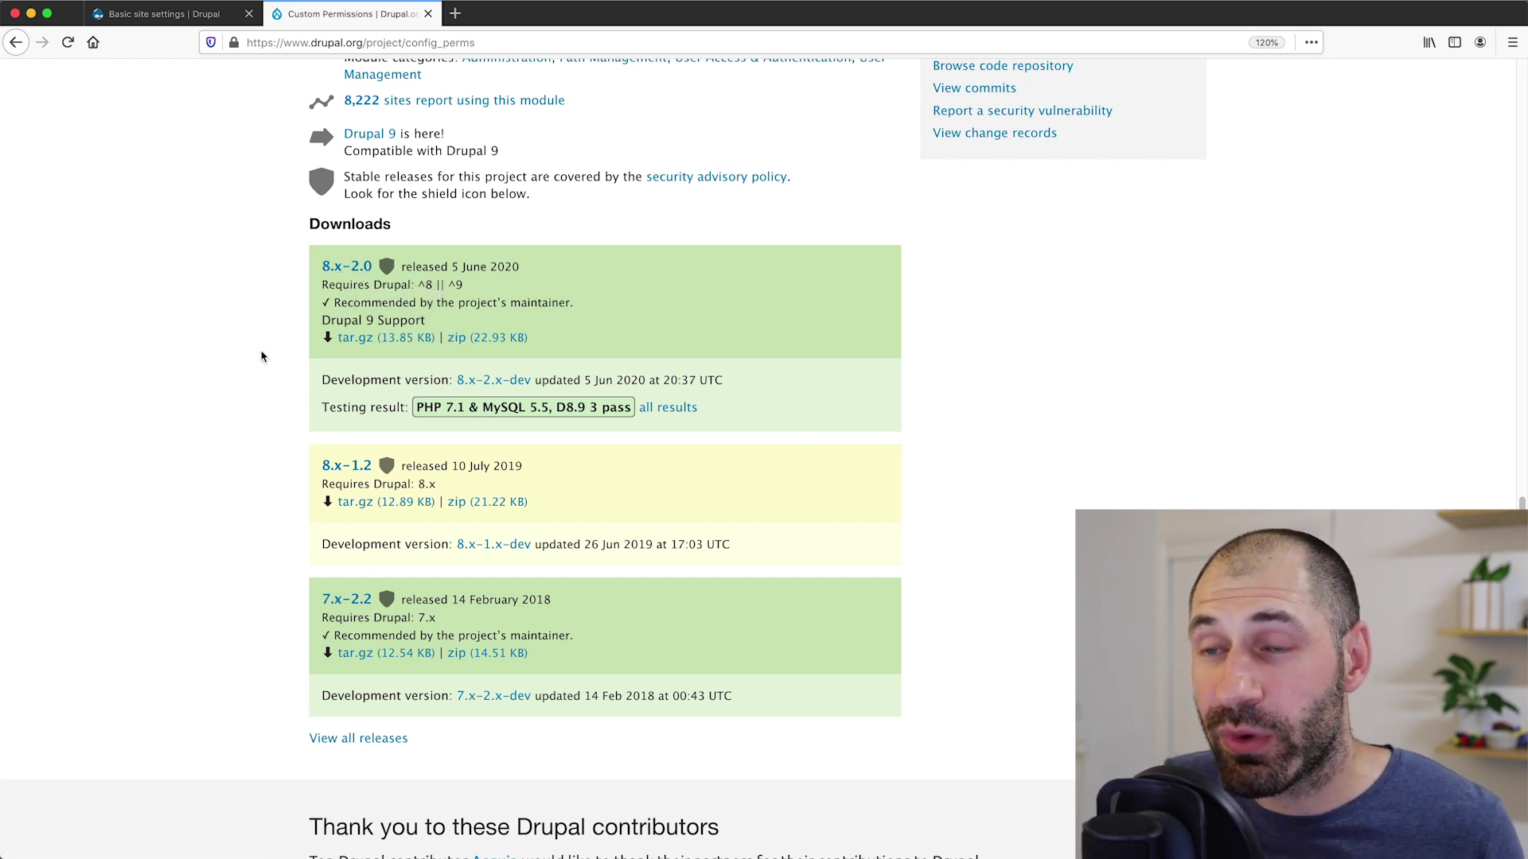
{"action": "scroll", "coordinate": [262, 357], "scroll_direction": "up", "scroll_amount": 10}
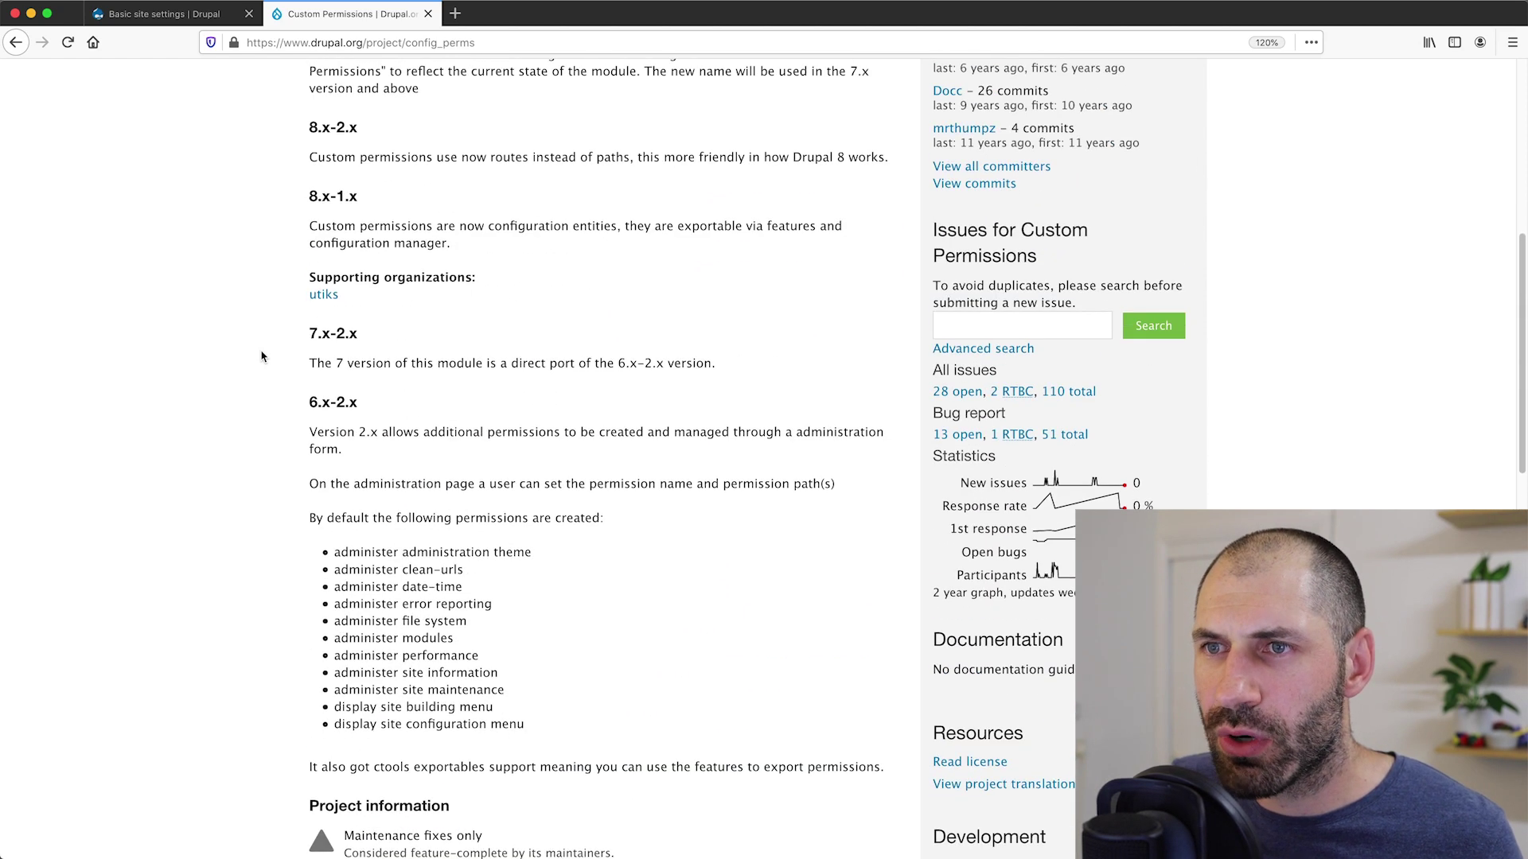
{"action": "scroll", "coordinate": [262, 357], "scroll_direction": "up", "scroll_amount": 4}
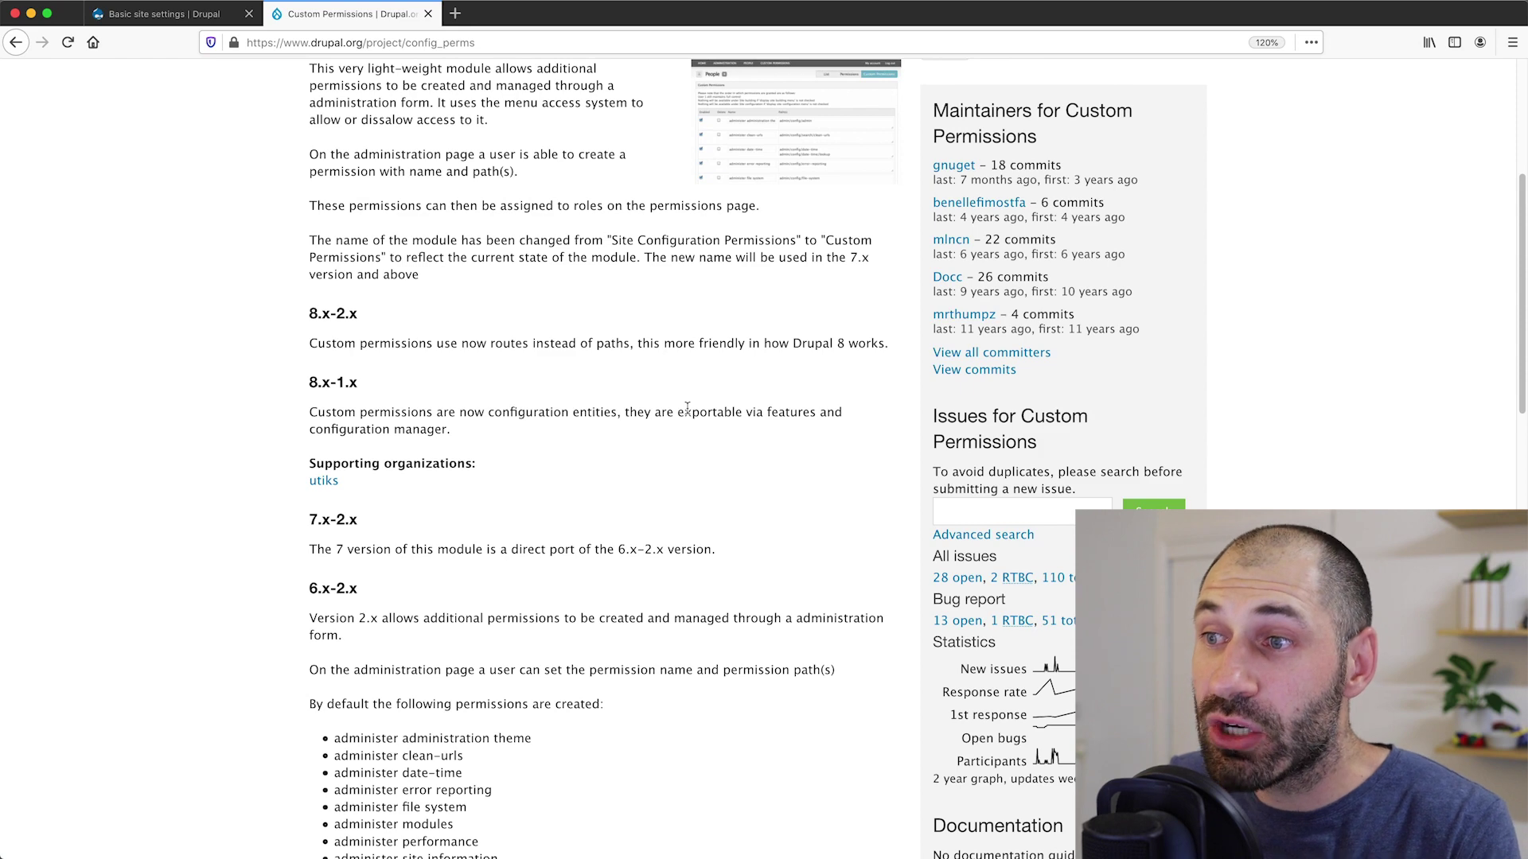
{"action": "scroll", "coordinate": [663, 388], "scroll_direction": "up", "scroll_amount": 4}
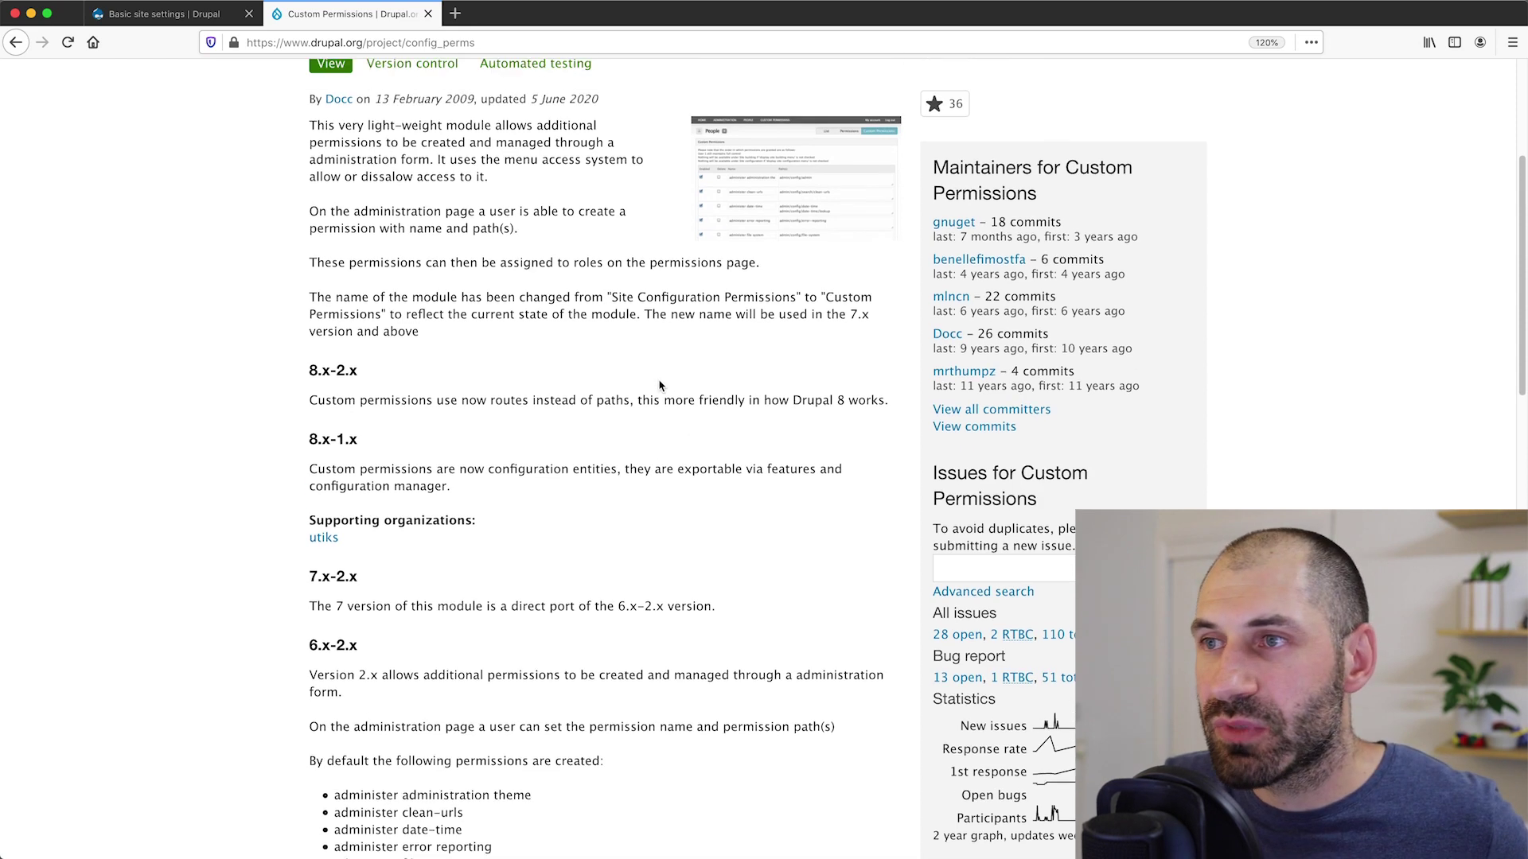
View the enlarged permissions-form screenshot and note the 8.x-2.x version, then go to Terminal.
{"action": "left_click", "coordinate": [822, 319]}
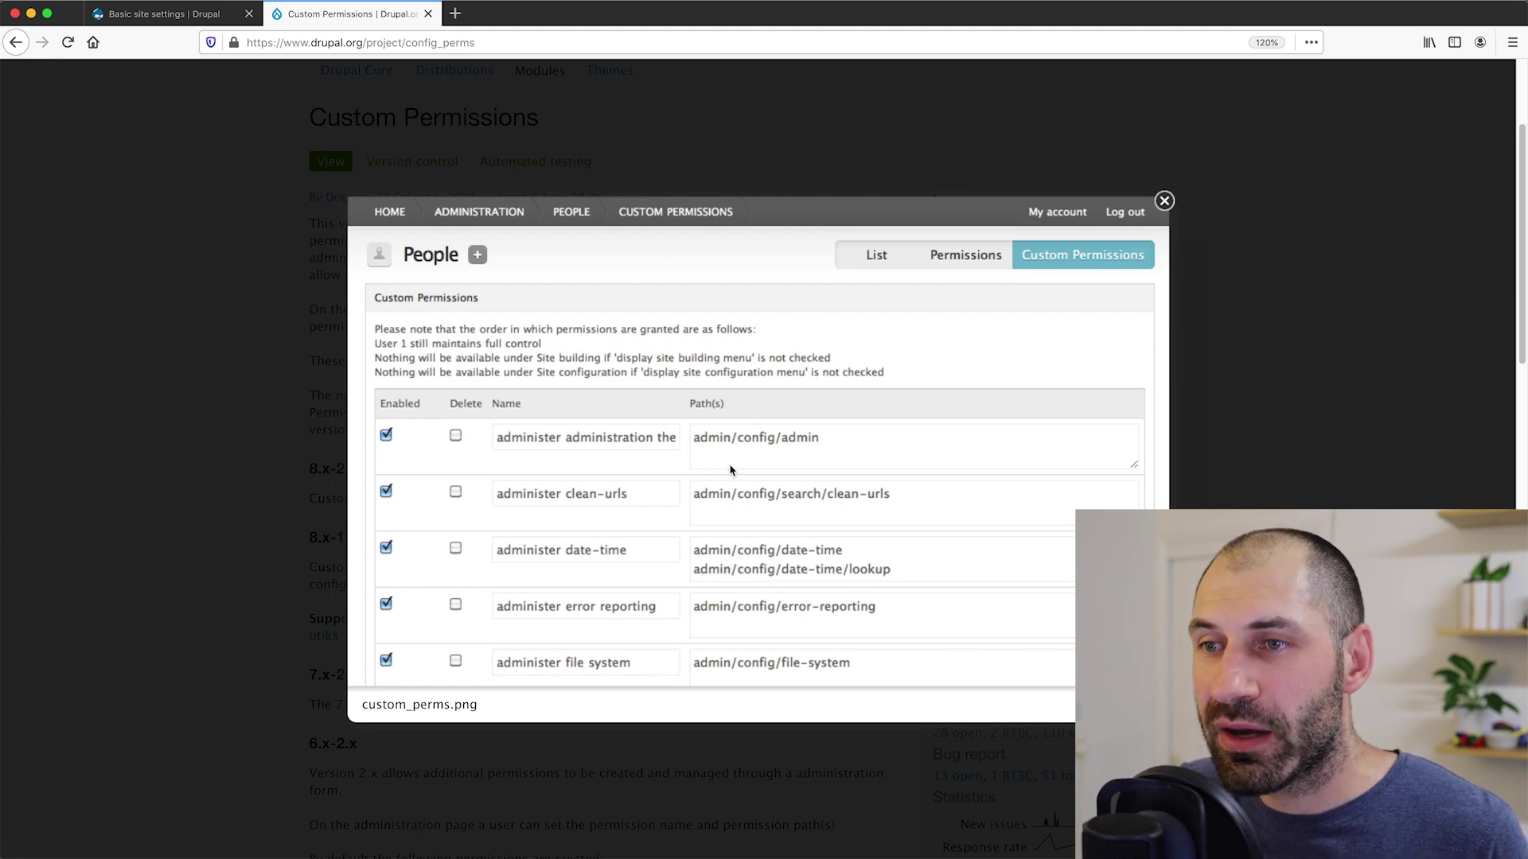
{"action": "left_click", "coordinate": [256, 501]}
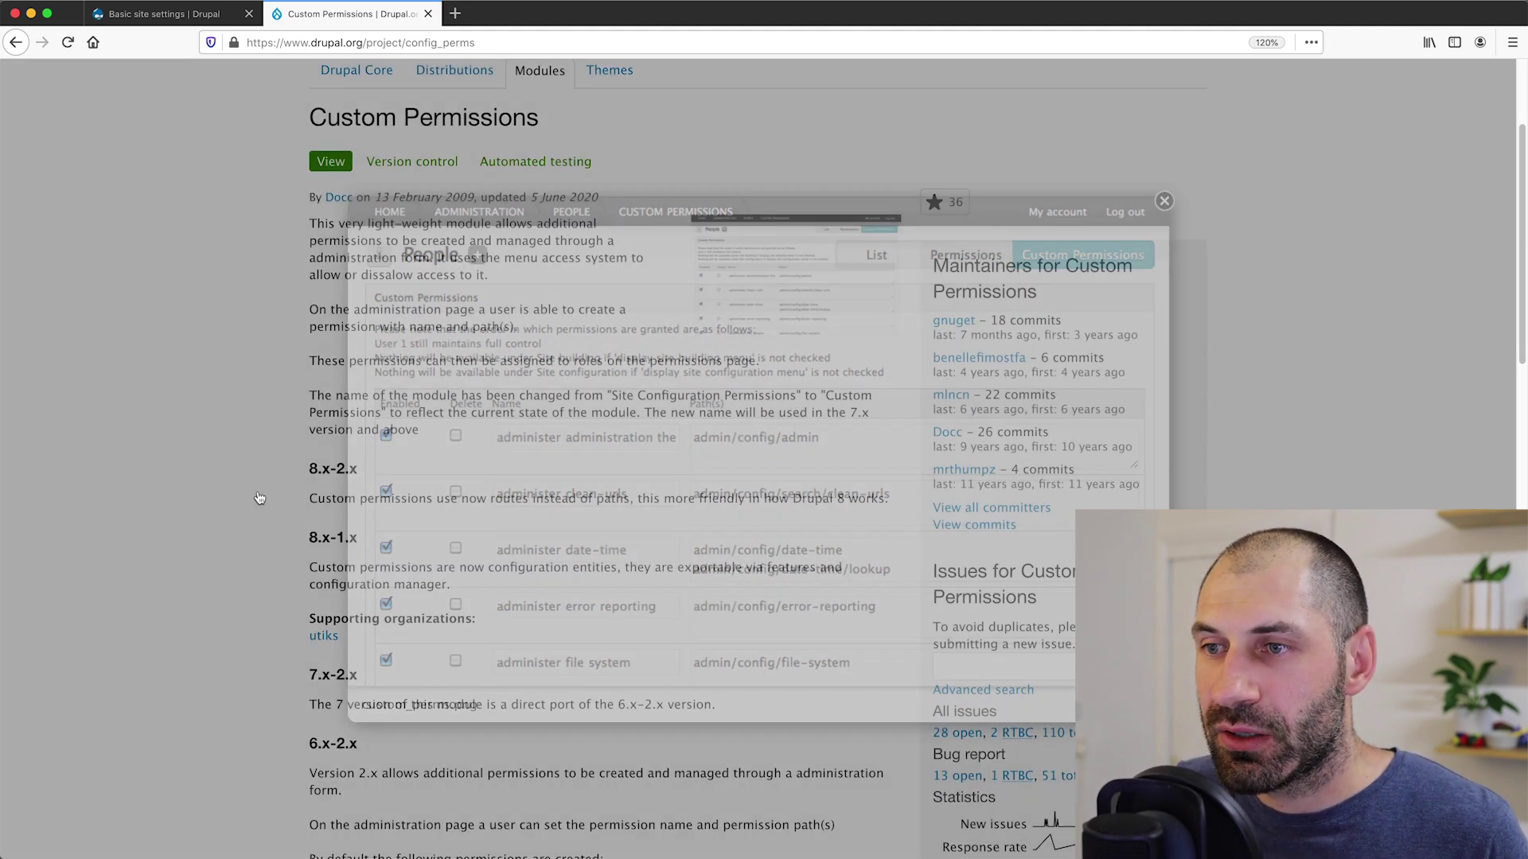
{"action": "left_click_drag", "start_coordinate": [336, 469], "coordinate": [358, 469]}
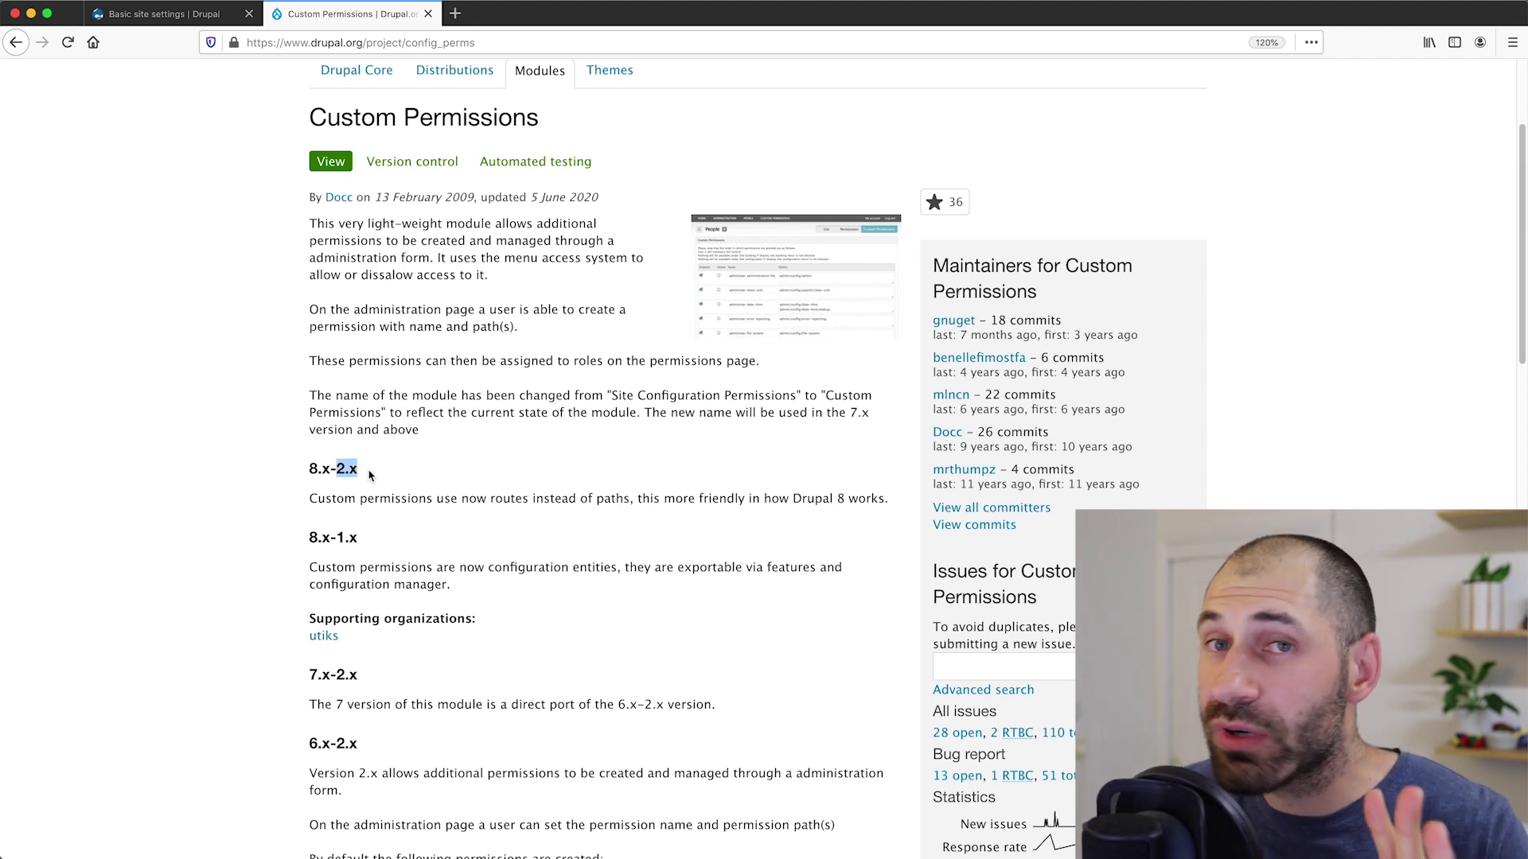
{"action": "left_click", "coordinate": [379, 469]}
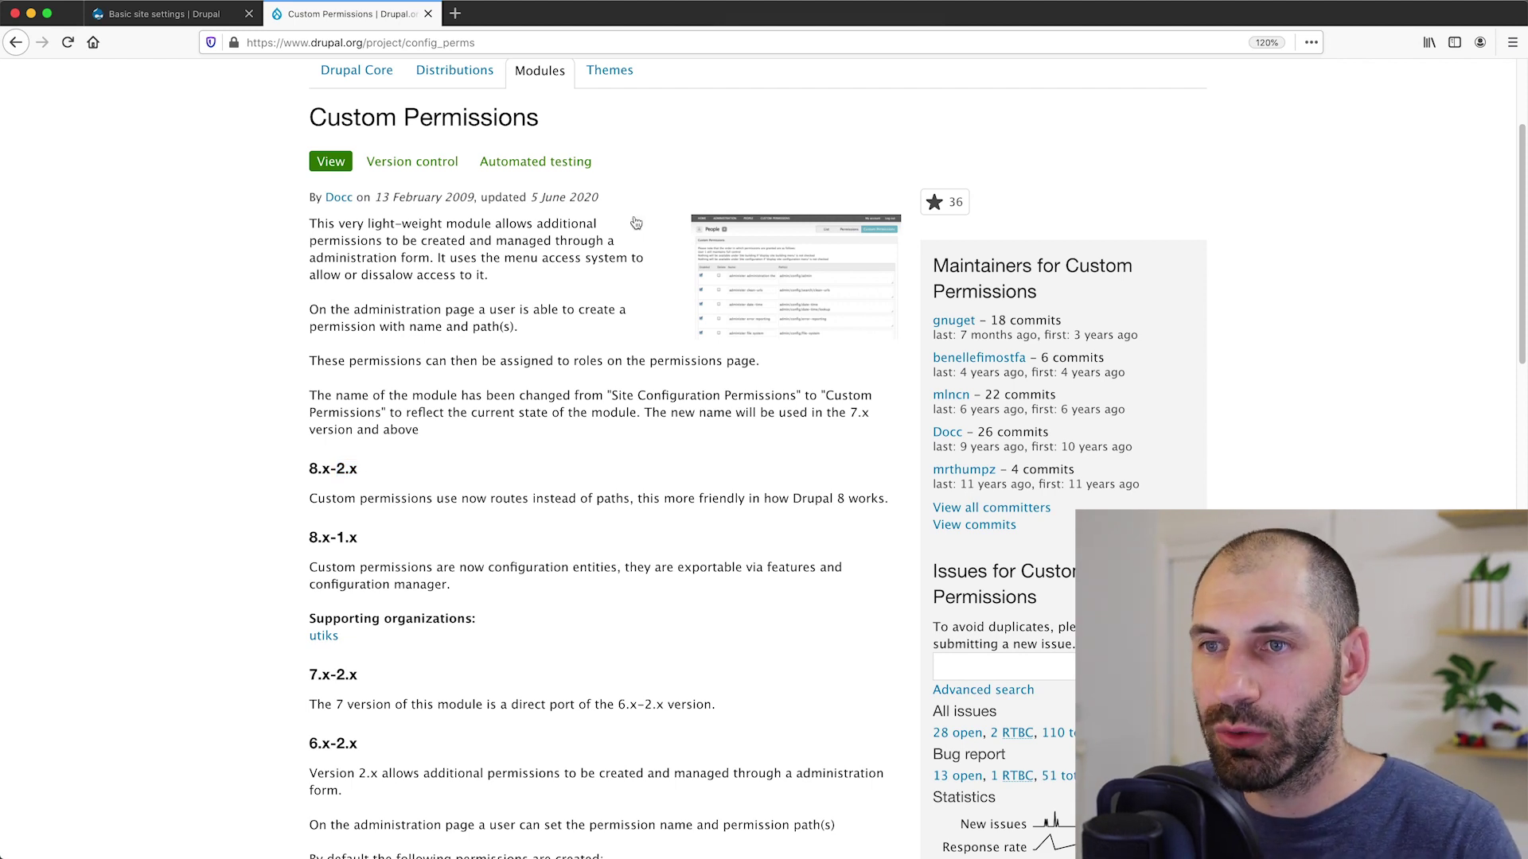
{"action": "key", "text": "super+Tab"}
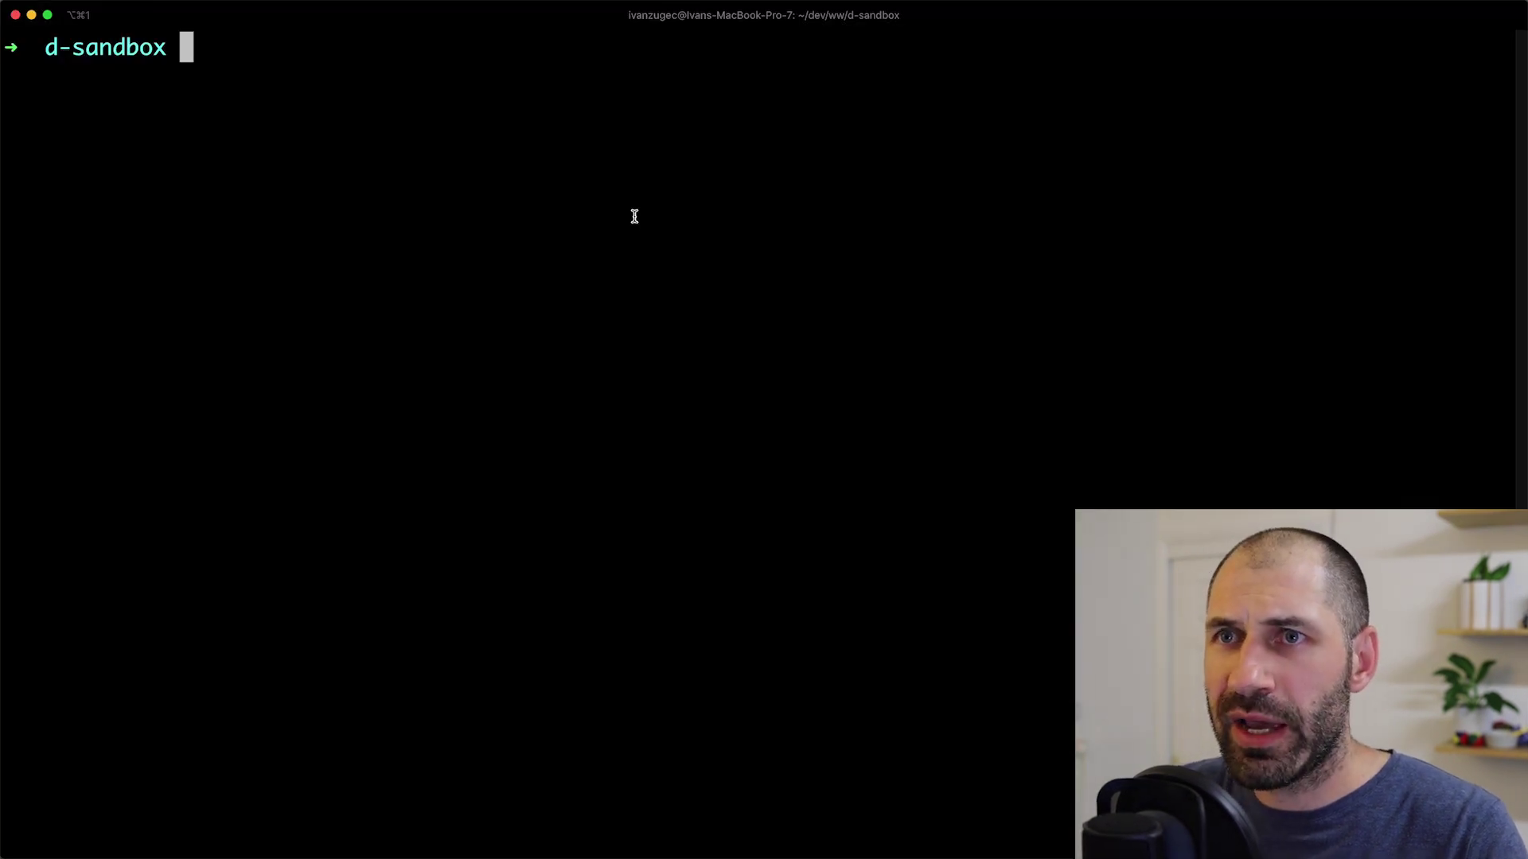
Run 'lando composer require drupal/config_perms', confirming the project name from the URL first.
{"action": "type", "text": "la"}
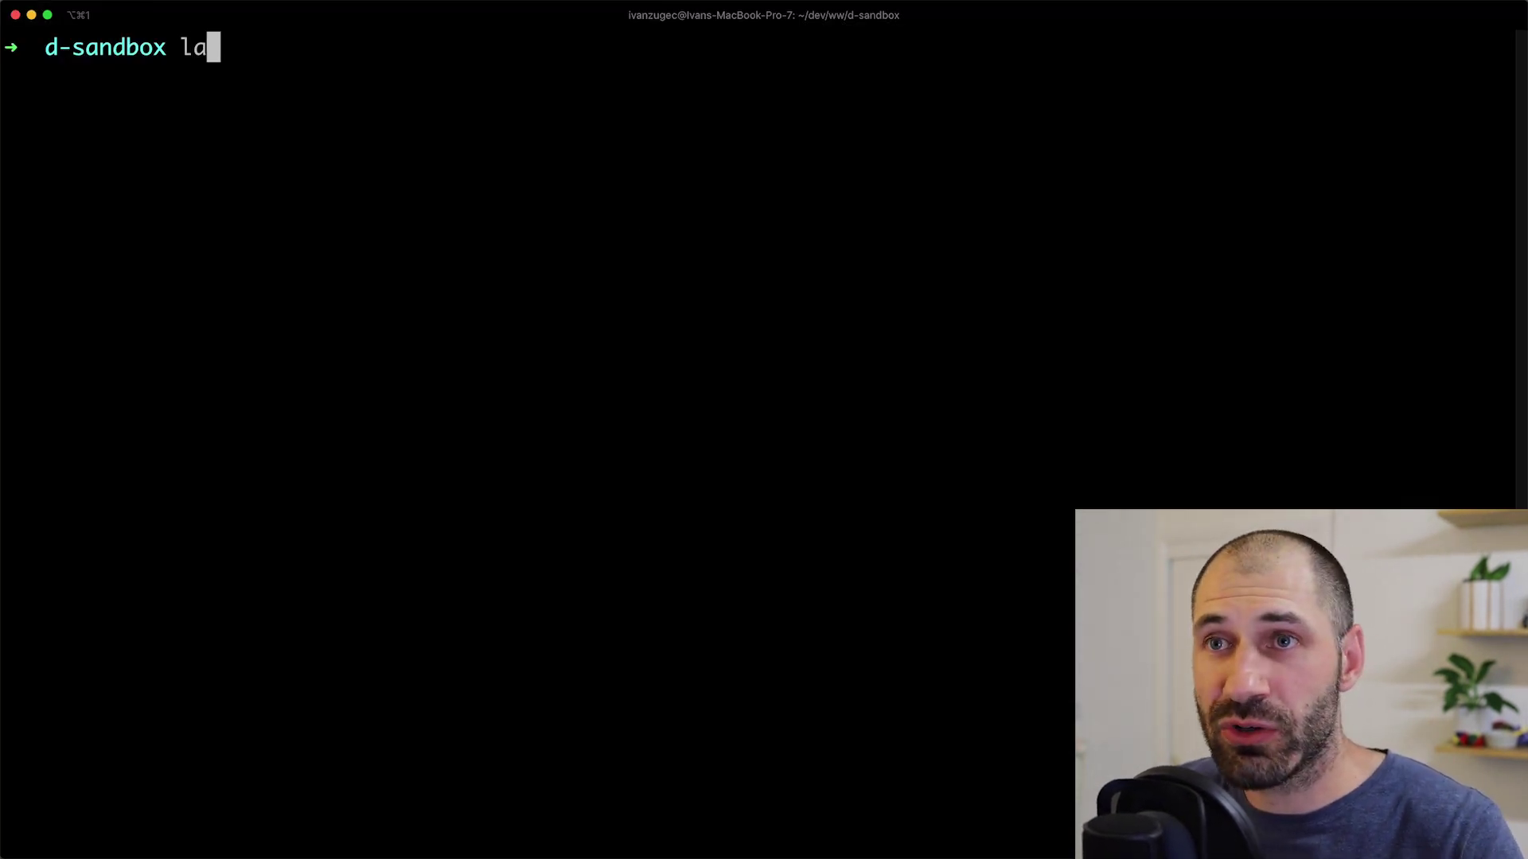
{"action": "type", "text": "ndo composer "}
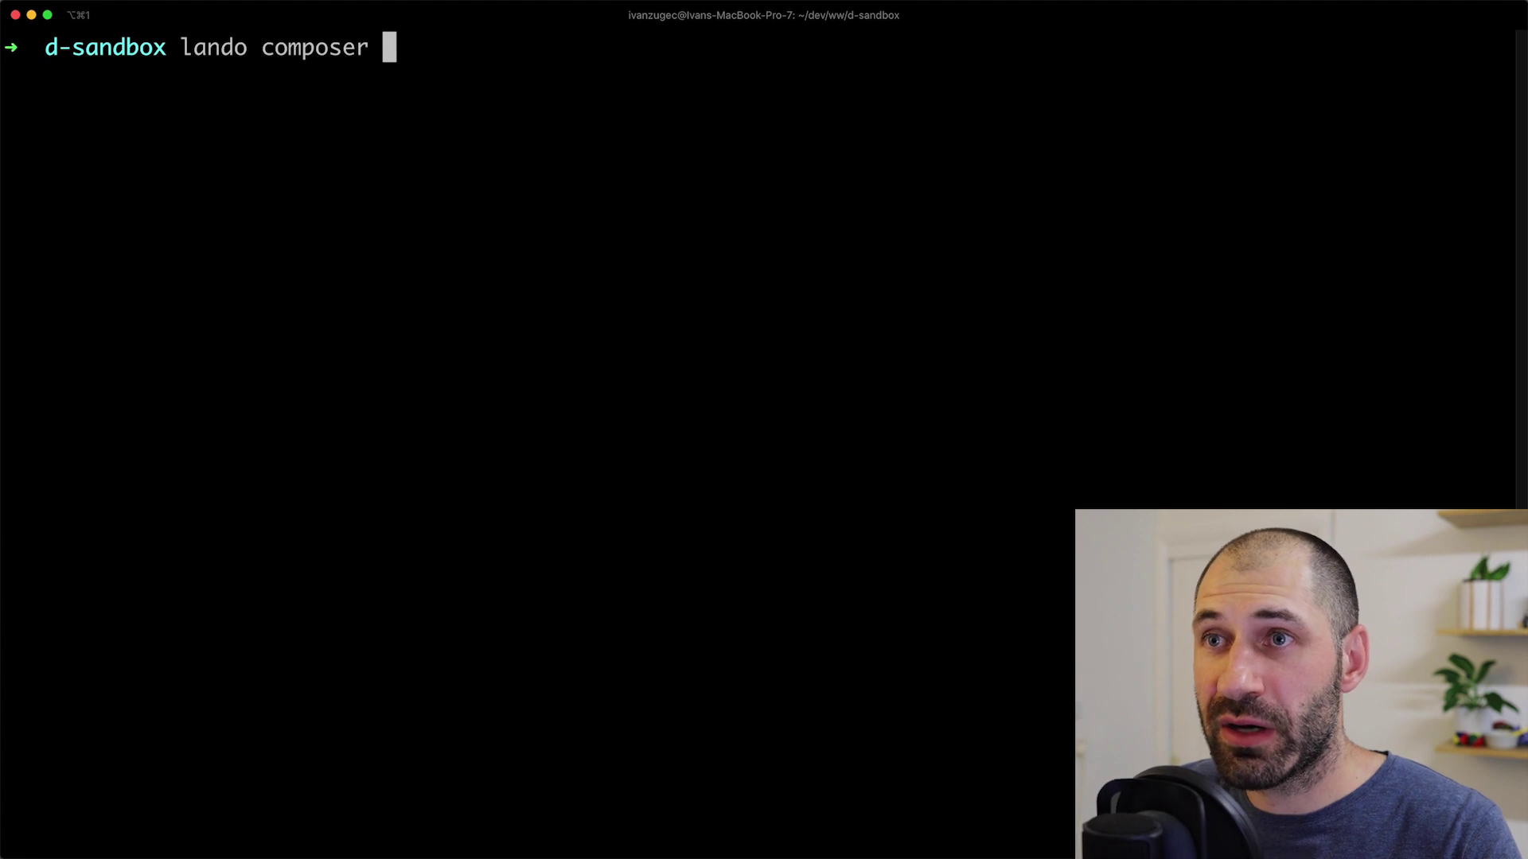
{"action": "type", "text": "require drupal"}
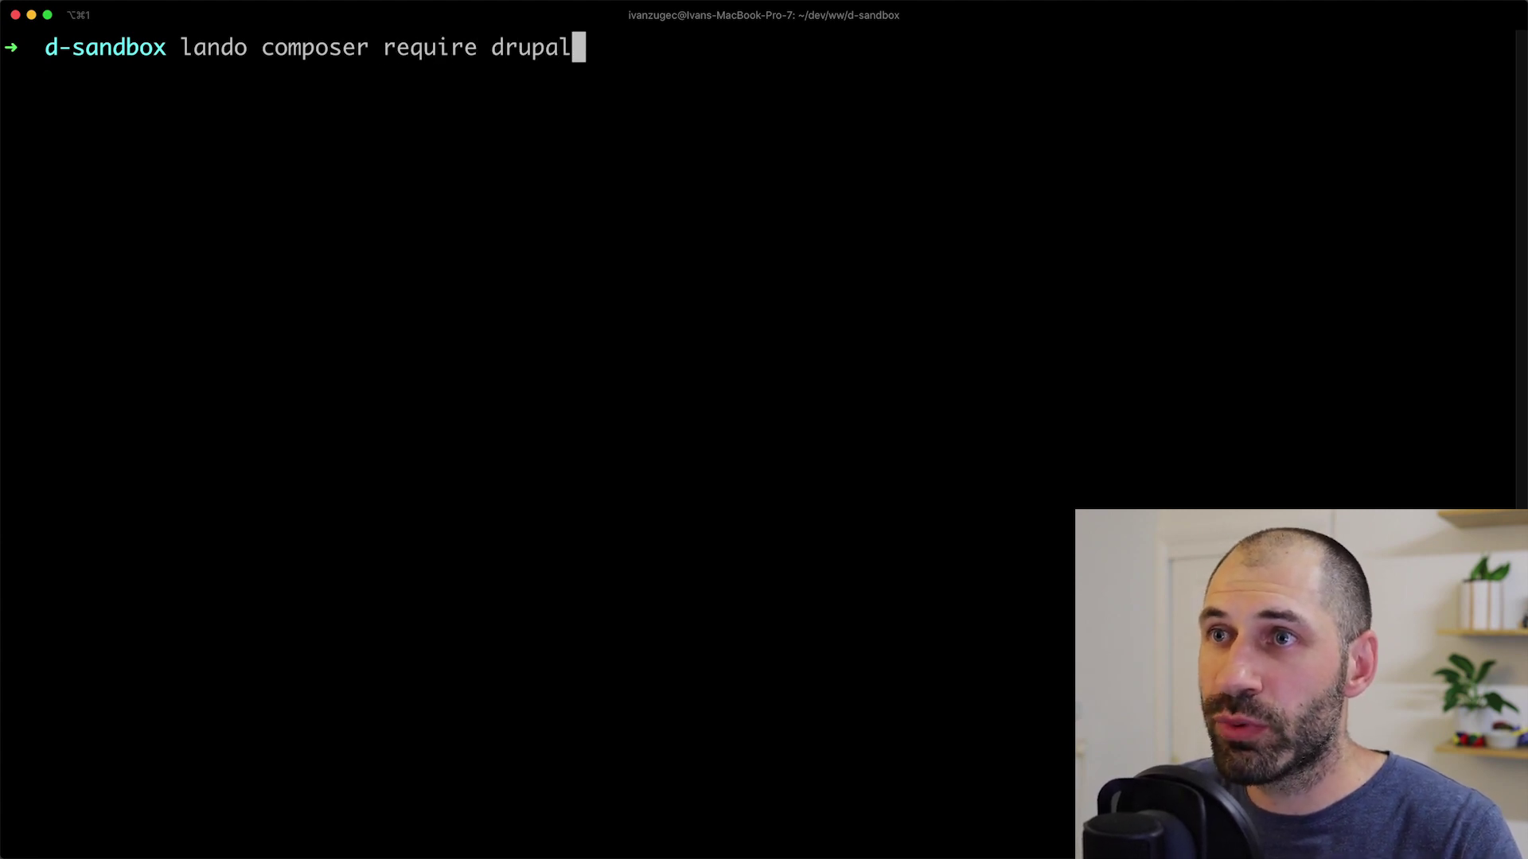
{"action": "type", "text": "/config_perms"}
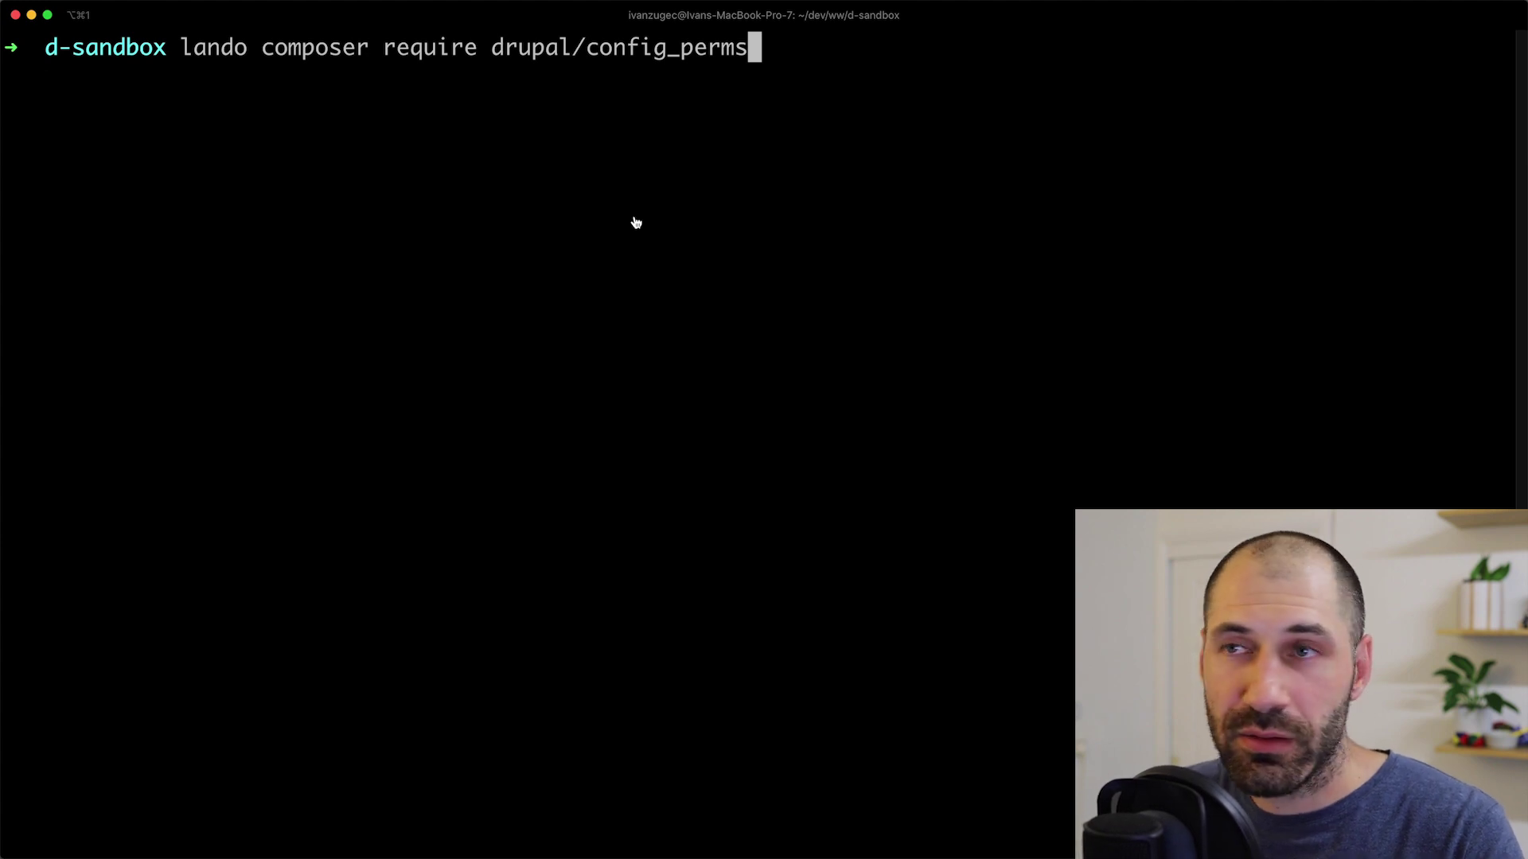
{"action": "key", "text": "super+Tab"}
{"action": "left_click_drag", "start_coordinate": [405, 43], "coordinate": [501, 42]}
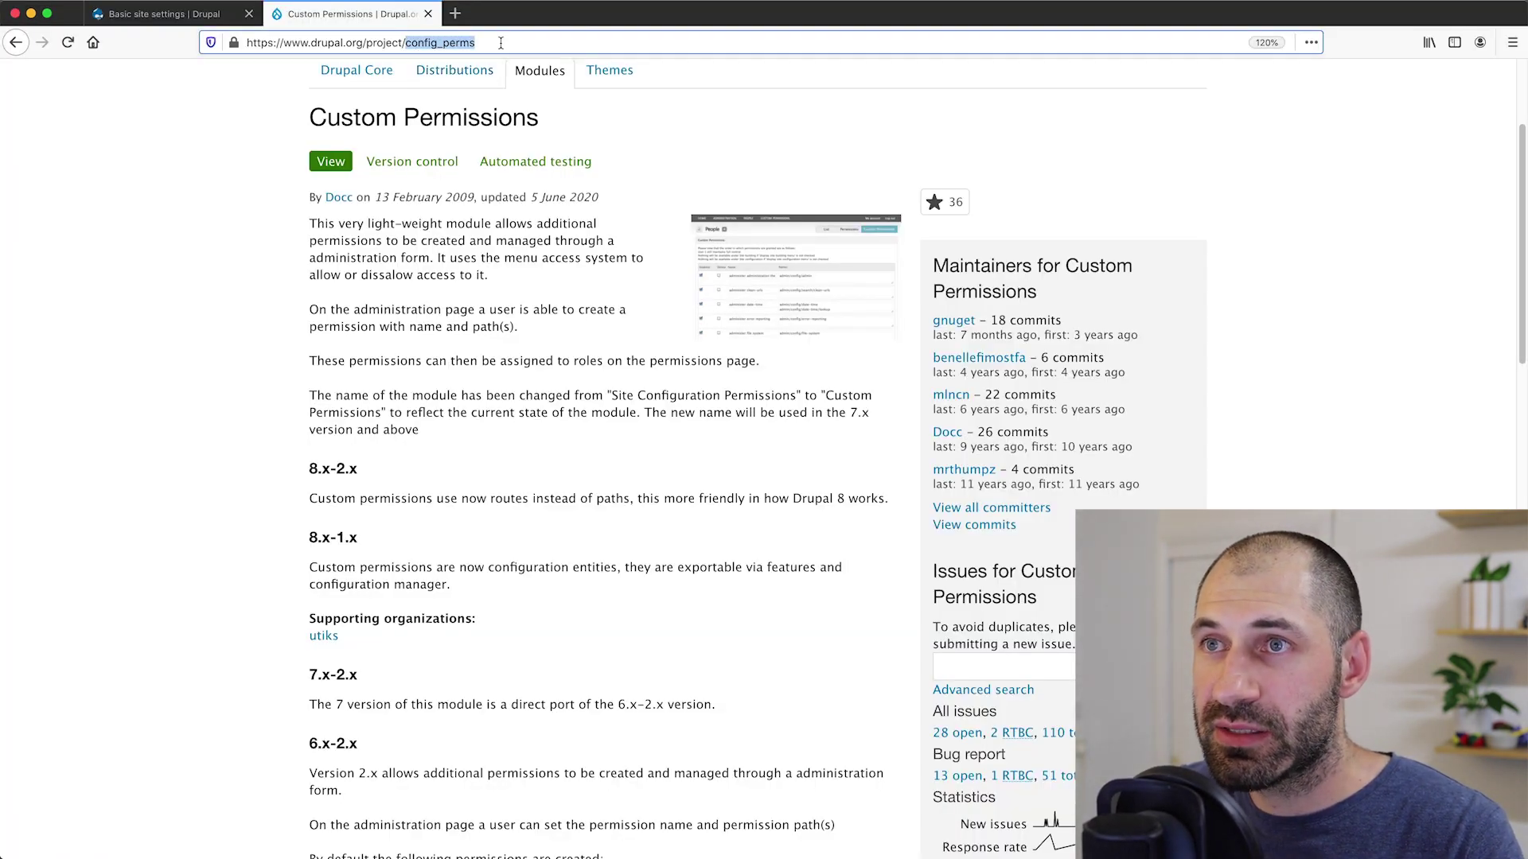
{"action": "key", "text": "super+Tab"}
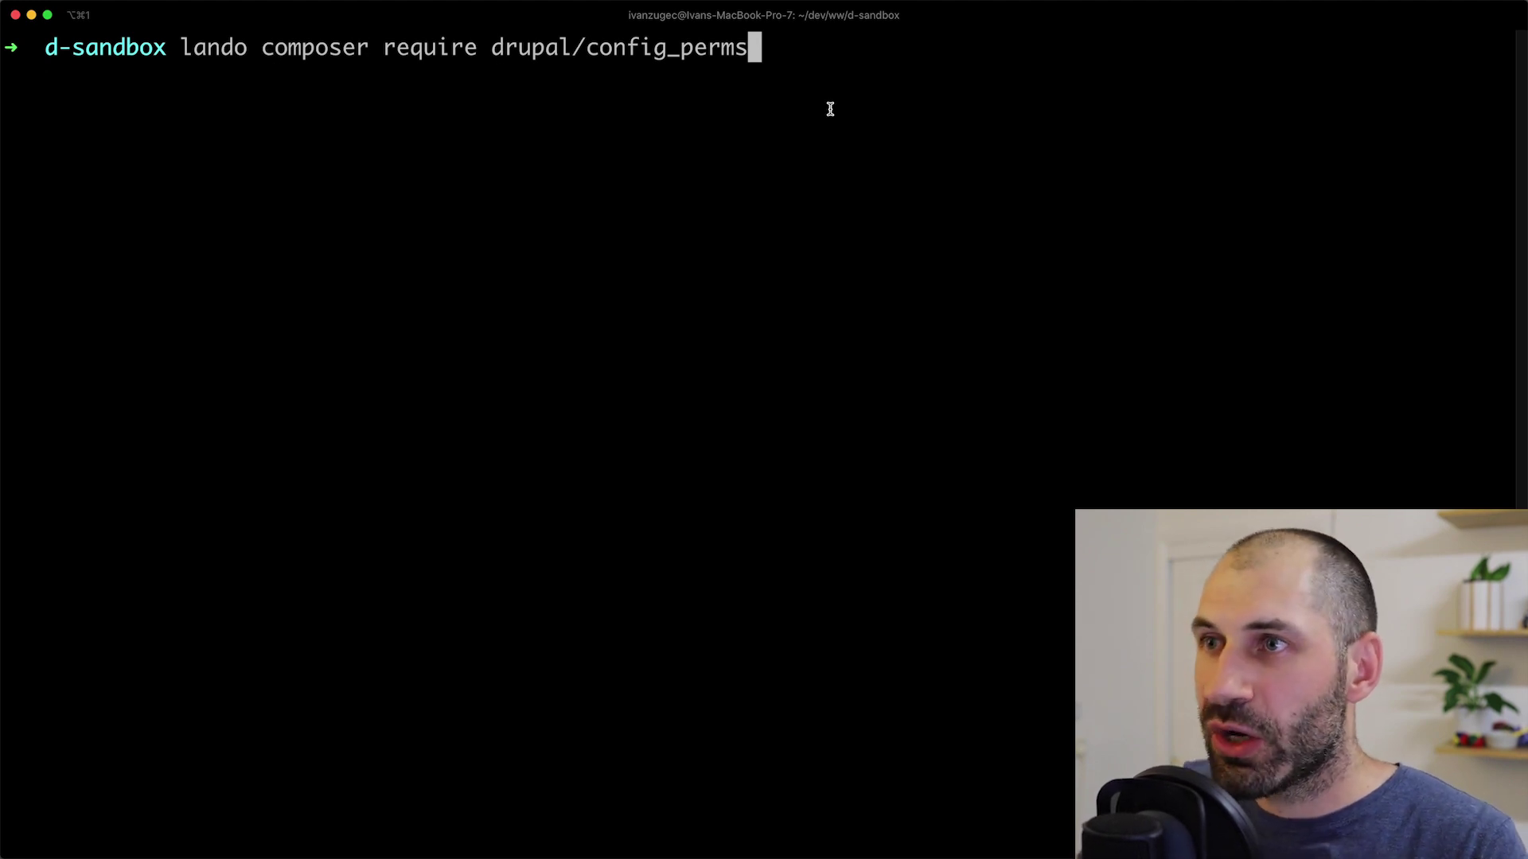
{"action": "key", "text": "Return"}
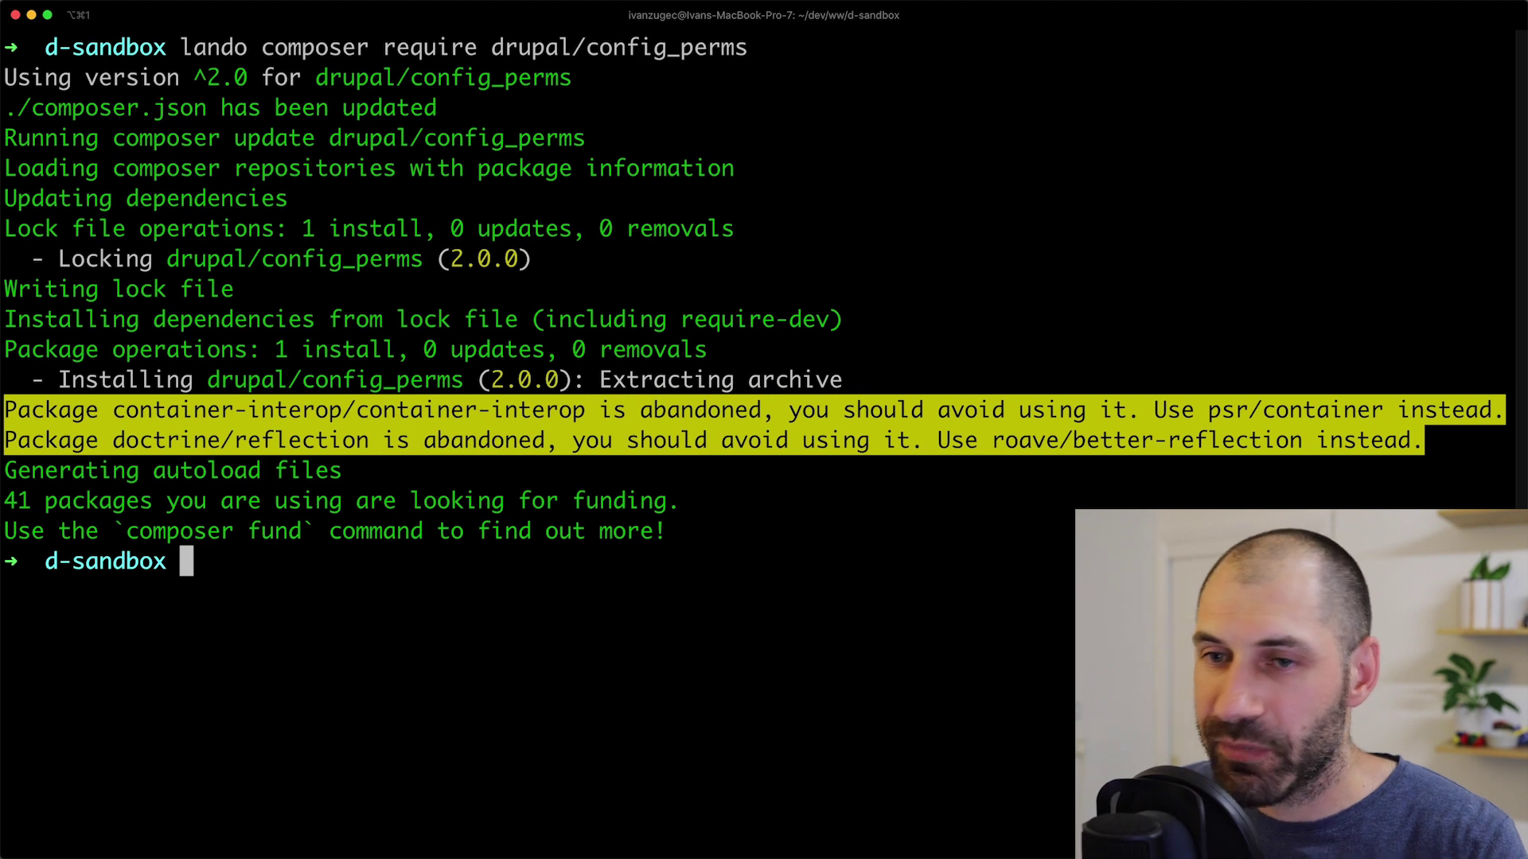
{"action": "key", "text": "super+Tab"}
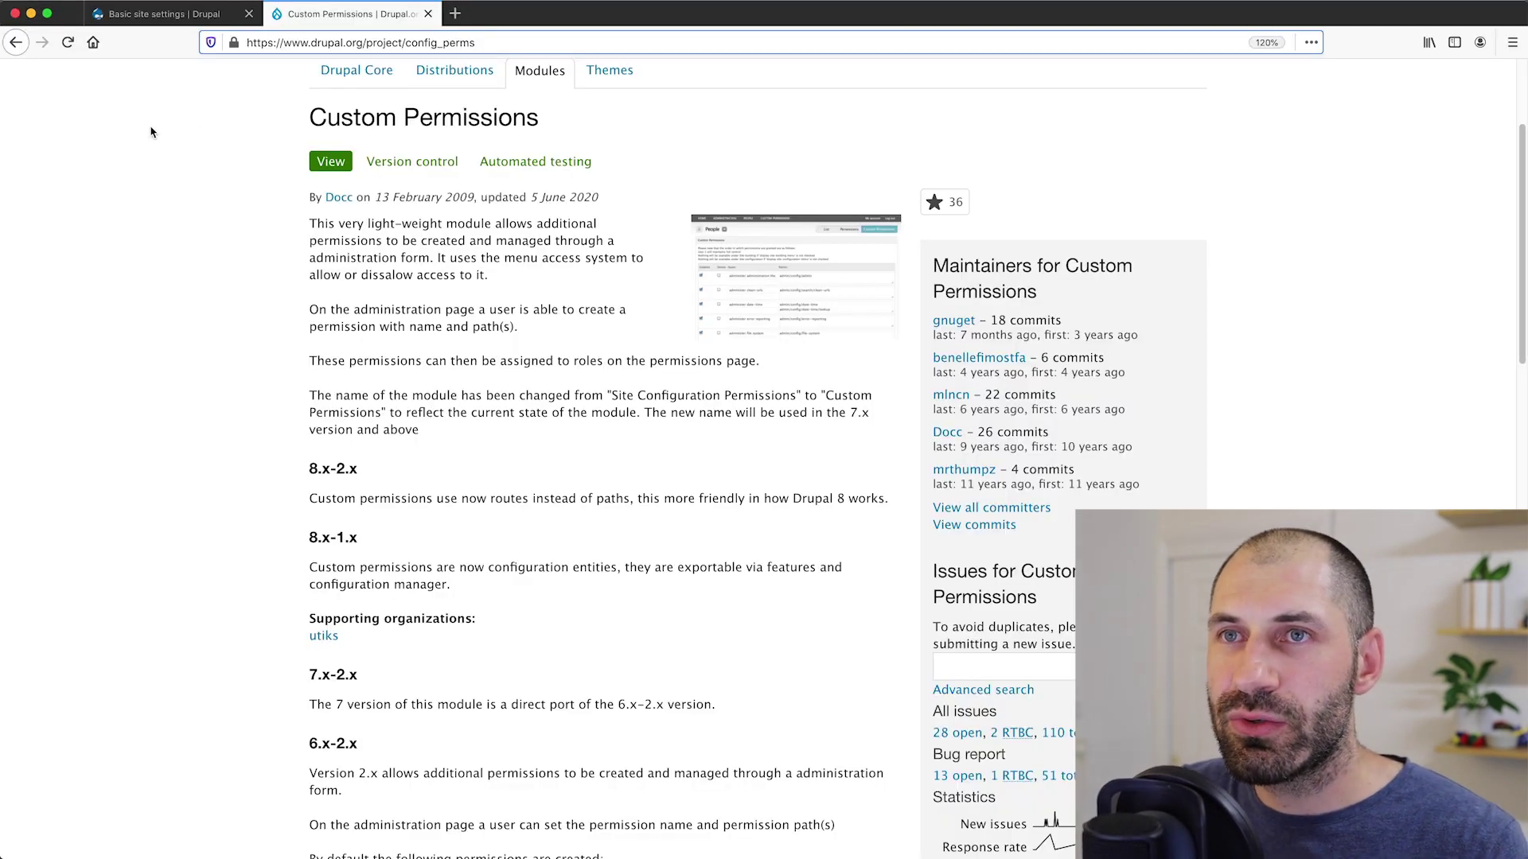
Install Custom Permissions from Extend after filtering modules by 'custom', then go to People.
{"action": "left_click", "coordinate": [160, 14]}
{"action": "left_click", "coordinate": [365, 118]}
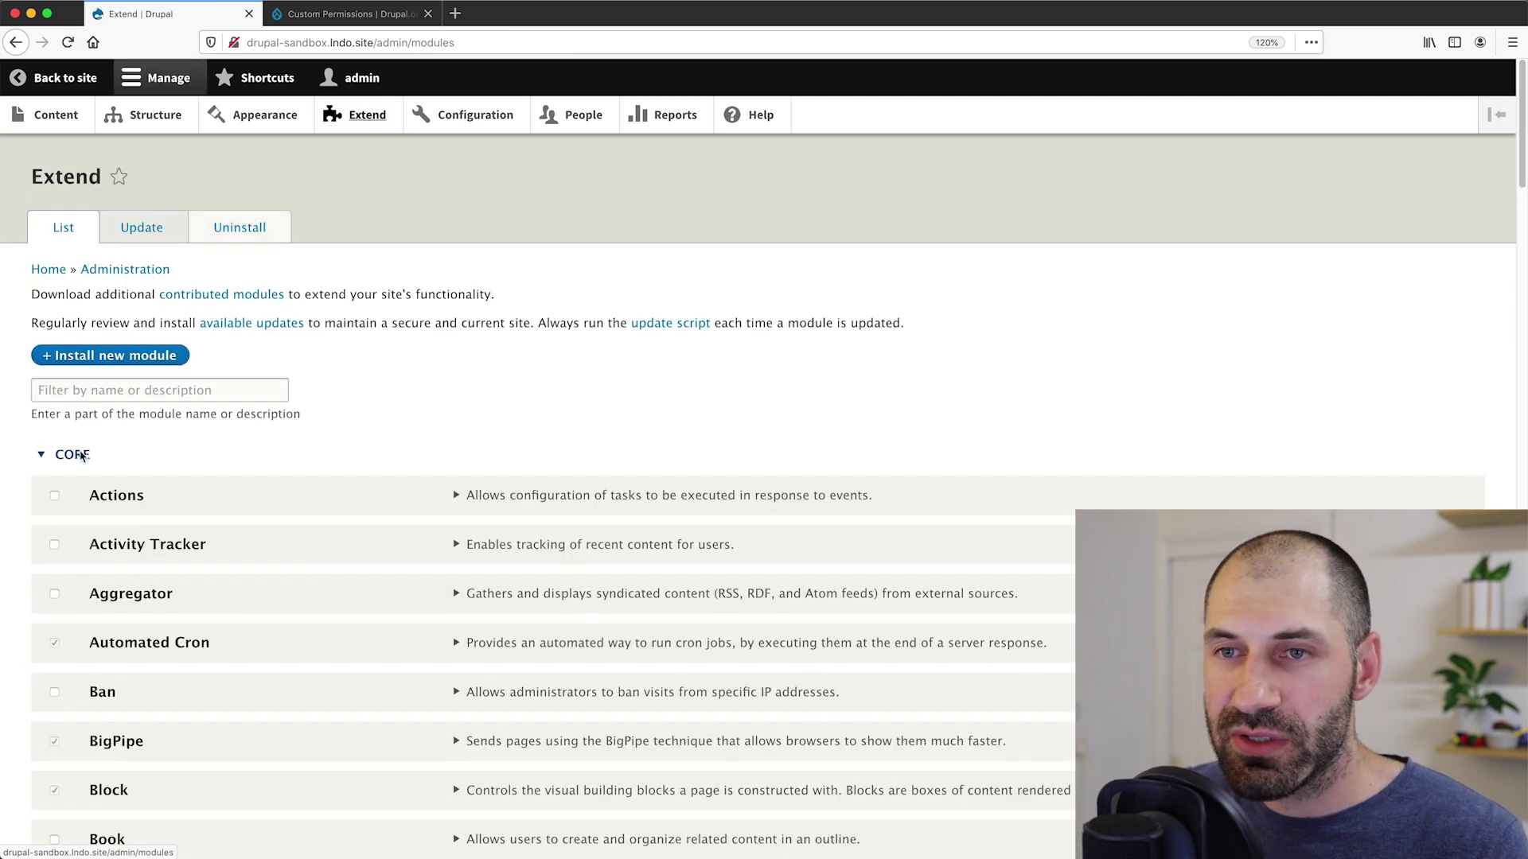
{"action": "left_click", "coordinate": [156, 390]}
{"action": "type", "text": "custom"}
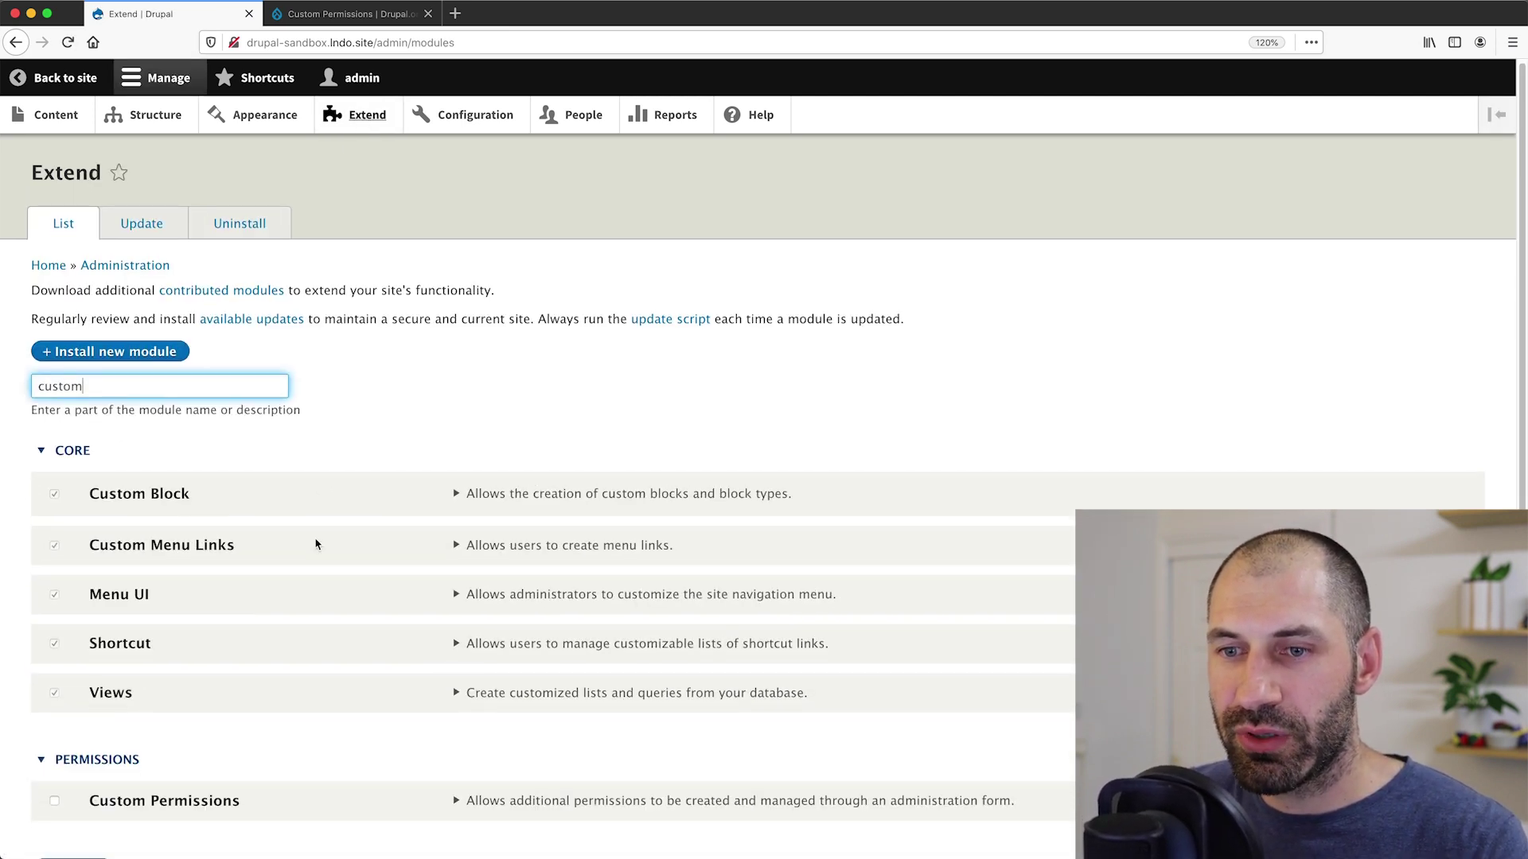
{"action": "scroll", "coordinate": [315, 545], "scroll_direction": "down", "scroll_amount": 3}
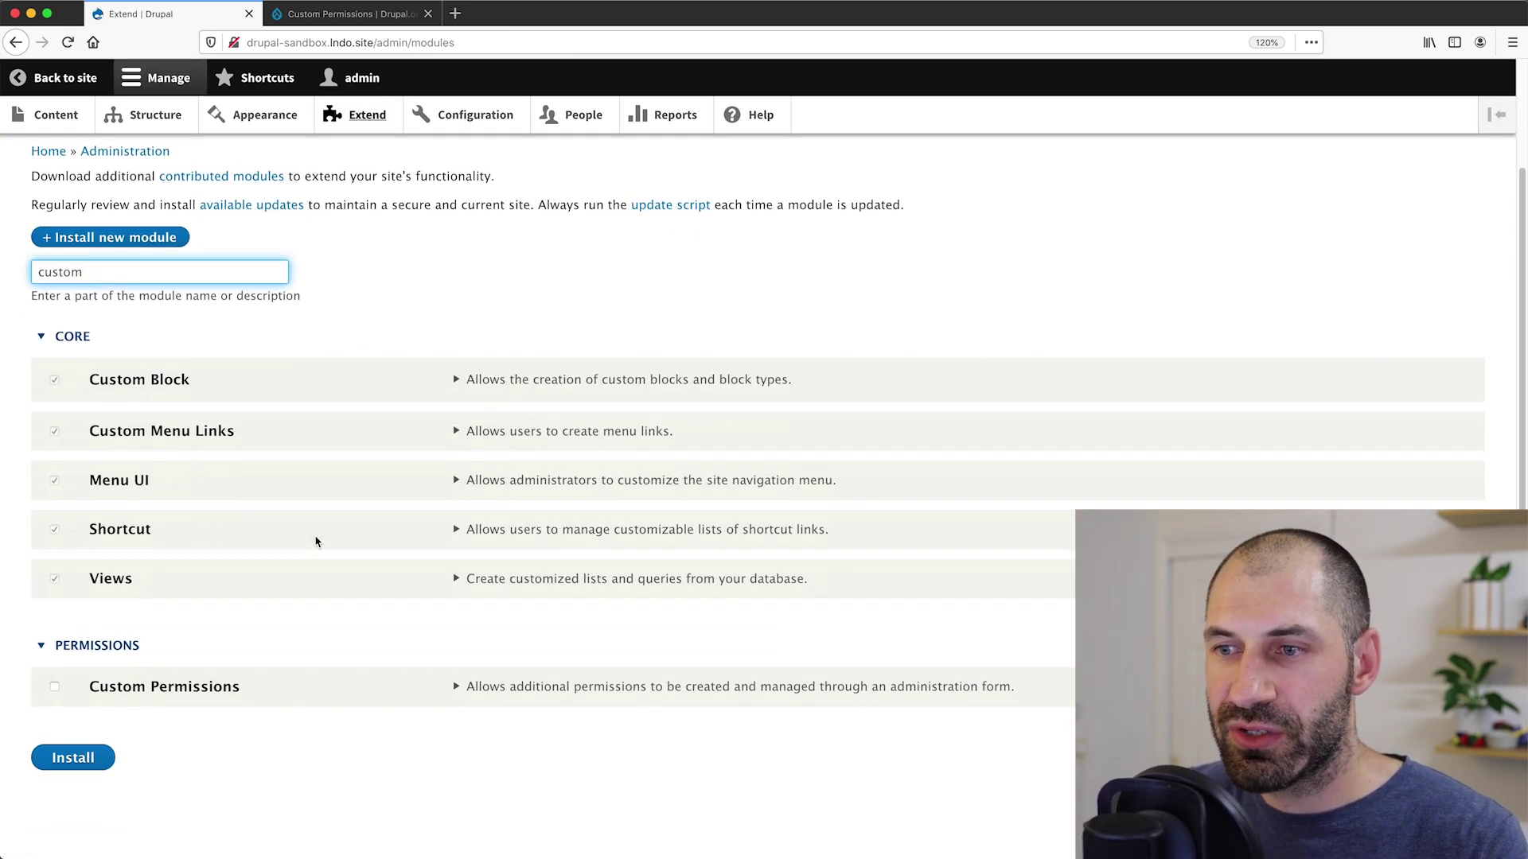
{"action": "left_click", "coordinate": [54, 686]}
{"action": "left_click", "coordinate": [73, 759]}
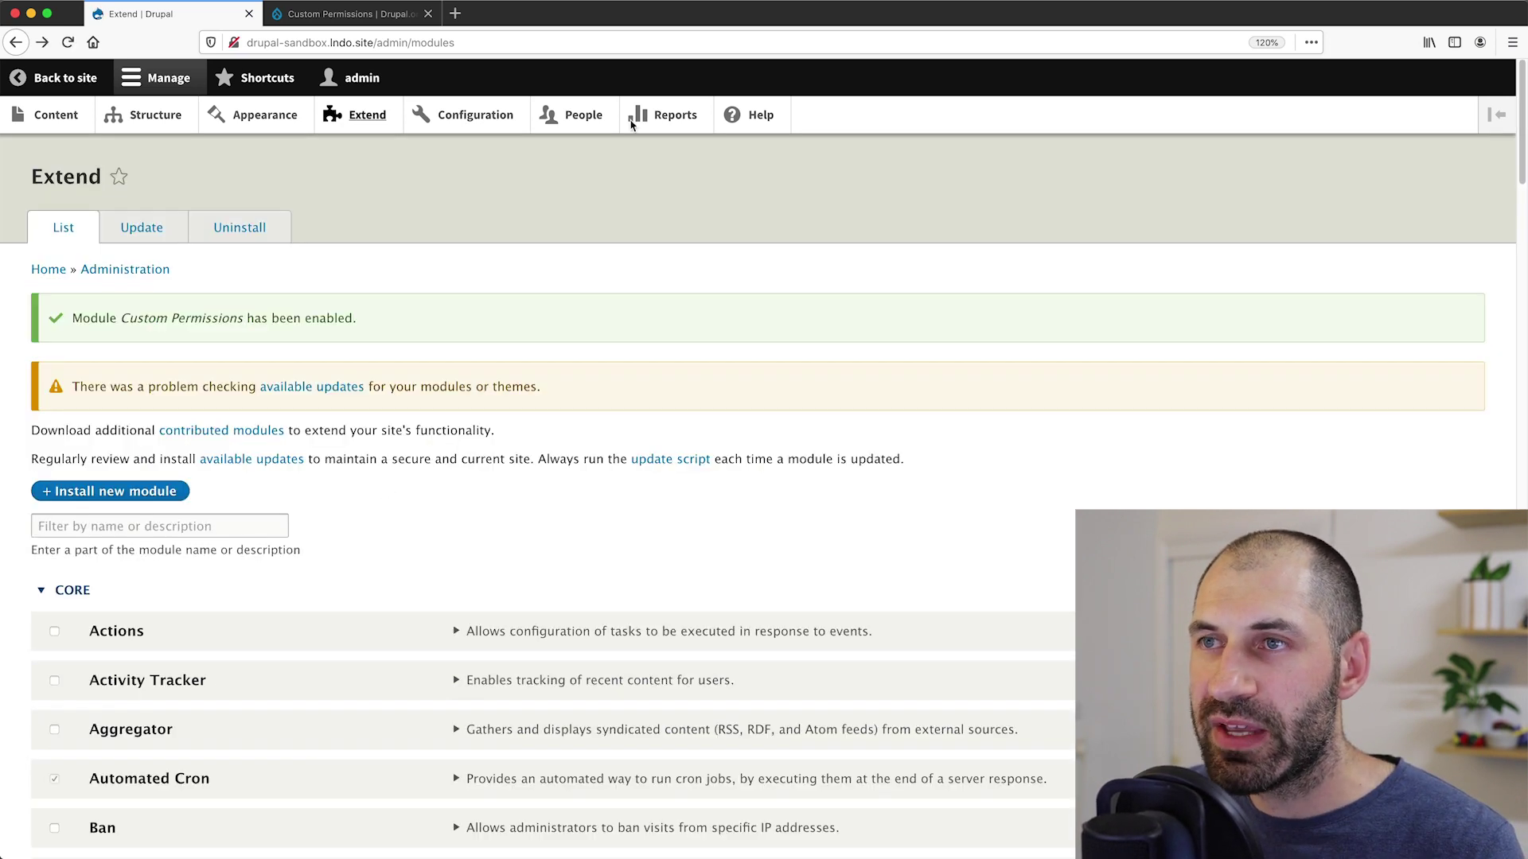
{"action": "left_click", "coordinate": [577, 119]}
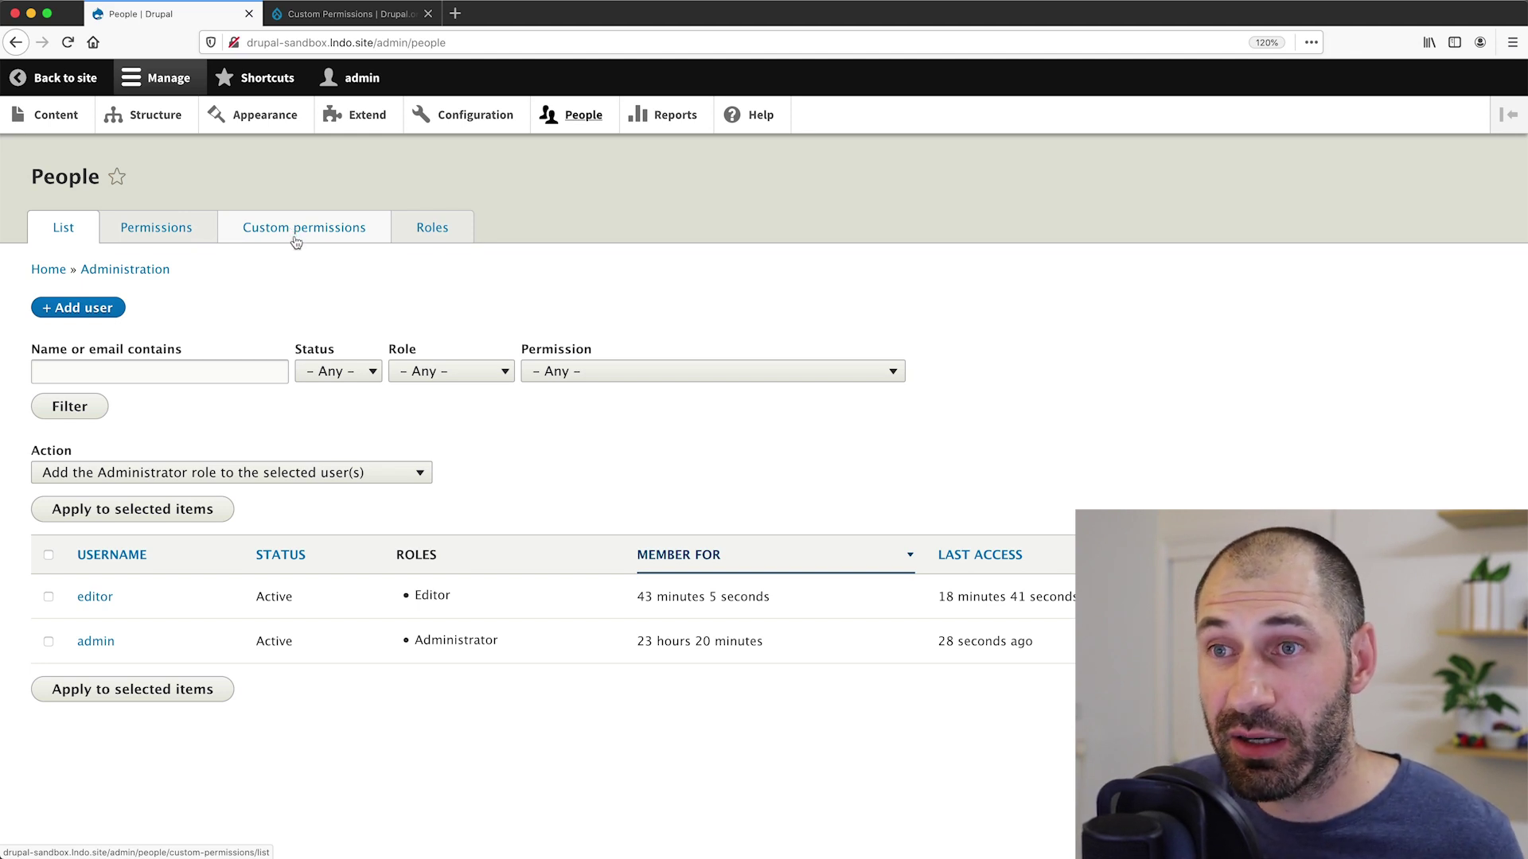
Peek at Performance settings in a new tab, then review the four default custom permissions.
{"action": "left_click", "coordinate": [487, 118], "text": "super"}
{"action": "left_click", "coordinate": [366, 15]}
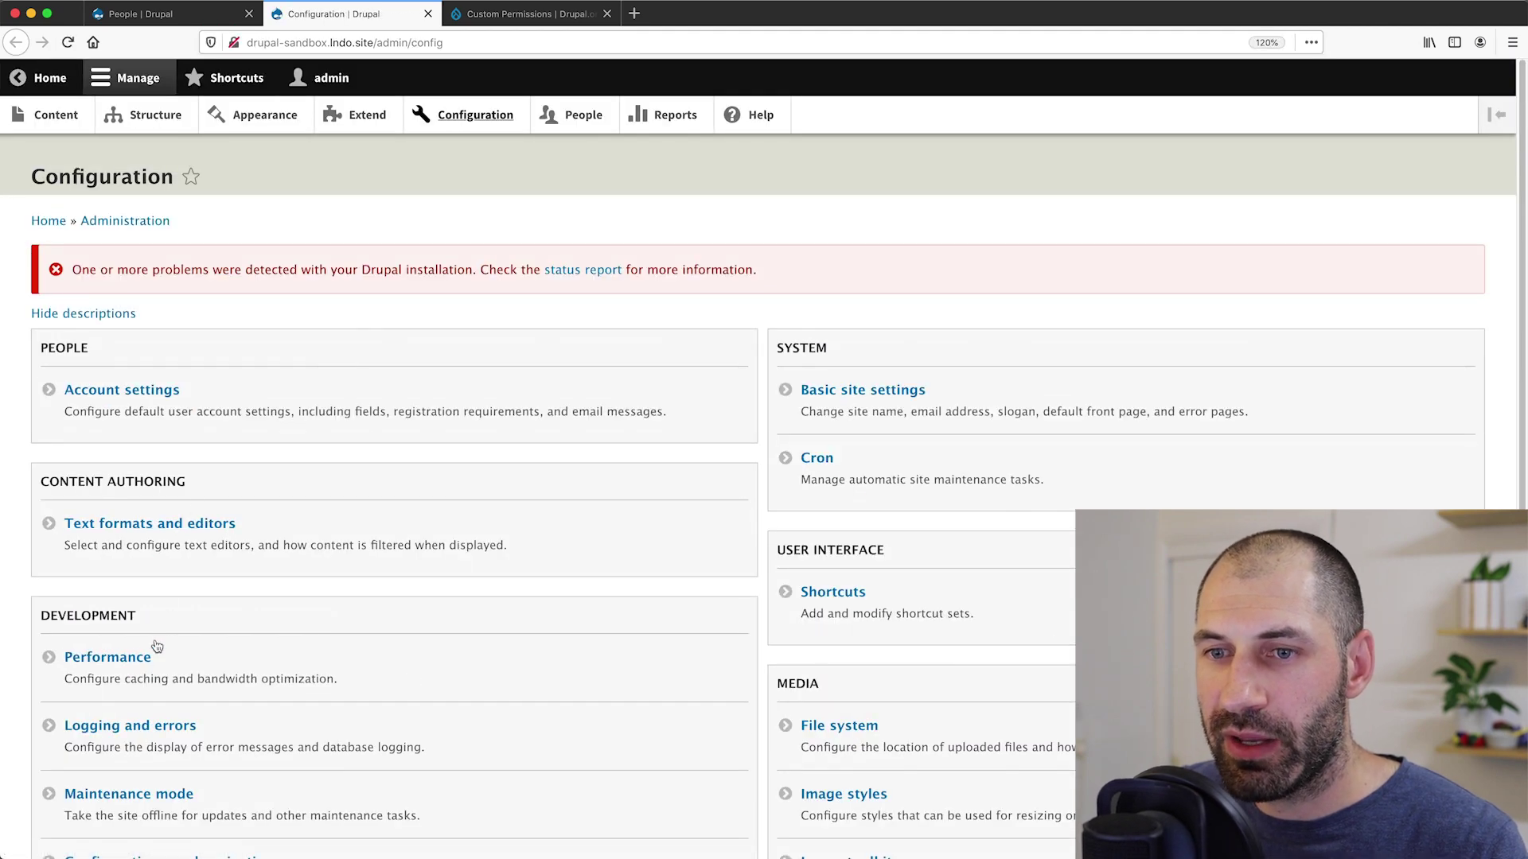
{"action": "left_click", "coordinate": [147, 657]}
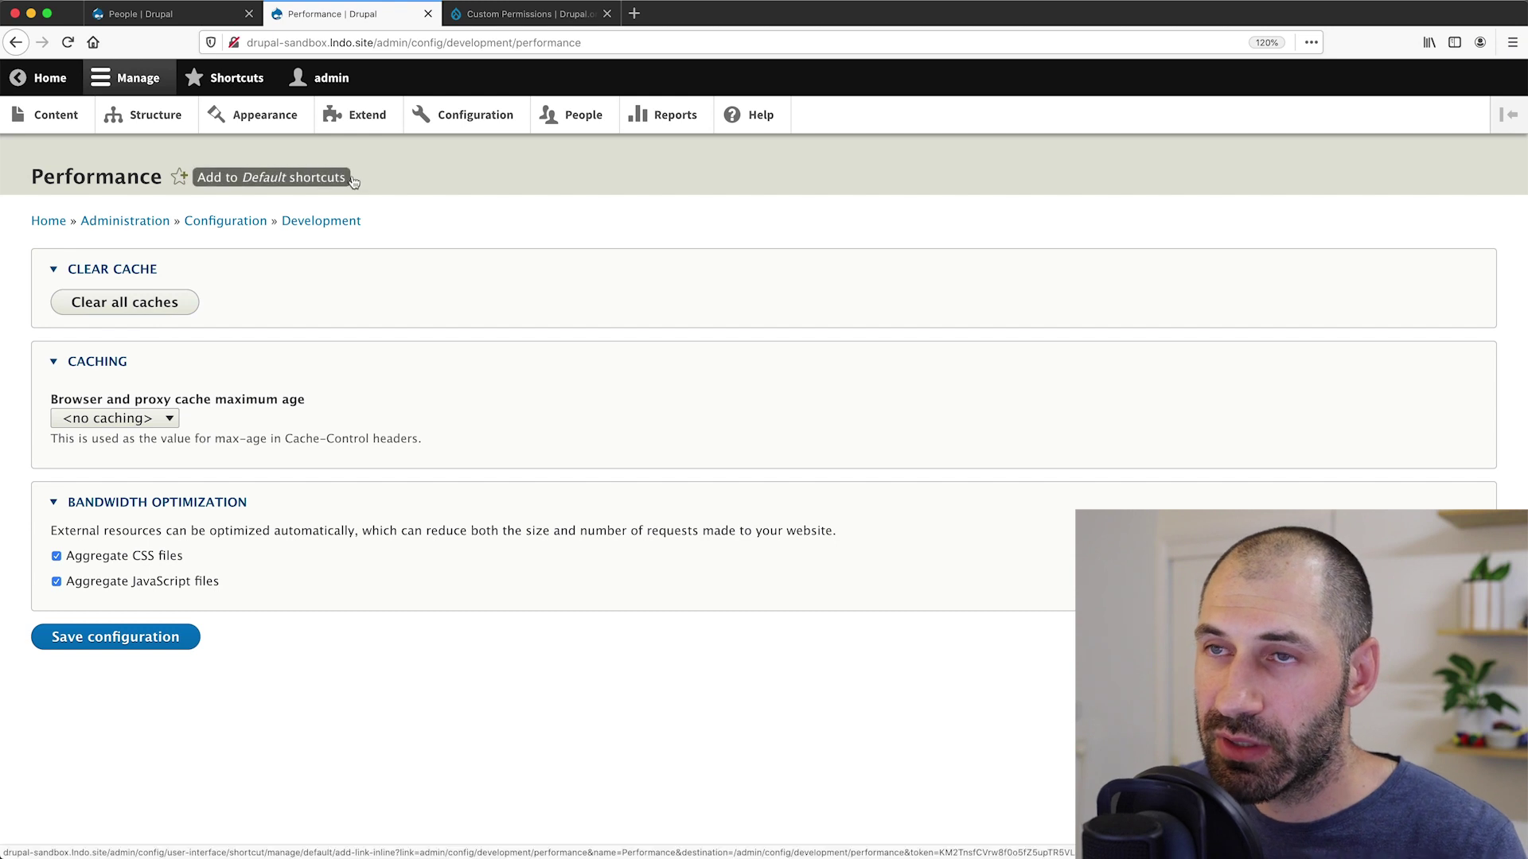
{"action": "left_click", "coordinate": [428, 14]}
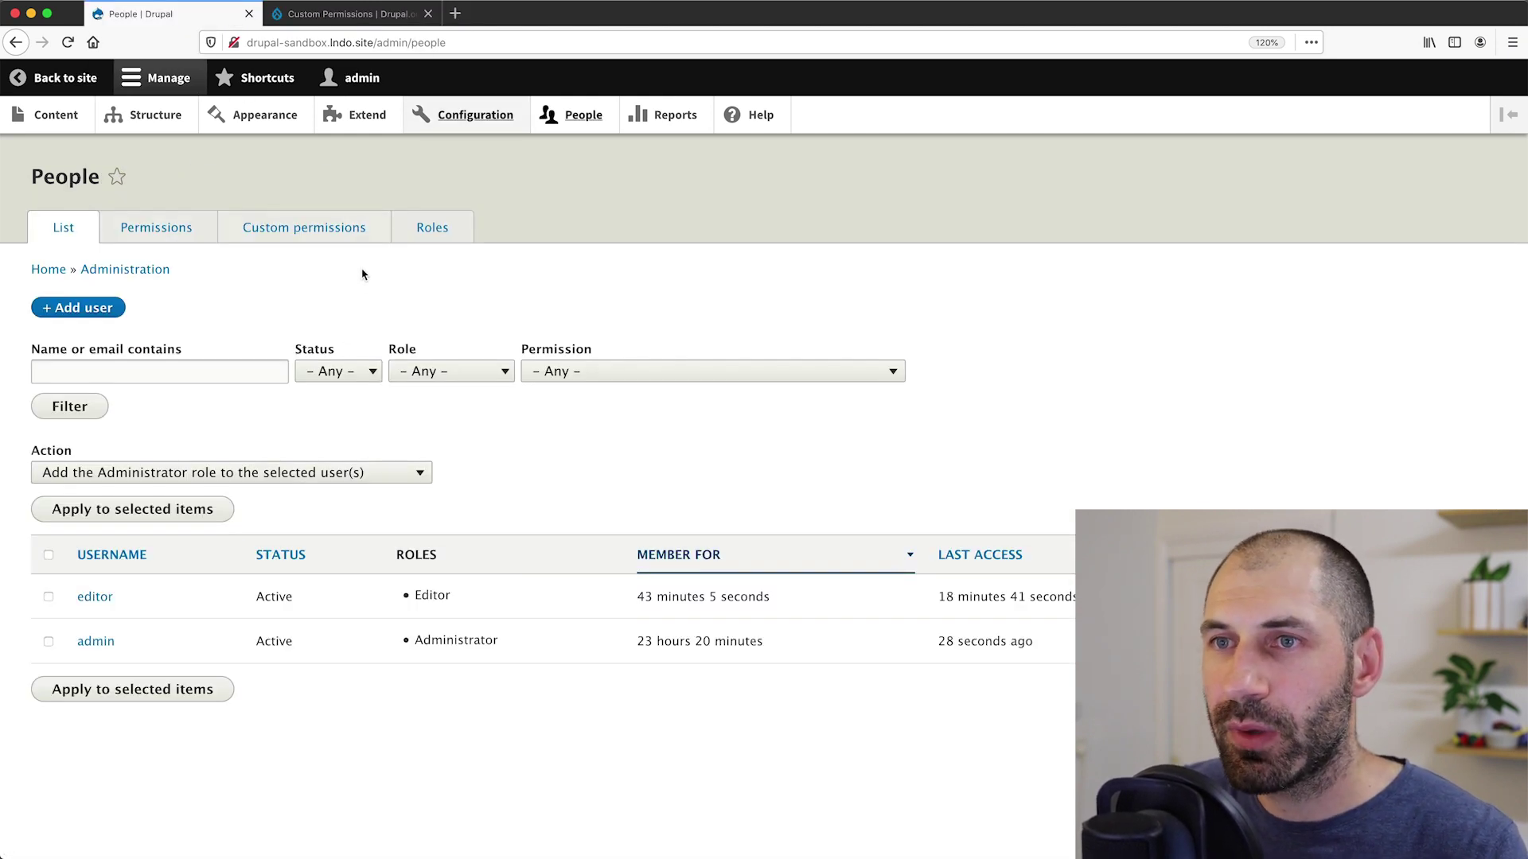
{"action": "left_click", "coordinate": [307, 239]}
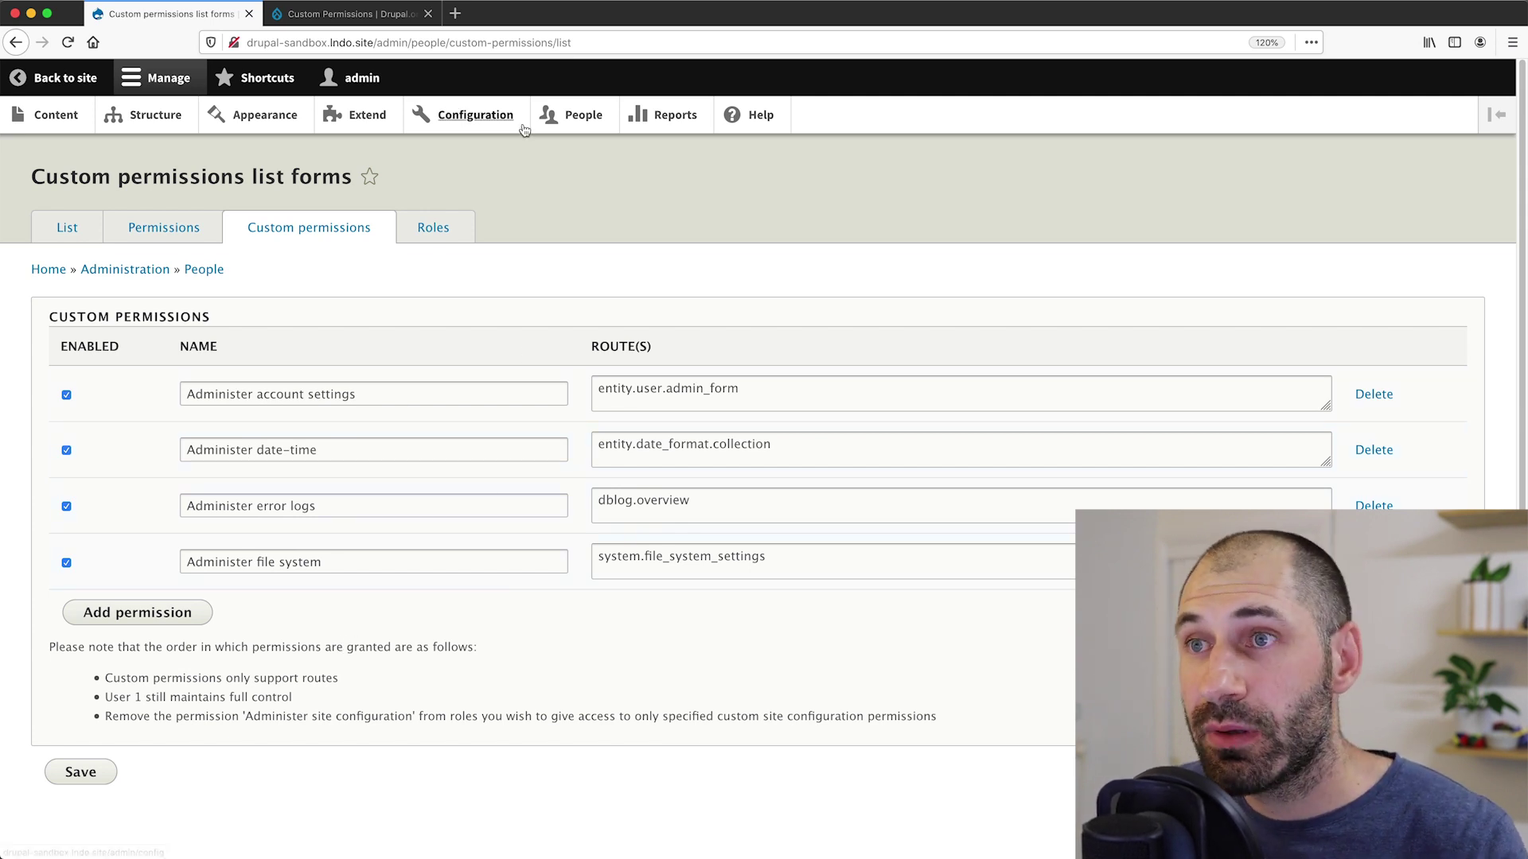
{"action": "middle_click", "coordinate": [468, 115]}
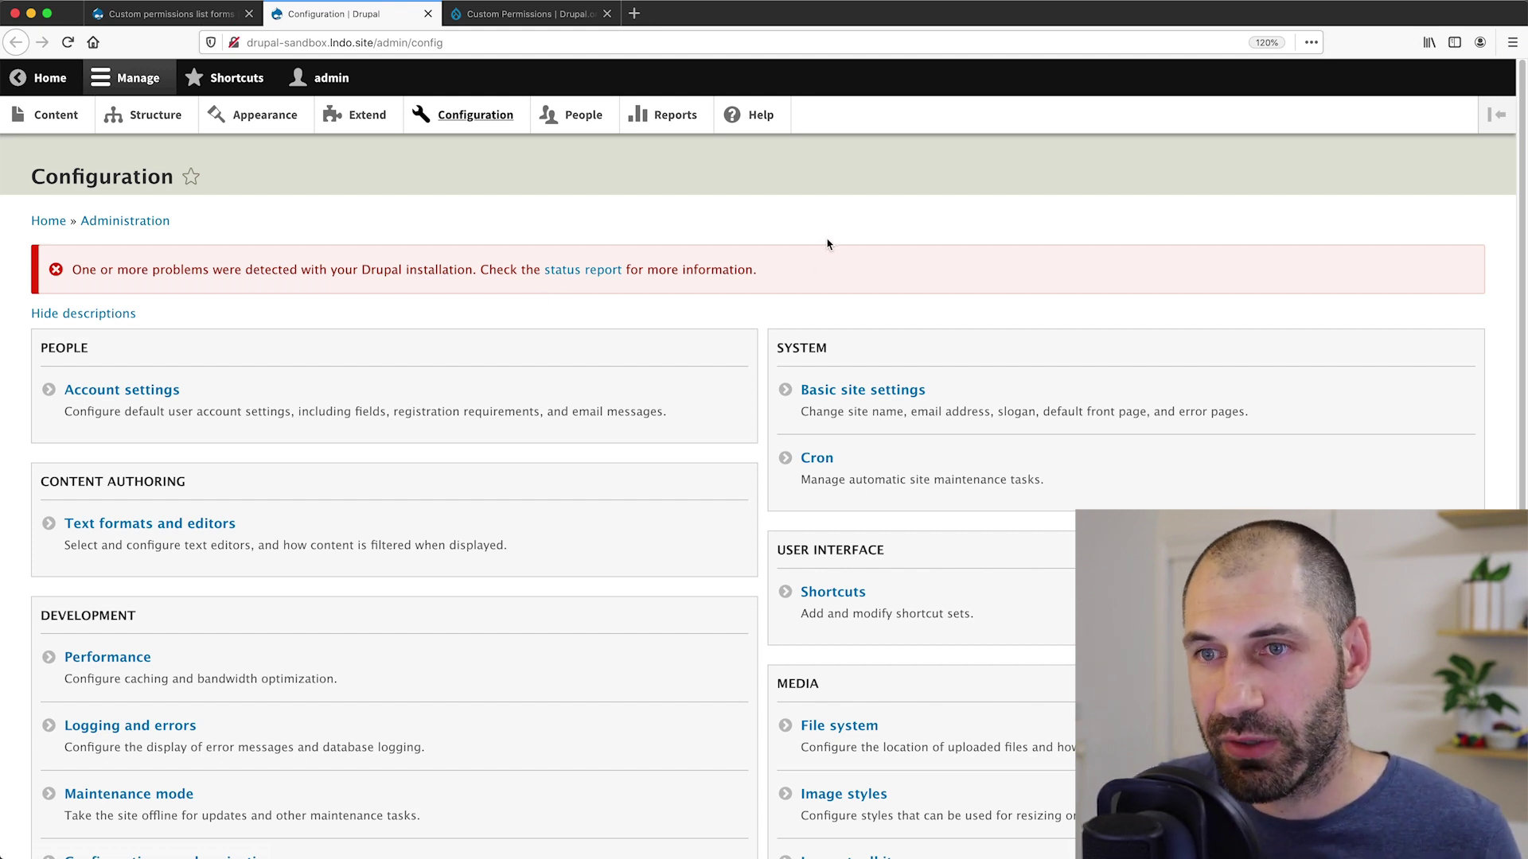
Check the editor user's Editor role, scroll the Permissions table, and snap the browser left.
{"action": "left_click", "coordinate": [564, 119]}
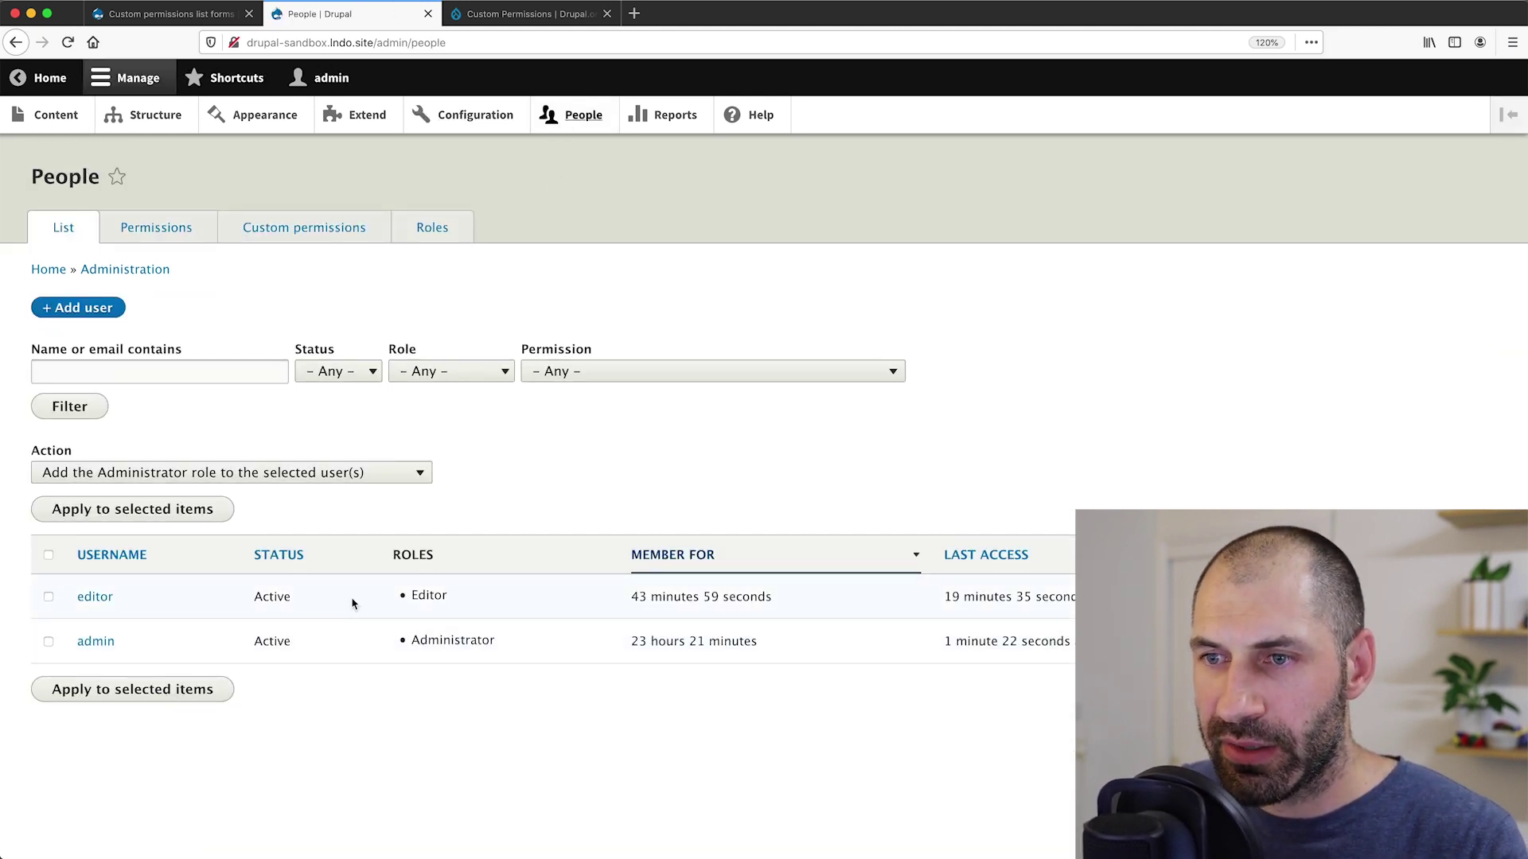
{"action": "left_click_drag", "start_coordinate": [390, 601], "coordinate": [447, 595]}
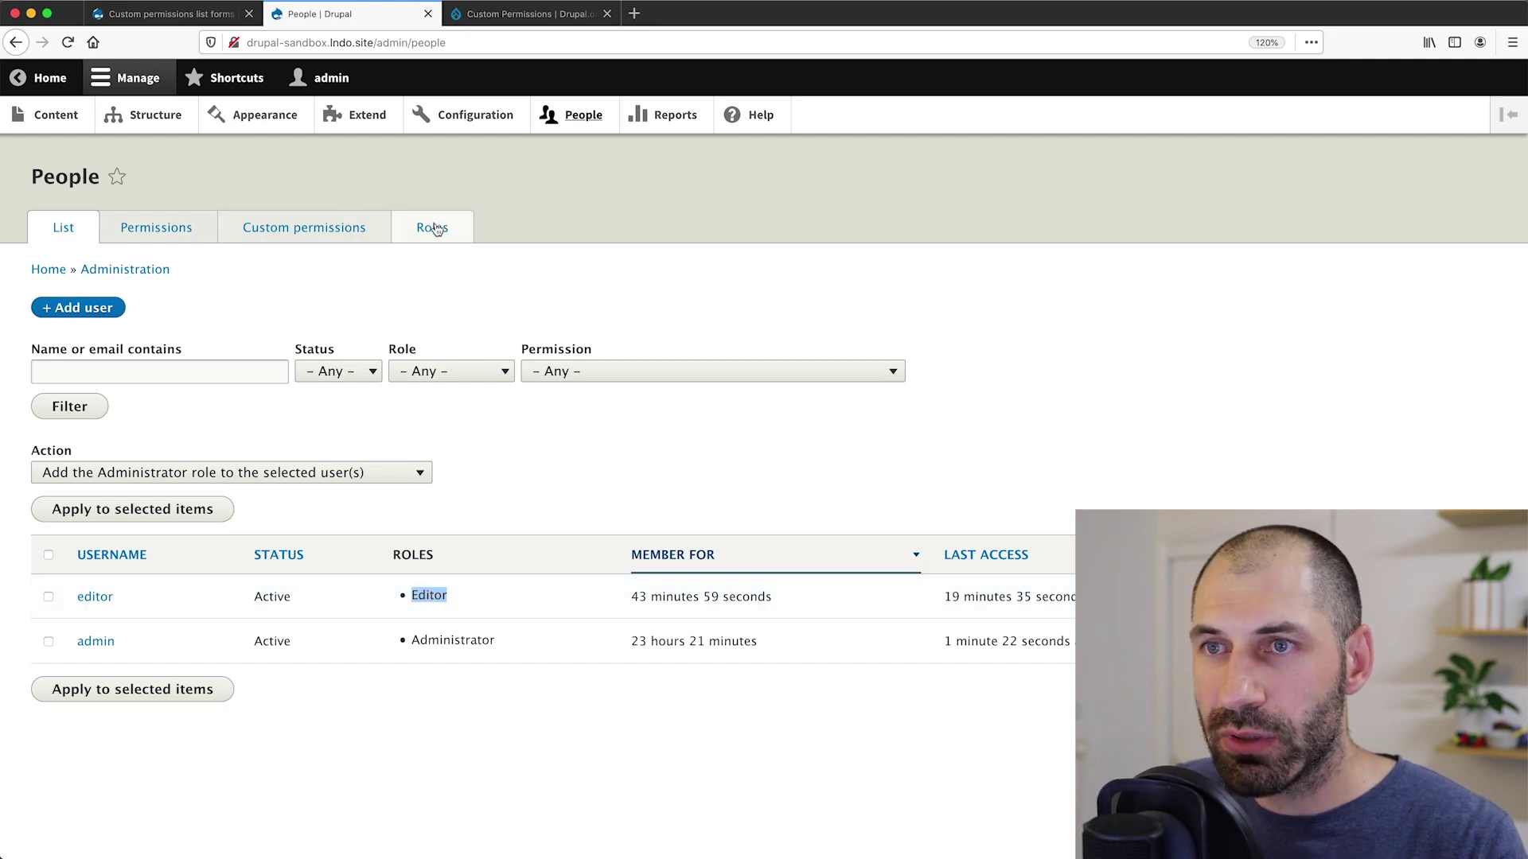
{"action": "left_click", "coordinate": [201, 232]}
{"action": "scroll", "coordinate": [556, 446], "scroll_direction": "down", "scroll_amount": 10}
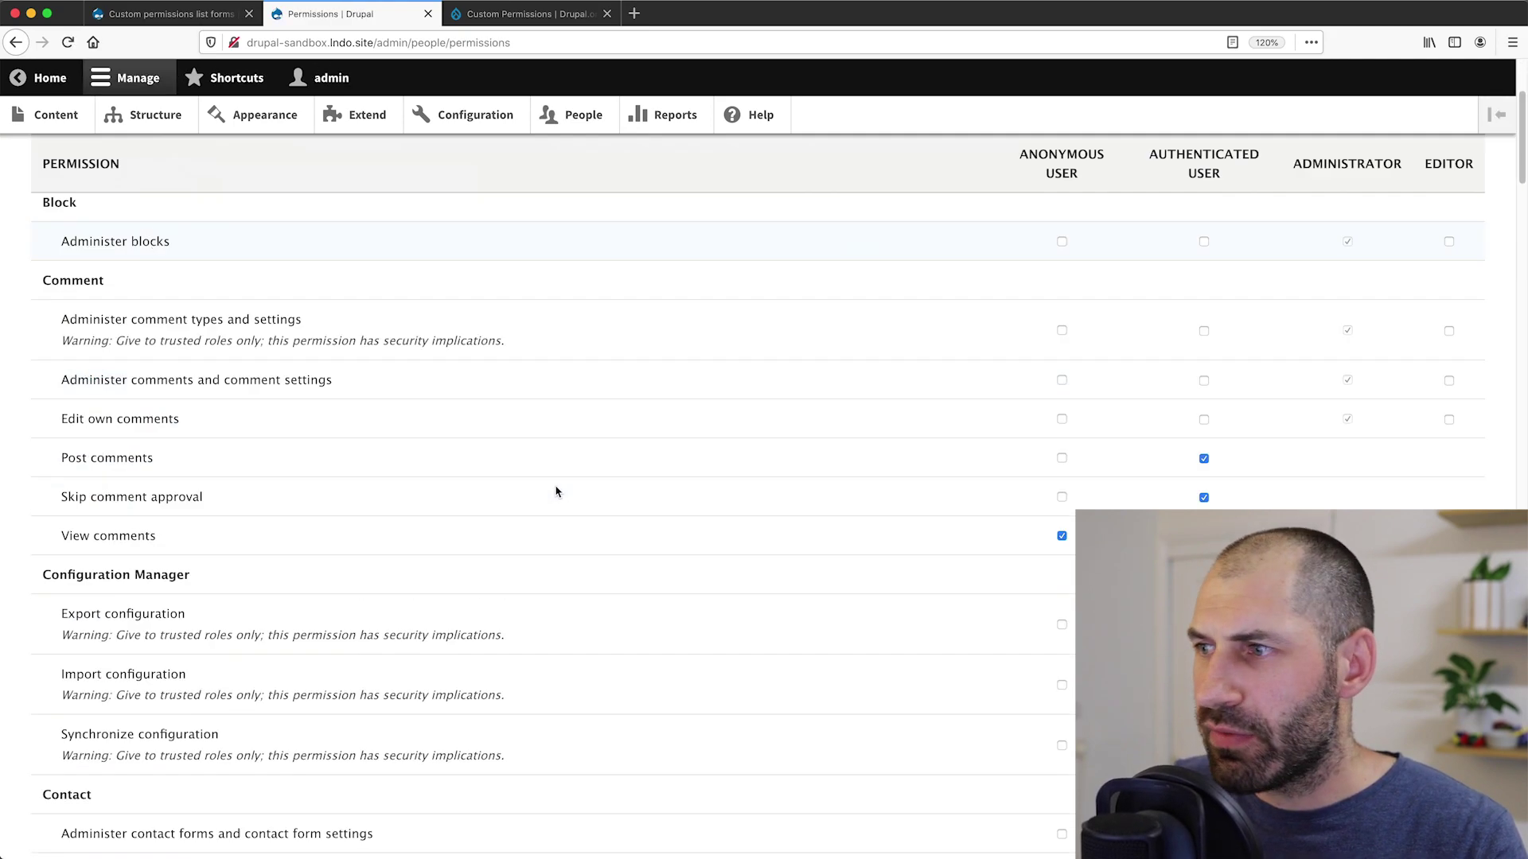
{"action": "scroll", "coordinate": [556, 497], "scroll_direction": "down", "scroll_amount": 15}
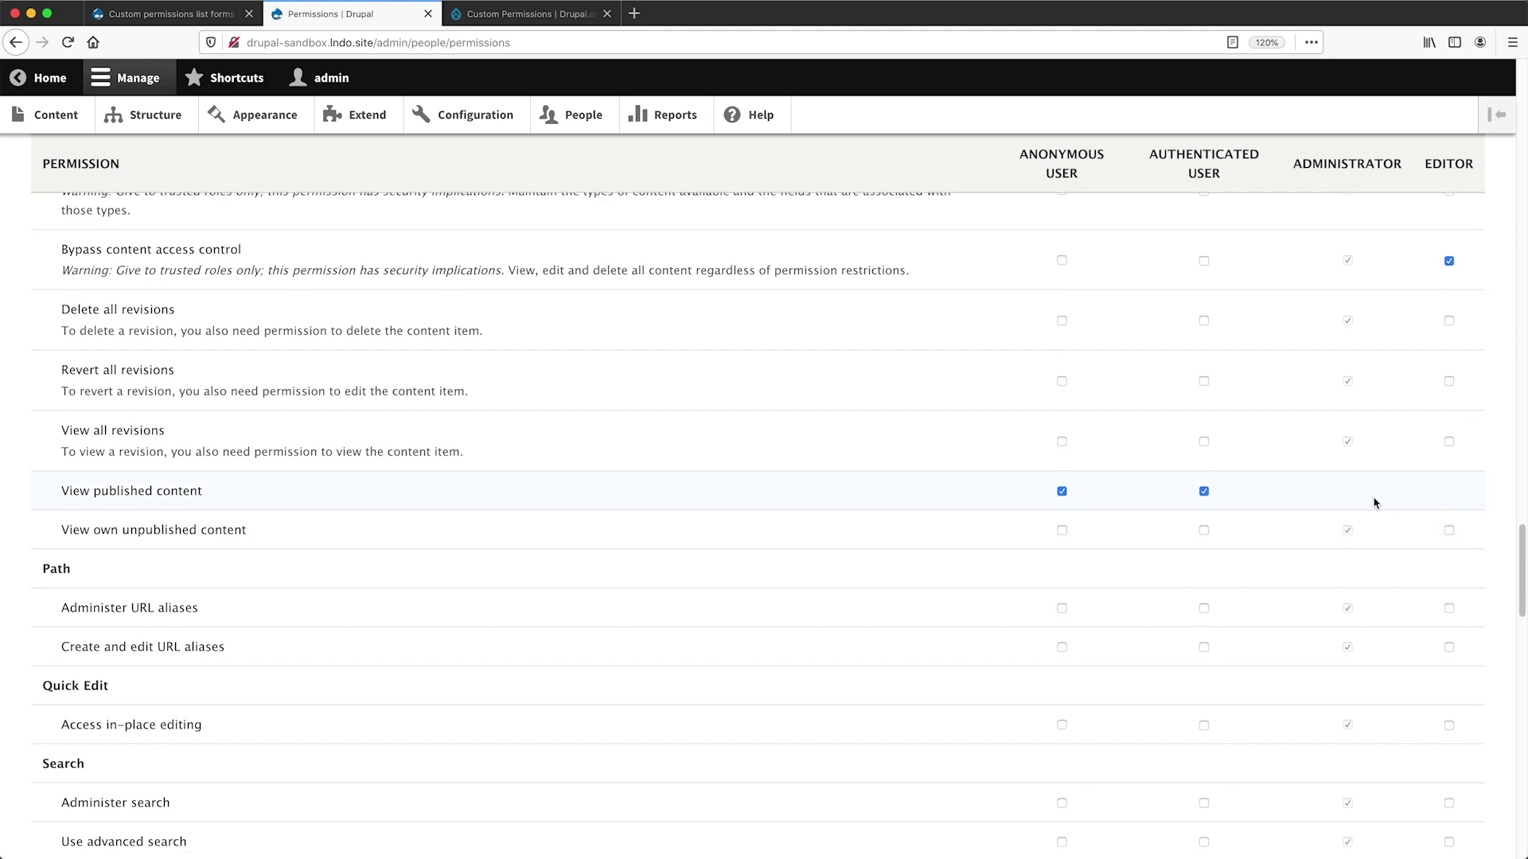
{"action": "scroll", "coordinate": [1434, 289], "scroll_direction": "down", "scroll_amount": 15}
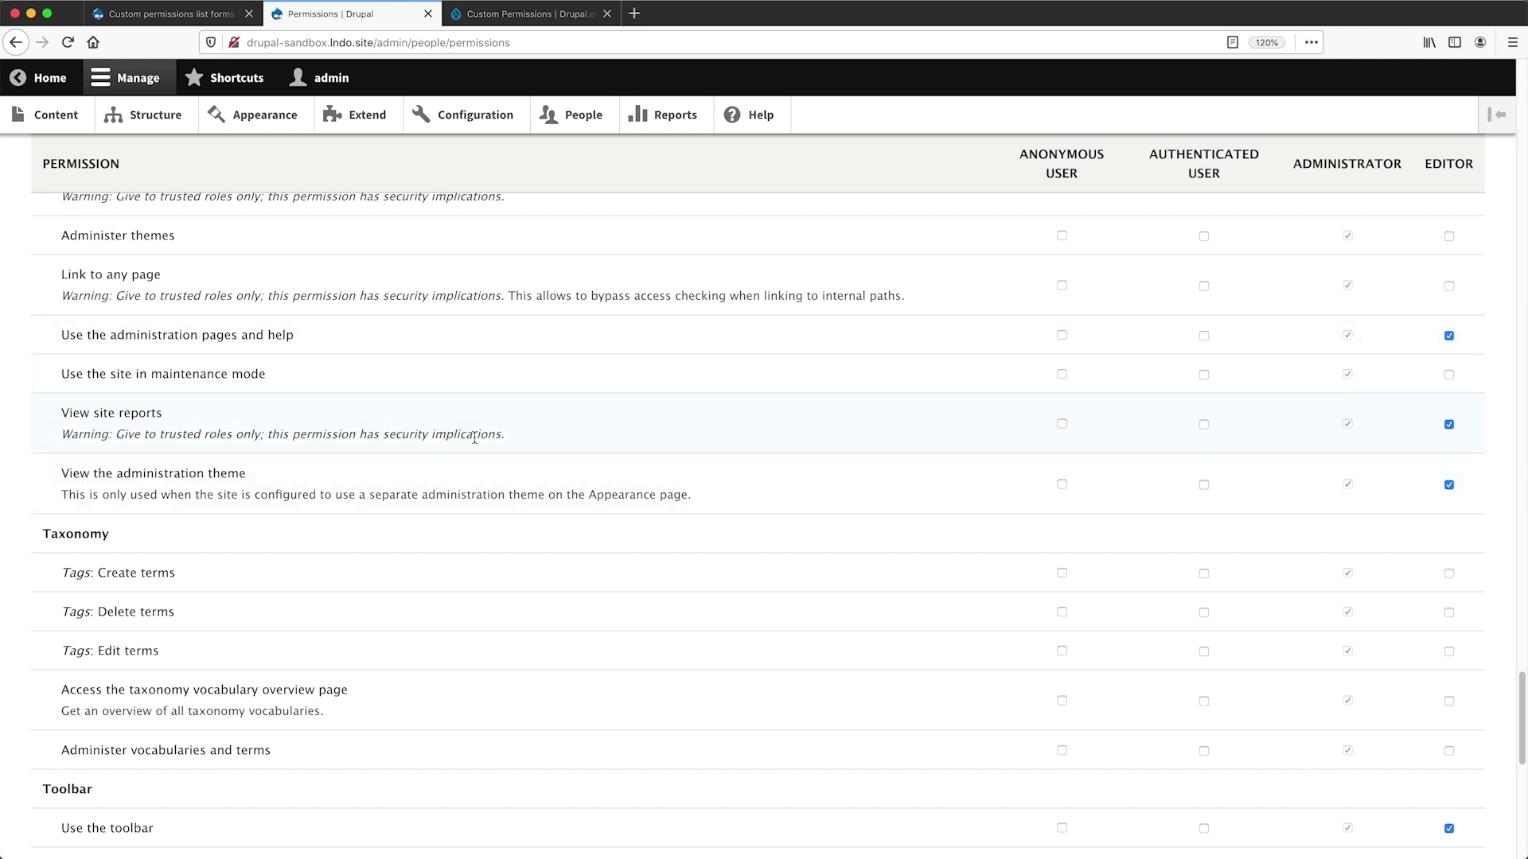
{"action": "key", "text": "ctrl+alt+Left"}
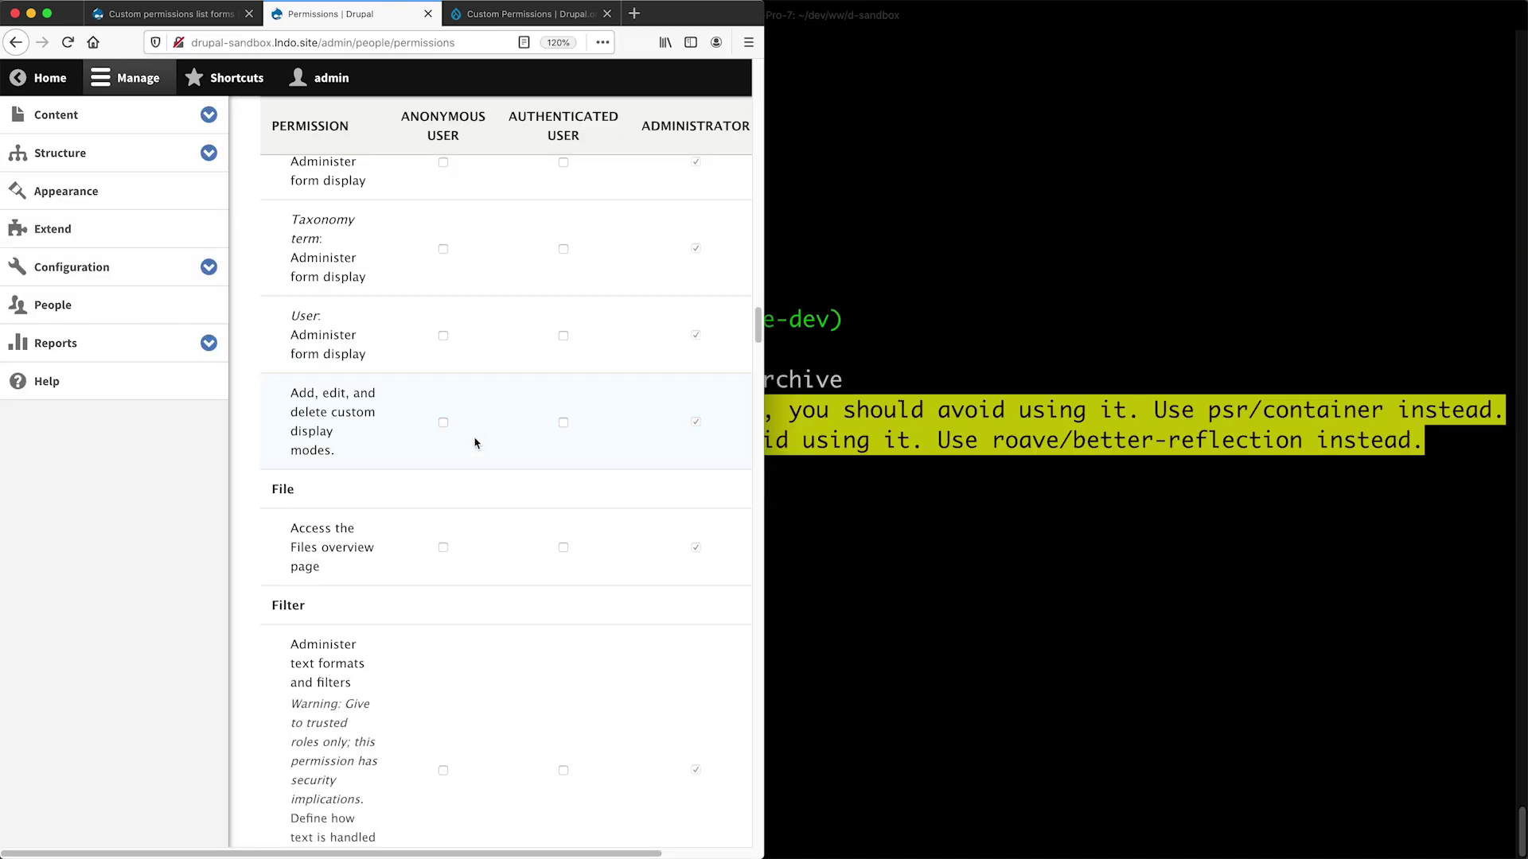
Bring up the editor's window and reveal the Editor column in the permissions table.
{"action": "key", "text": "super+grave"}
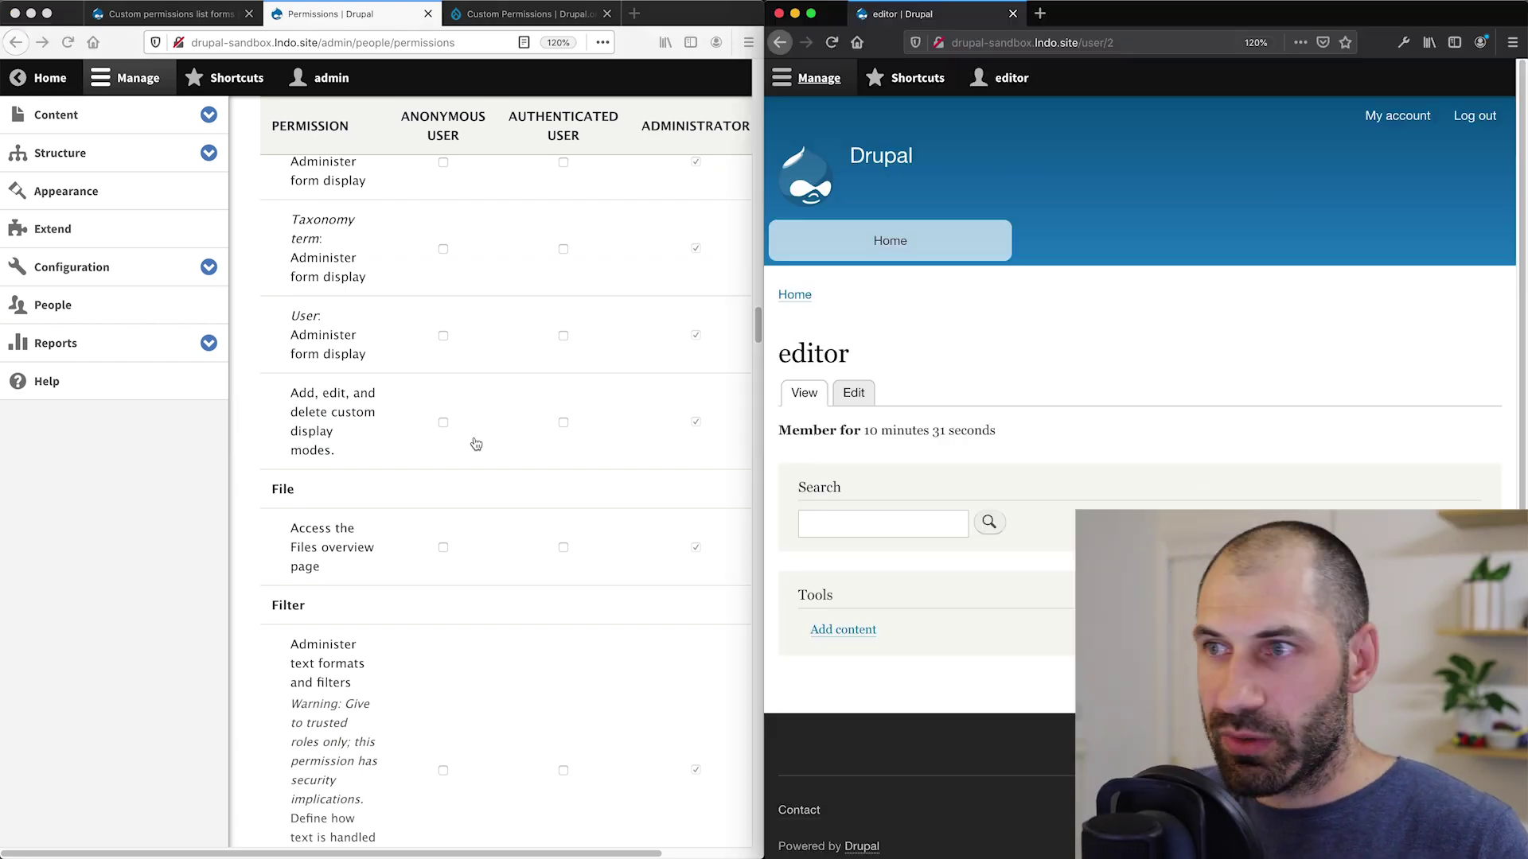
{"action": "left_click", "coordinate": [129, 78]}
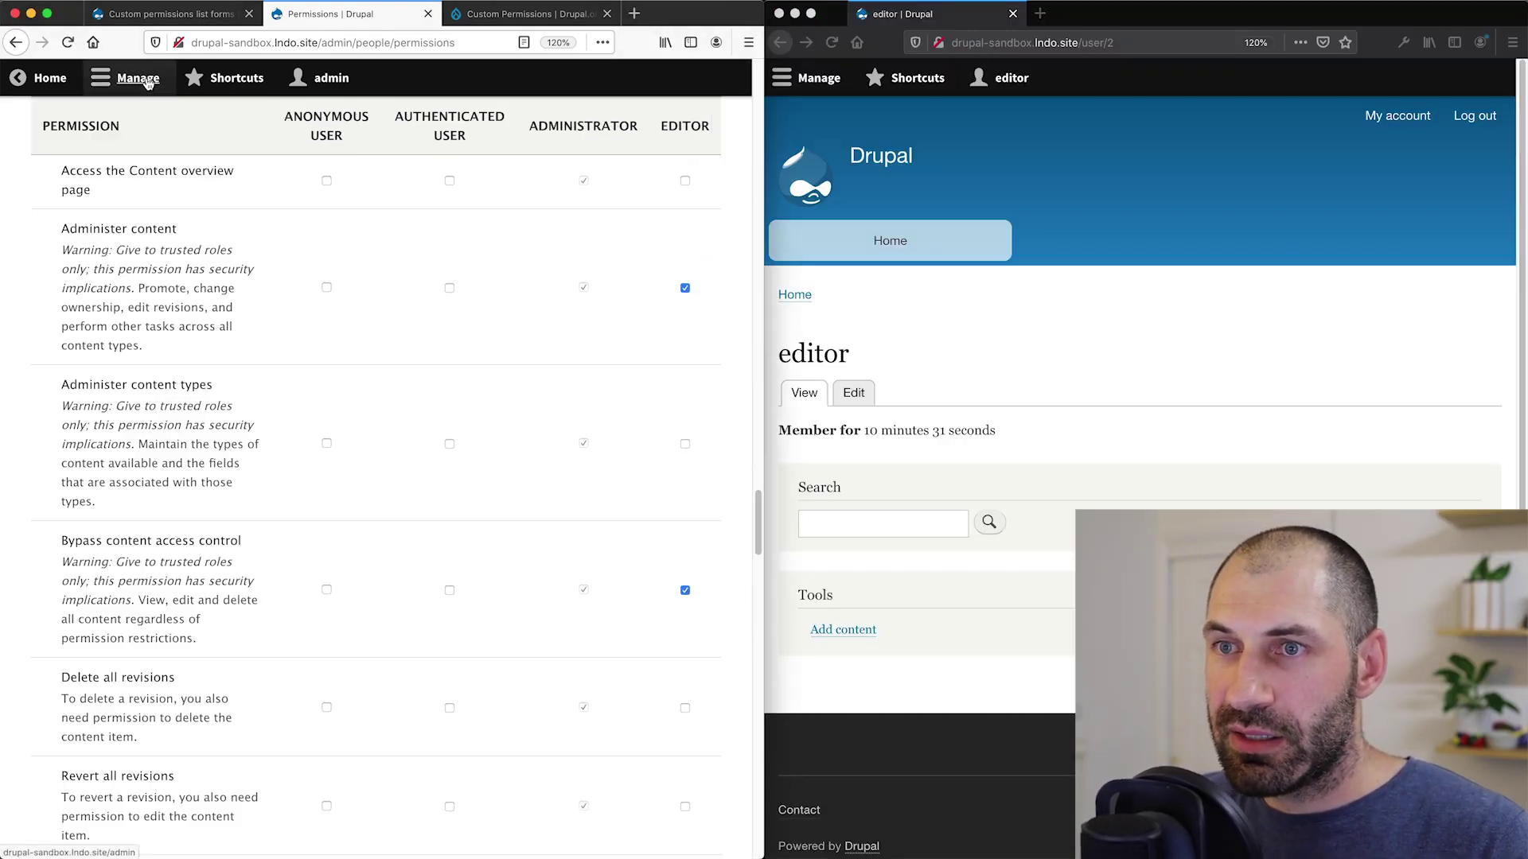
{"action": "scroll", "coordinate": [385, 409], "scroll_direction": "down", "scroll_amount": 10}
{"action": "scroll", "coordinate": [387, 407], "scroll_direction": "up", "scroll_amount": 15}
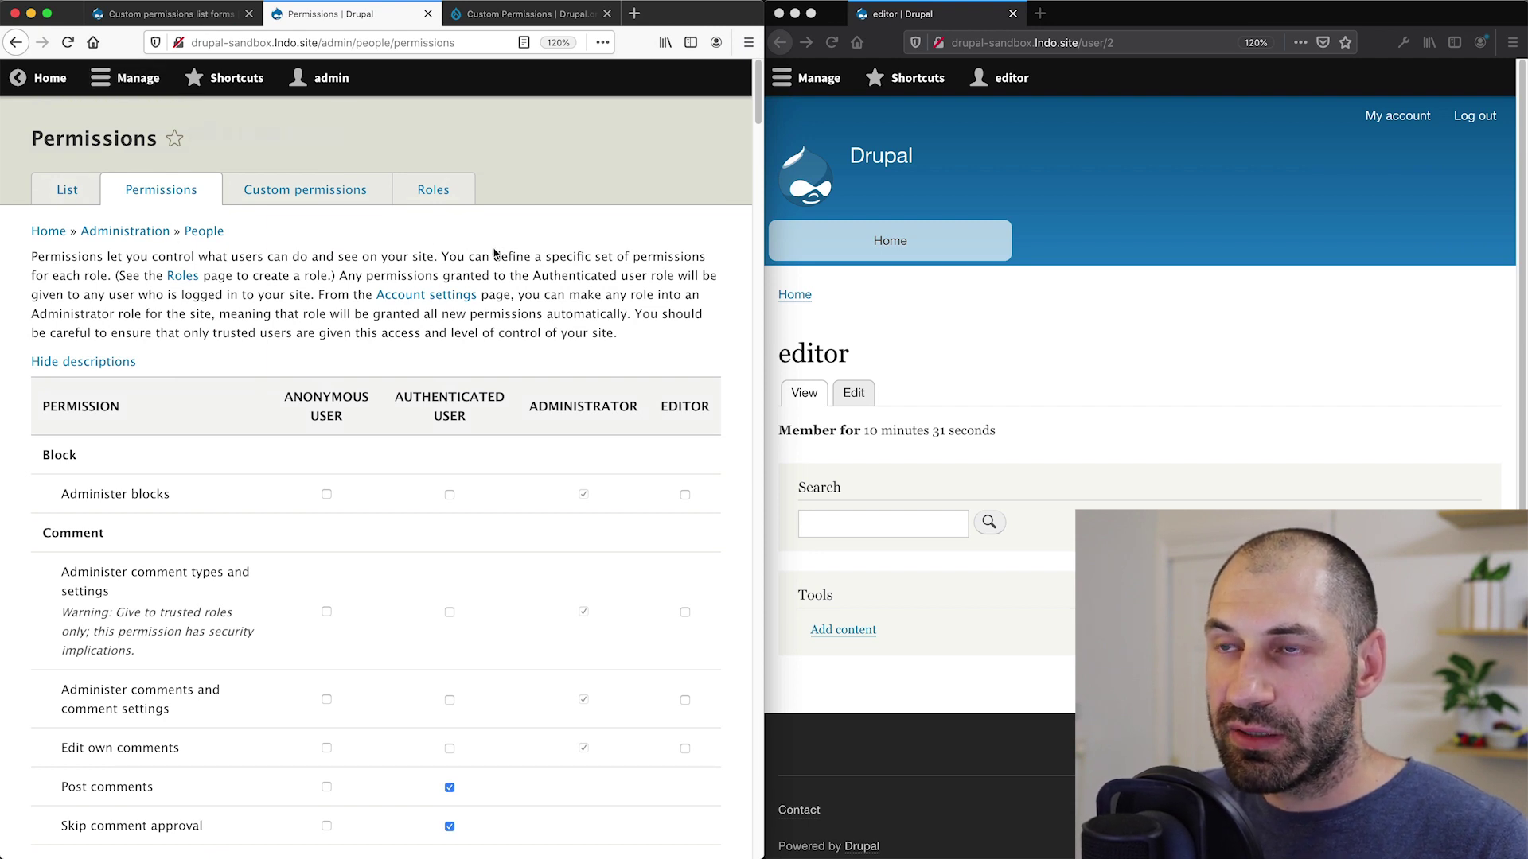
As editor, open Configuration from the Manage menu, which lists no administrative items.
{"action": "left_click", "coordinate": [1222, 355]}
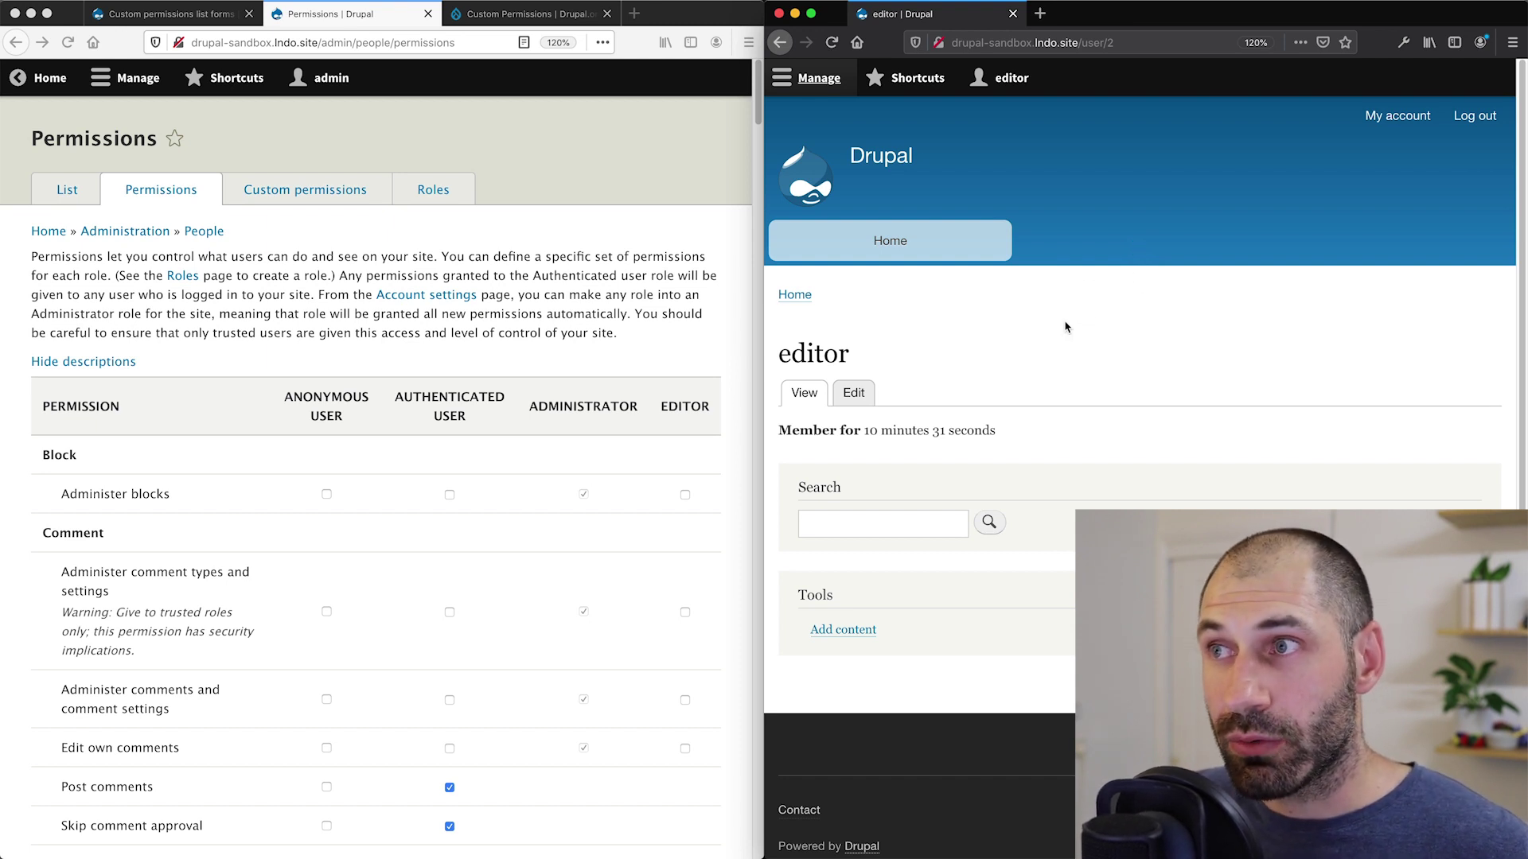
{"action": "left_click", "coordinate": [827, 83]}
{"action": "left_click", "coordinate": [816, 159]}
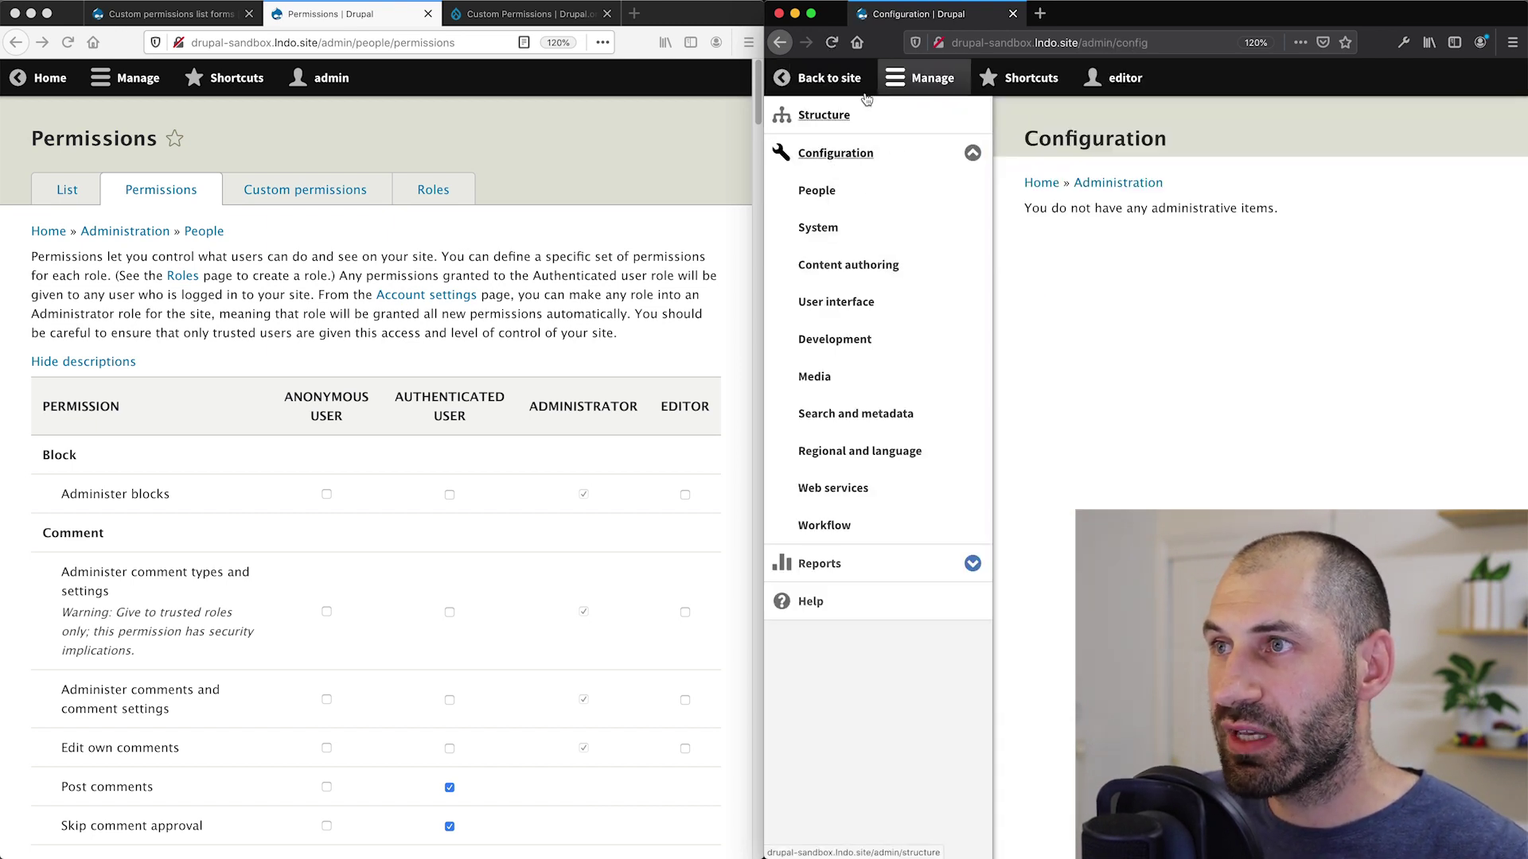
{"action": "left_click", "coordinate": [923, 77]}
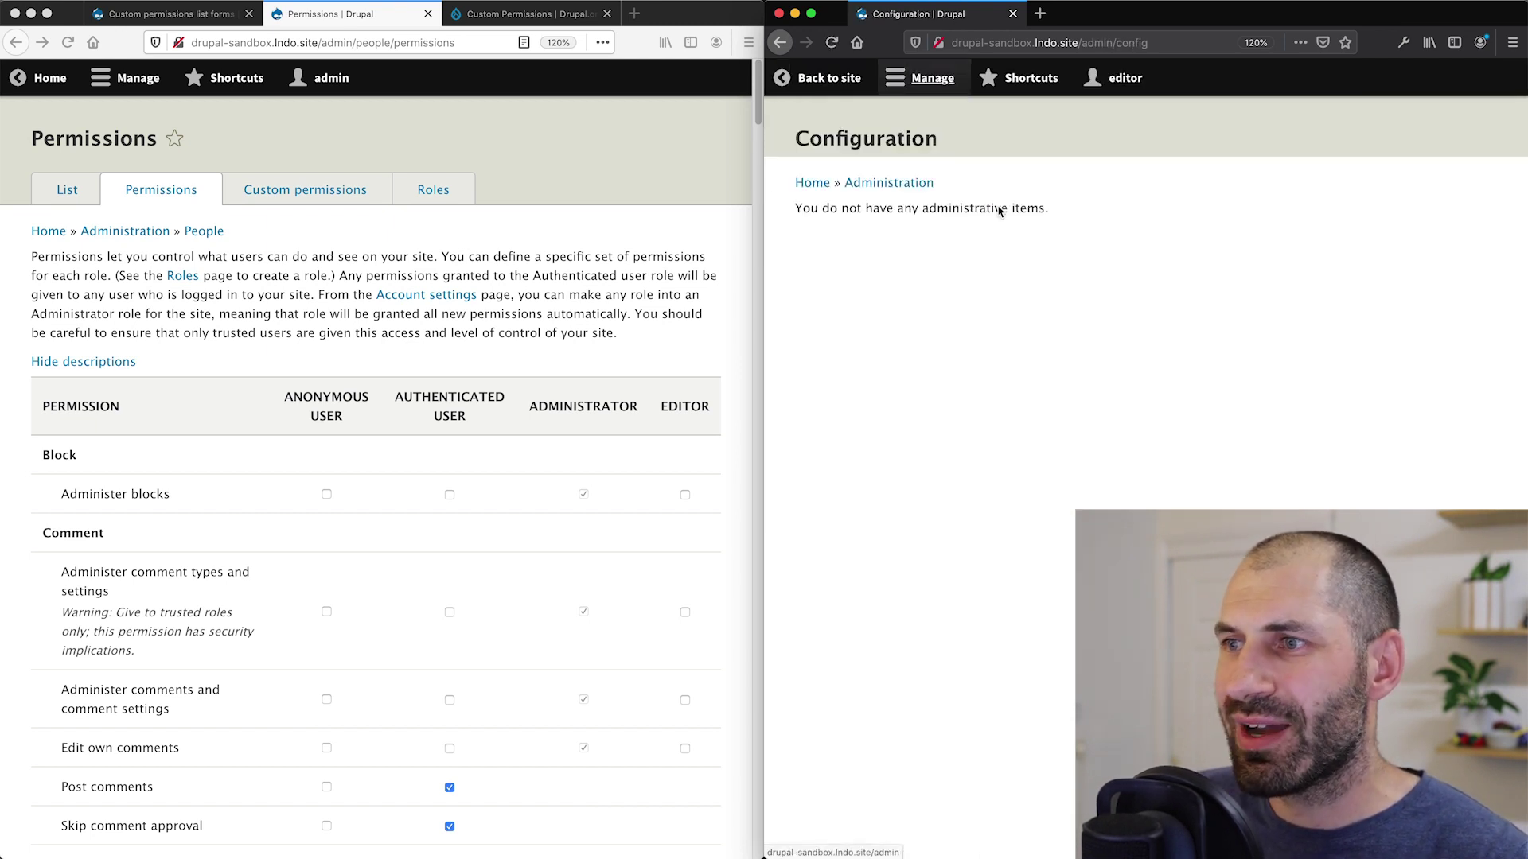
Return to the admin's permissions table and locate the Administer site configuration row.
{"action": "left_click", "coordinate": [939, 87]}
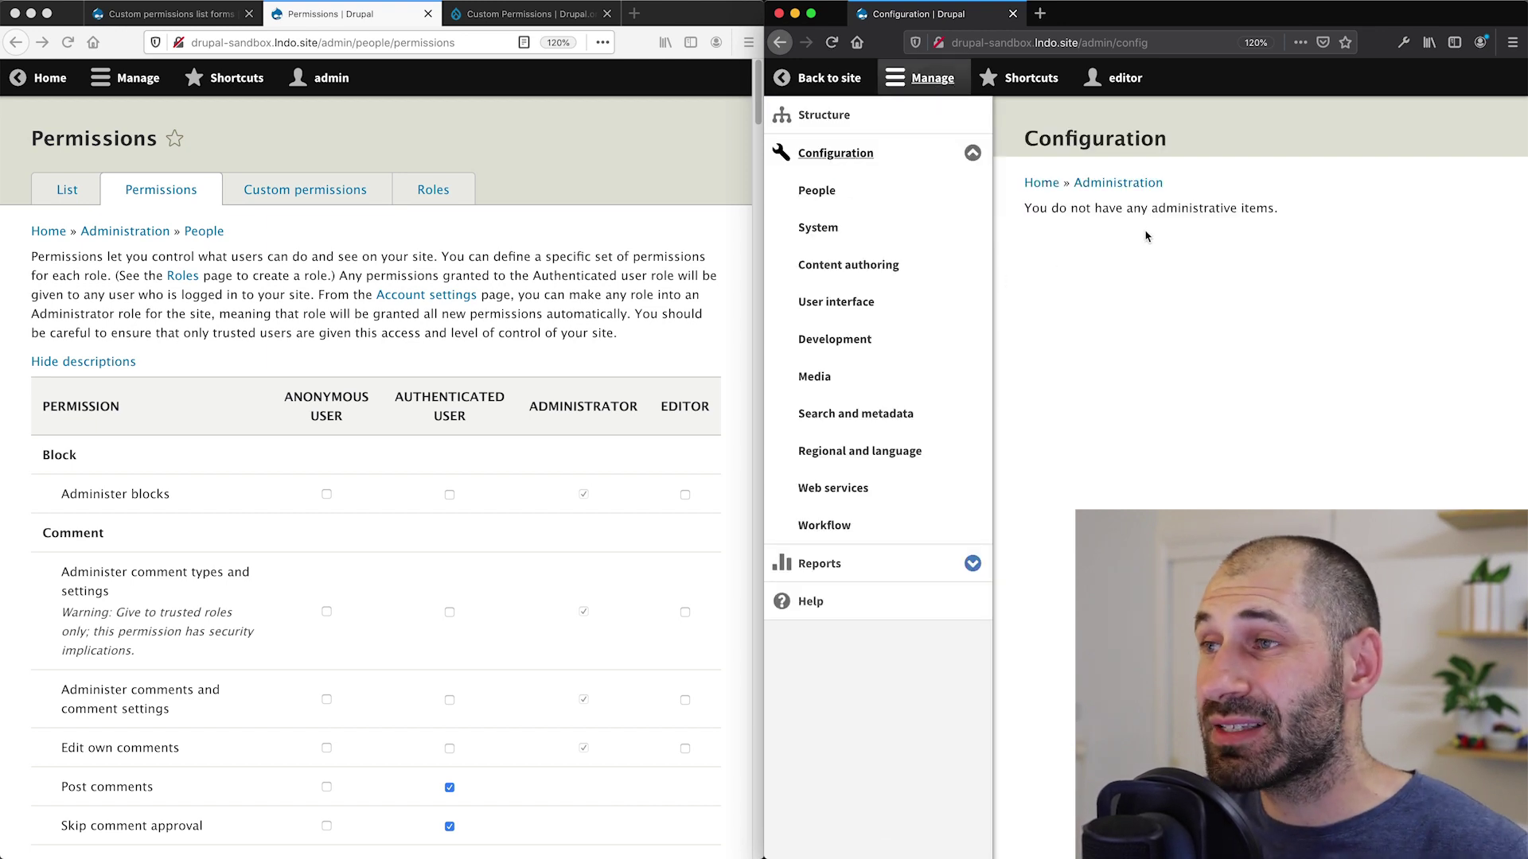
{"action": "left_click", "coordinate": [928, 89]}
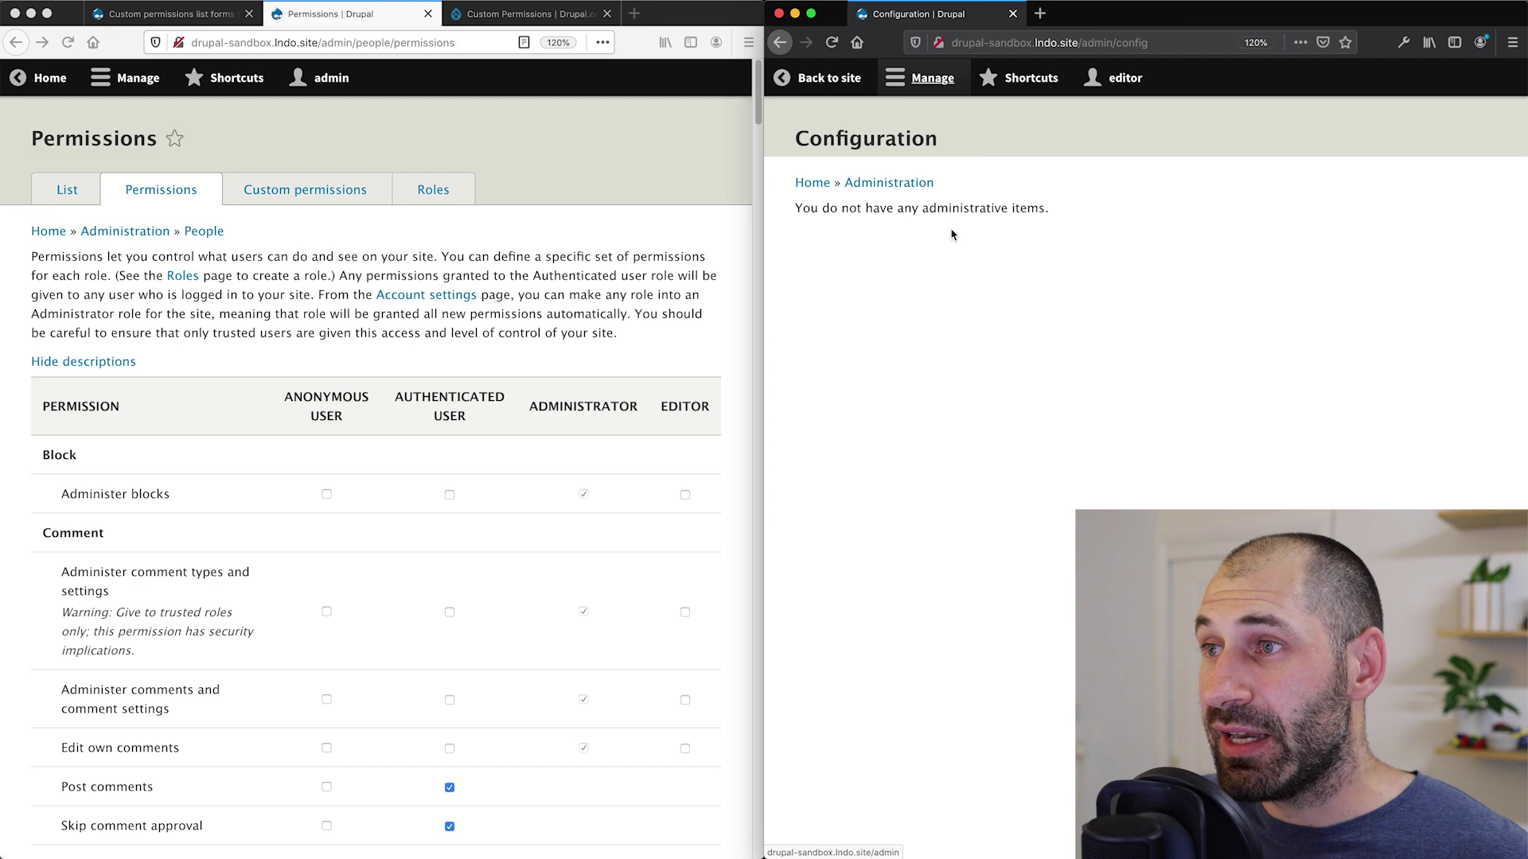
{"action": "left_click", "coordinate": [518, 342]}
{"action": "scroll", "coordinate": [544, 416], "scroll_direction": "down", "scroll_amount": 10}
{"action": "scroll", "coordinate": [544, 416], "scroll_direction": "down", "scroll_amount": 20}
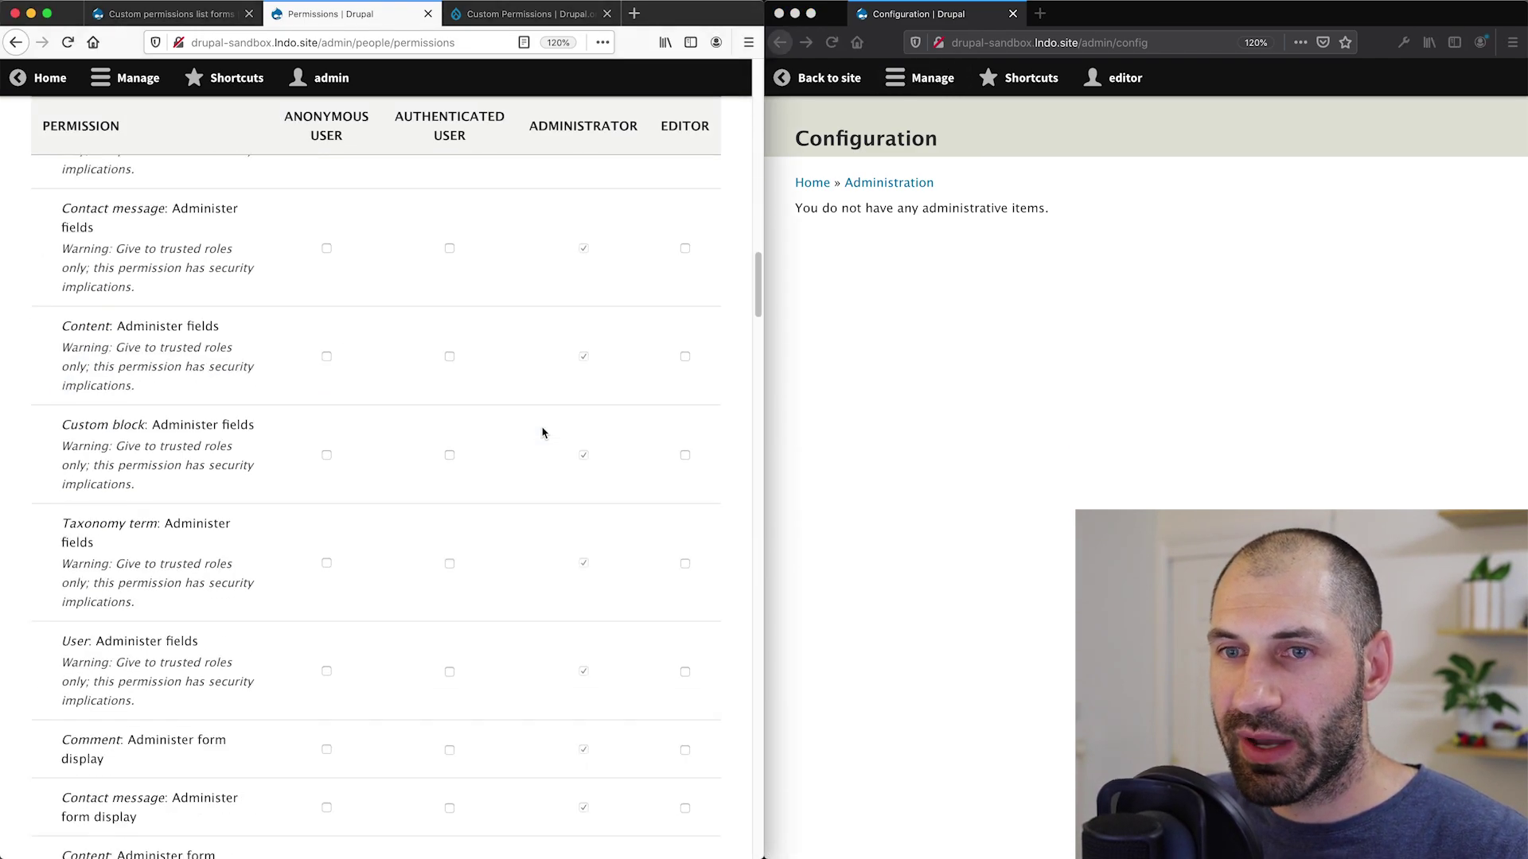
{"action": "scroll", "coordinate": [541, 413], "scroll_direction": "down", "scroll_amount": 15}
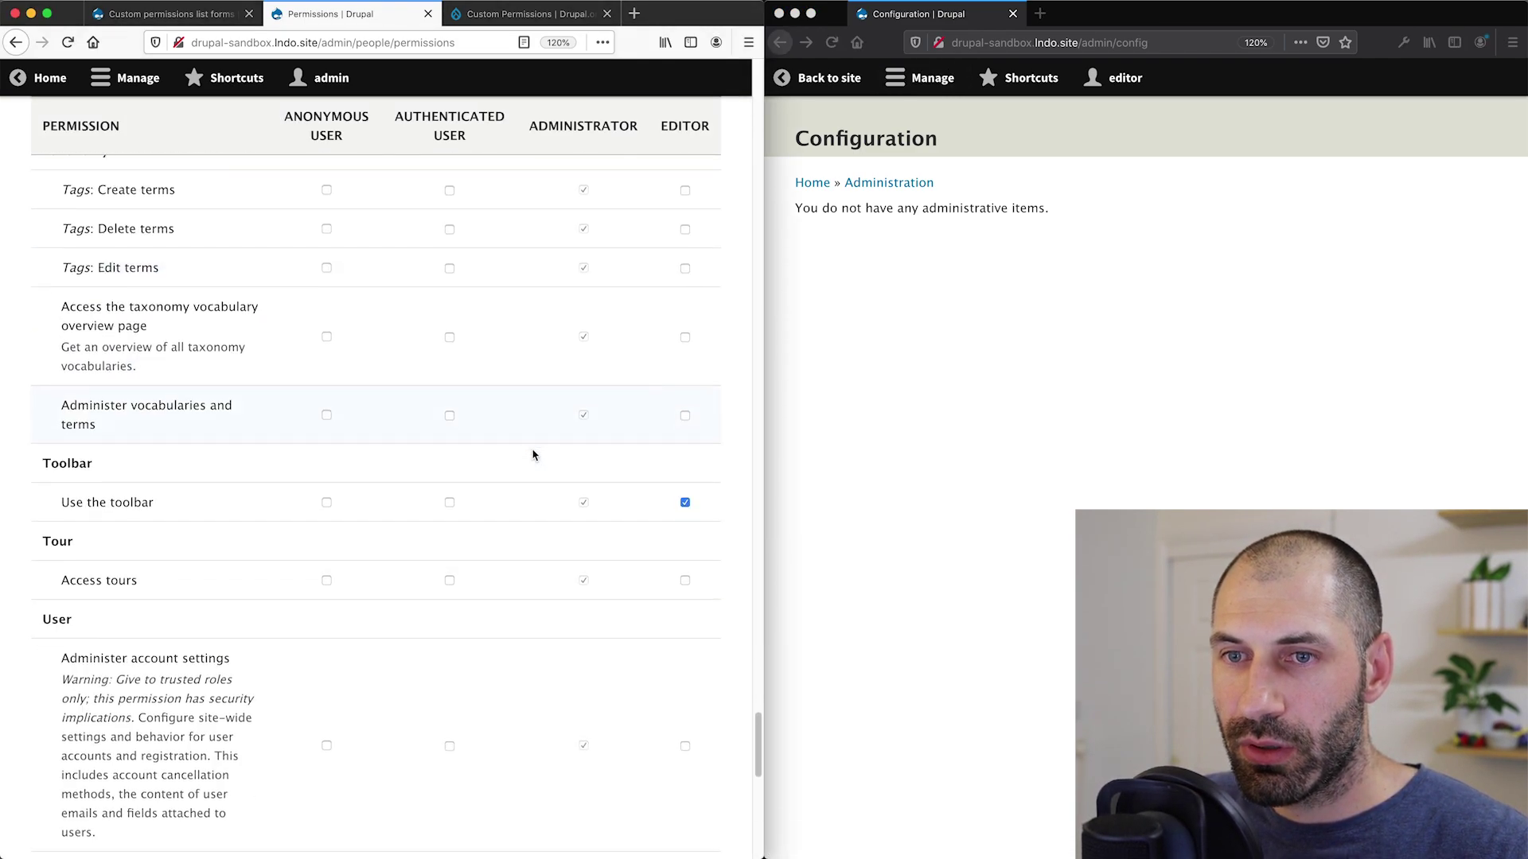
{"action": "scroll", "coordinate": [535, 430], "scroll_direction": "up", "scroll_amount": 5}
{"action": "scroll", "coordinate": [533, 453], "scroll_direction": "up", "scroll_amount": 5}
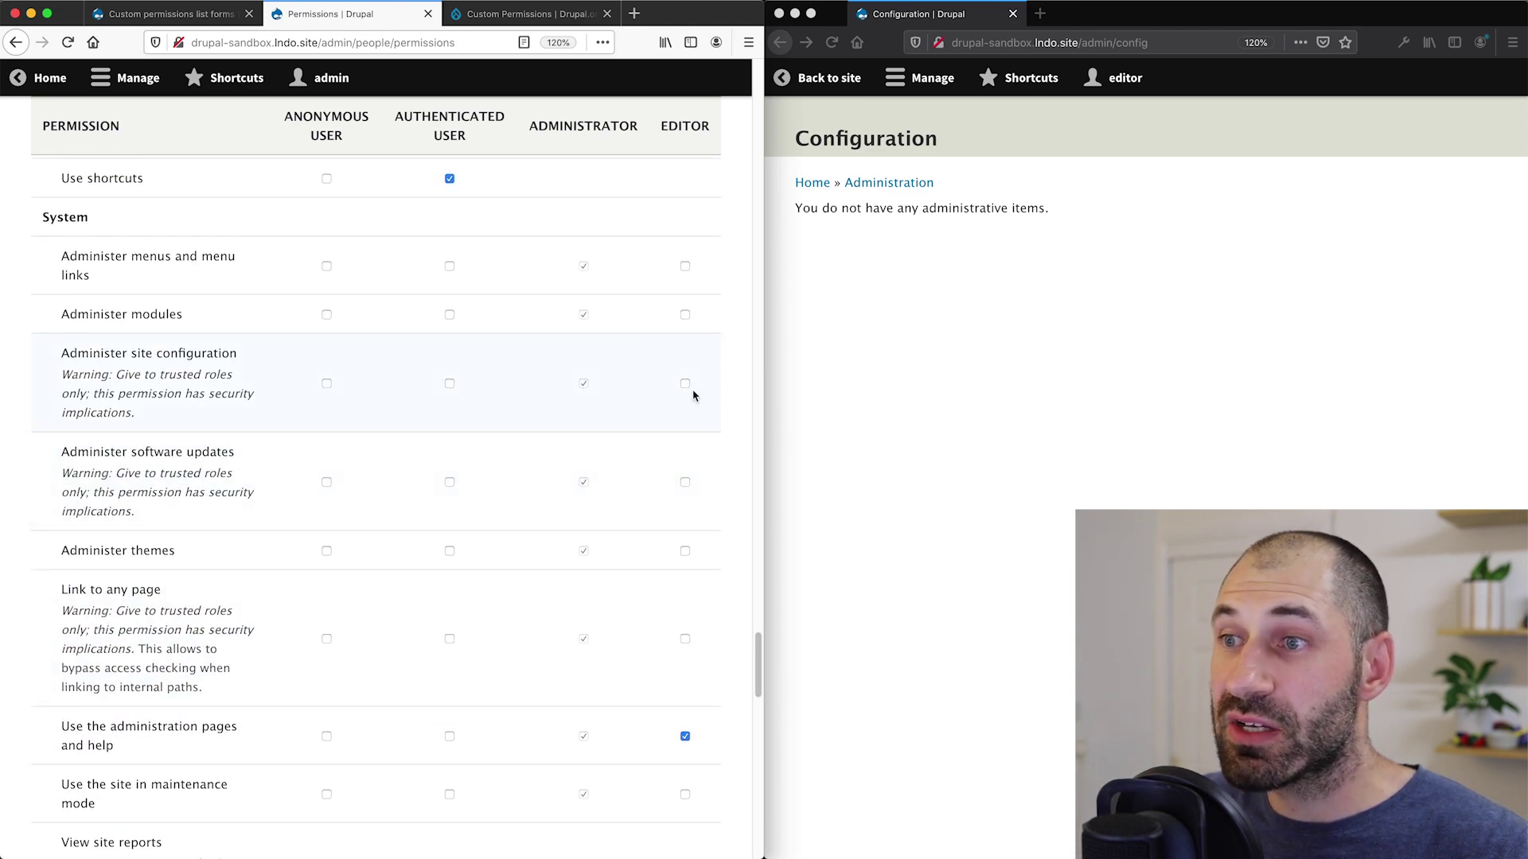
Tick Editor for Administer site configuration and save permissions.
{"action": "left_click", "coordinate": [685, 384]}
{"action": "scroll", "coordinate": [238, 637], "scroll_direction": "down", "scroll_amount": 20}
{"action": "left_click", "coordinate": [124, 757]}
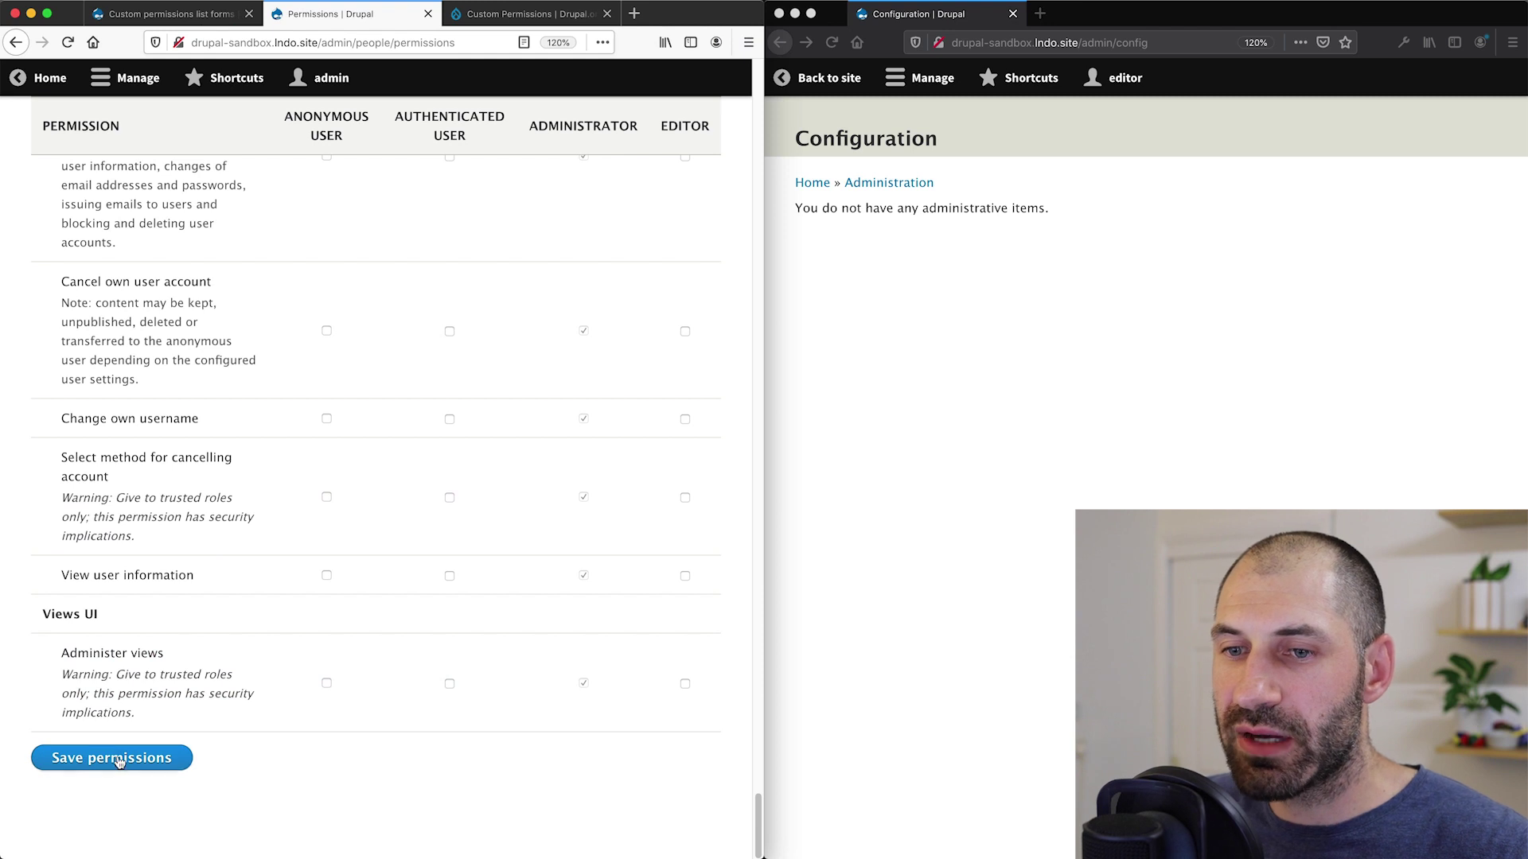
{"action": "left_click", "coordinate": [1084, 400]}
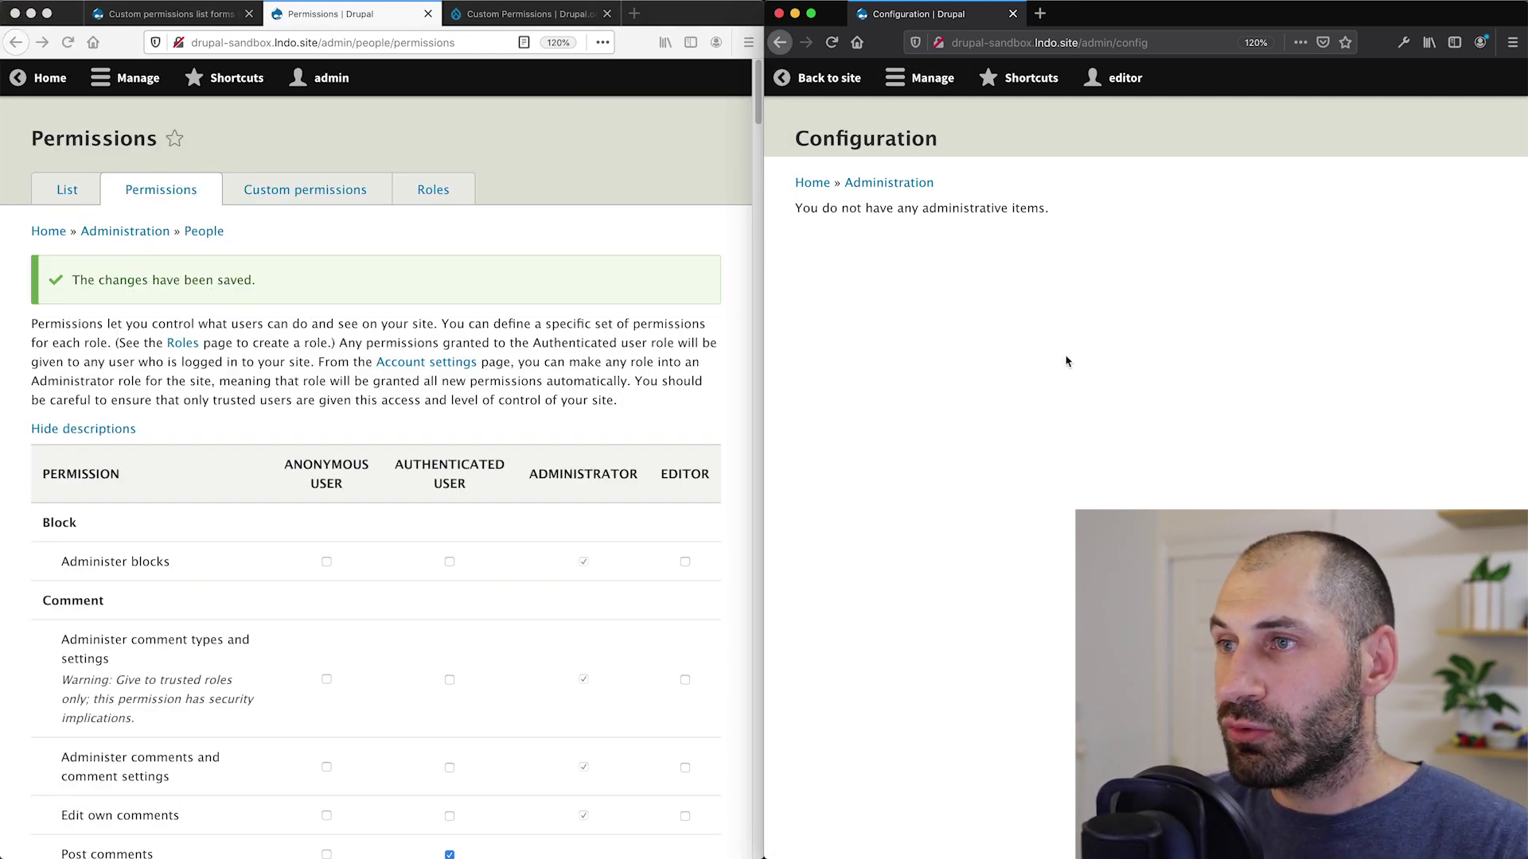
Reload the editor's Configuration page and open Basic site settings and Maintenance mode.
{"action": "key", "text": "super+r"}
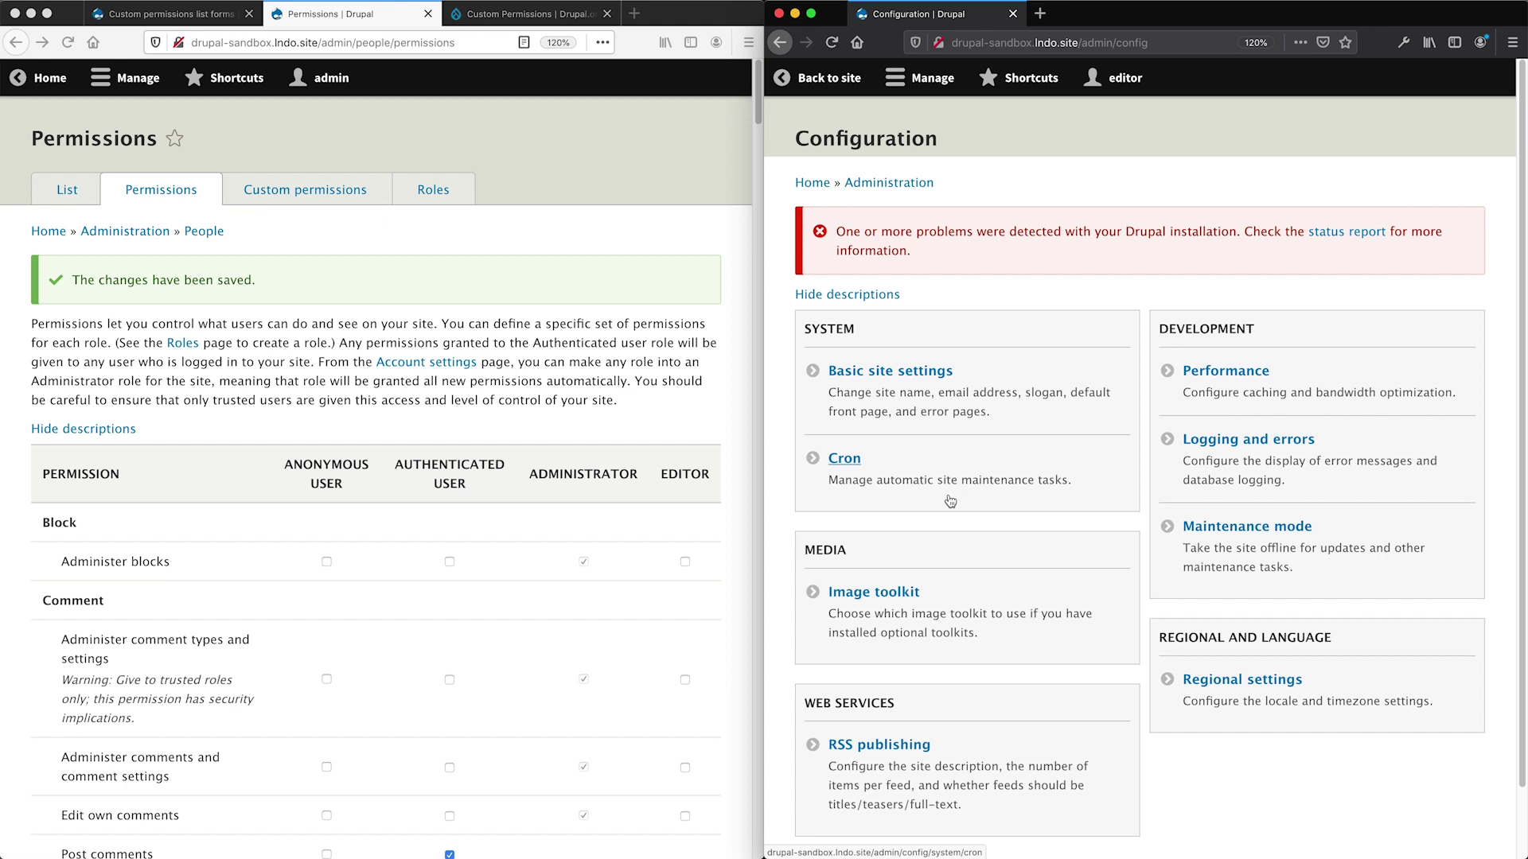
{"action": "left_click", "coordinate": [897, 372]}
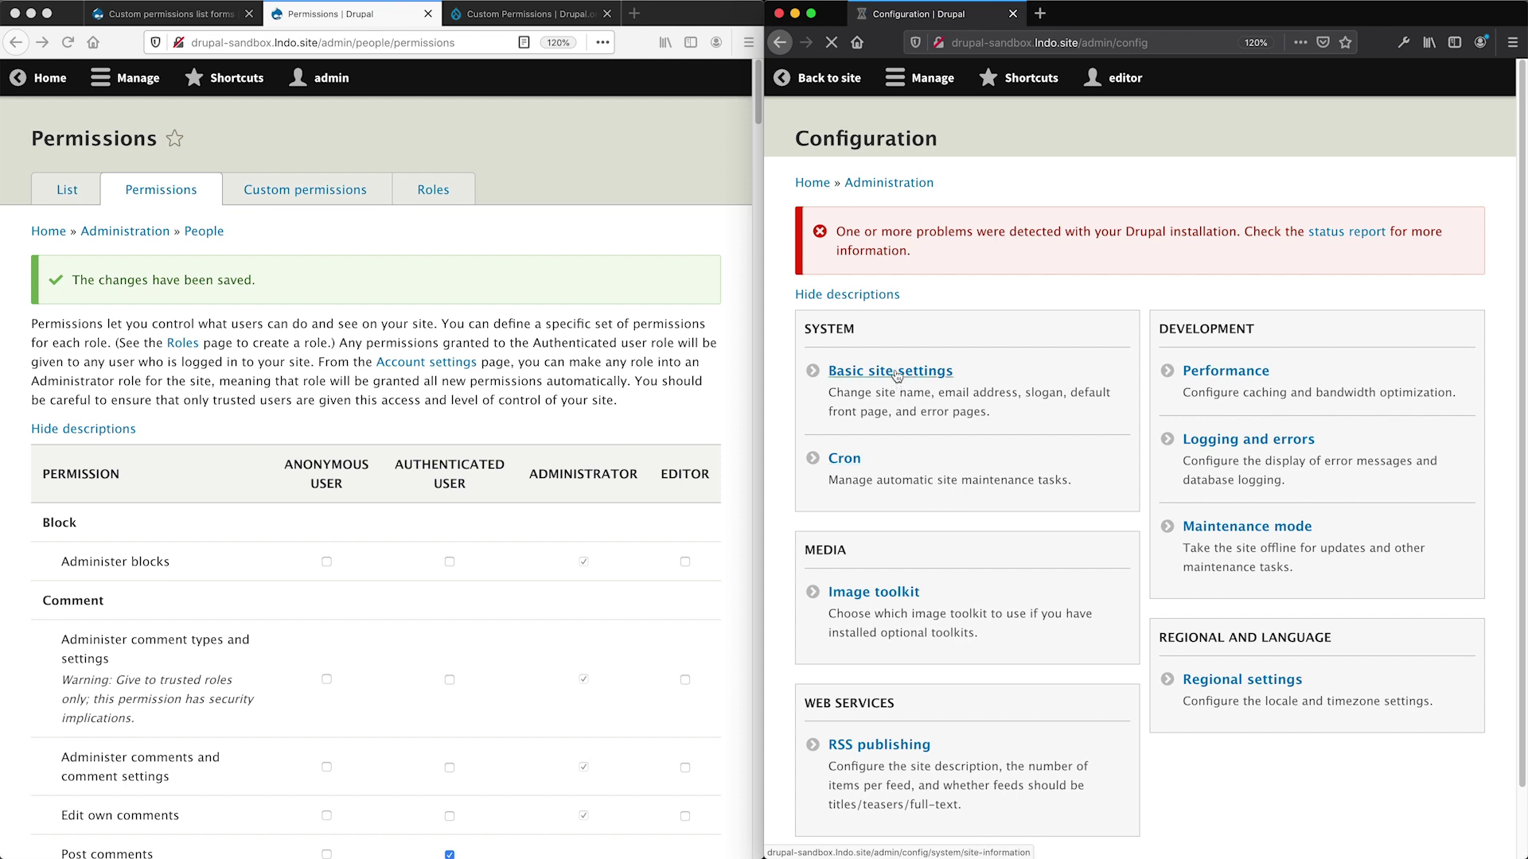
{"action": "left_click", "coordinate": [779, 43]}
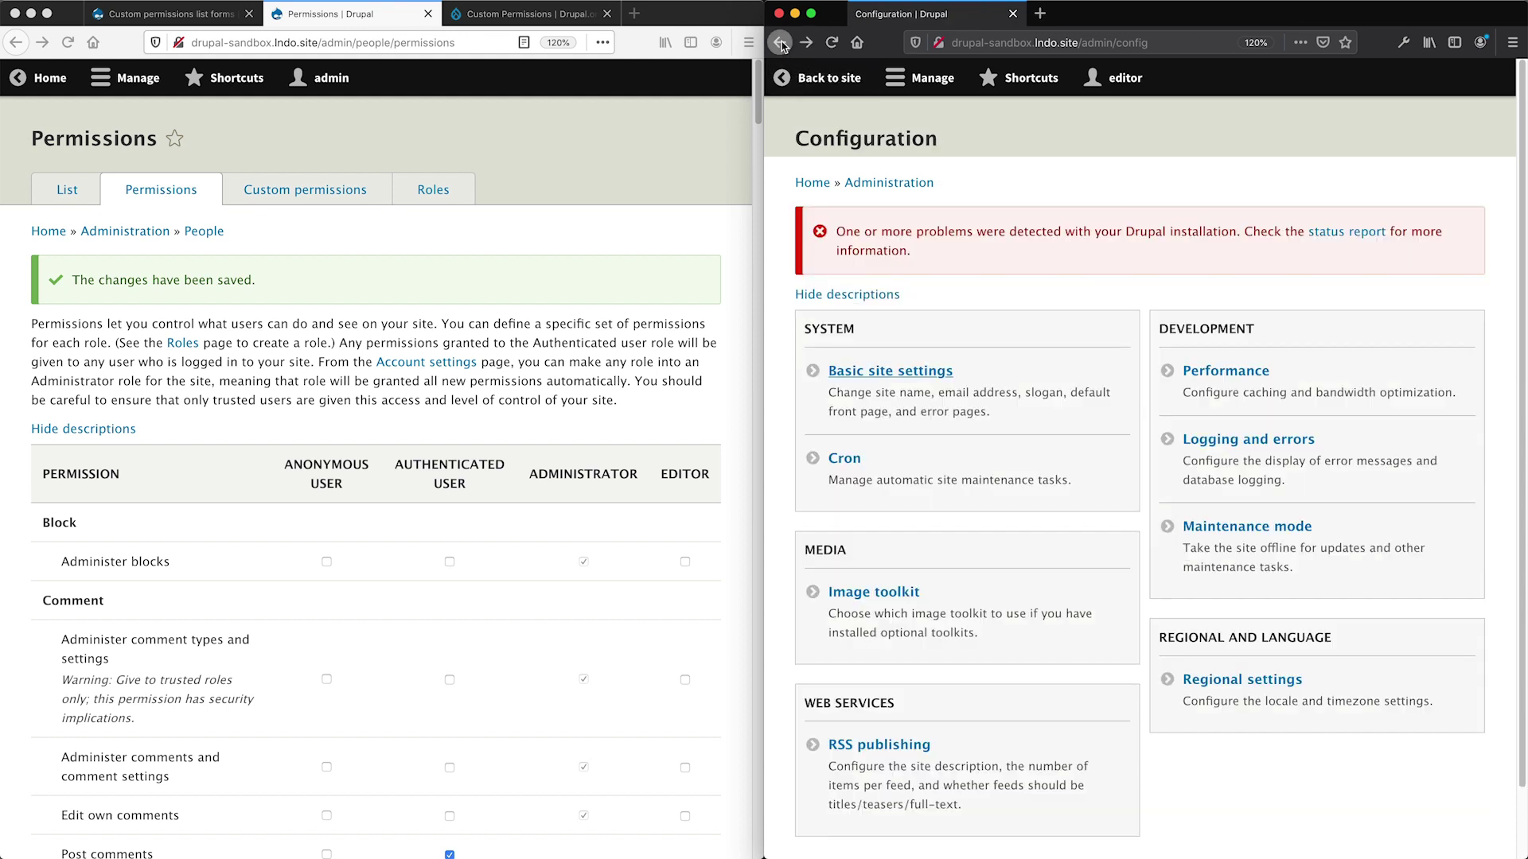
{"action": "left_click", "coordinate": [1223, 528]}
{"action": "left_click", "coordinate": [838, 220]}
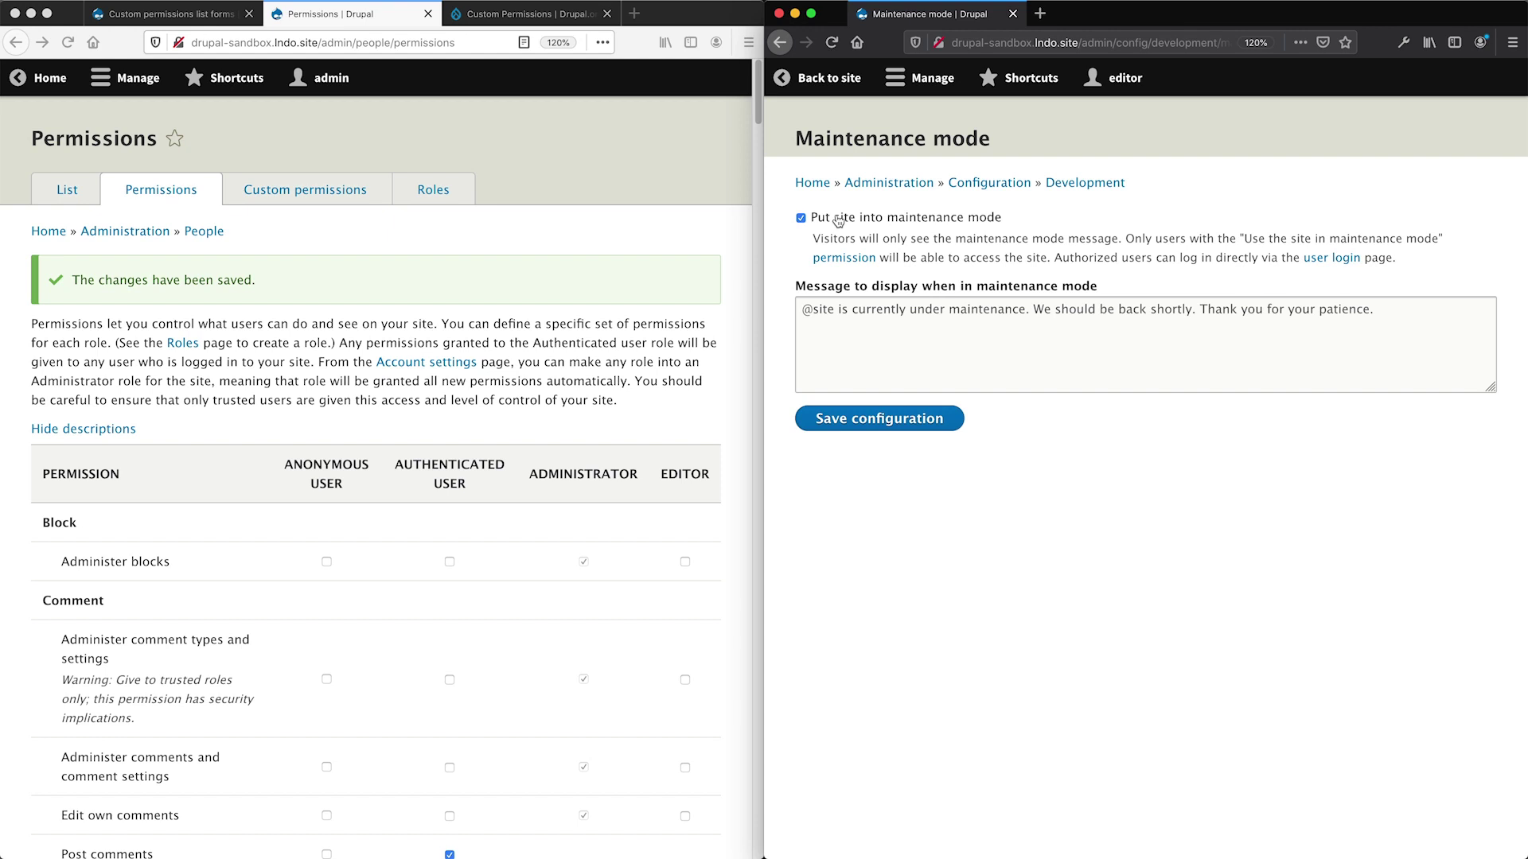
{"action": "left_click", "coordinate": [780, 42]}
Open Performance and Logging and errors as editor, returning to the overview each time.
{"action": "scroll", "coordinate": [1251, 626], "scroll_direction": "down", "scroll_amount": 2}
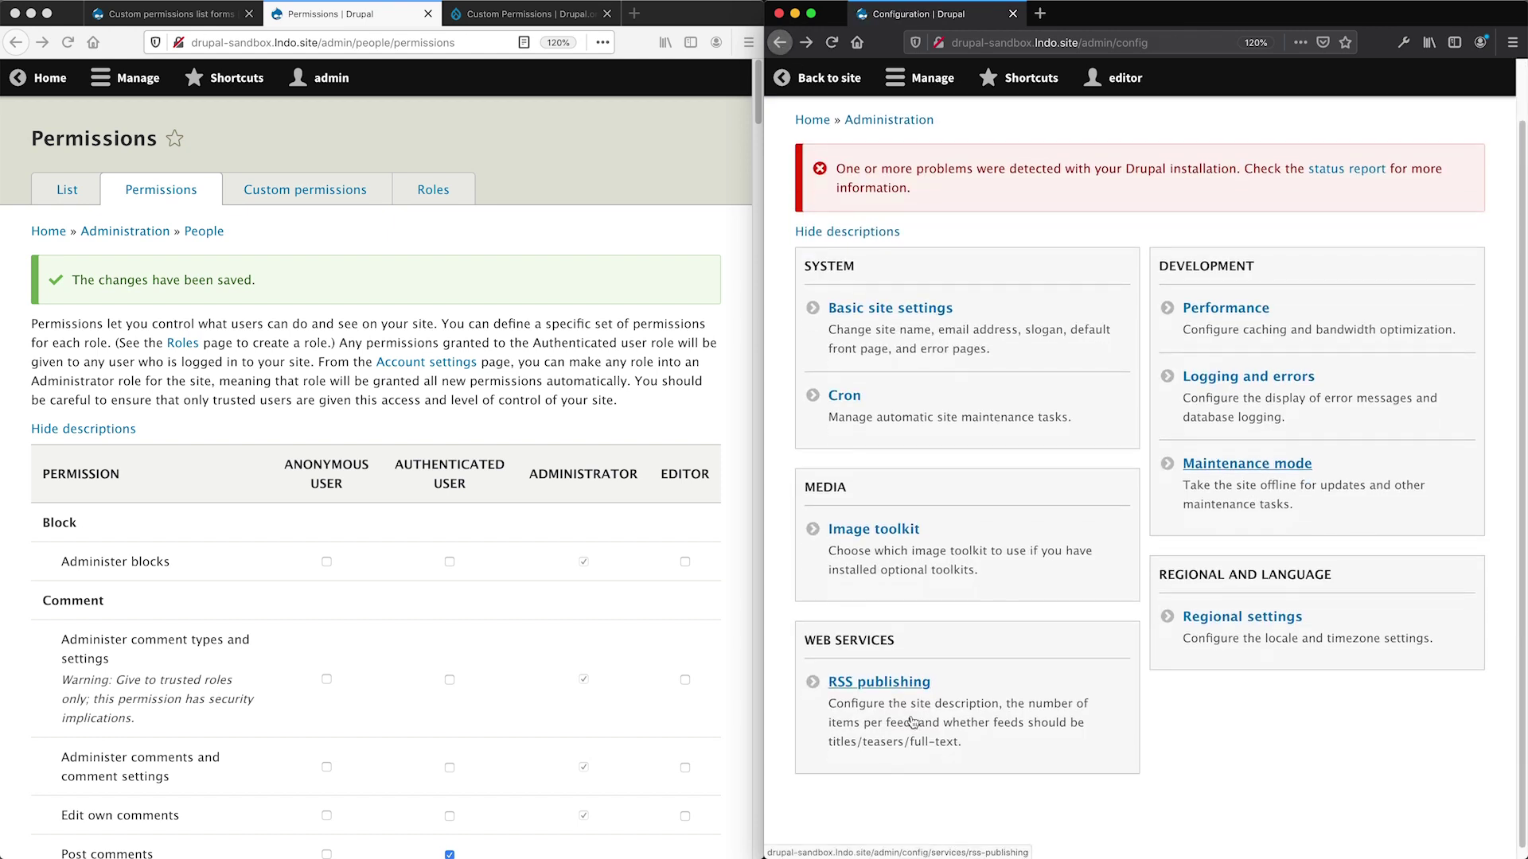
{"action": "left_click", "coordinate": [1225, 298]}
{"action": "left_click", "coordinate": [780, 42]}
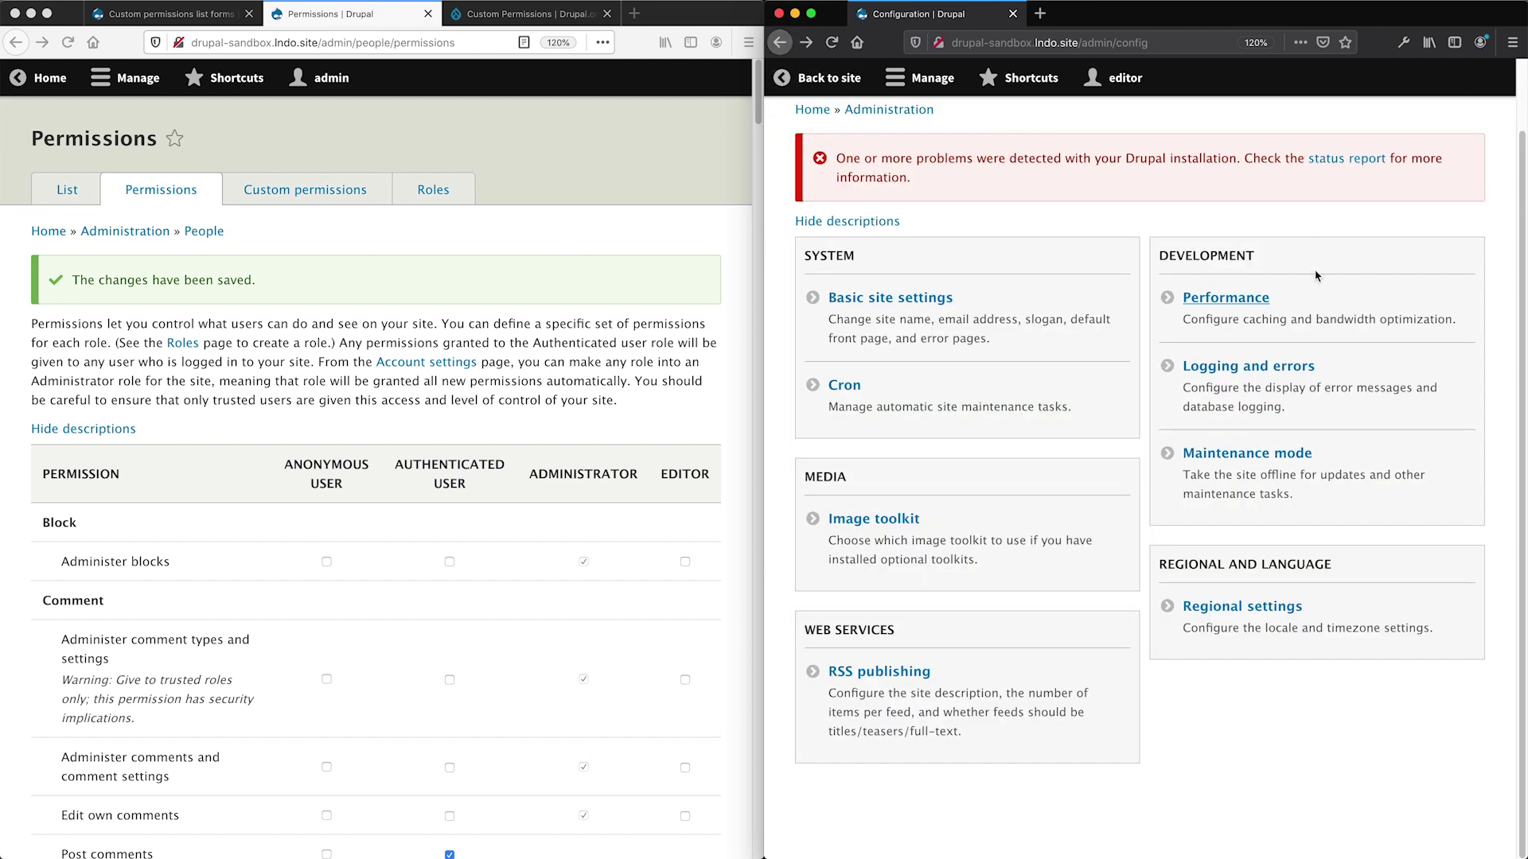
{"action": "left_click", "coordinate": [1282, 367]}
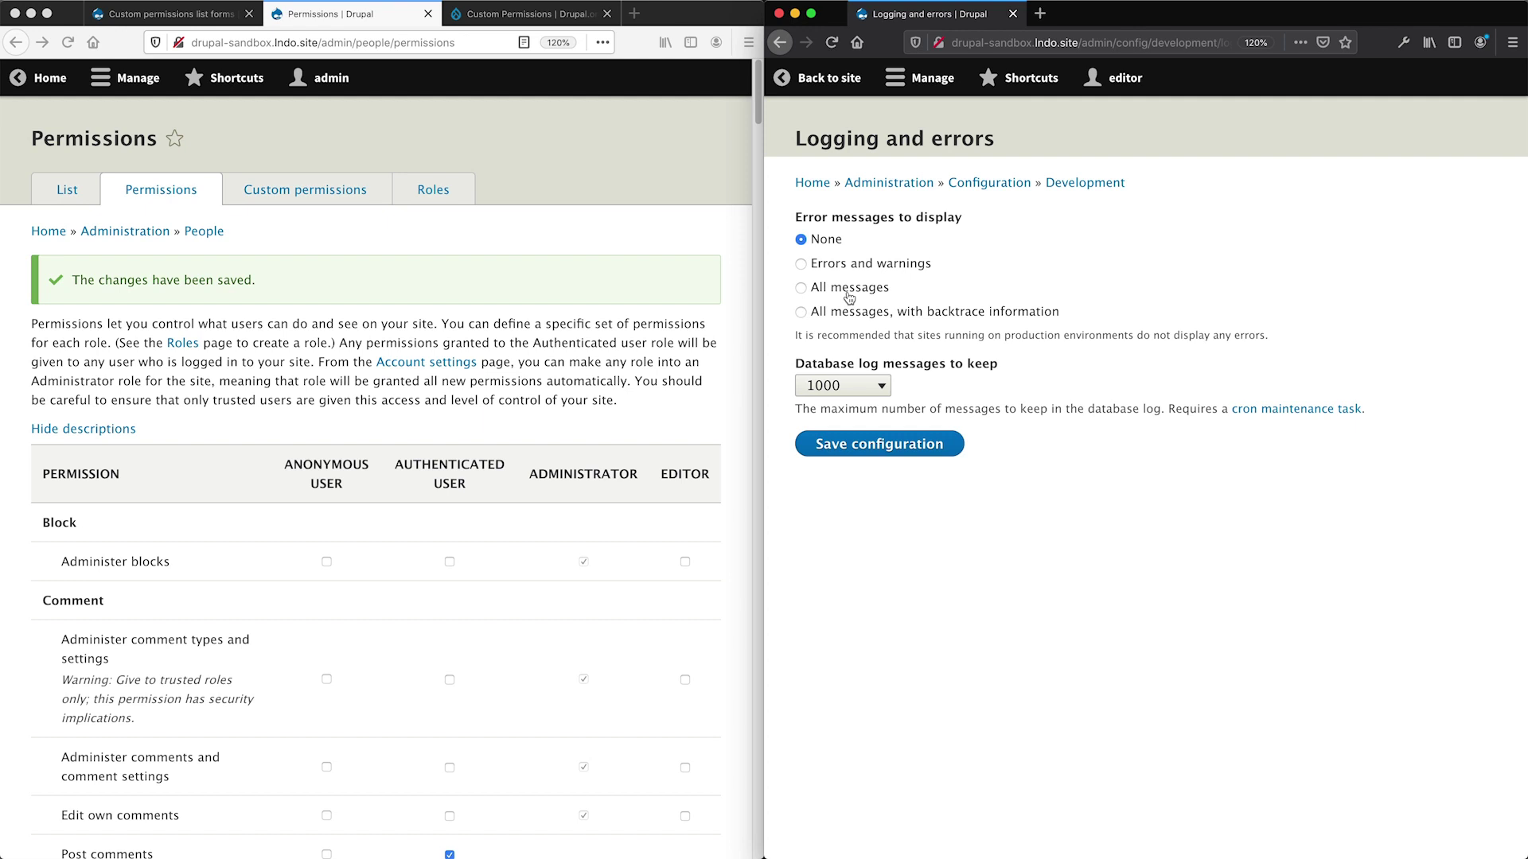
{"action": "left_click", "coordinate": [781, 43]}
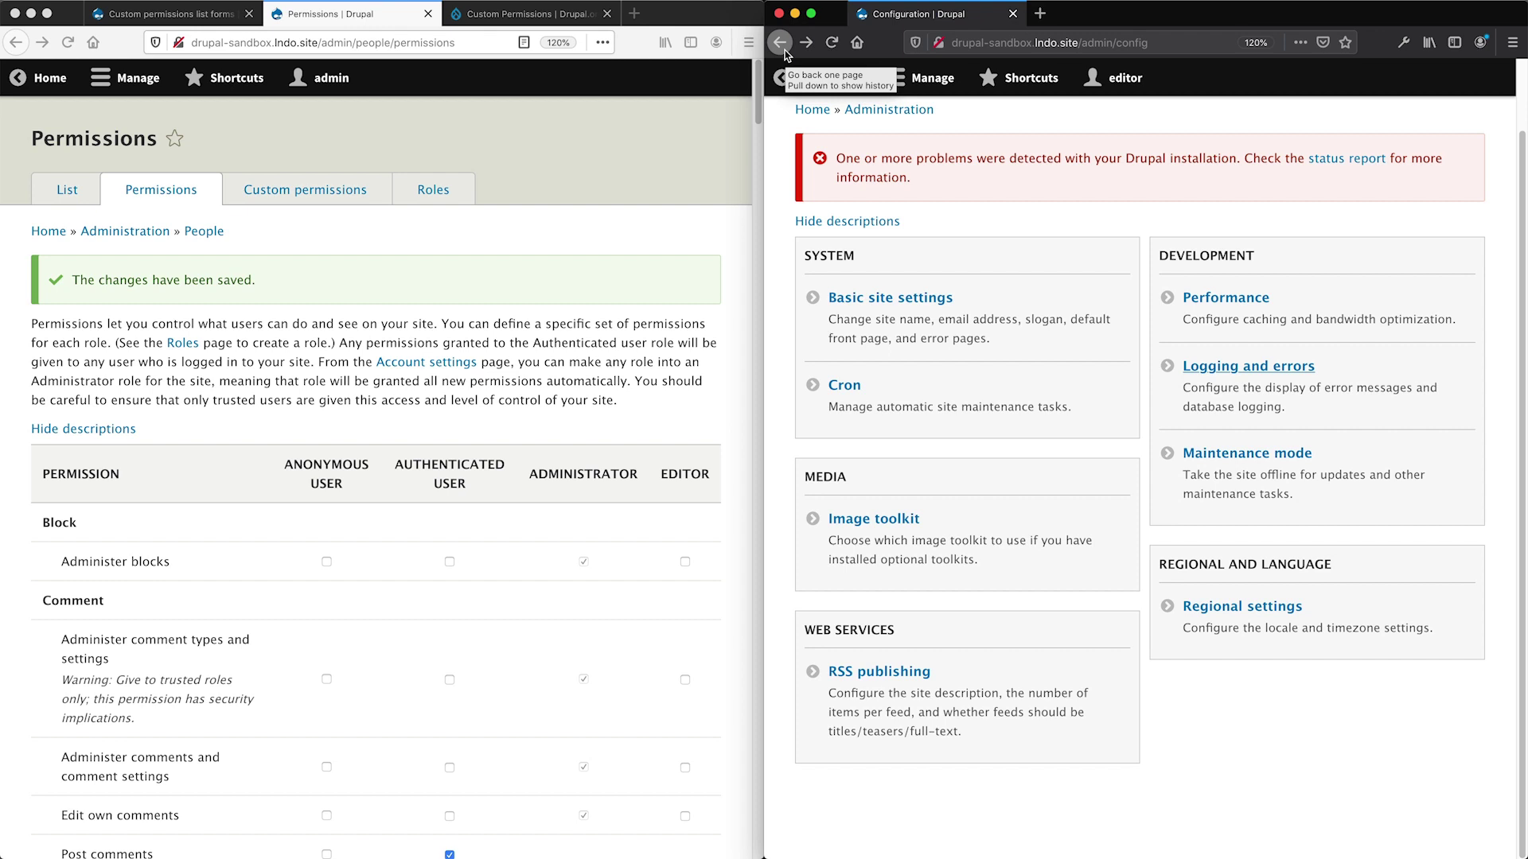
Maximize the admin window and add a new empty row on the Custom permissions tab.
{"action": "left_click", "coordinate": [531, 427]}
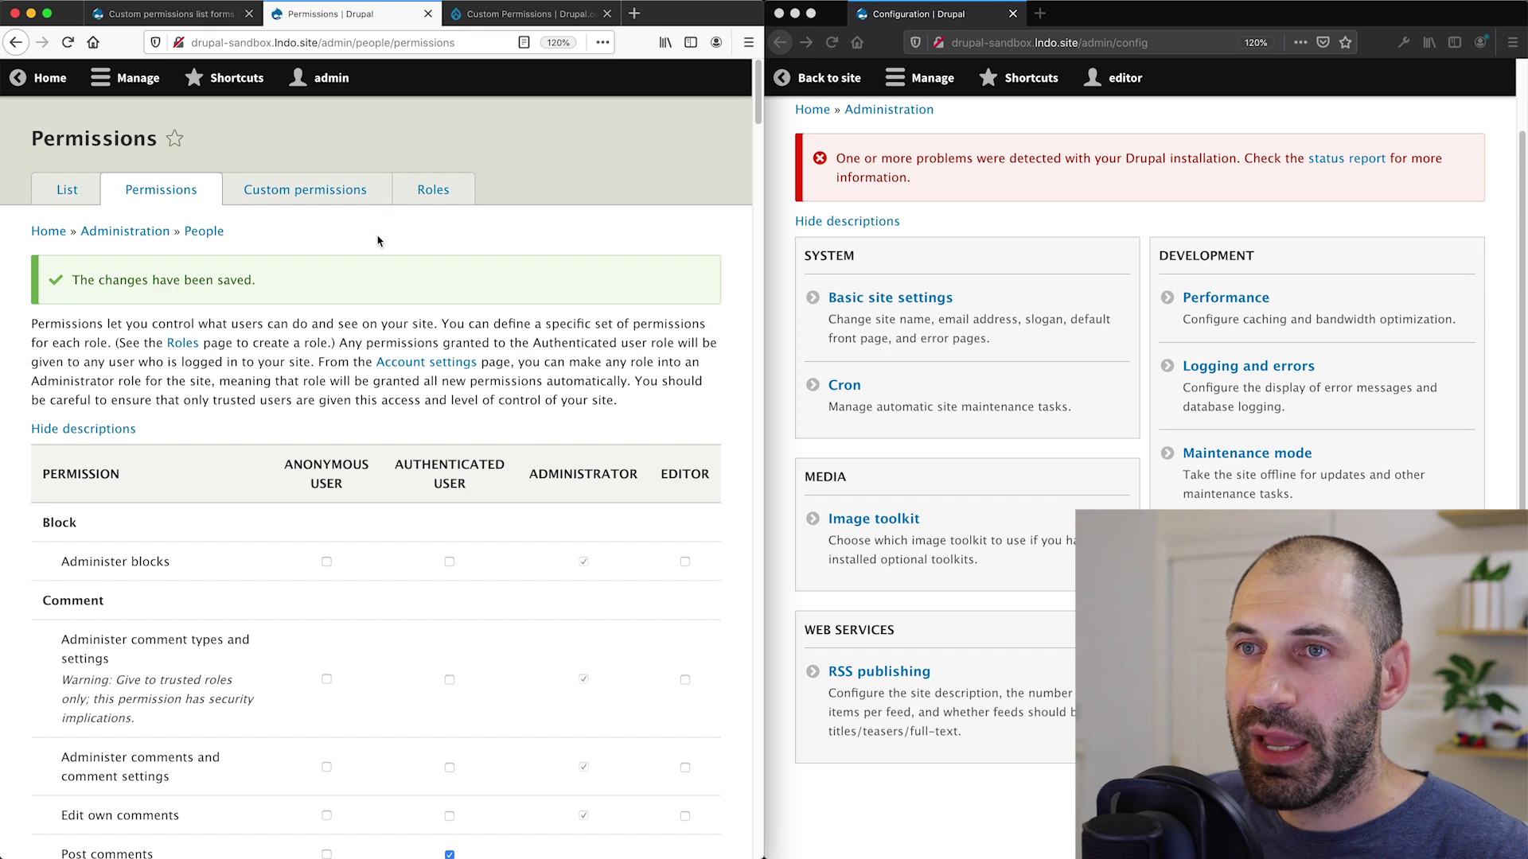
{"action": "double_click", "coordinate": [699, 21]}
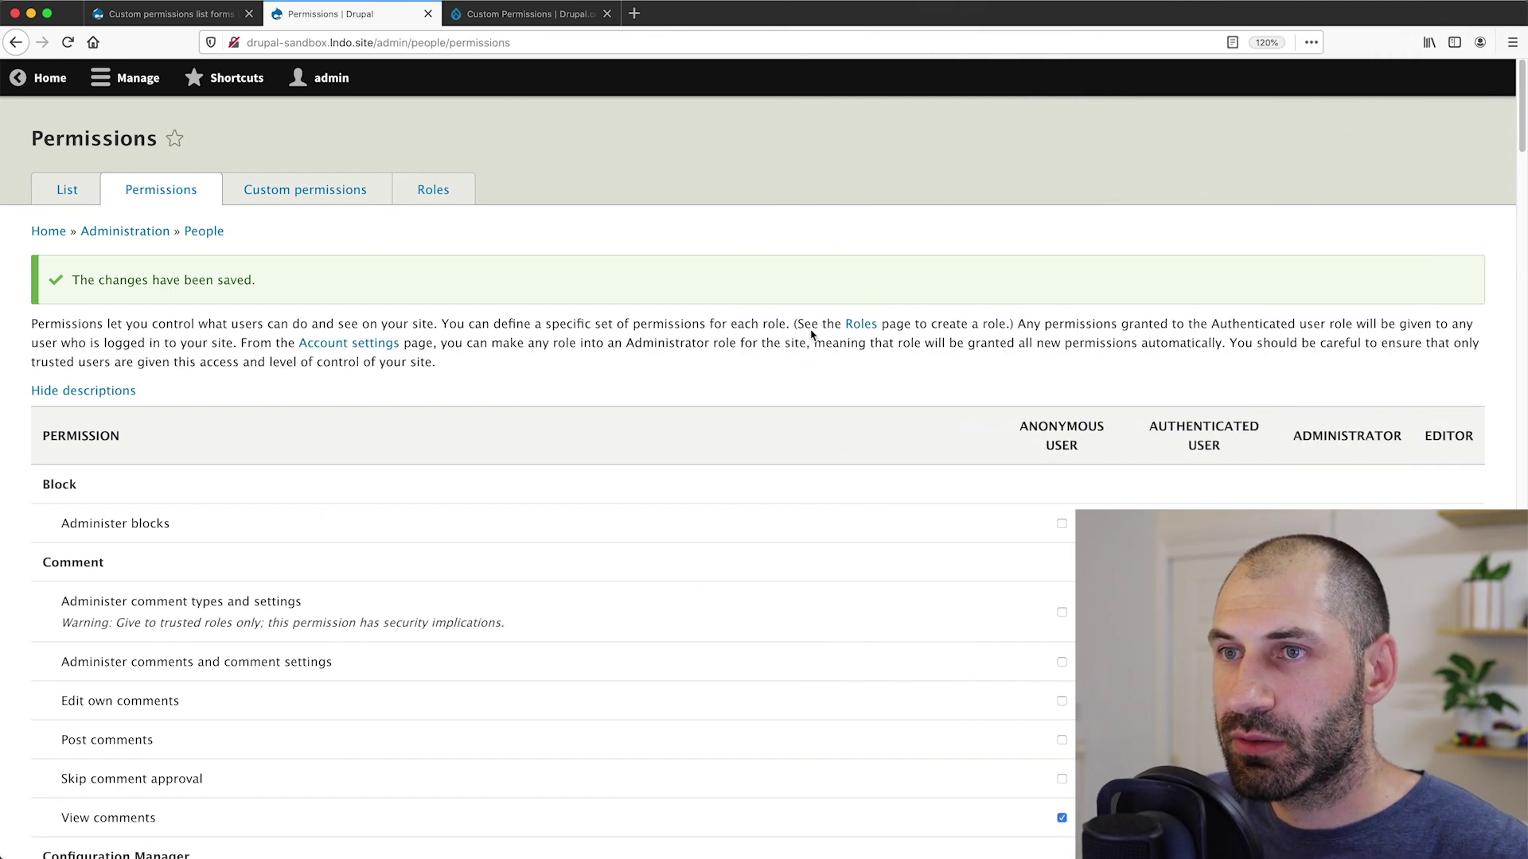
{"action": "left_click", "coordinate": [323, 198]}
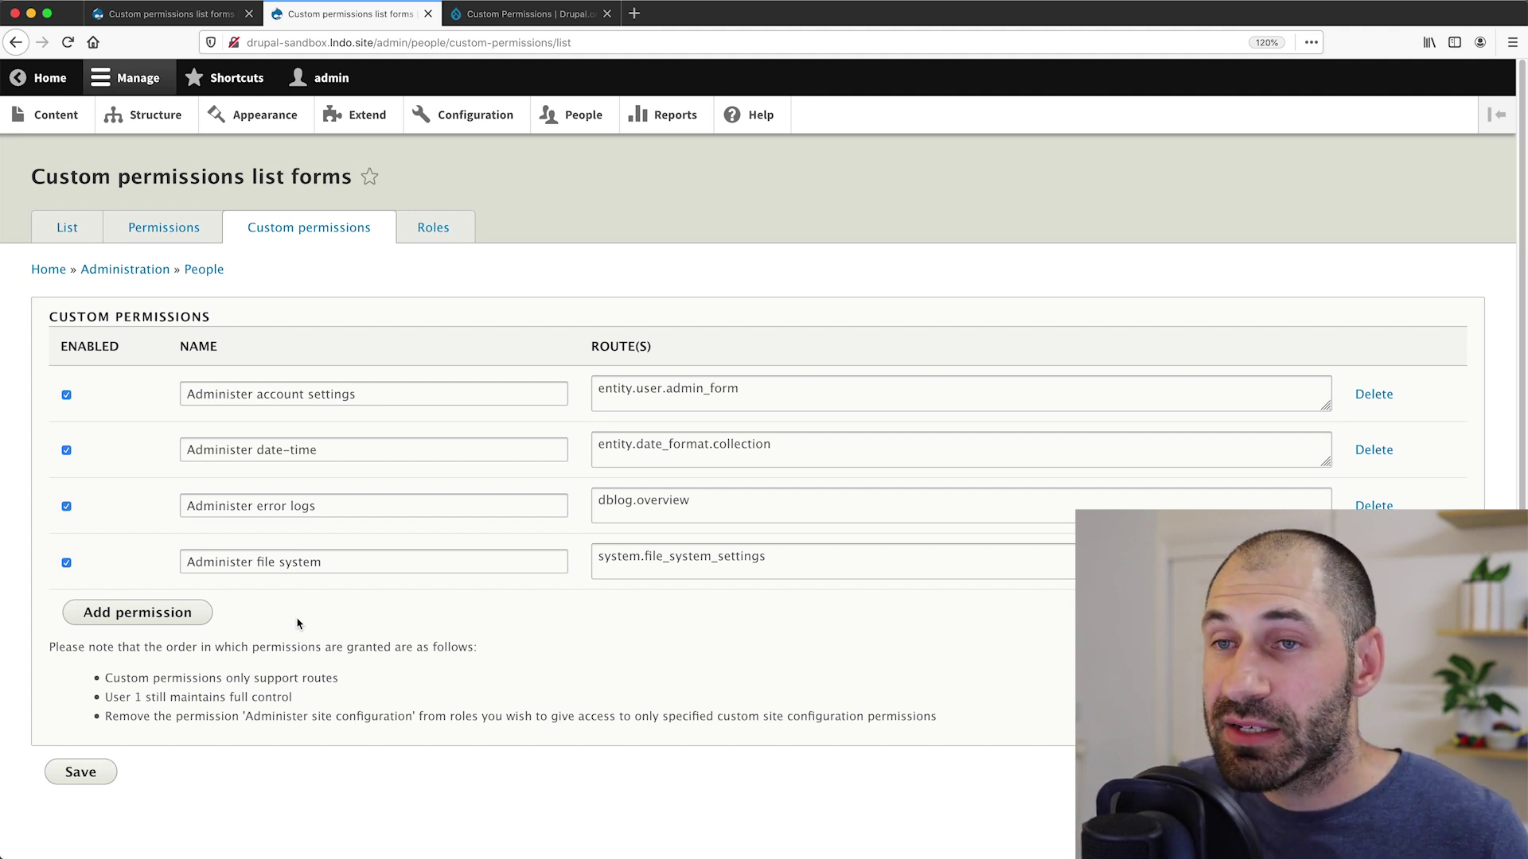
{"action": "left_click", "coordinate": [176, 623]}
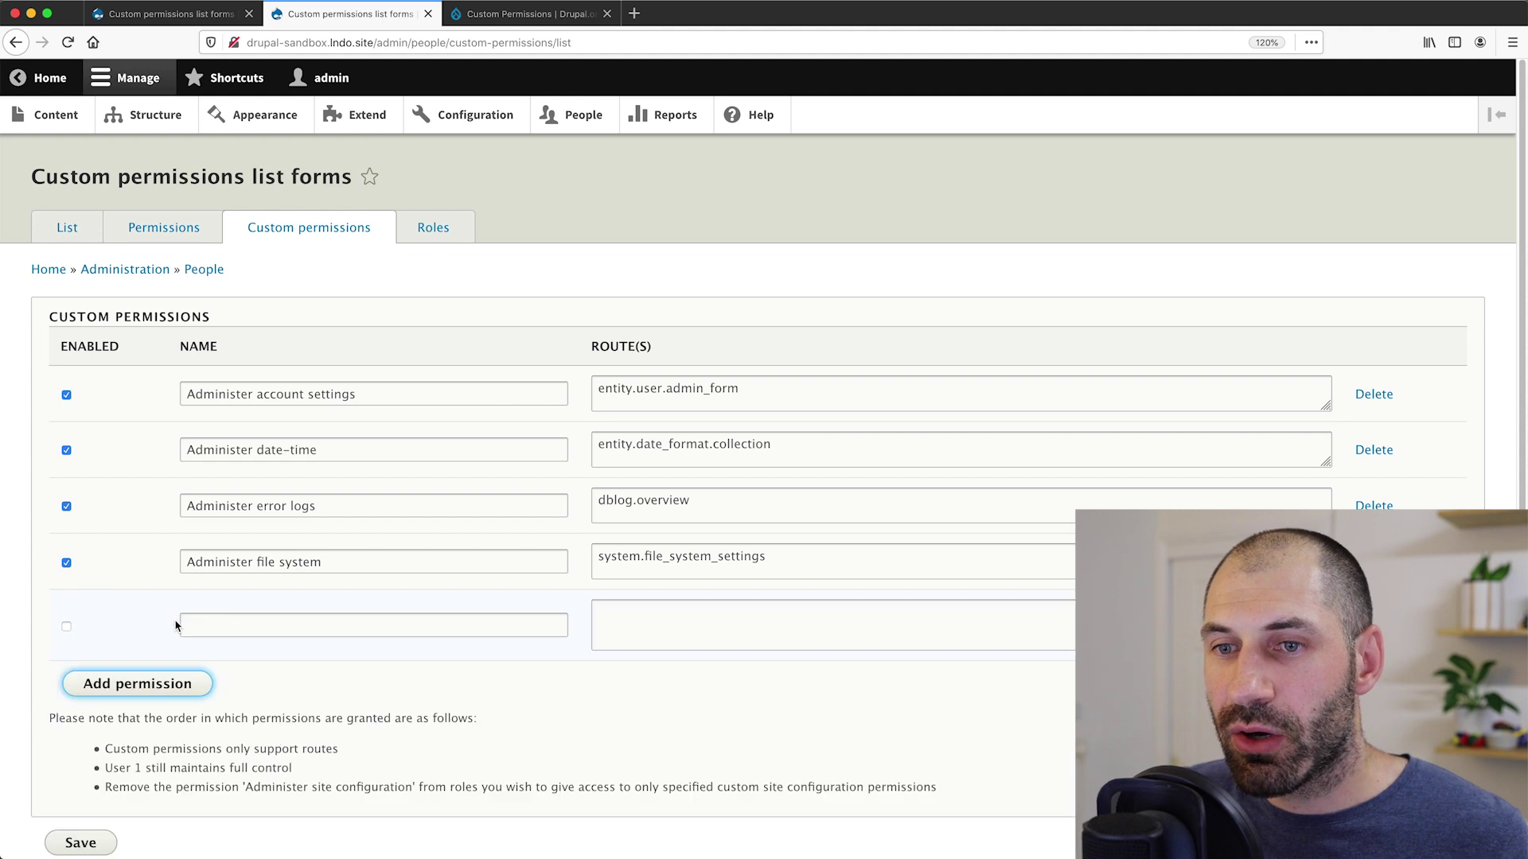
{"action": "left_click", "coordinate": [249, 621]}
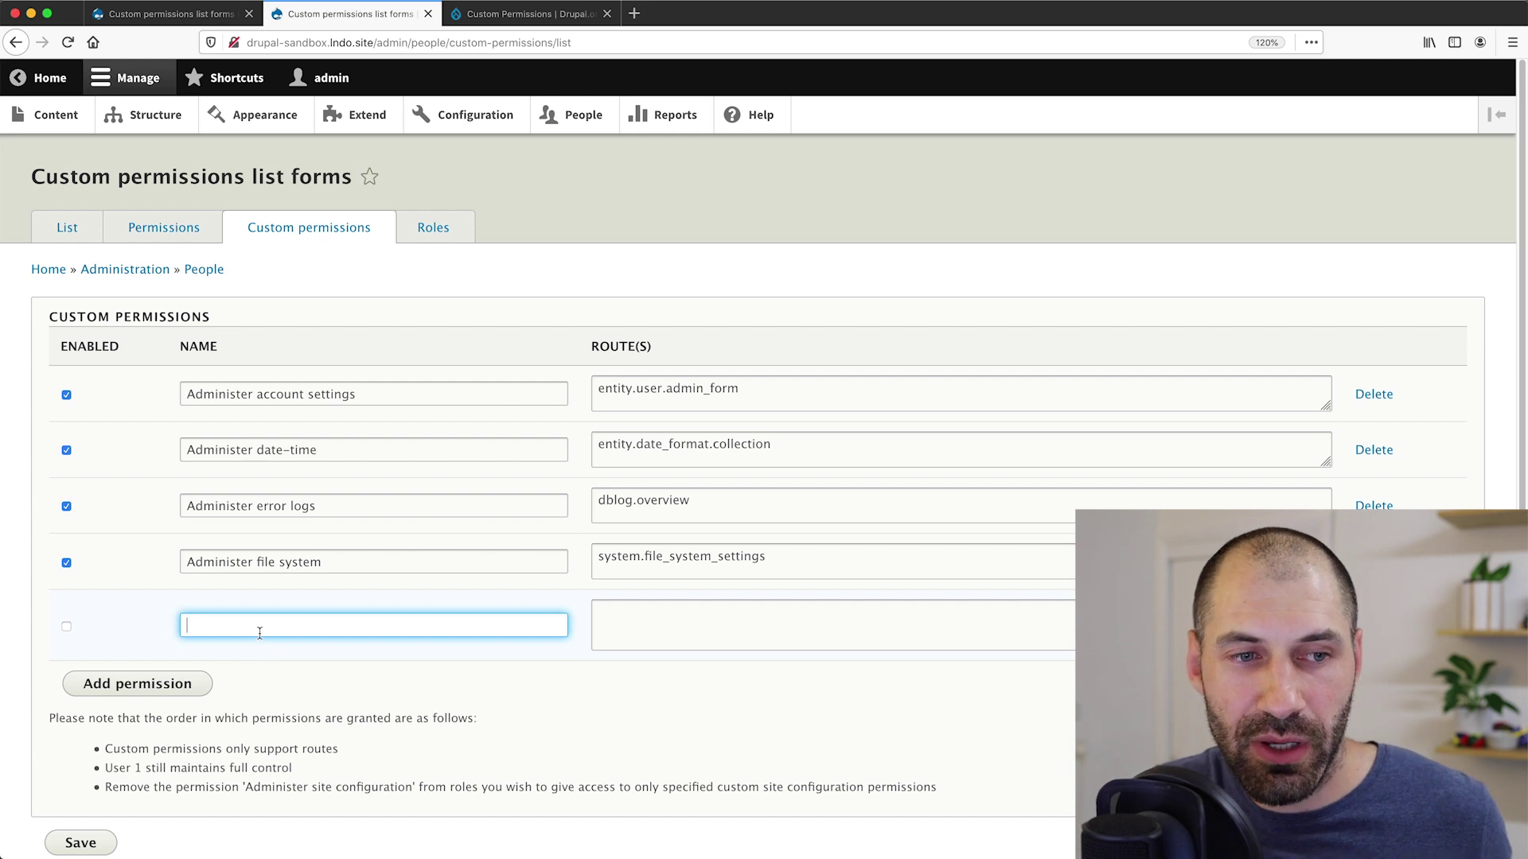
Paste 'Administer basic site settings' as the new permission's name, leaving its route empty.
{"action": "key", "text": "super+Tab"}
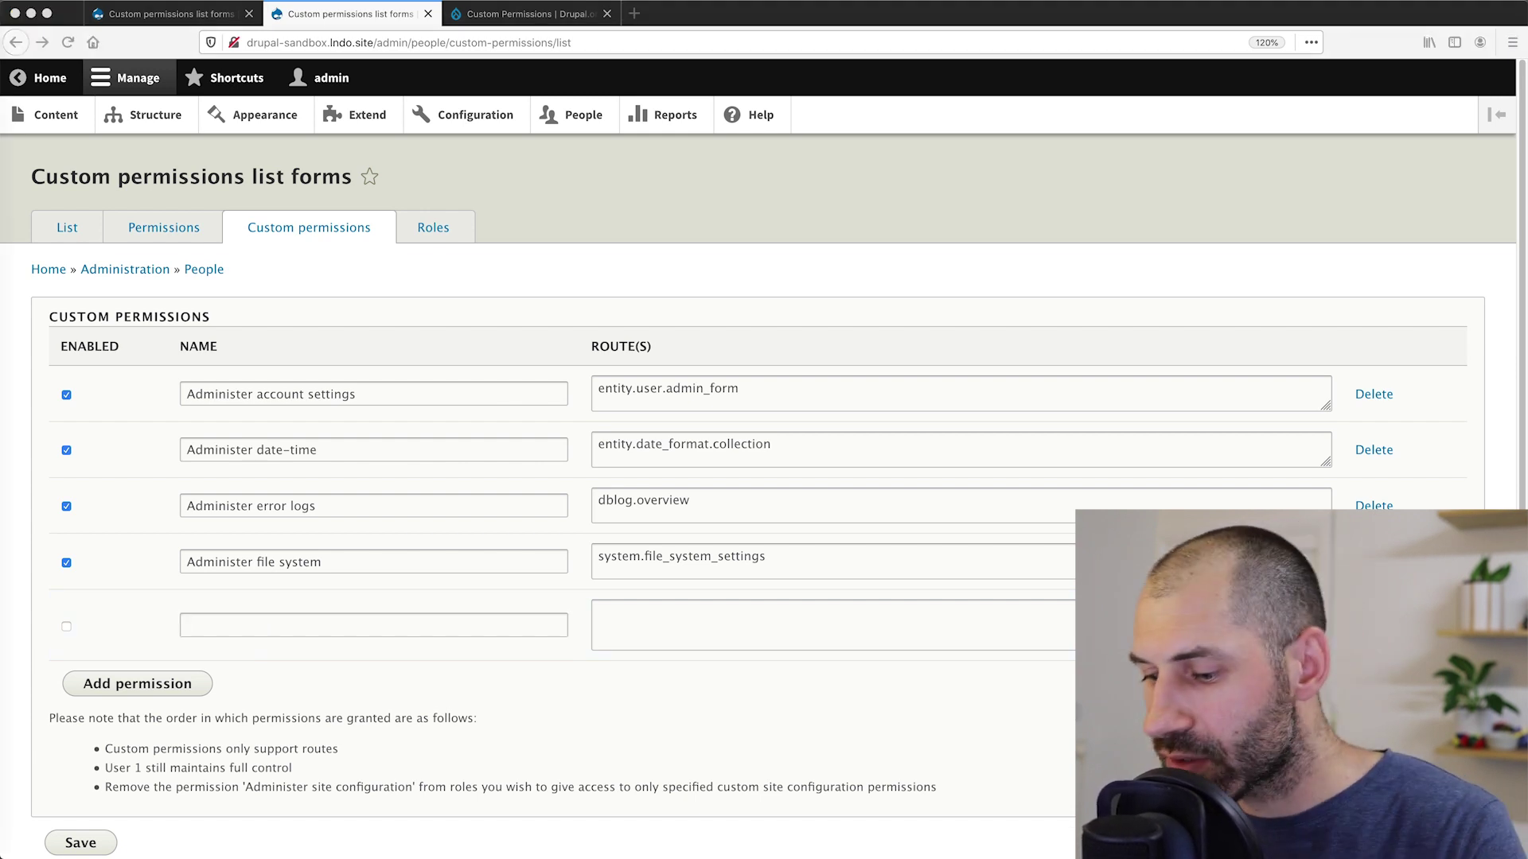
{"action": "left_click", "coordinate": [318, 625]}
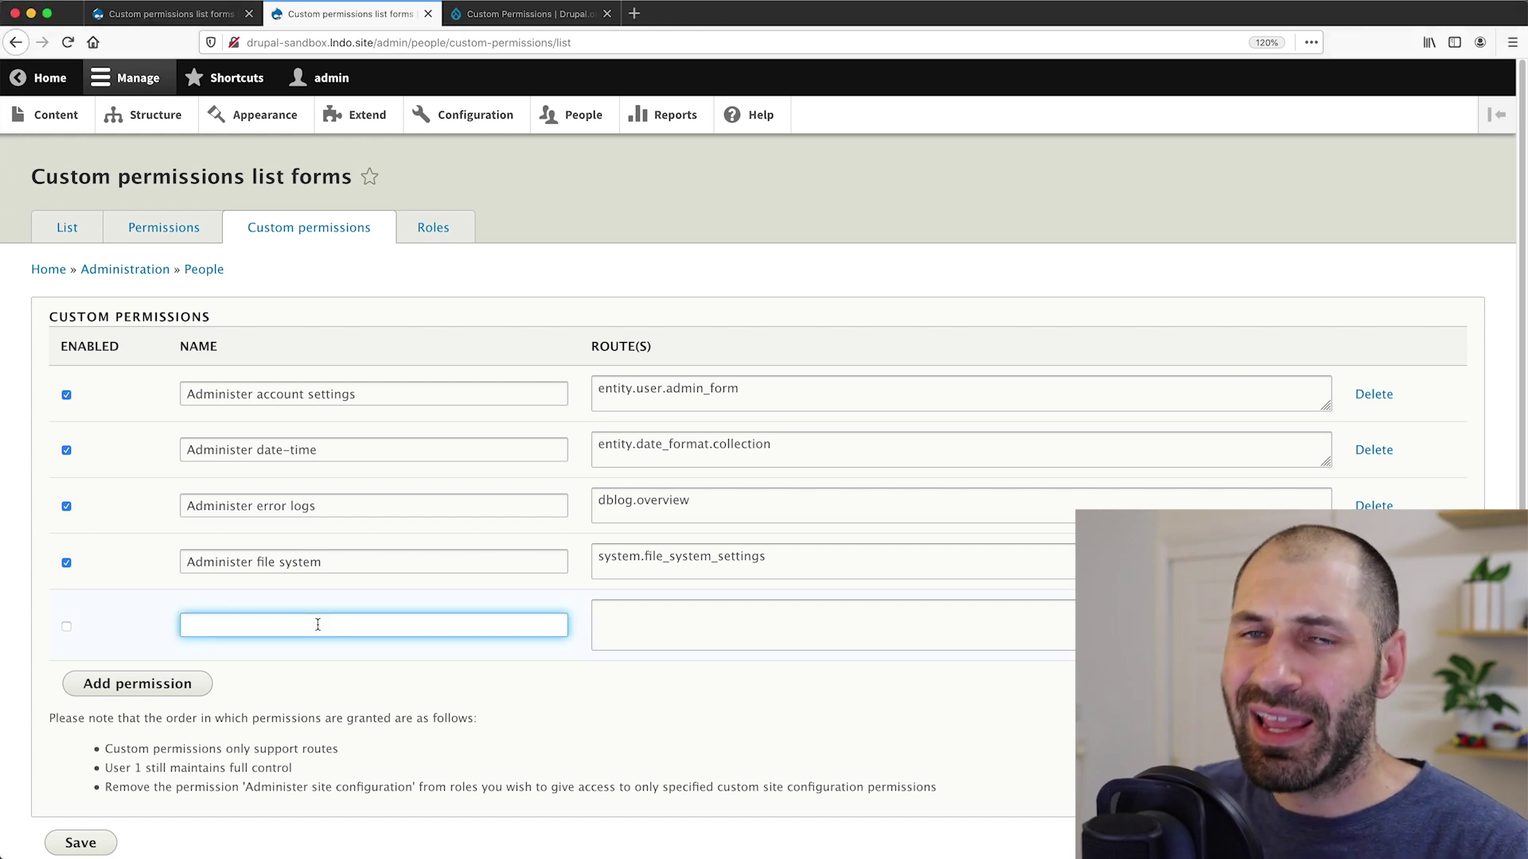
{"action": "type", "text": "Administer basic site settings"}
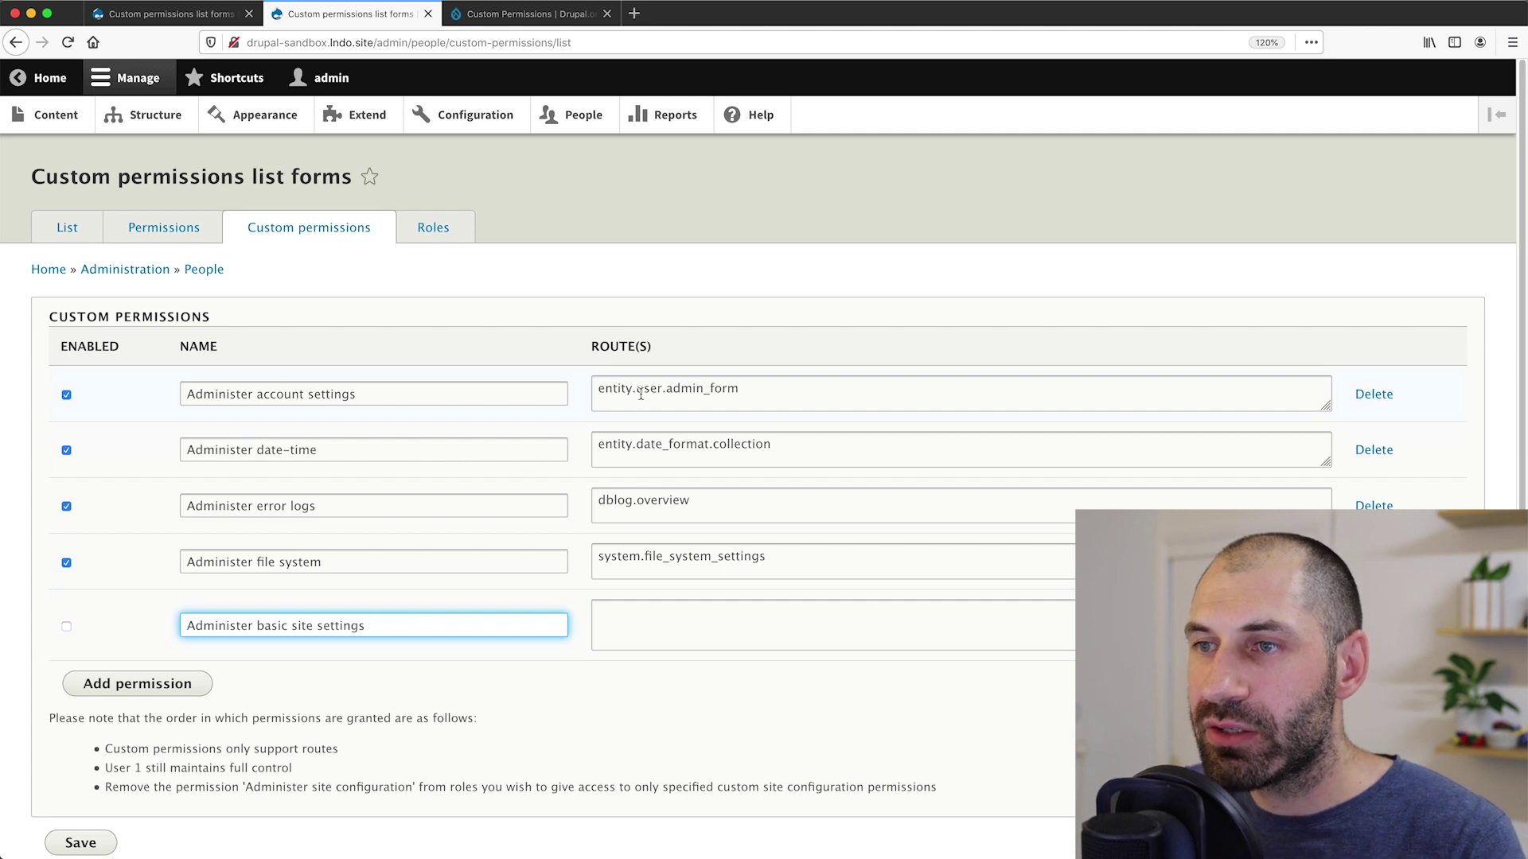
{"action": "left_click_drag", "start_coordinate": [598, 557], "coordinate": [762, 556]}
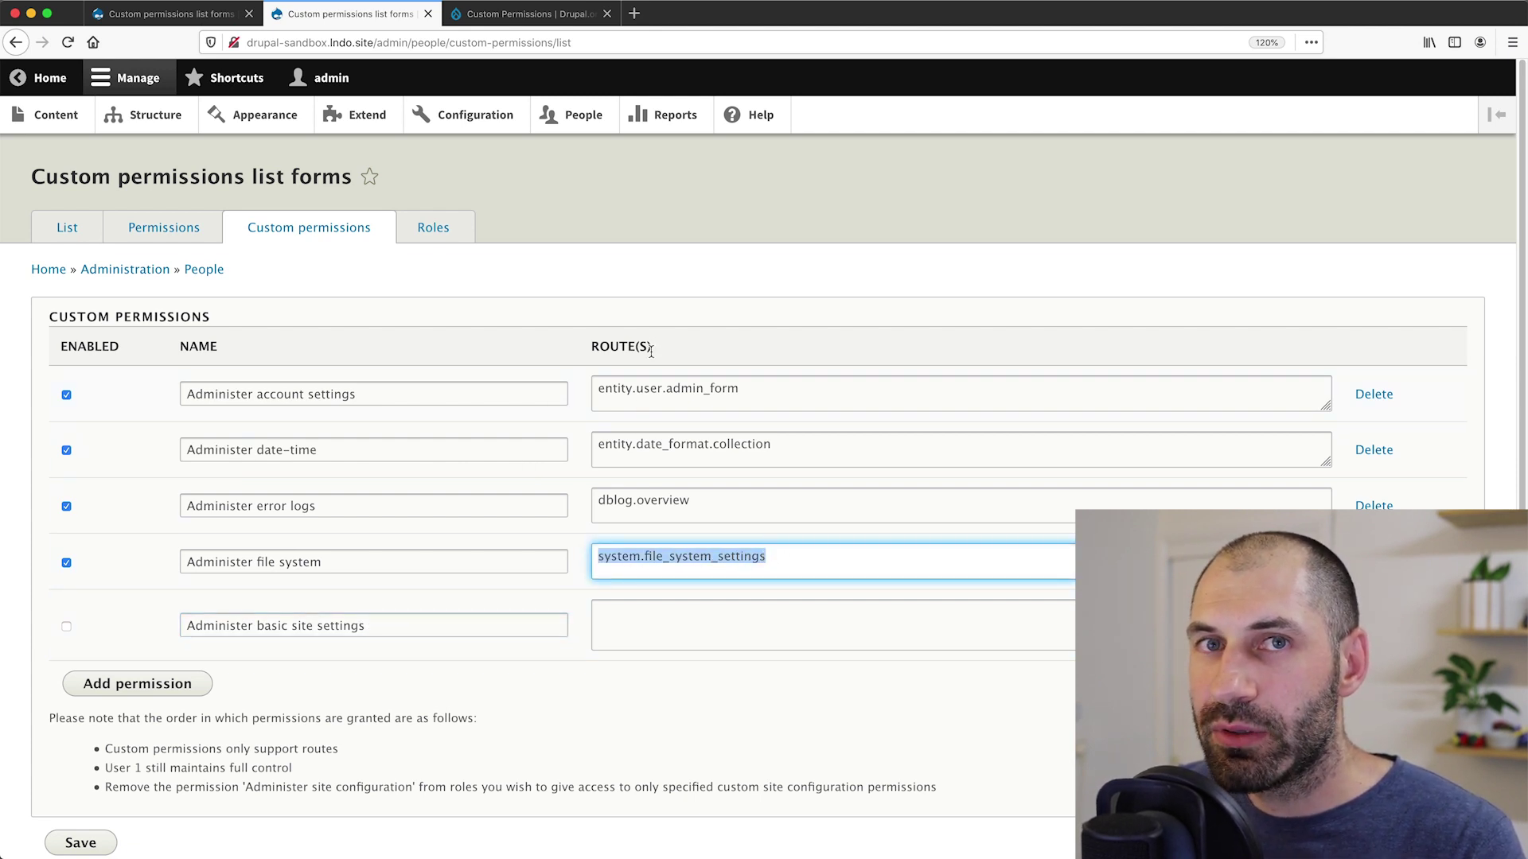
{"action": "left_click", "coordinate": [759, 609]}
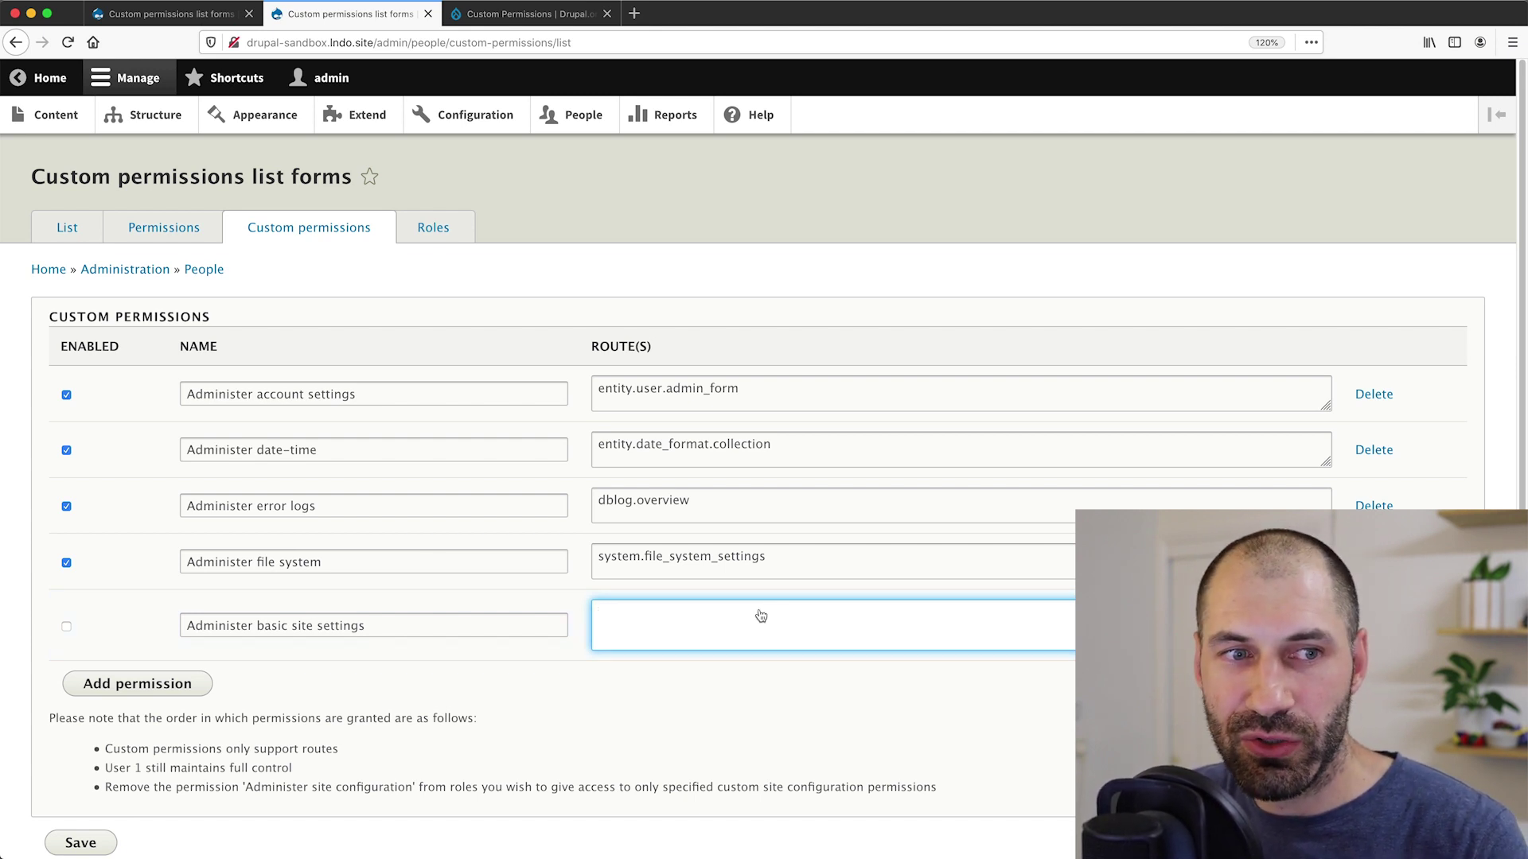
{"action": "key", "text": "super+Tab"}
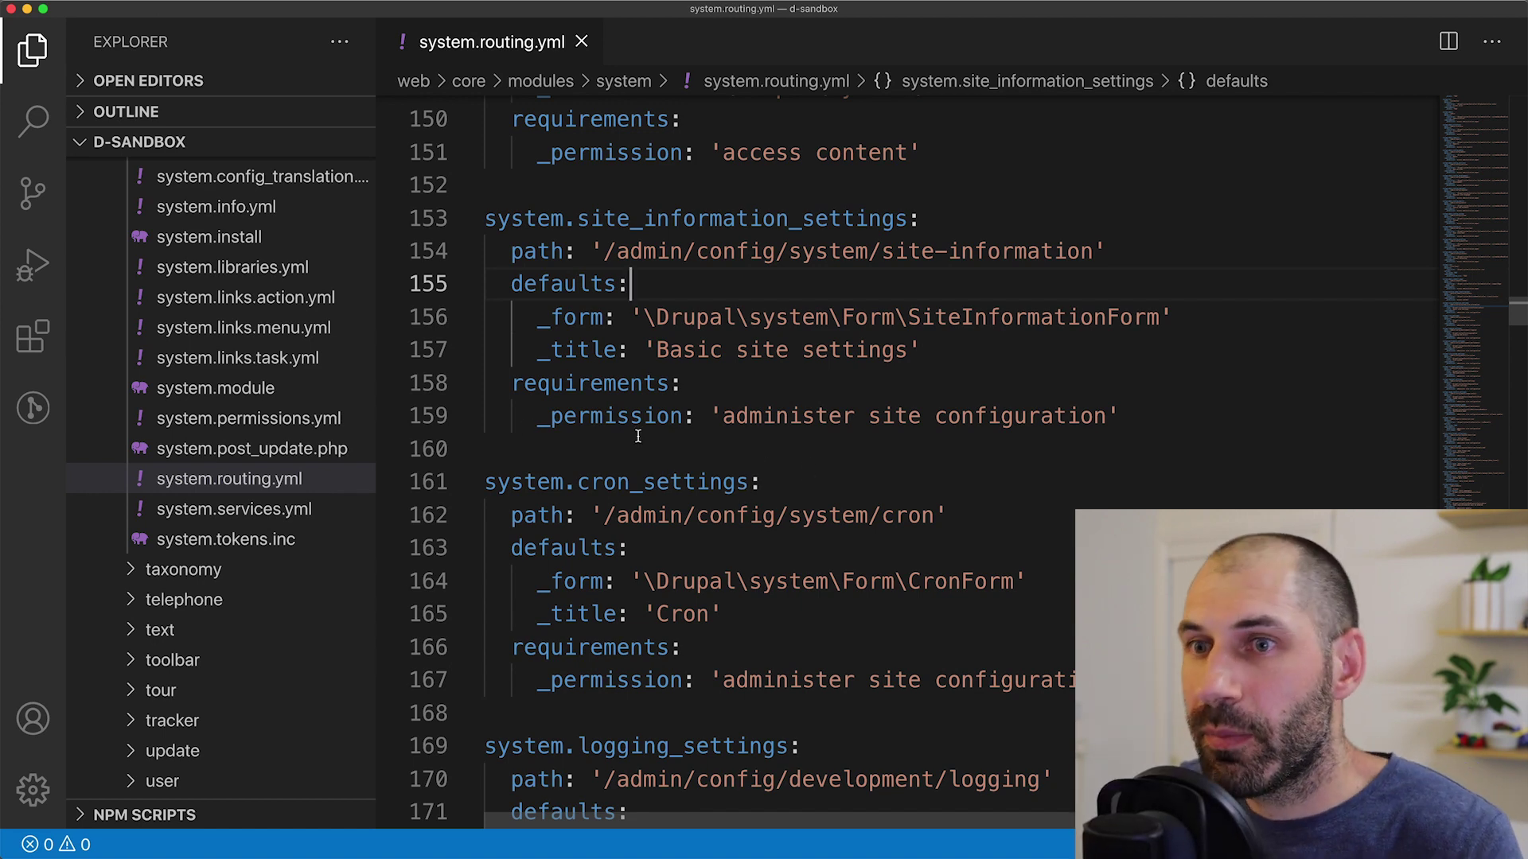
Review the system.site_information_settings entry in system.routing.yml, then return to the permissions form.
{"action": "scroll", "coordinate": [737, 257], "scroll_direction": "up", "scroll_amount": 3}
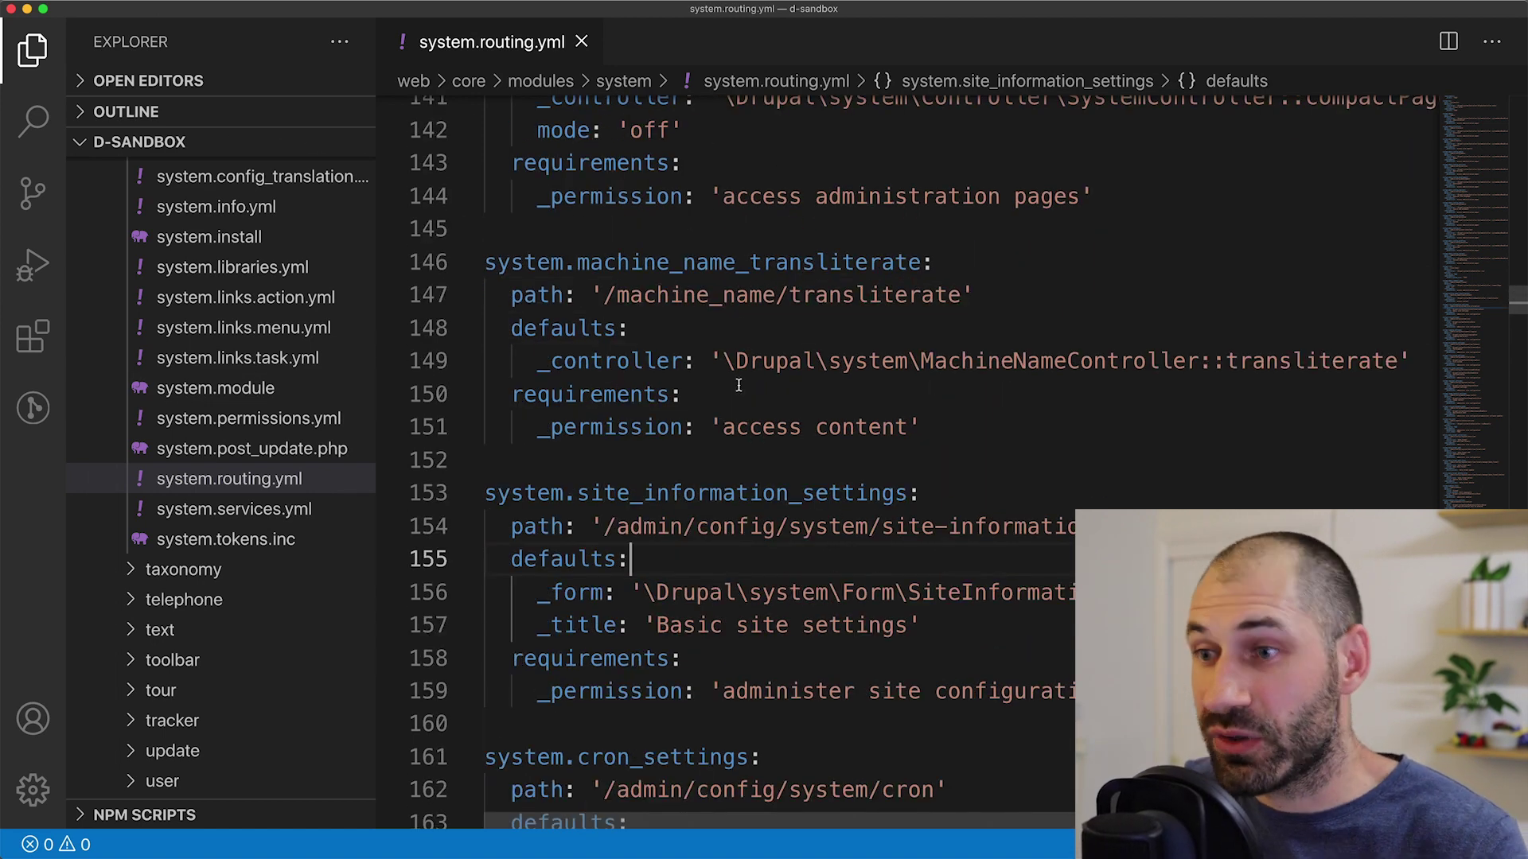
{"action": "scroll", "coordinate": [736, 398], "scroll_direction": "down", "scroll_amount": 2}
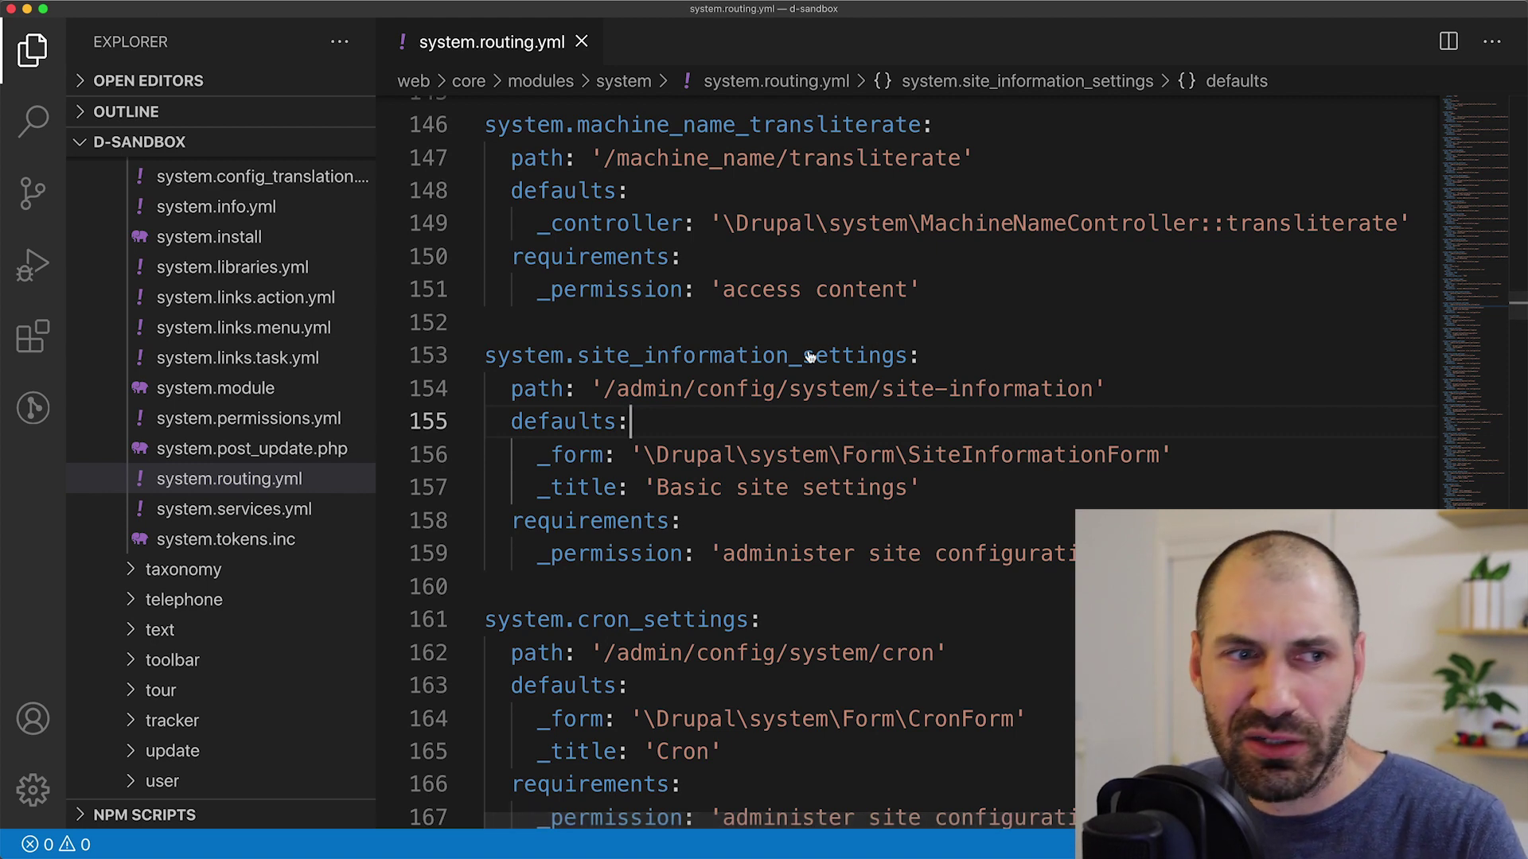
{"action": "key", "text": "super+Tab"}
Open Basic site settings in a new tab and copy its path /admin/config/system/site-information.
{"action": "left_click", "coordinate": [497, 118], "text": "super"}
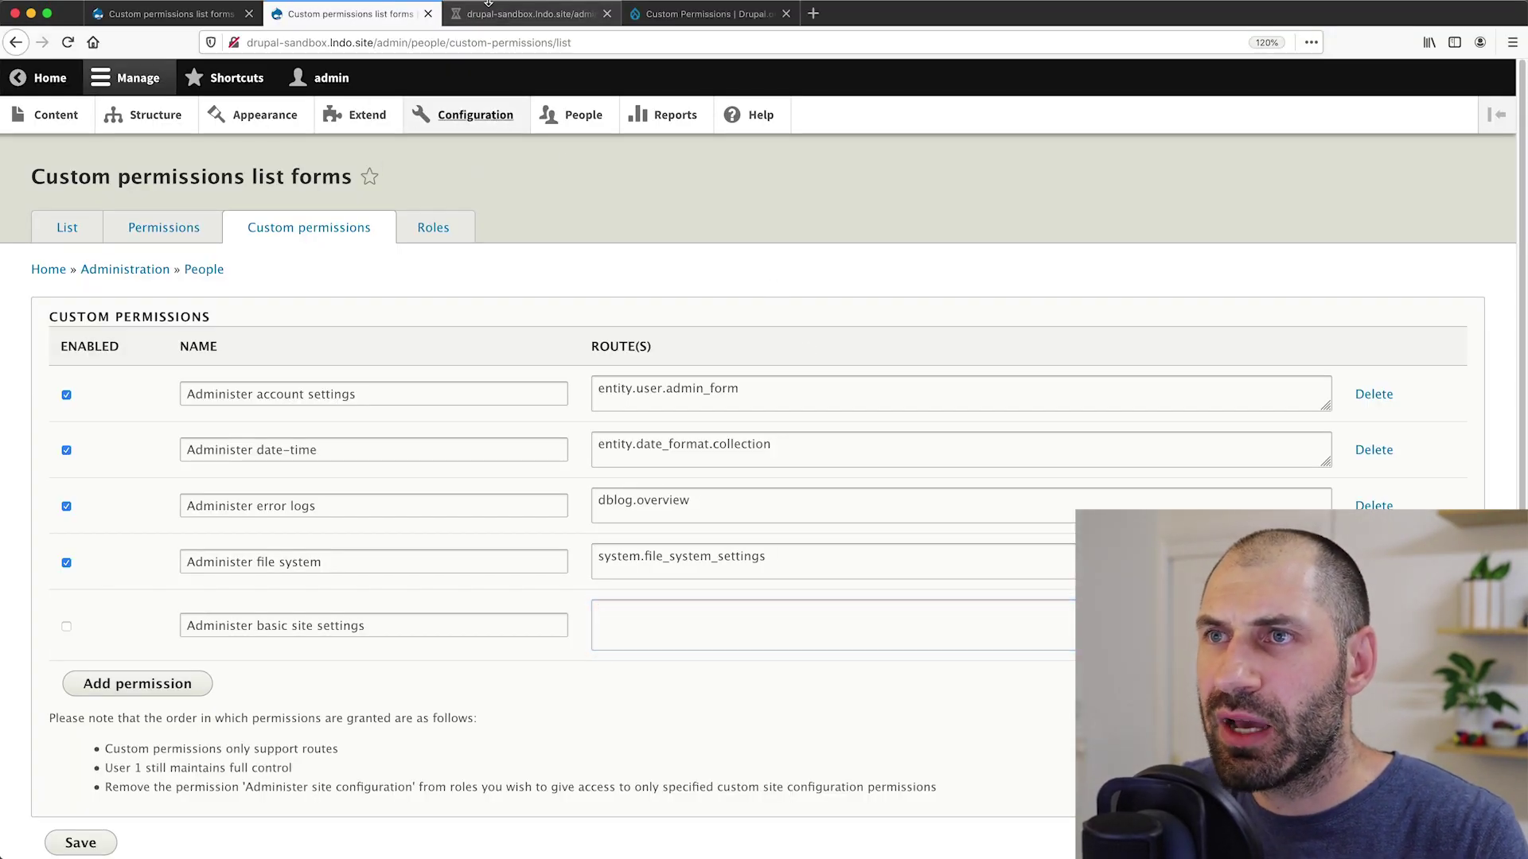
{"action": "left_click", "coordinate": [495, 14]}
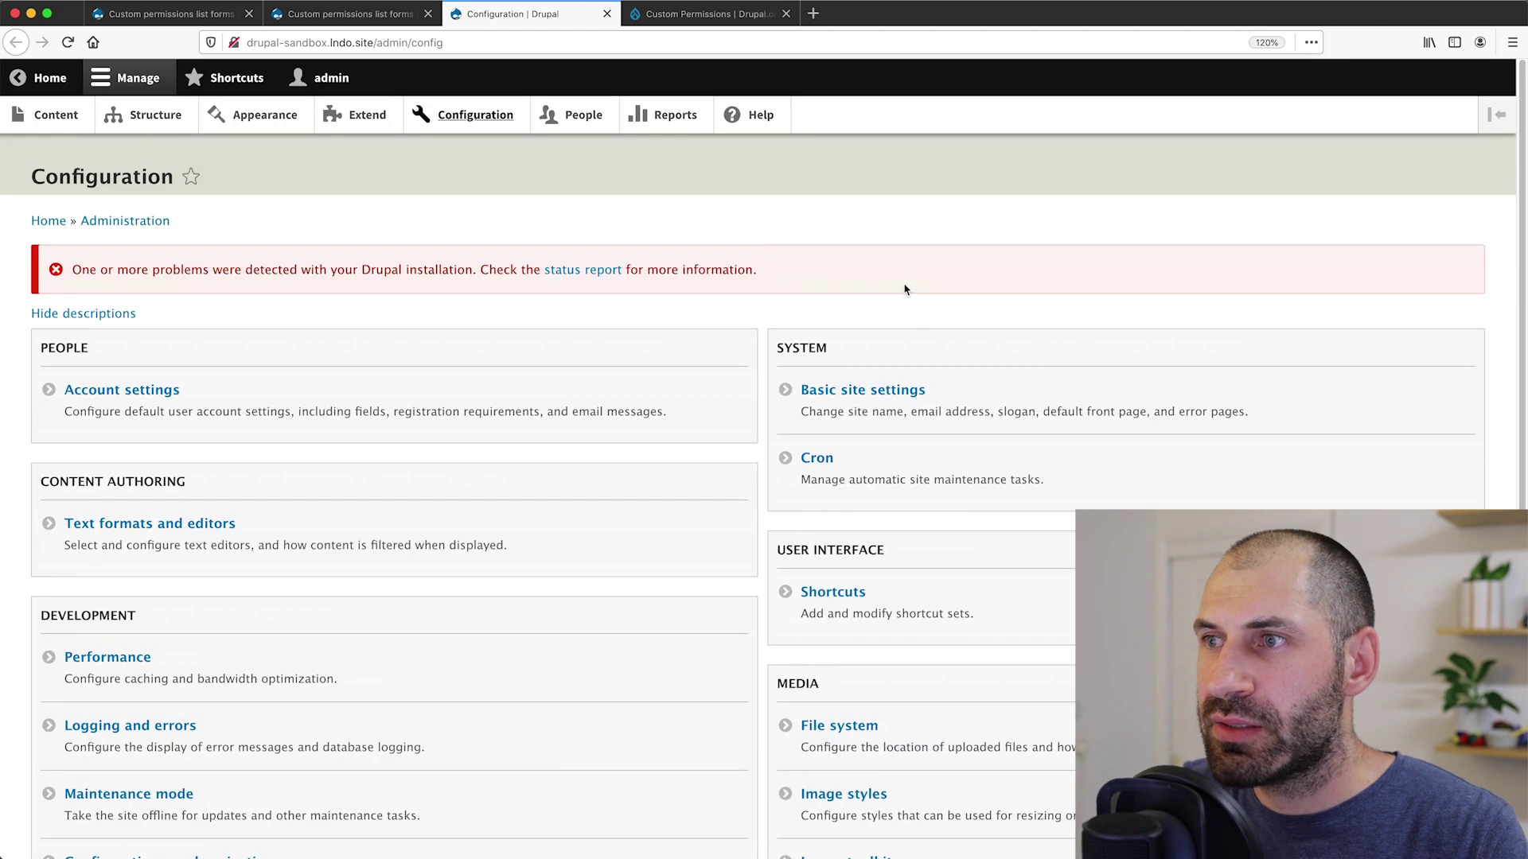
{"action": "left_click", "coordinate": [871, 390]}
{"action": "left_click_drag", "start_coordinate": [566, 42], "coordinate": [370, 45]}
{"action": "key", "text": "super+c"}
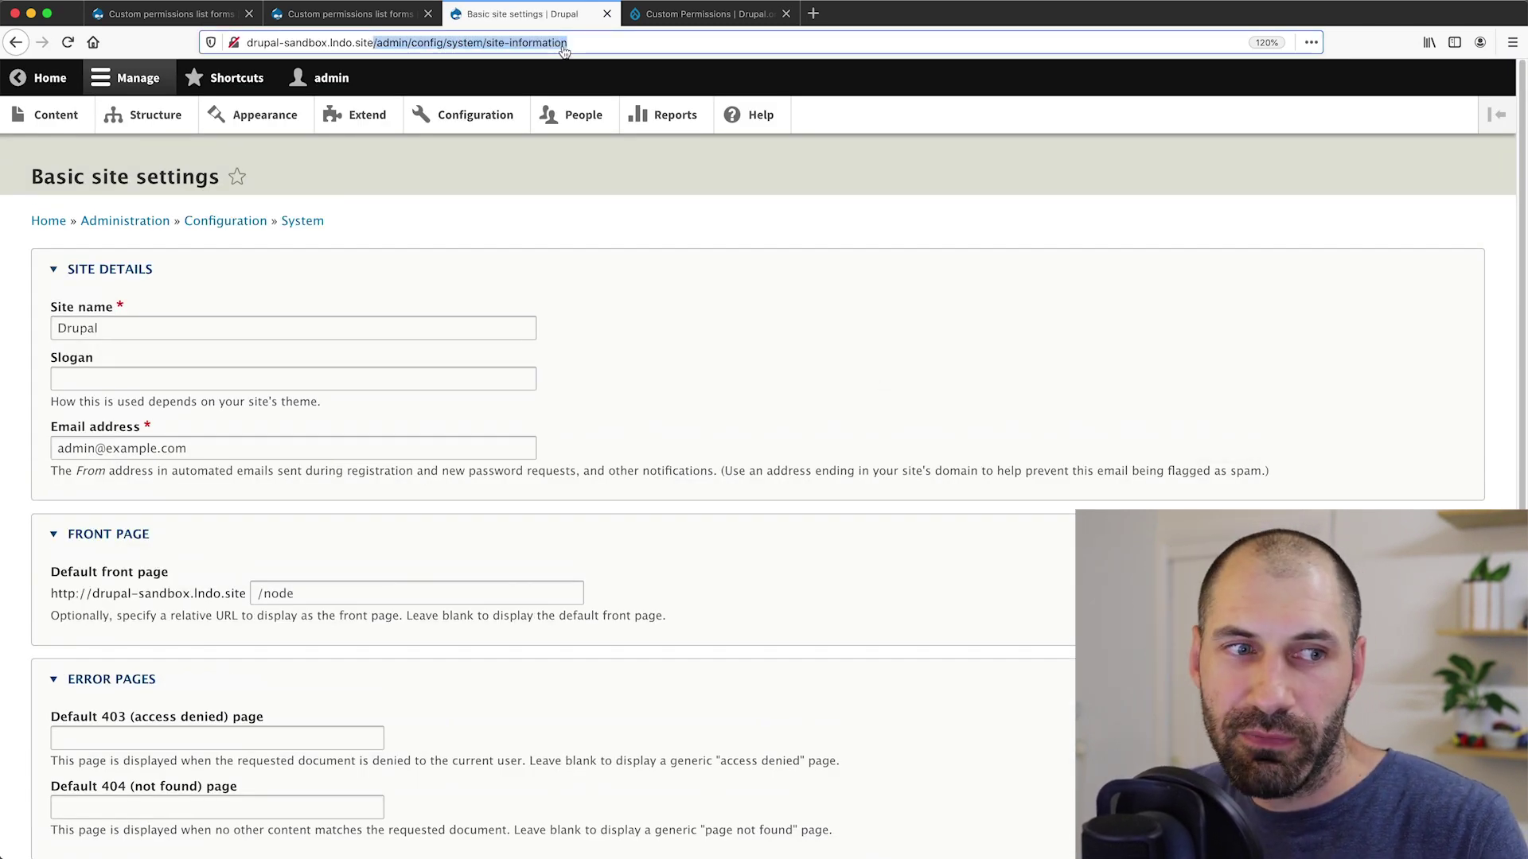
{"action": "key", "text": "super+Tab"}
{"action": "scroll", "coordinate": [114, 242], "scroll_direction": "up", "scroll_amount": 10}
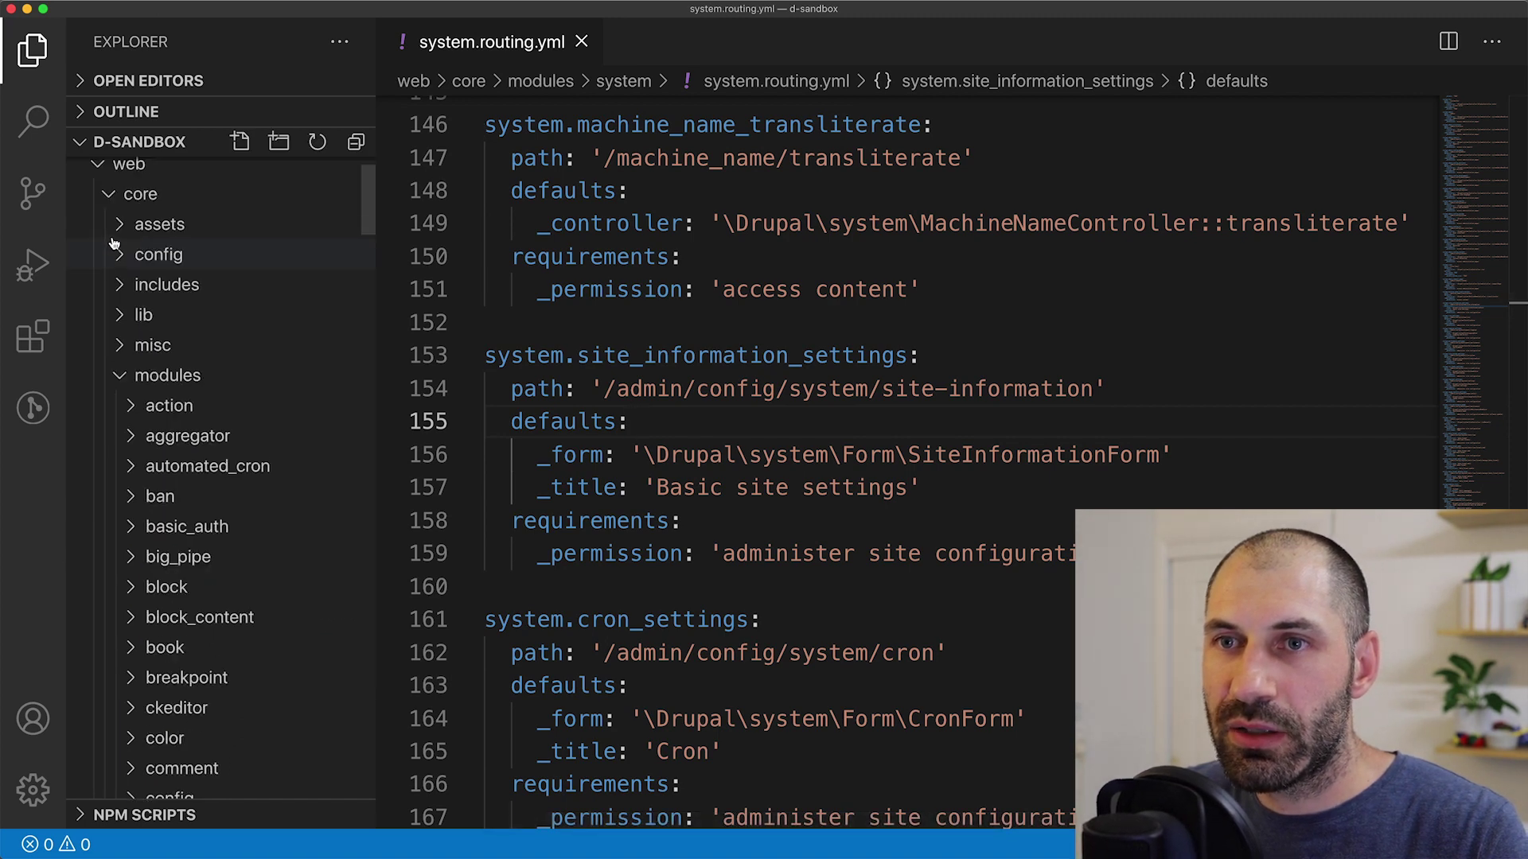
Search the whole project for /admin/config/system/site-information with the file tree collapsed.
{"action": "scroll", "coordinate": [114, 243], "scroll_direction": "up", "scroll_amount": 2}
{"action": "left_click", "coordinate": [121, 258]}
{"action": "left_click", "coordinate": [164, 233]}
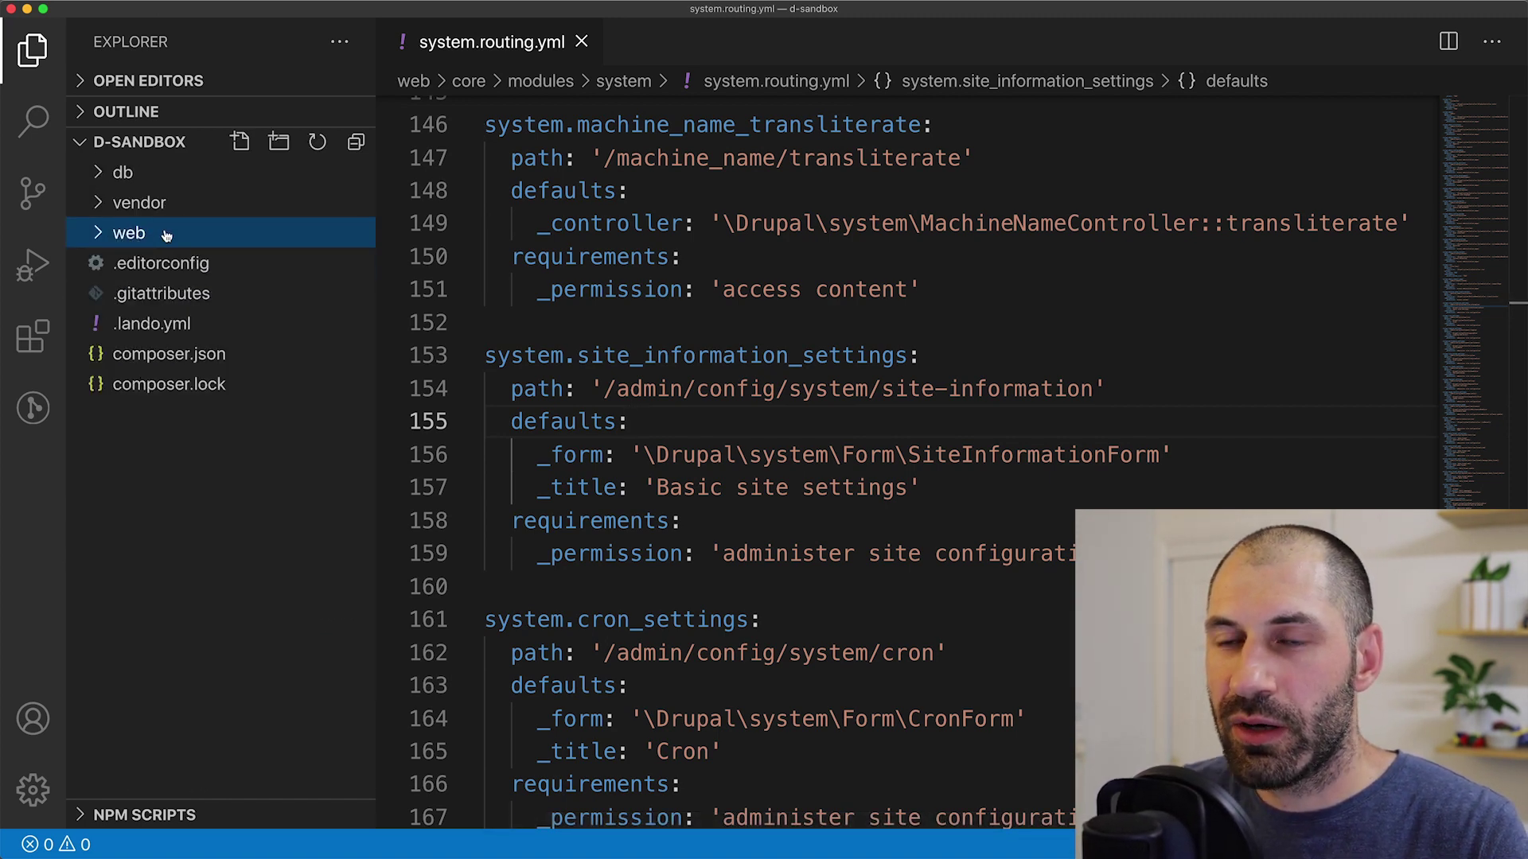
{"action": "key", "text": "super+shift+f"}
{"action": "key", "text": "super+v"}
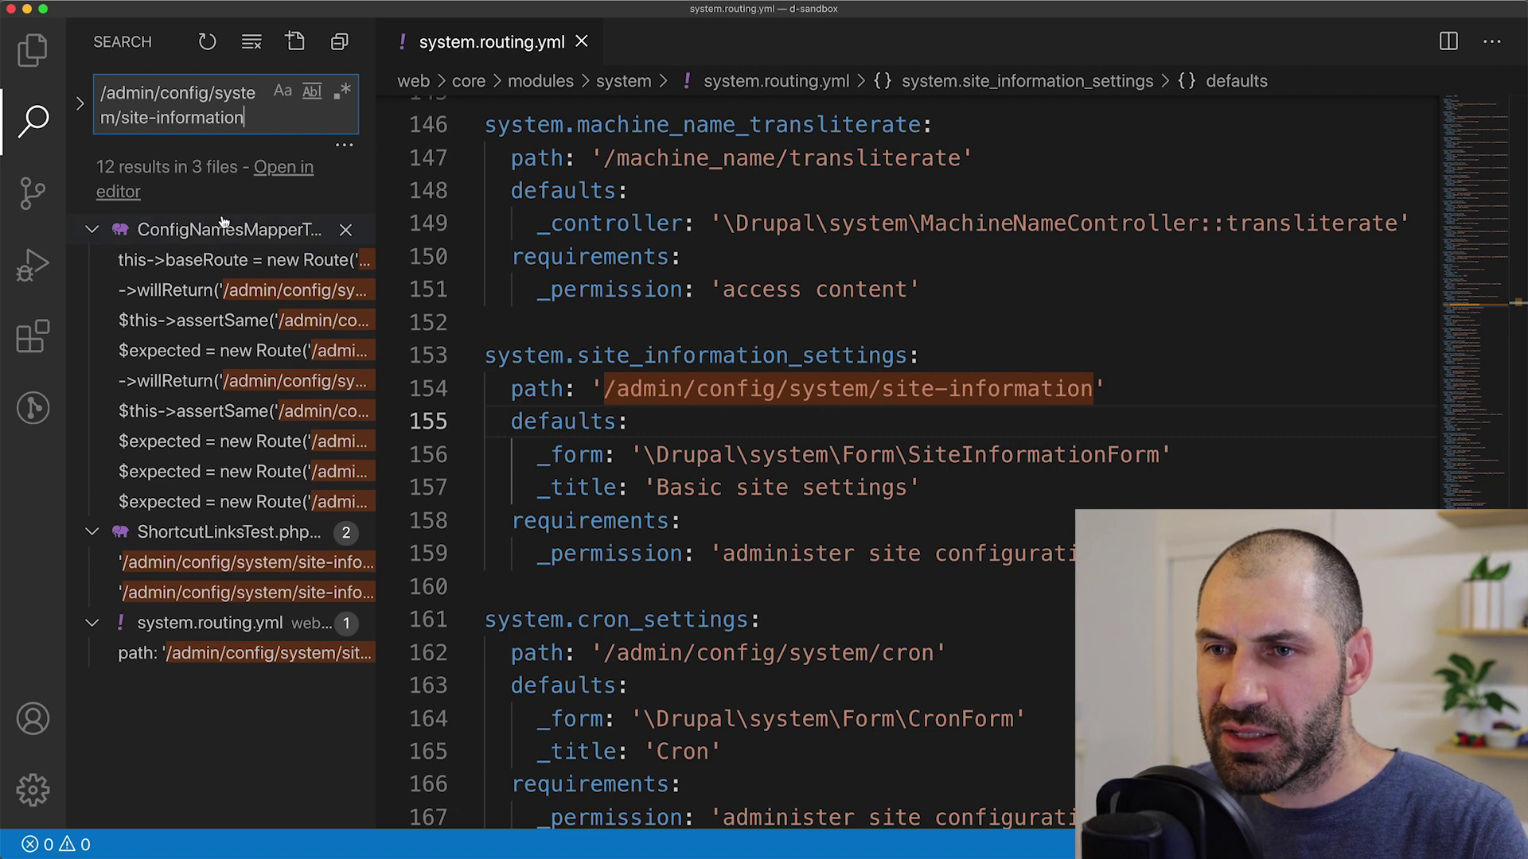
{"action": "left_click_drag", "start_coordinate": [376, 319], "coordinate": [509, 316]}
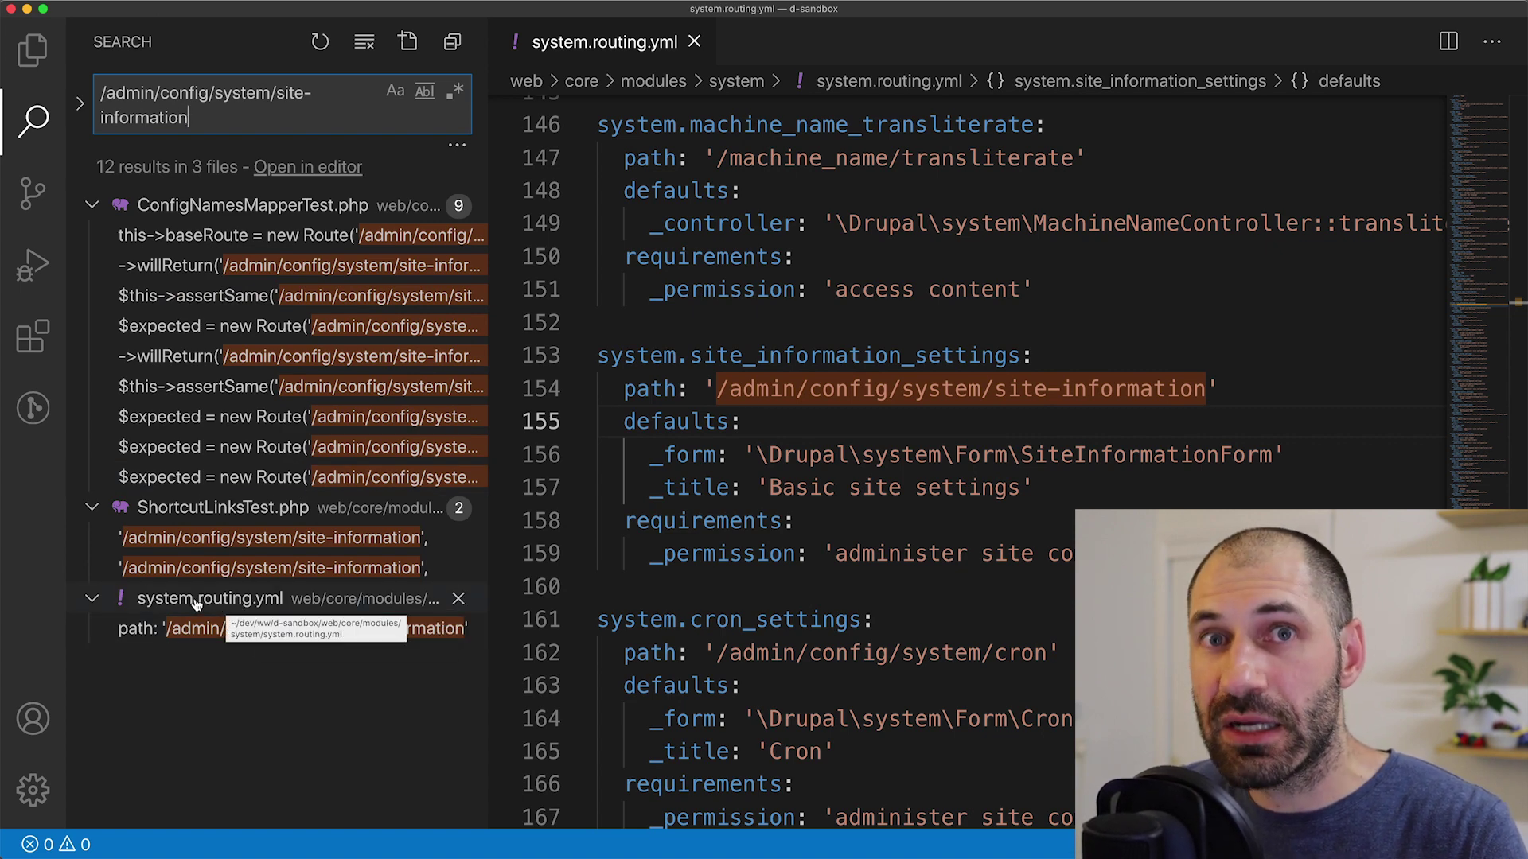
Open the system.routing.yml match and copy the route name system.site_information_settings.
{"action": "left_click", "coordinate": [263, 629]}
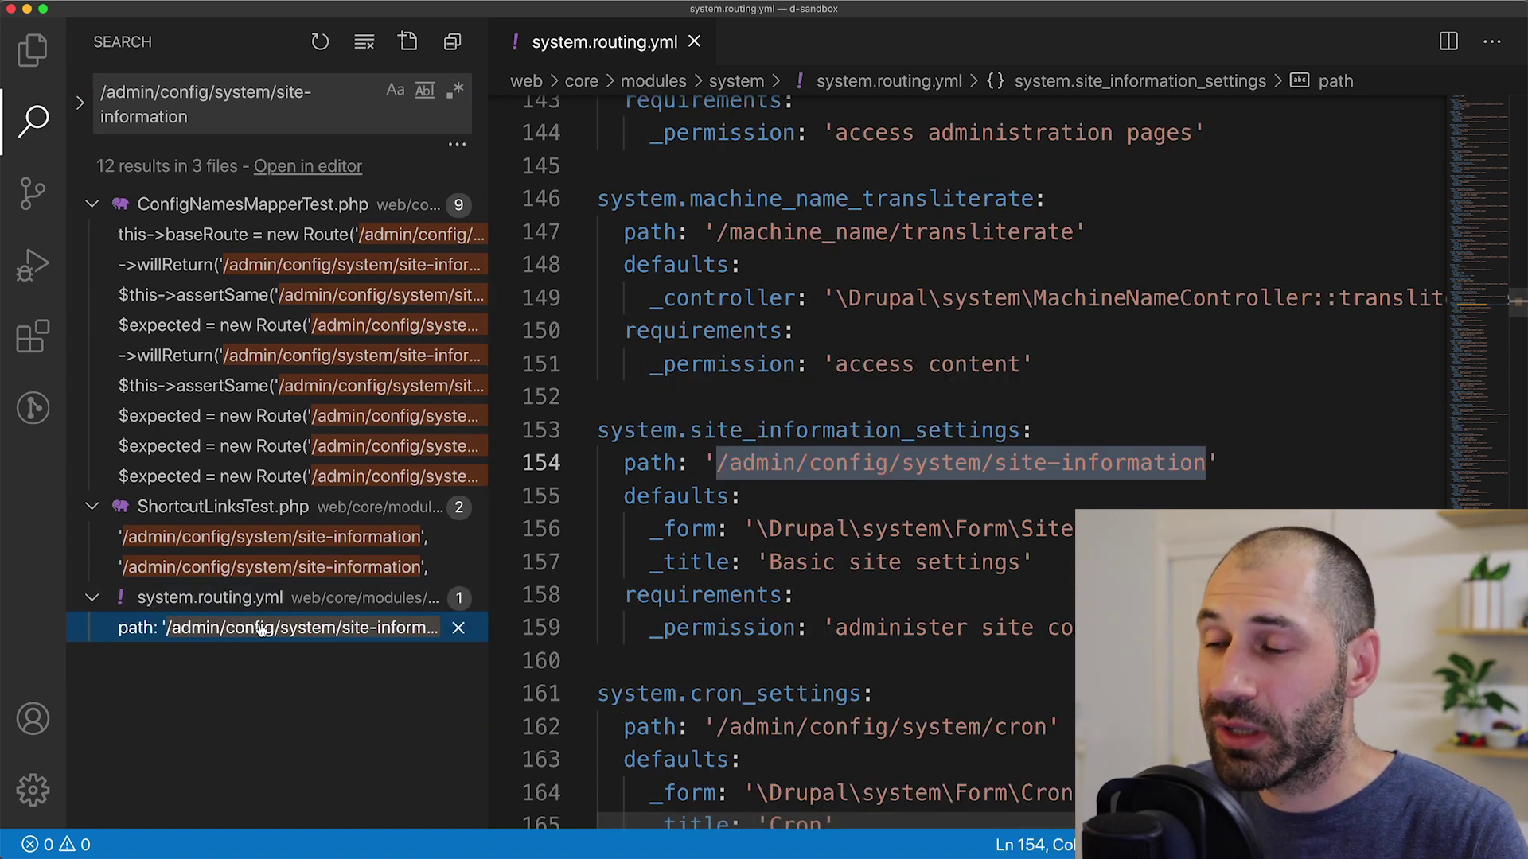
{"action": "left_click_drag", "start_coordinate": [597, 430], "coordinate": [1019, 429]}
{"action": "key", "text": "ctrl+c"}
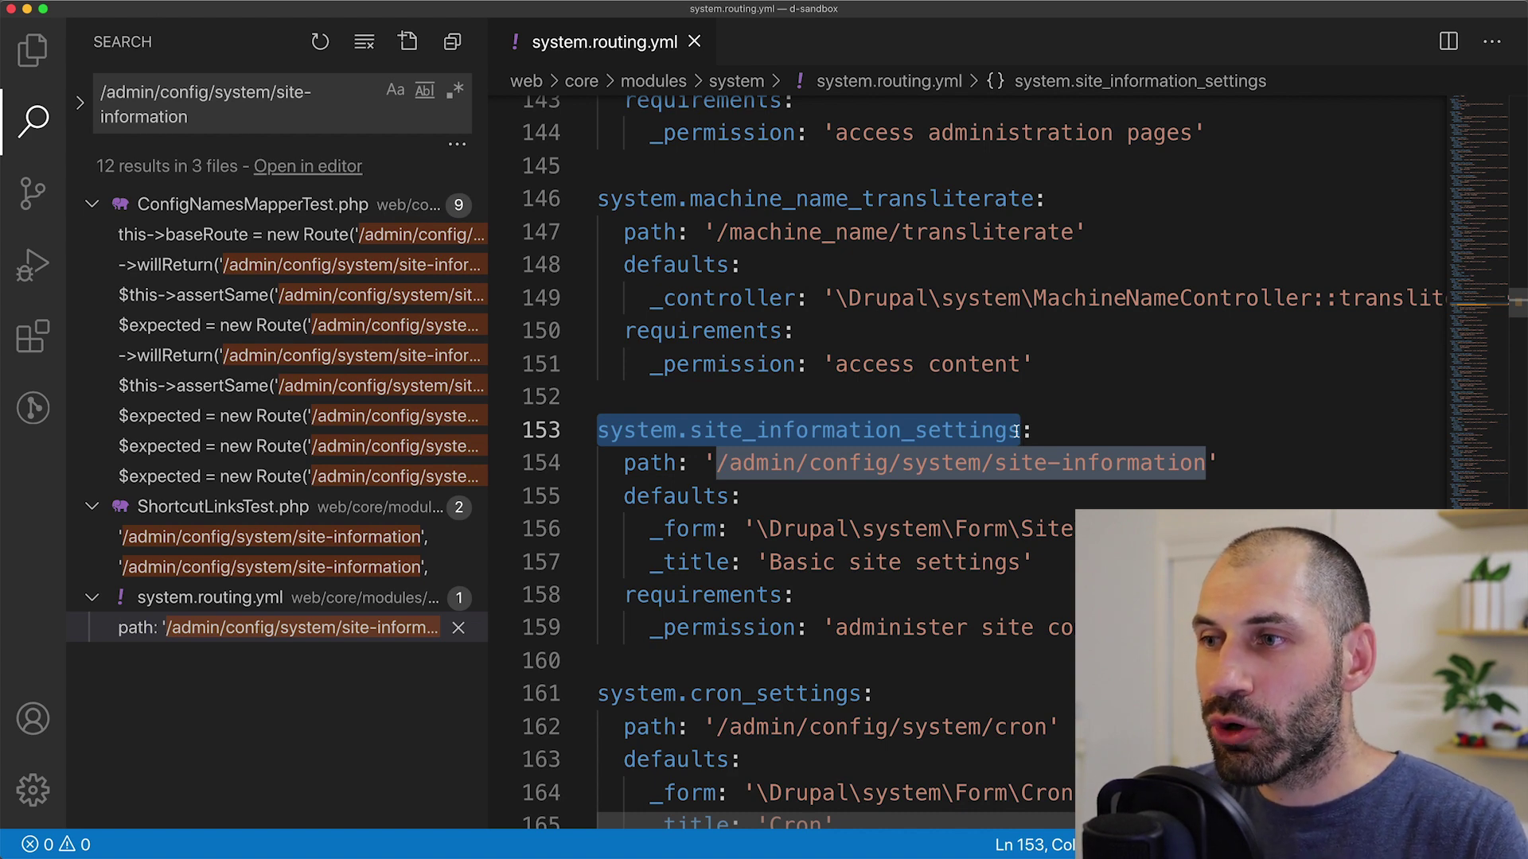
{"action": "key", "text": "super+Tab"}
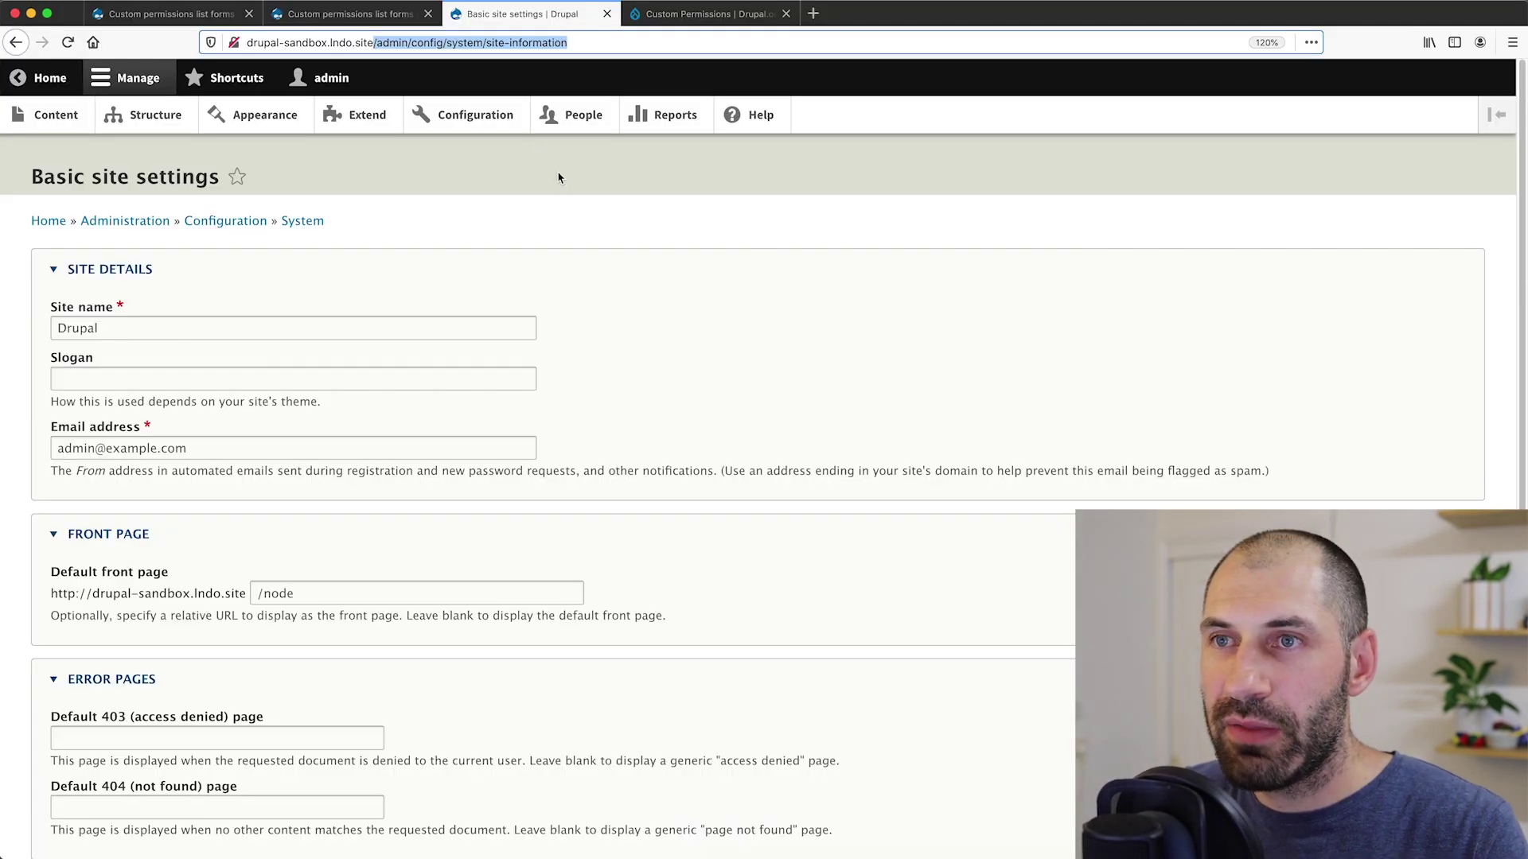
{"action": "left_click", "coordinate": [355, 21]}
Give the new permission route system.site_information_settings, enable it, and save the custom permissions.
{"action": "left_click", "coordinate": [648, 621]}
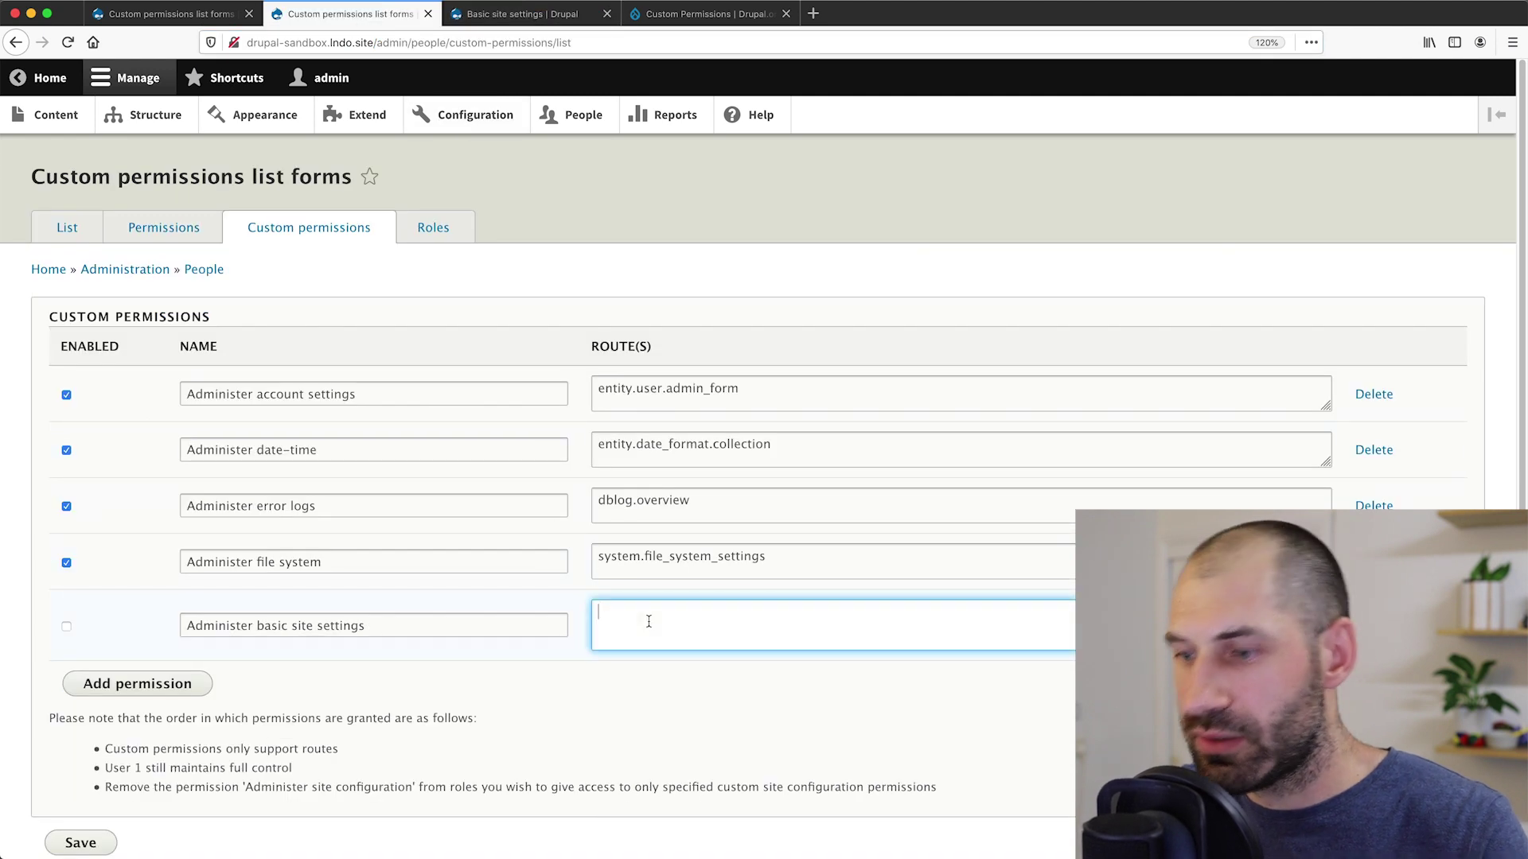
{"action": "key", "text": "ctrl+v"}
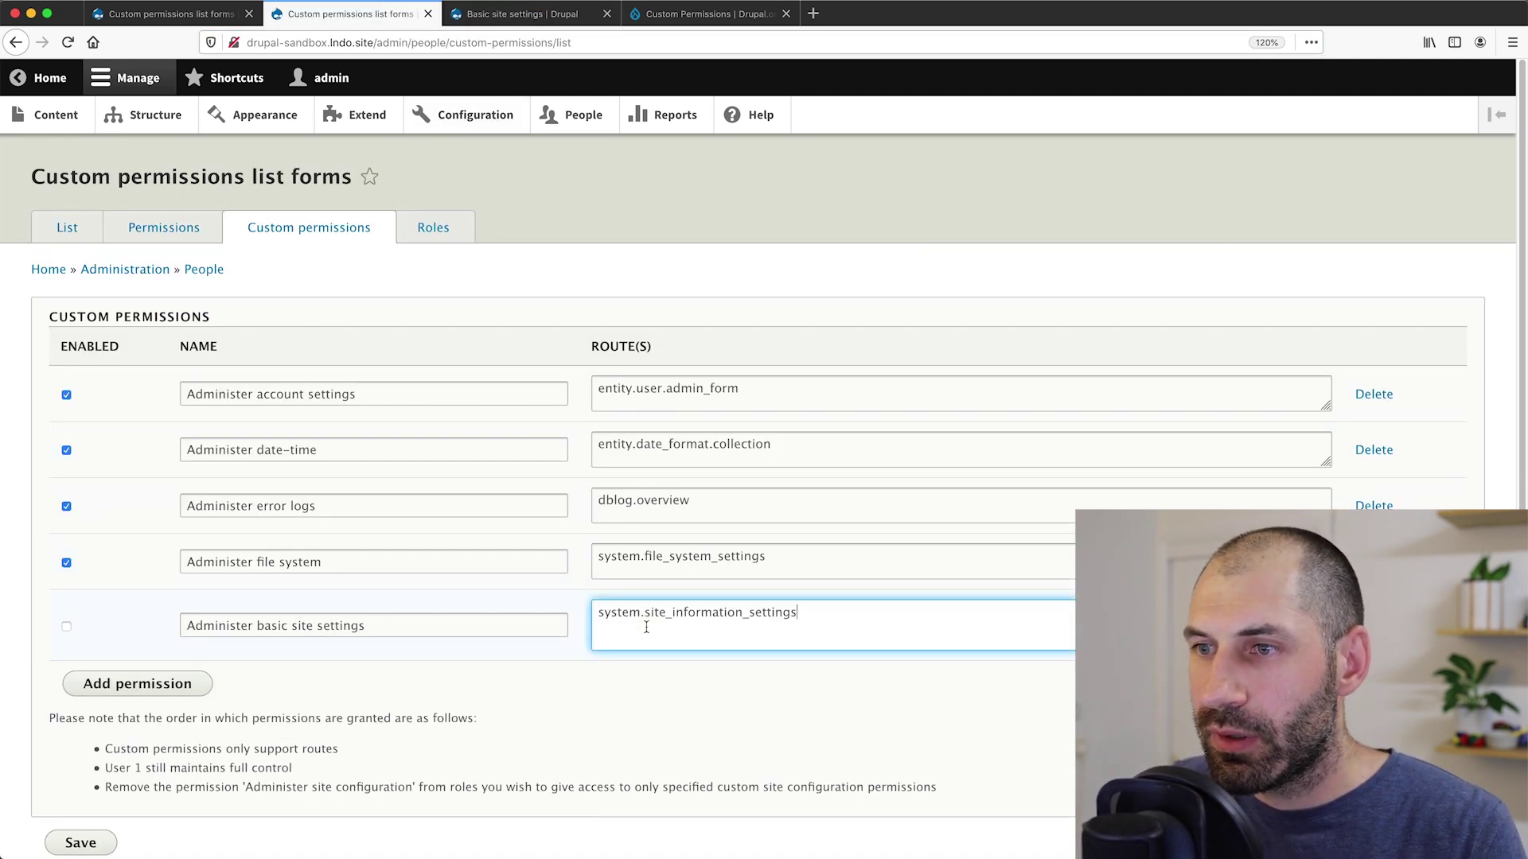
{"action": "left_click", "coordinate": [67, 627]}
{"action": "scroll", "coordinate": [80, 717], "scroll_direction": "down", "scroll_amount": 2}
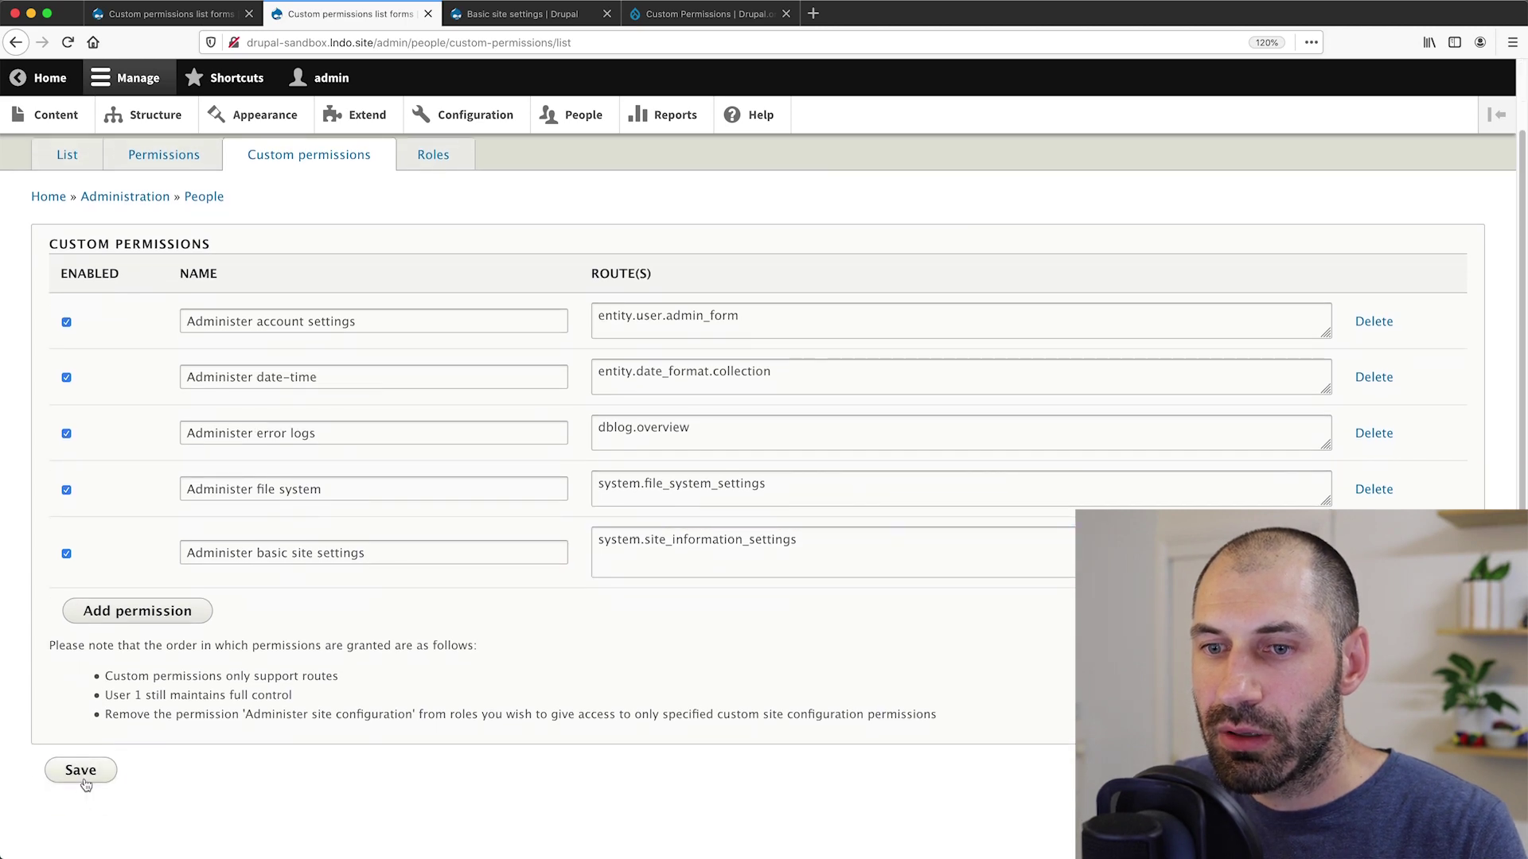
{"action": "left_click", "coordinate": [84, 778]}
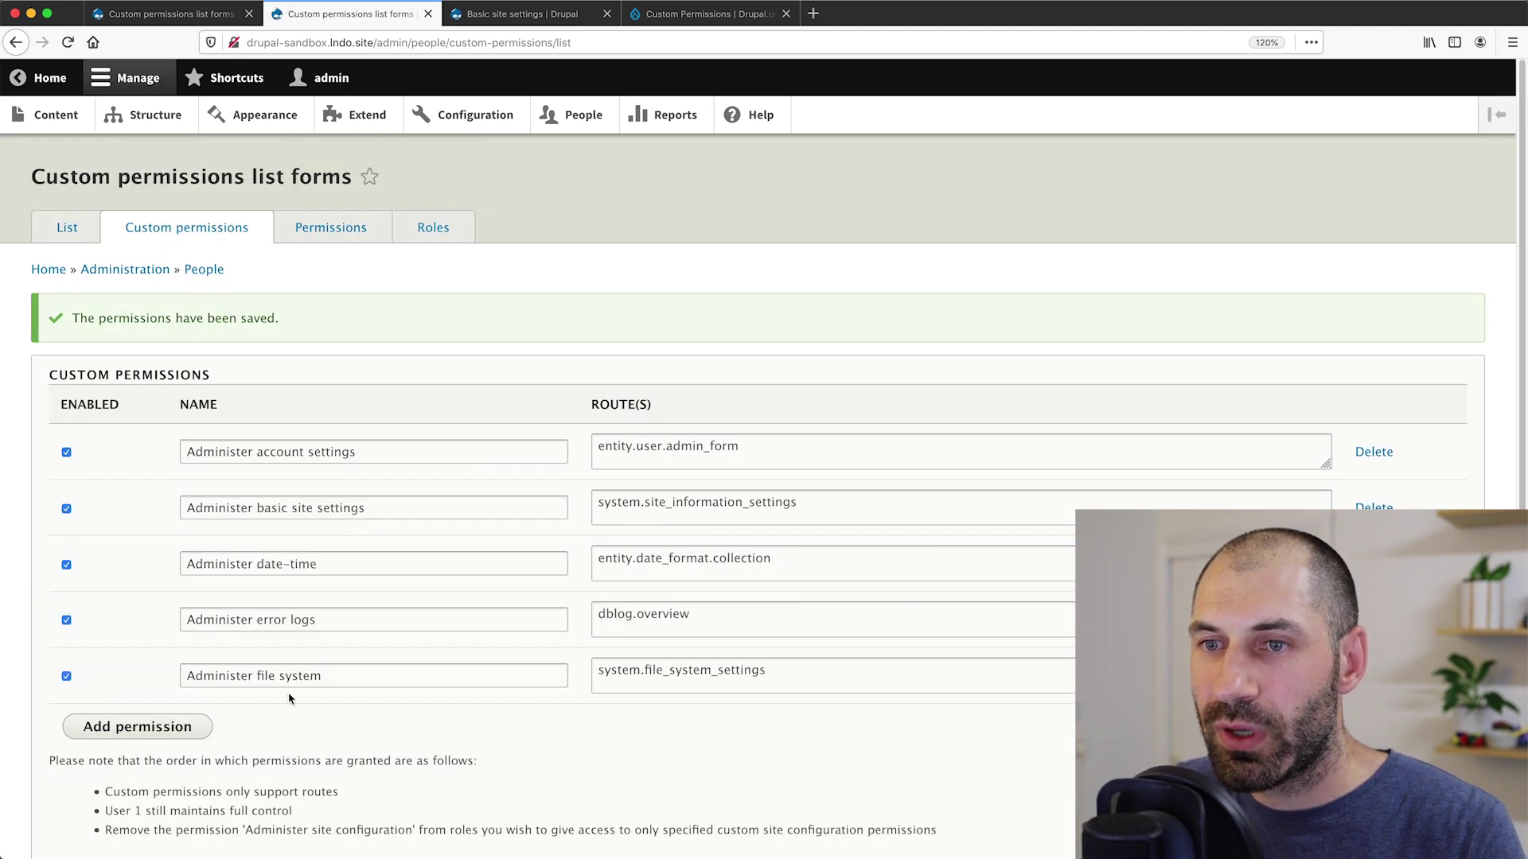
Check the saved Administer basic site settings name and its system.site_information_settings route.
{"action": "left_click_drag", "start_coordinate": [186, 508], "coordinate": [387, 505]}
{"action": "left_click", "coordinate": [387, 503]}
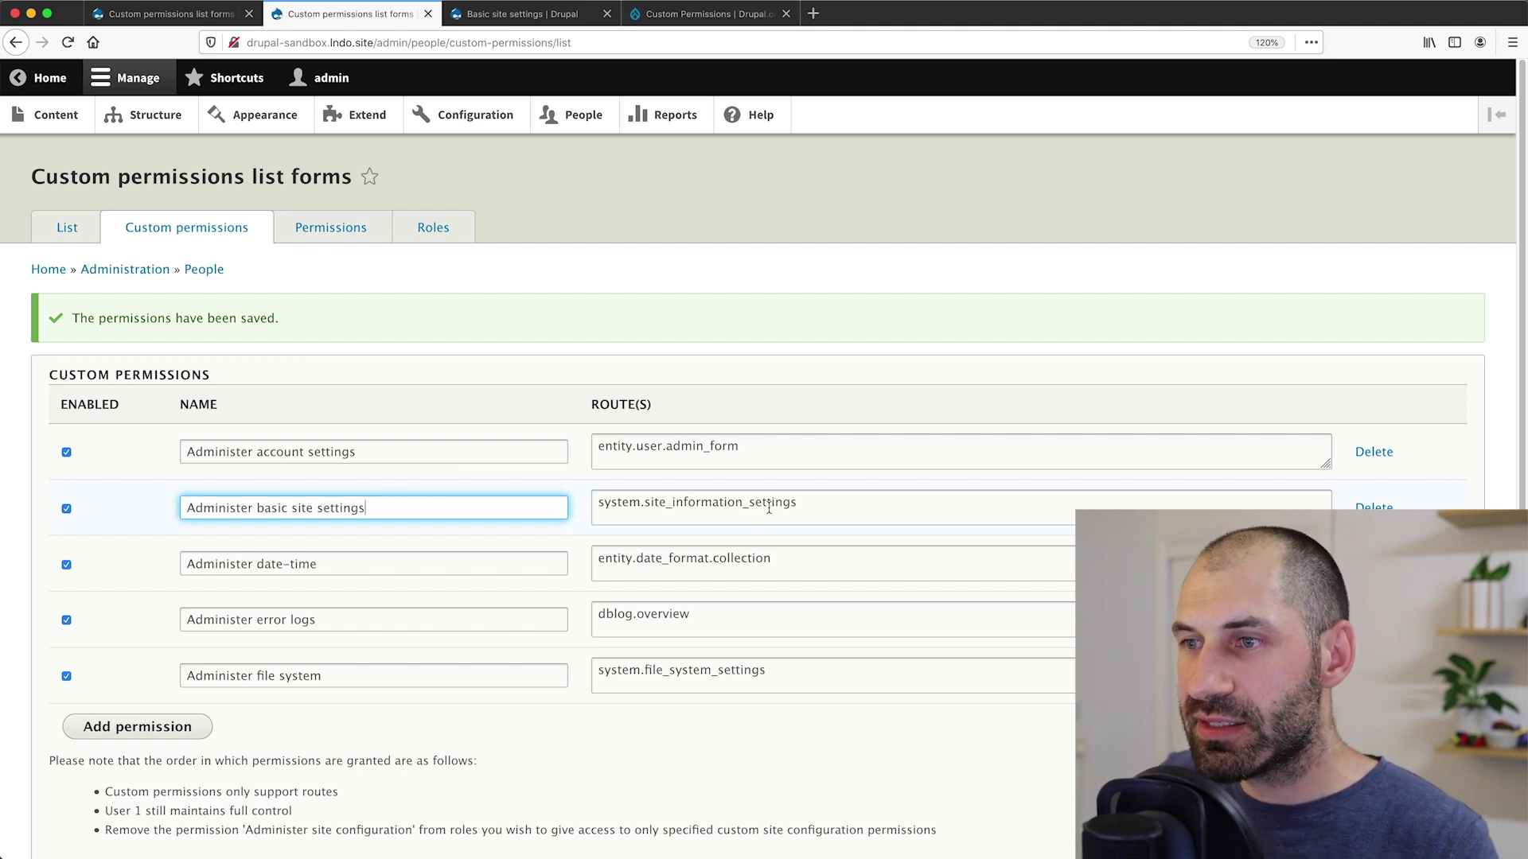
{"action": "left_click_drag", "start_coordinate": [798, 502], "coordinate": [600, 495]}
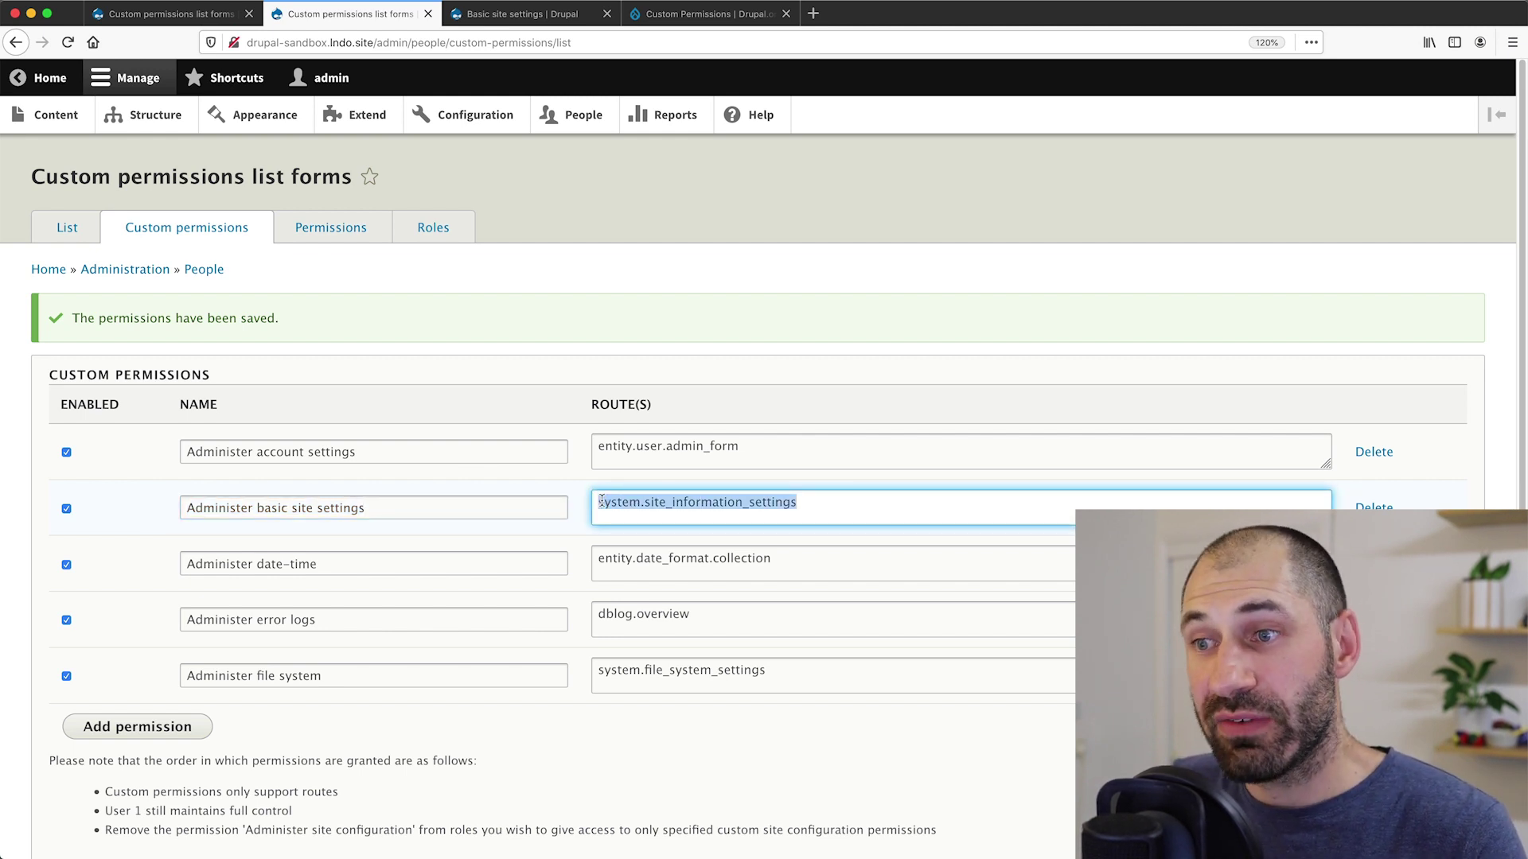
{"action": "left_click", "coordinate": [605, 503]}
{"action": "triple_click", "coordinate": [594, 502]}
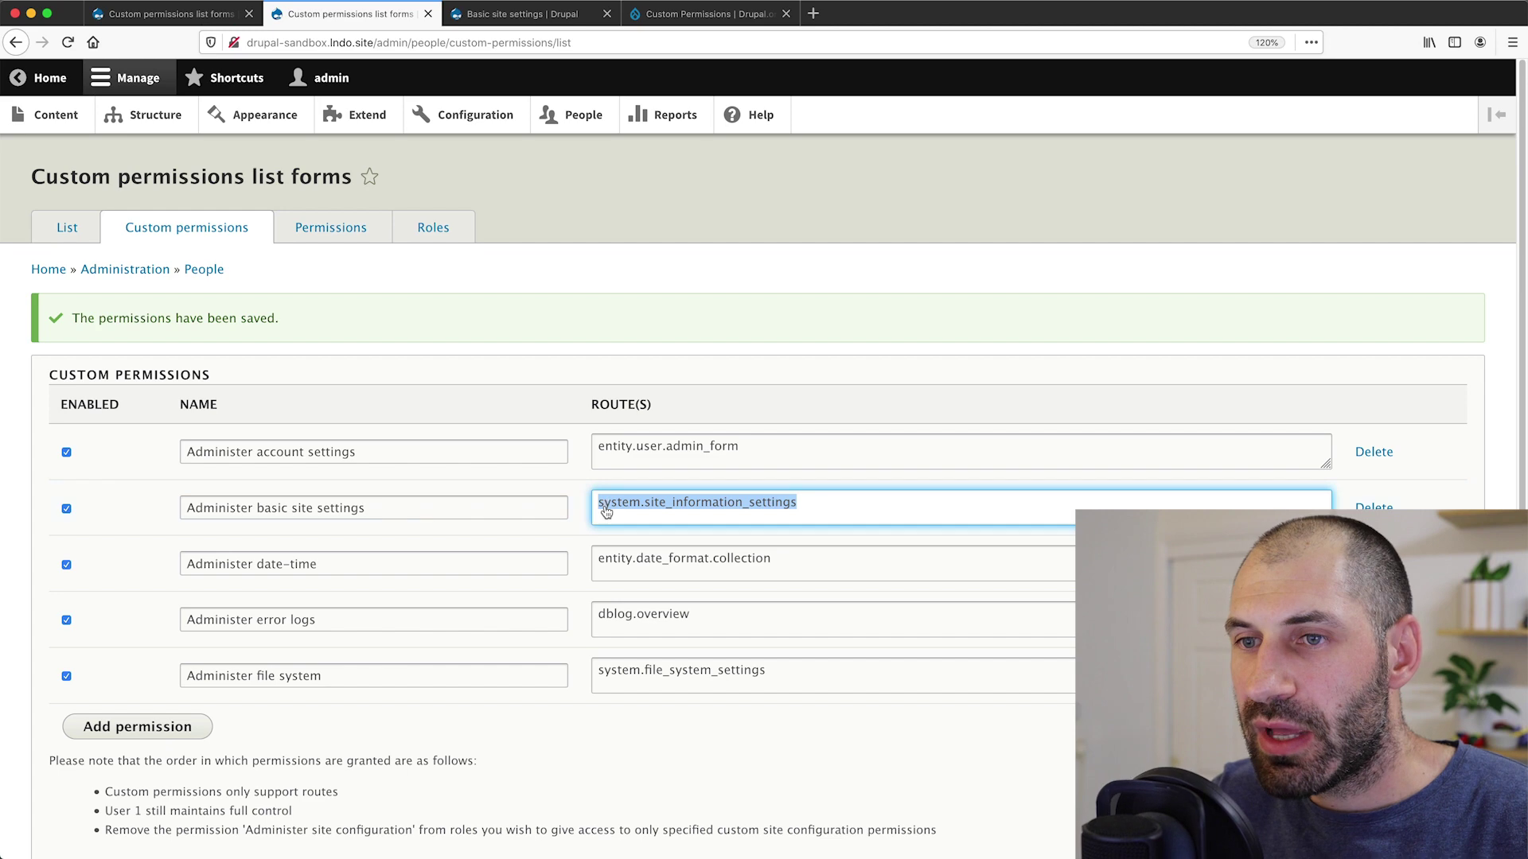
{"action": "key", "text": "super+grave"}
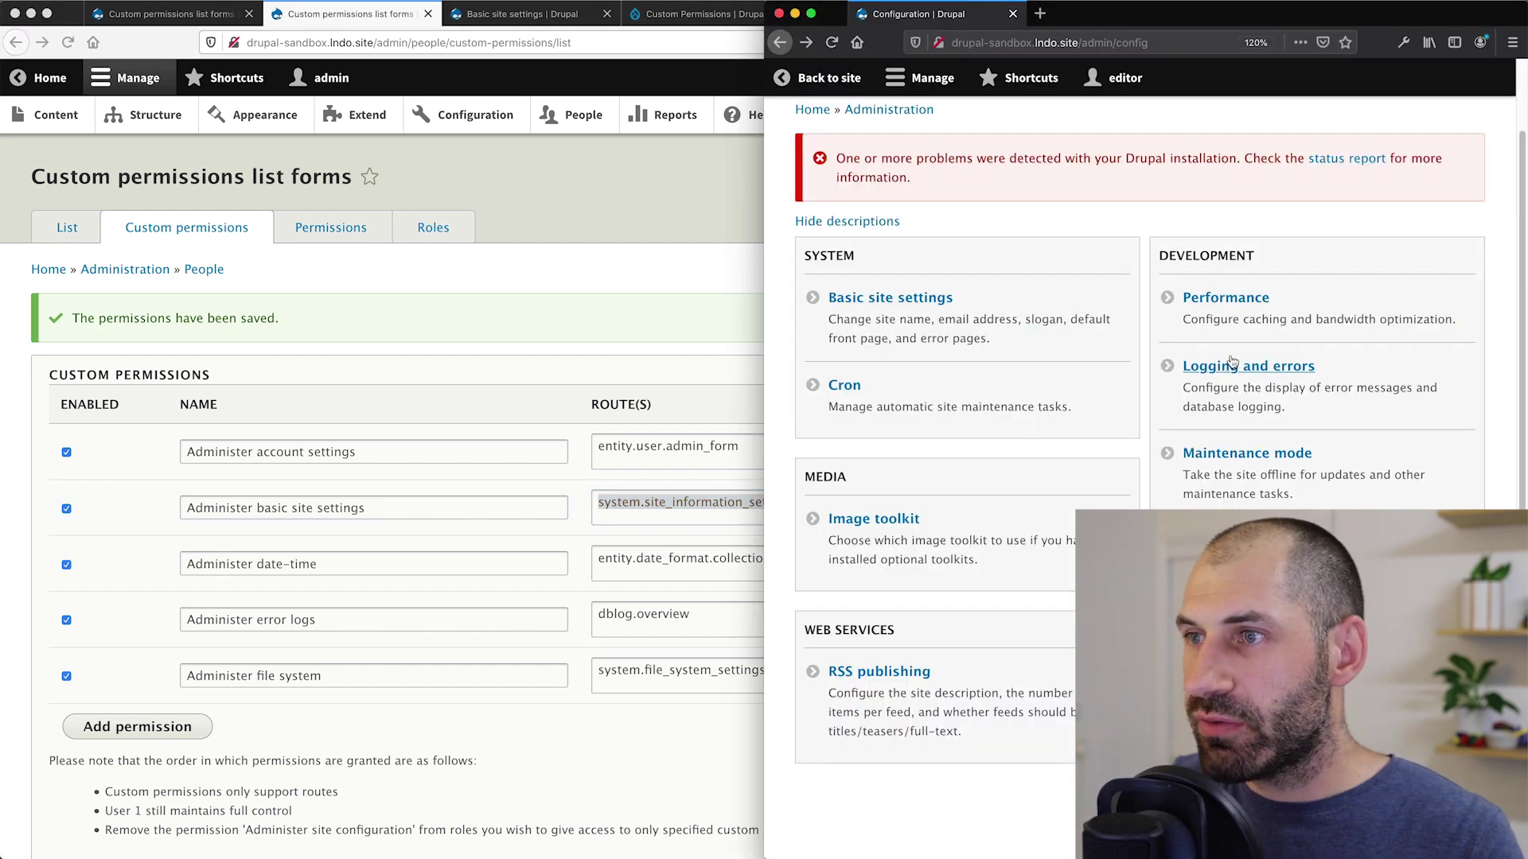
{"action": "left_click", "coordinate": [634, 287]}
Snap the admin window left and save changes on the role Permissions page.
{"action": "key", "text": "ctrl+alt+Left"}
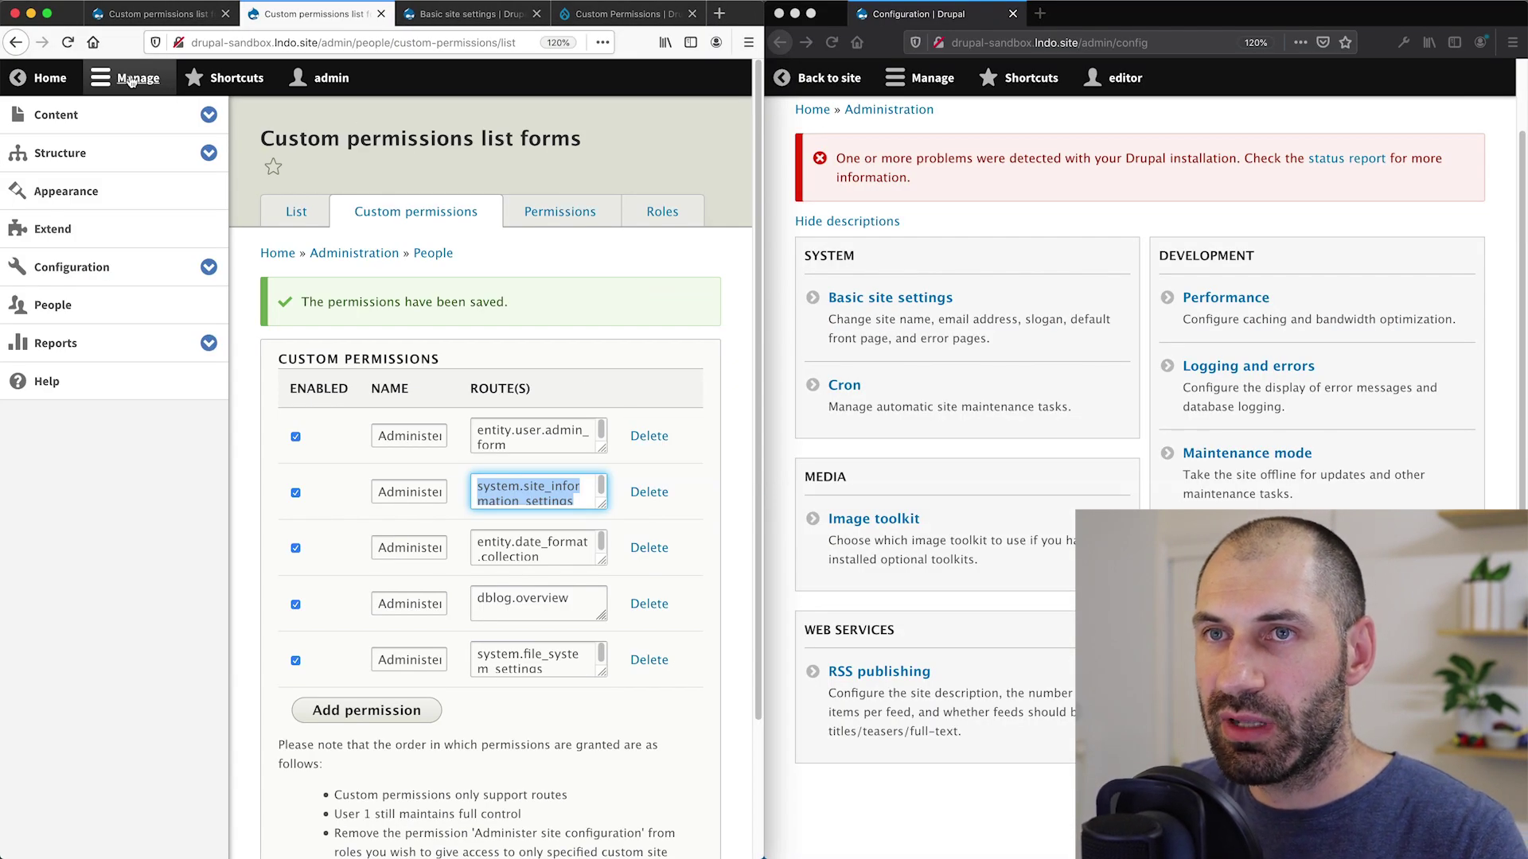
{"action": "left_click", "coordinate": [169, 89]}
{"action": "left_click", "coordinate": [995, 209]}
{"action": "left_click", "coordinate": [350, 196]}
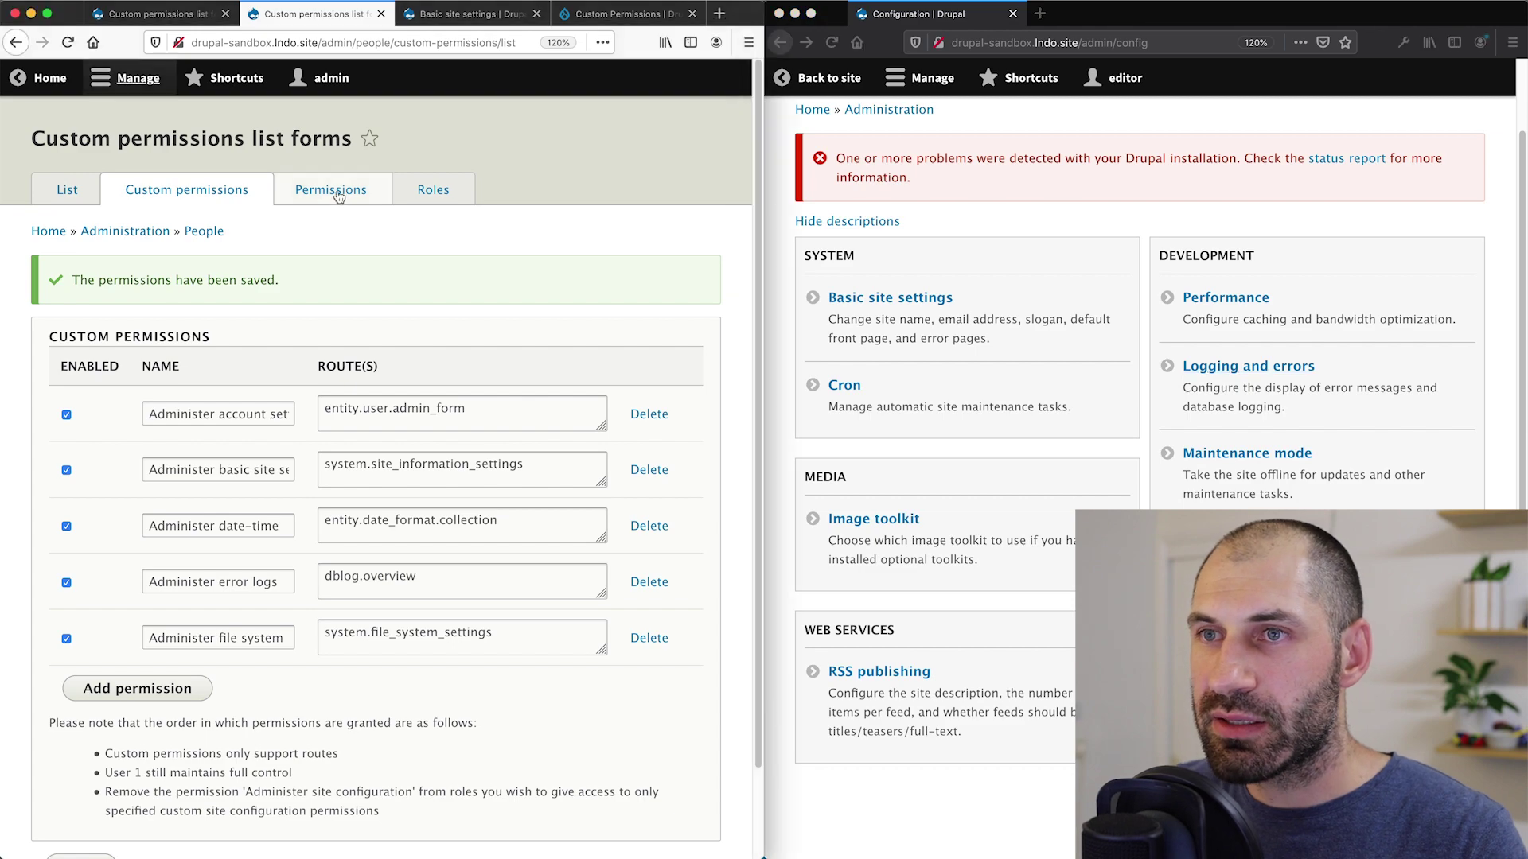
{"action": "scroll", "coordinate": [464, 473], "scroll_direction": "down", "scroll_amount": 20}
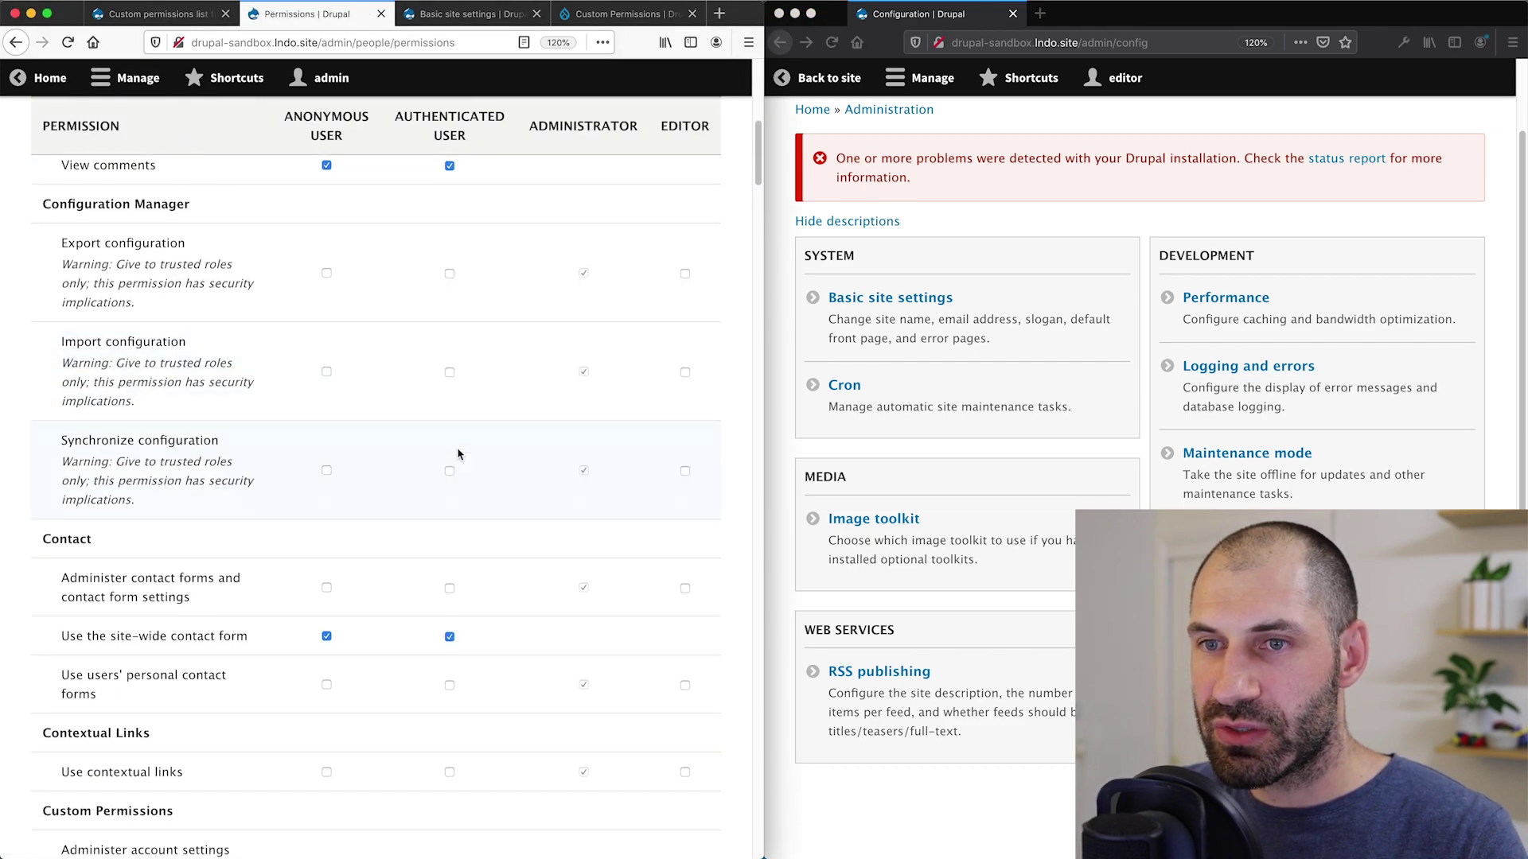
{"action": "scroll", "coordinate": [464, 472], "scroll_direction": "up", "scroll_amount": 10}
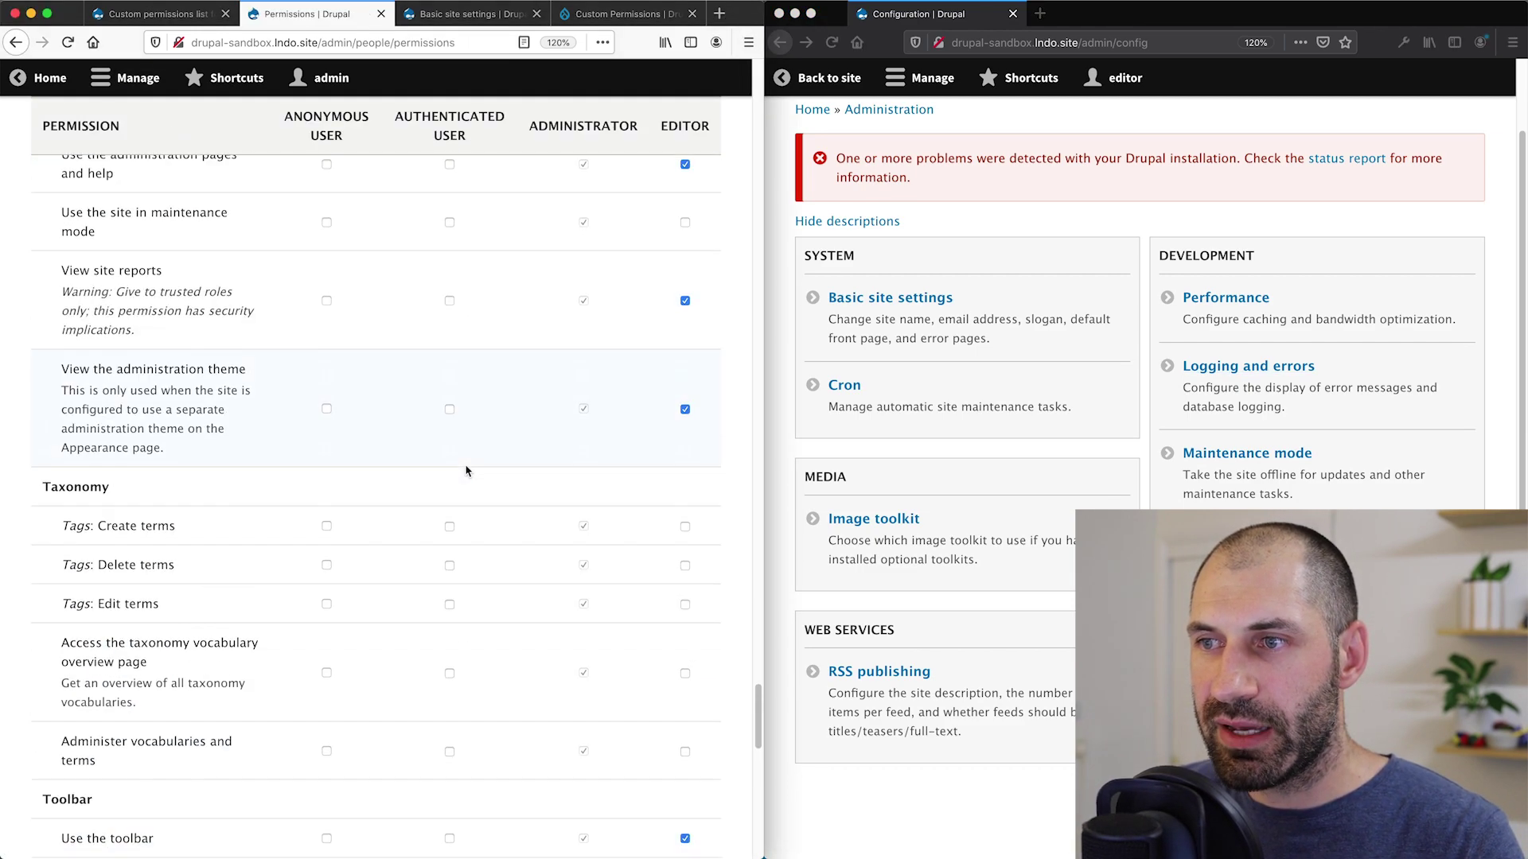
{"action": "scroll", "coordinate": [466, 471], "scroll_direction": "up", "scroll_amount": 5}
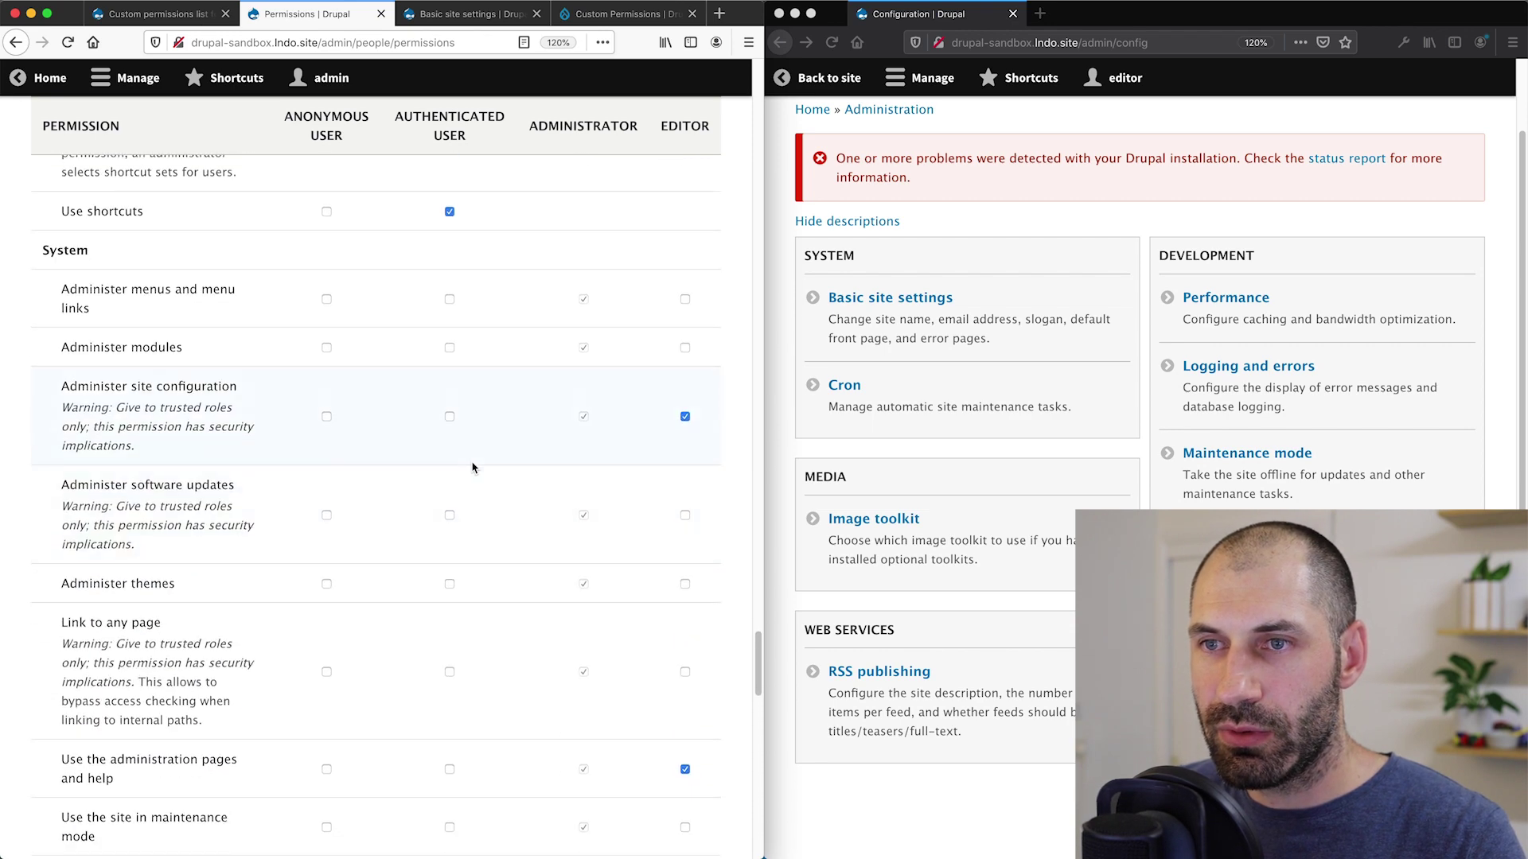
{"action": "scroll", "coordinate": [687, 419], "scroll_direction": "down", "scroll_amount": 15}
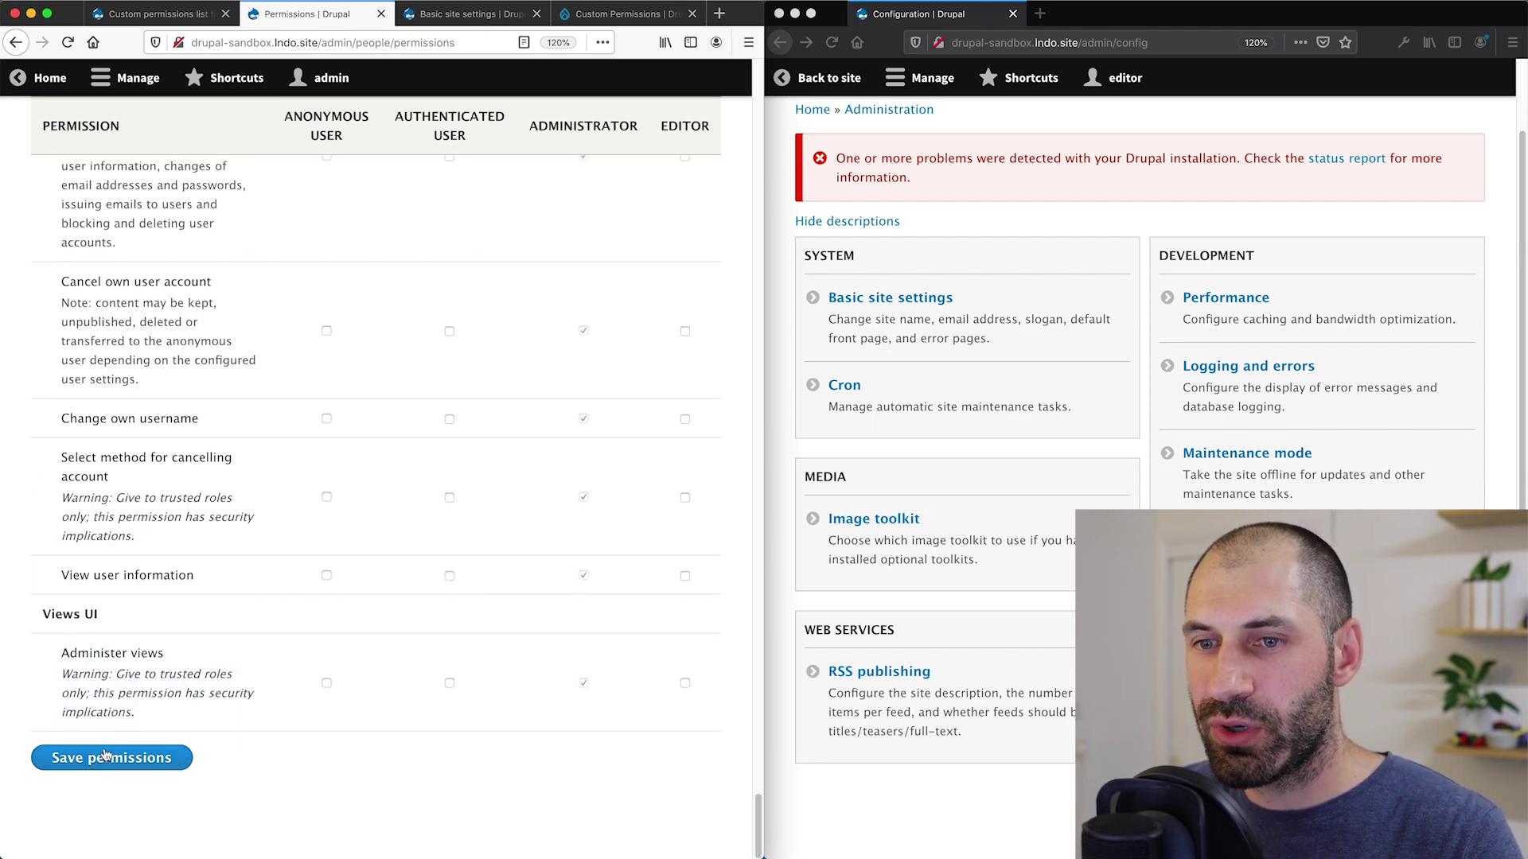
{"action": "left_click", "coordinate": [111, 755]}
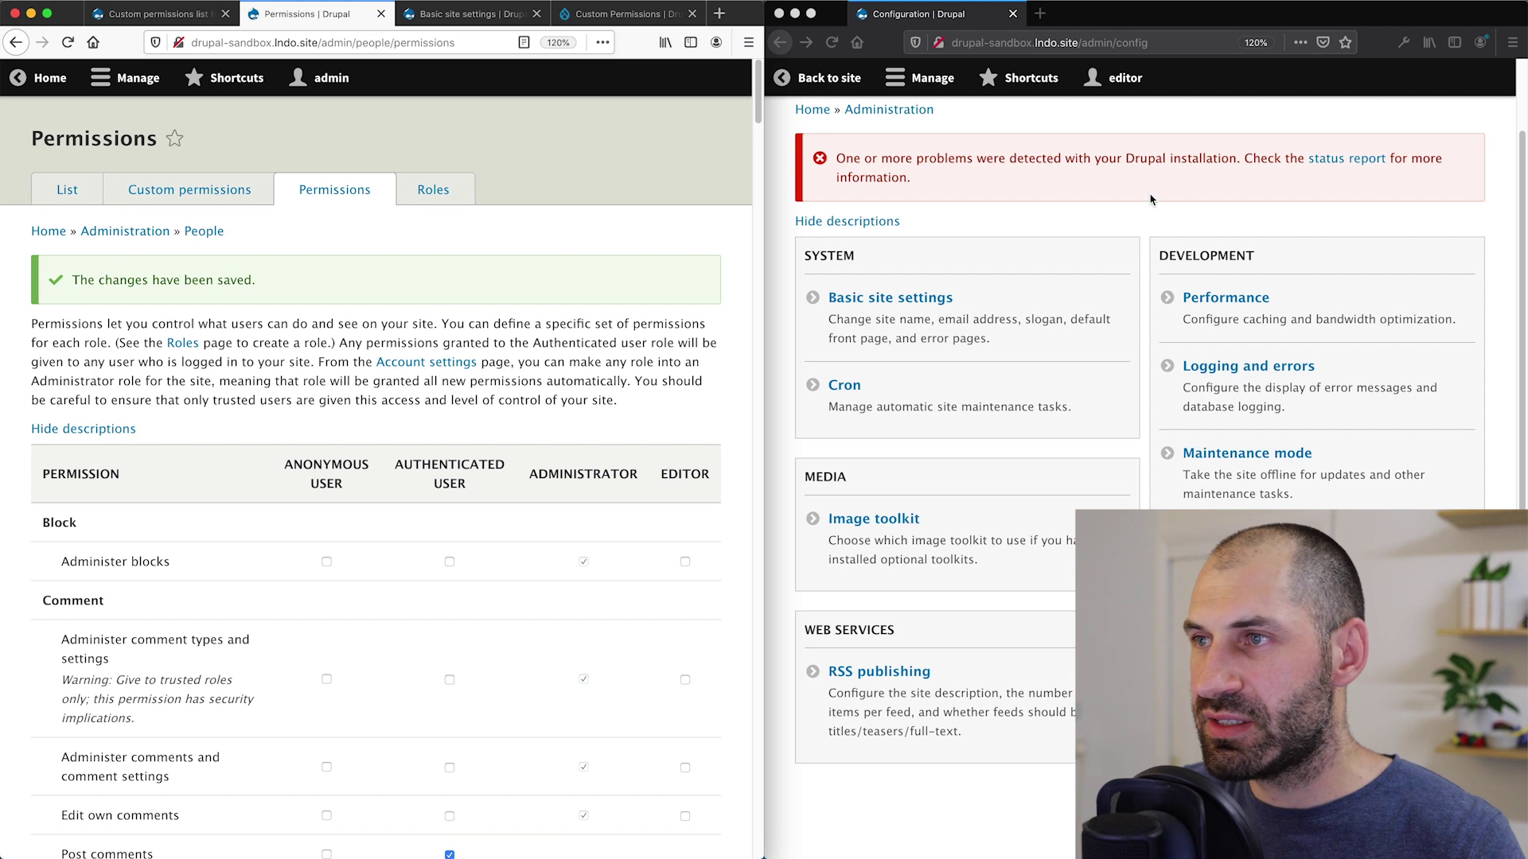
Reload the editor's Configuration page, which now shows no administrative items.
{"action": "left_click", "coordinate": [1149, 199]}
{"action": "key", "text": "super+r"}
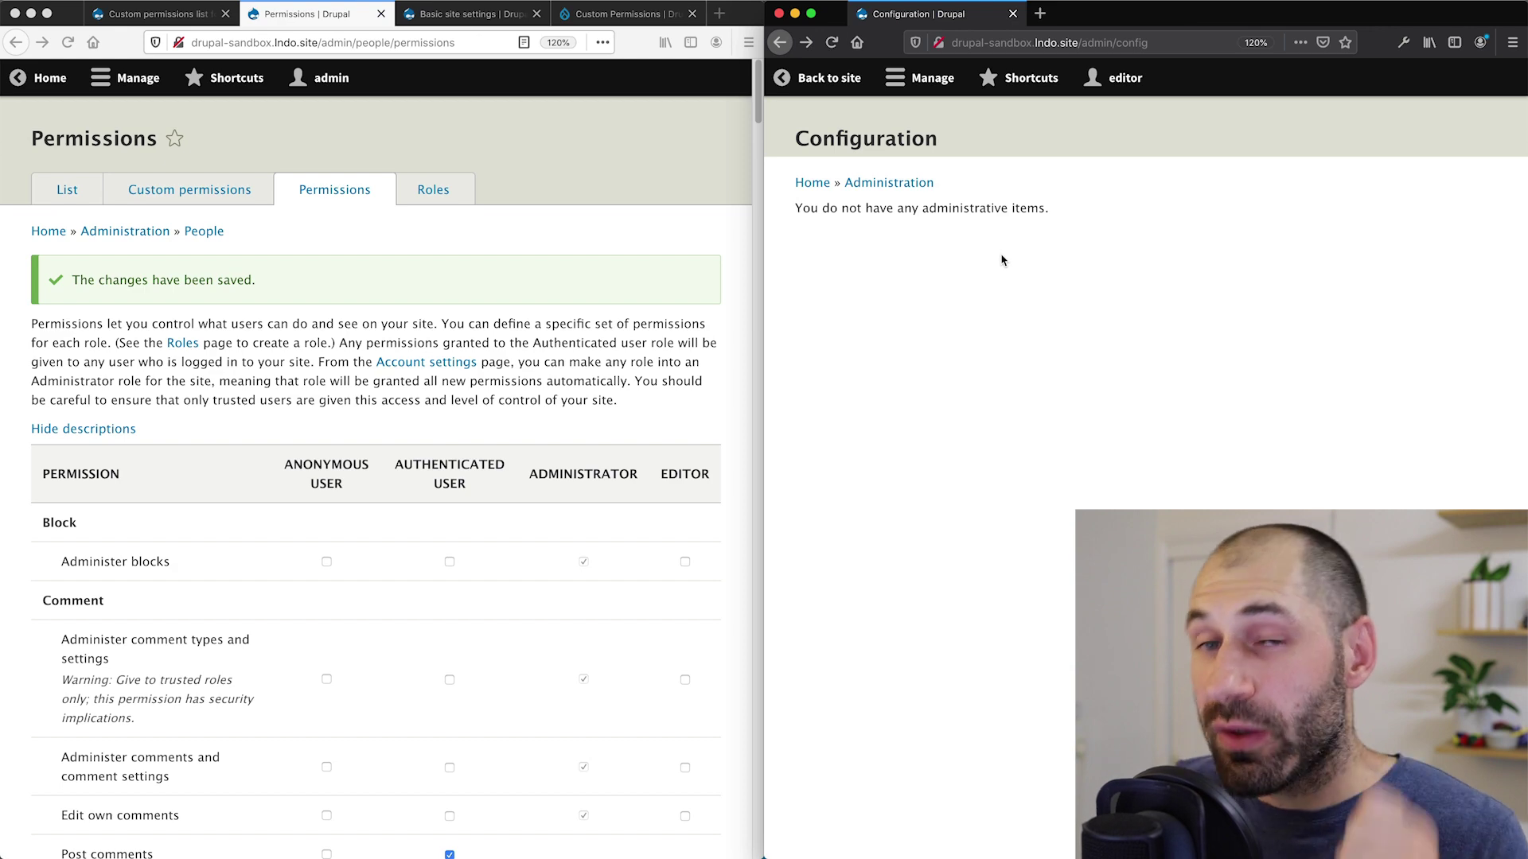
{"action": "left_click", "coordinate": [168, 384]}
Tick Editor for Administer basic site settings under Custom Permissions and save permissions.
{"action": "scroll", "coordinate": [193, 403], "scroll_direction": "down", "scroll_amount": 5}
{"action": "scroll", "coordinate": [194, 404], "scroll_direction": "down", "scroll_amount": 10}
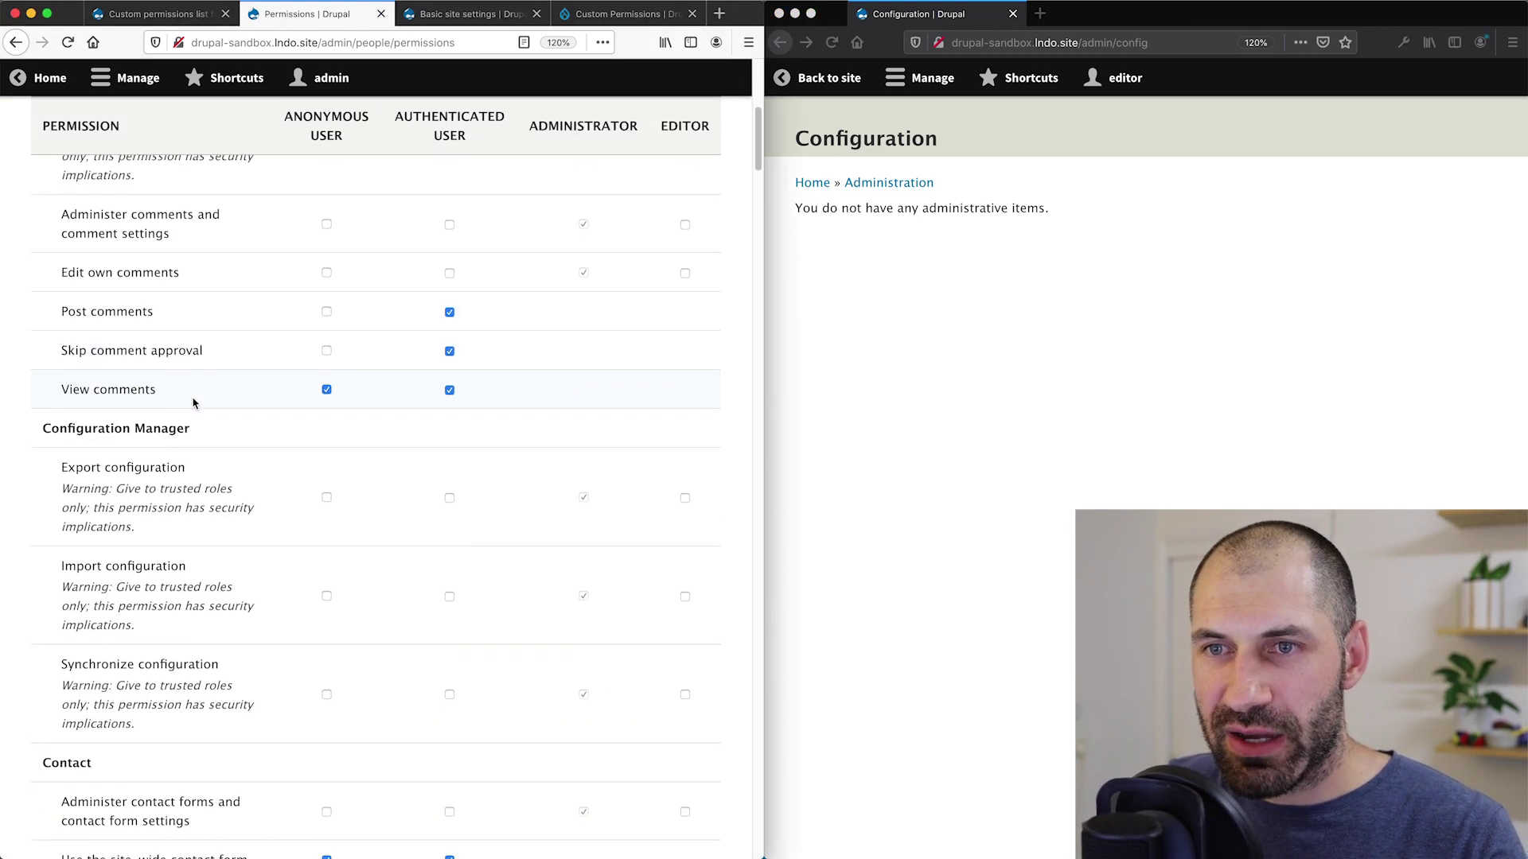
{"action": "scroll", "coordinate": [193, 403], "scroll_direction": "down", "scroll_amount": 5}
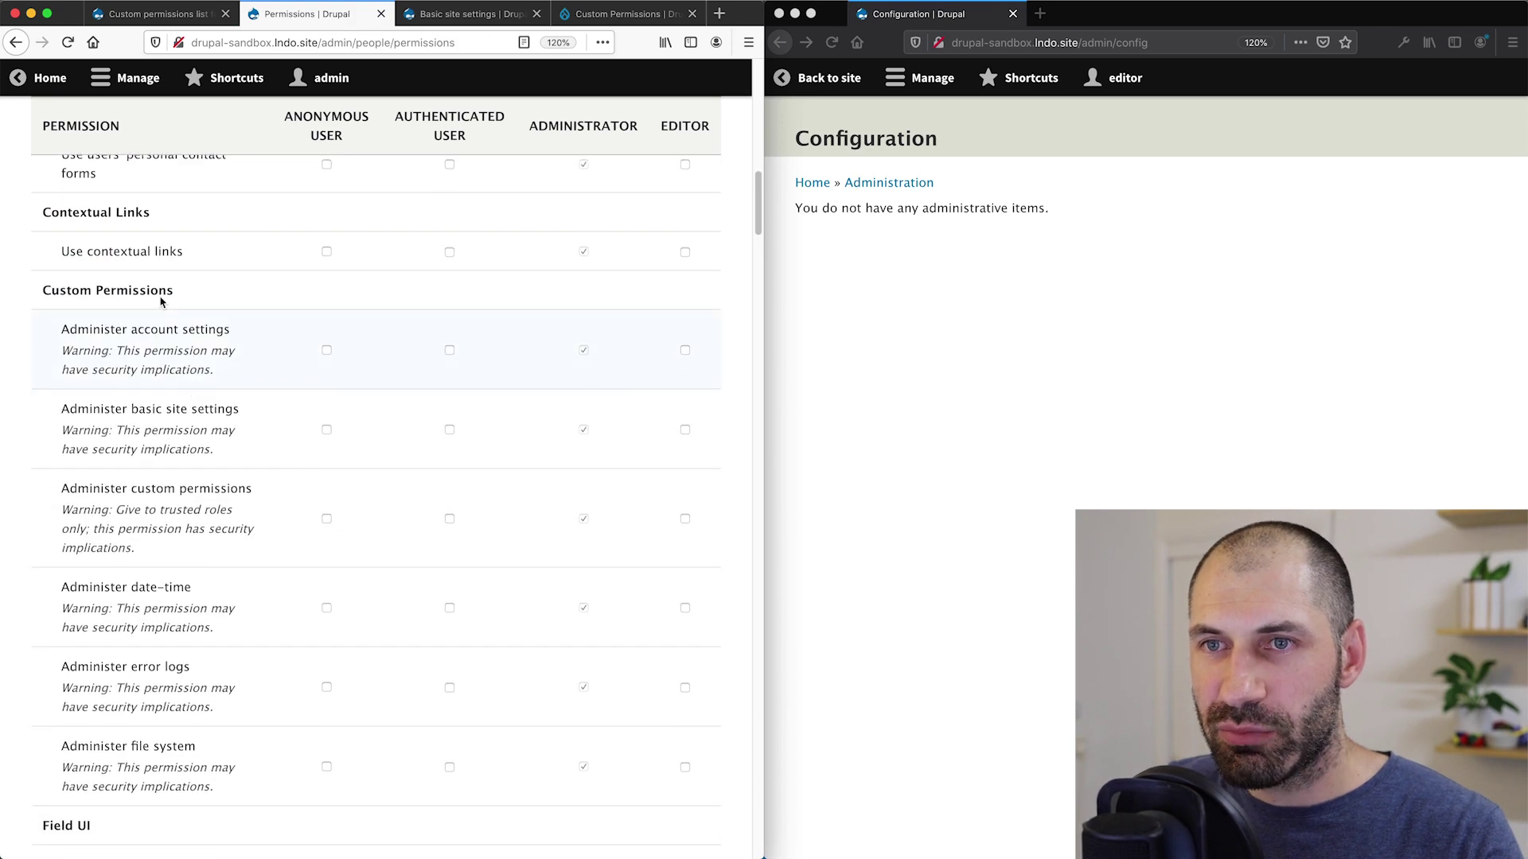
{"action": "left_click_drag", "start_coordinate": [46, 290], "coordinate": [198, 300]}
{"action": "left_click", "coordinate": [199, 300]}
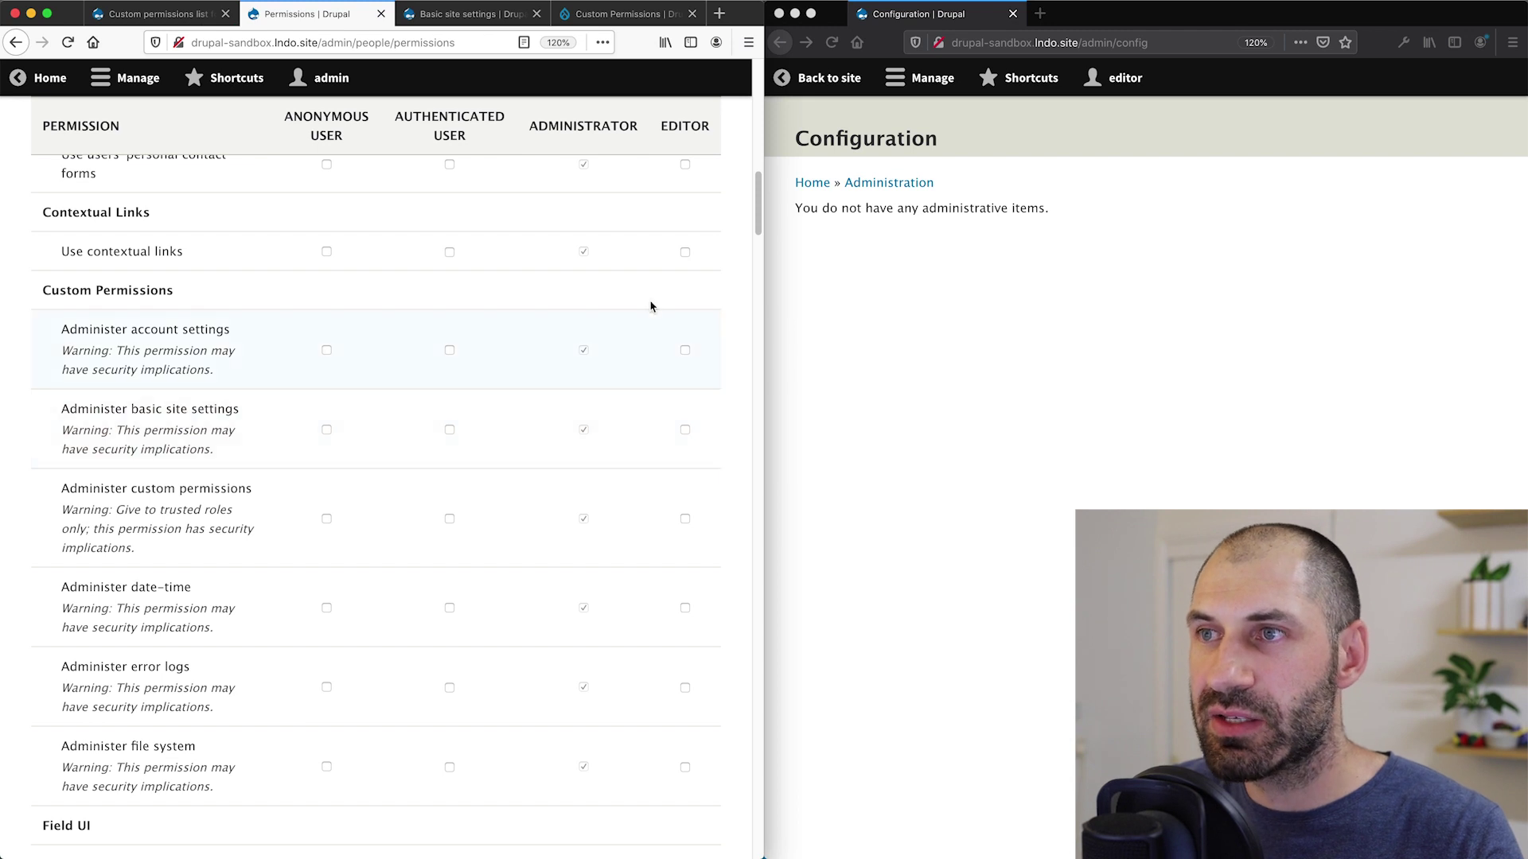
{"action": "left_click", "coordinate": [683, 430]}
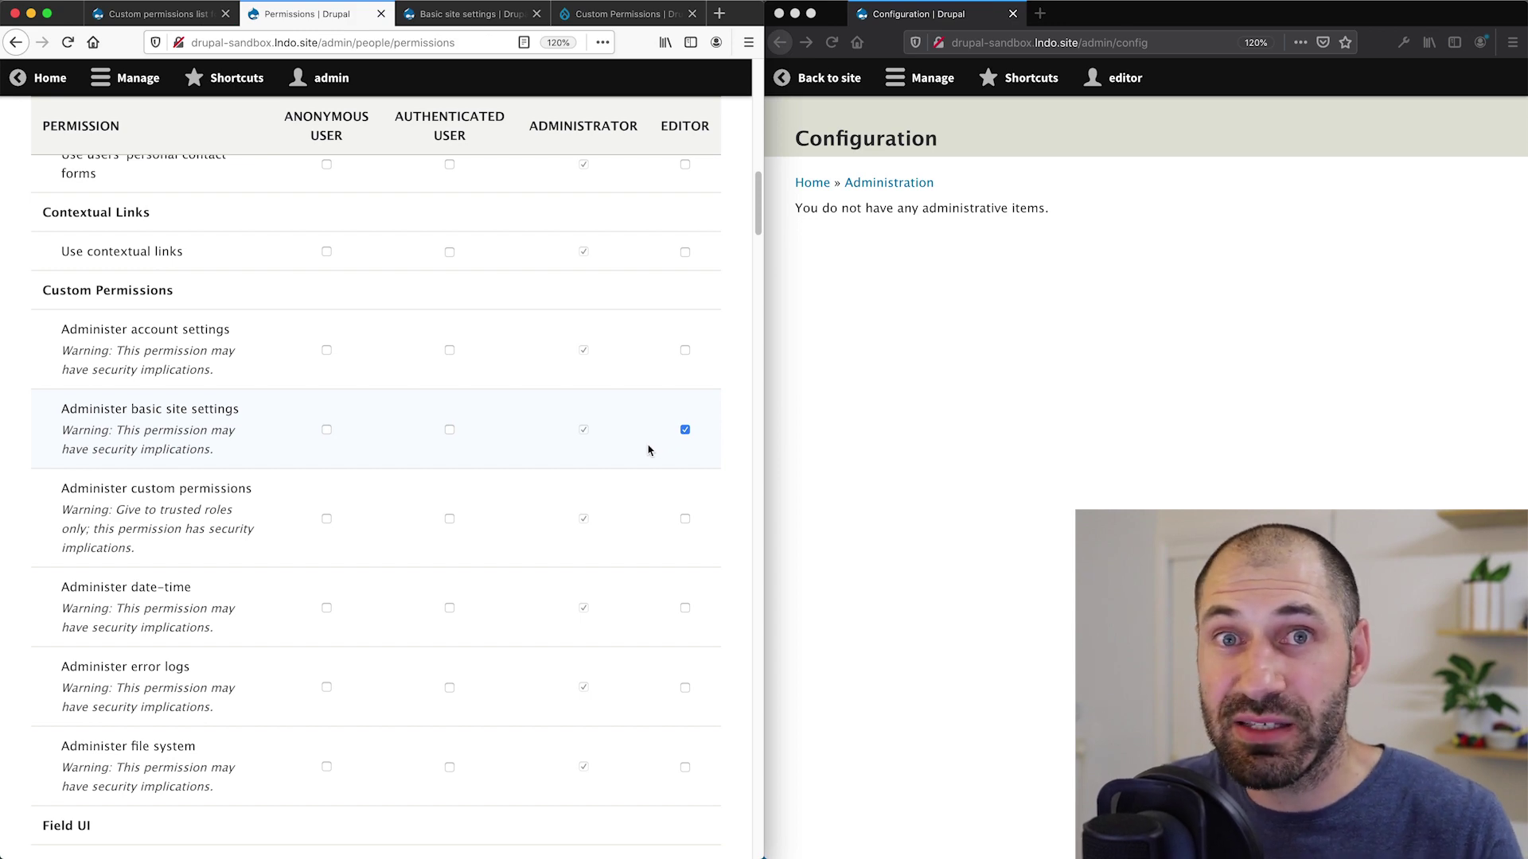
{"action": "scroll", "coordinate": [631, 443], "scroll_direction": "down", "scroll_amount": 20}
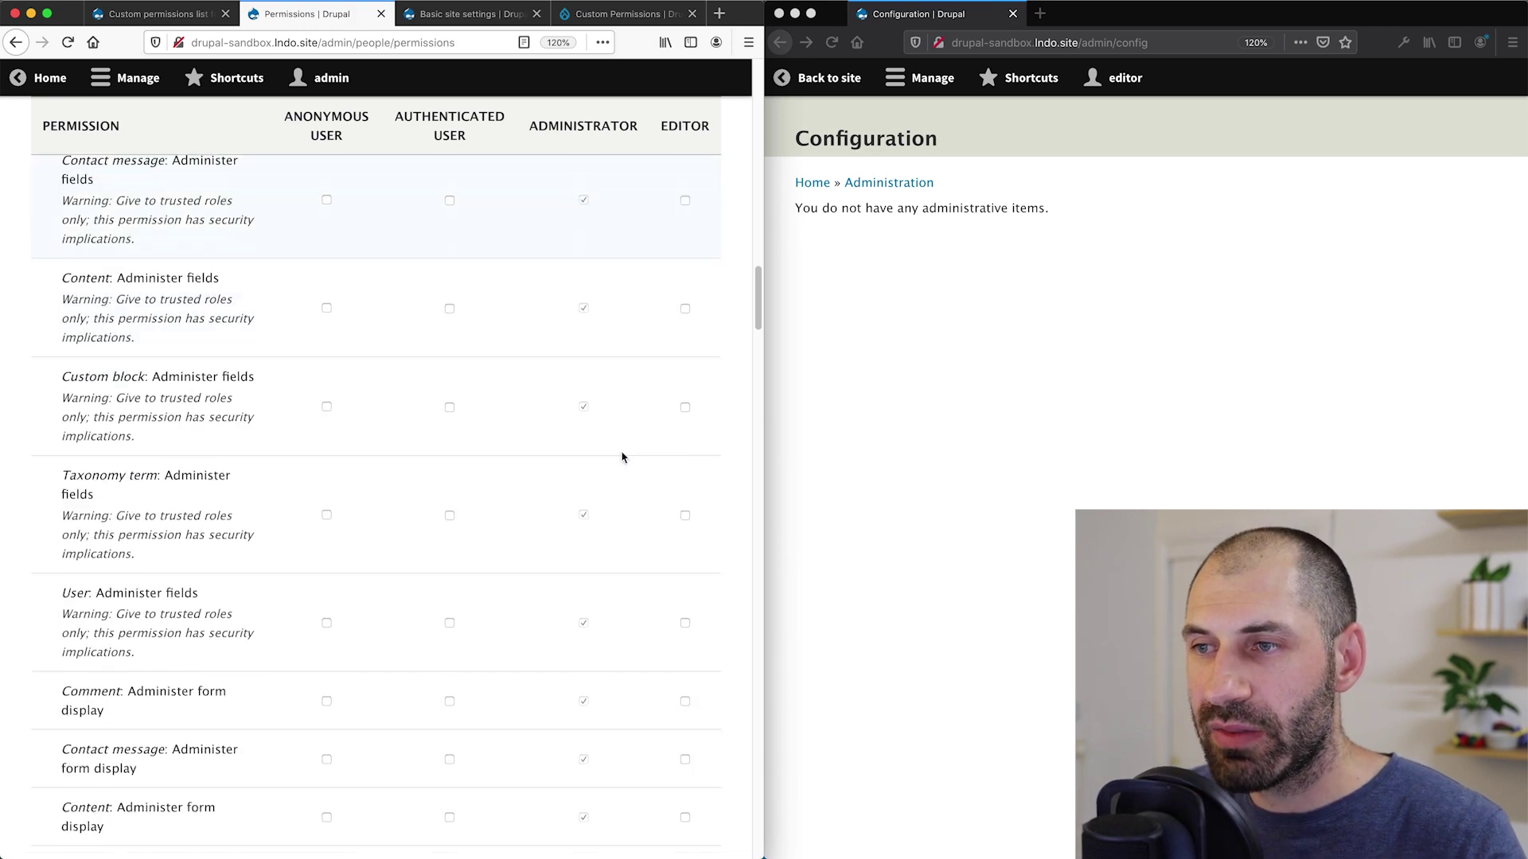
{"action": "left_click", "coordinate": [179, 756]}
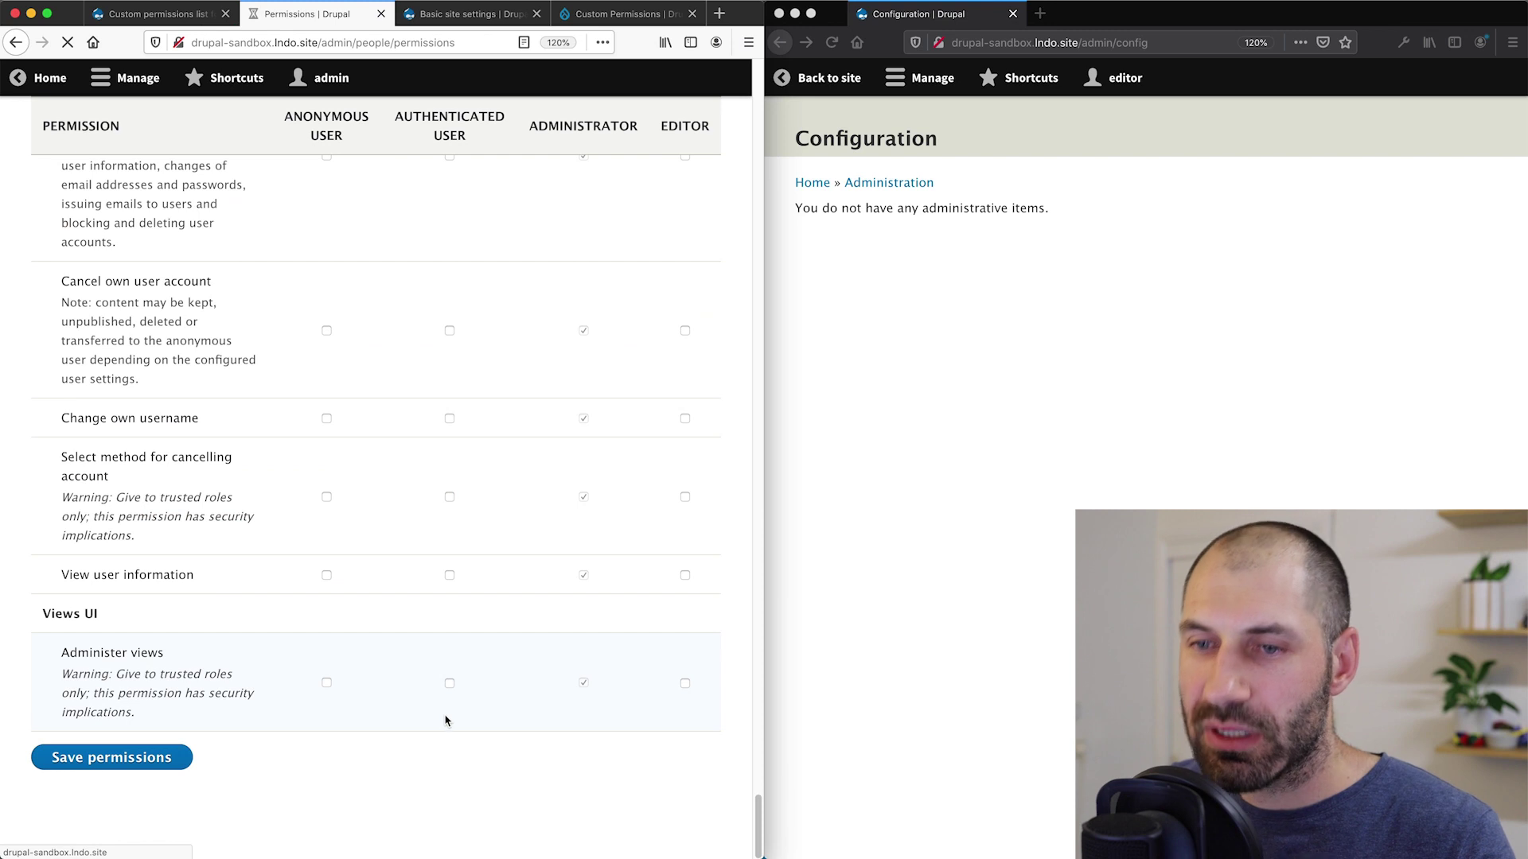
{"action": "left_click", "coordinate": [969, 372]}
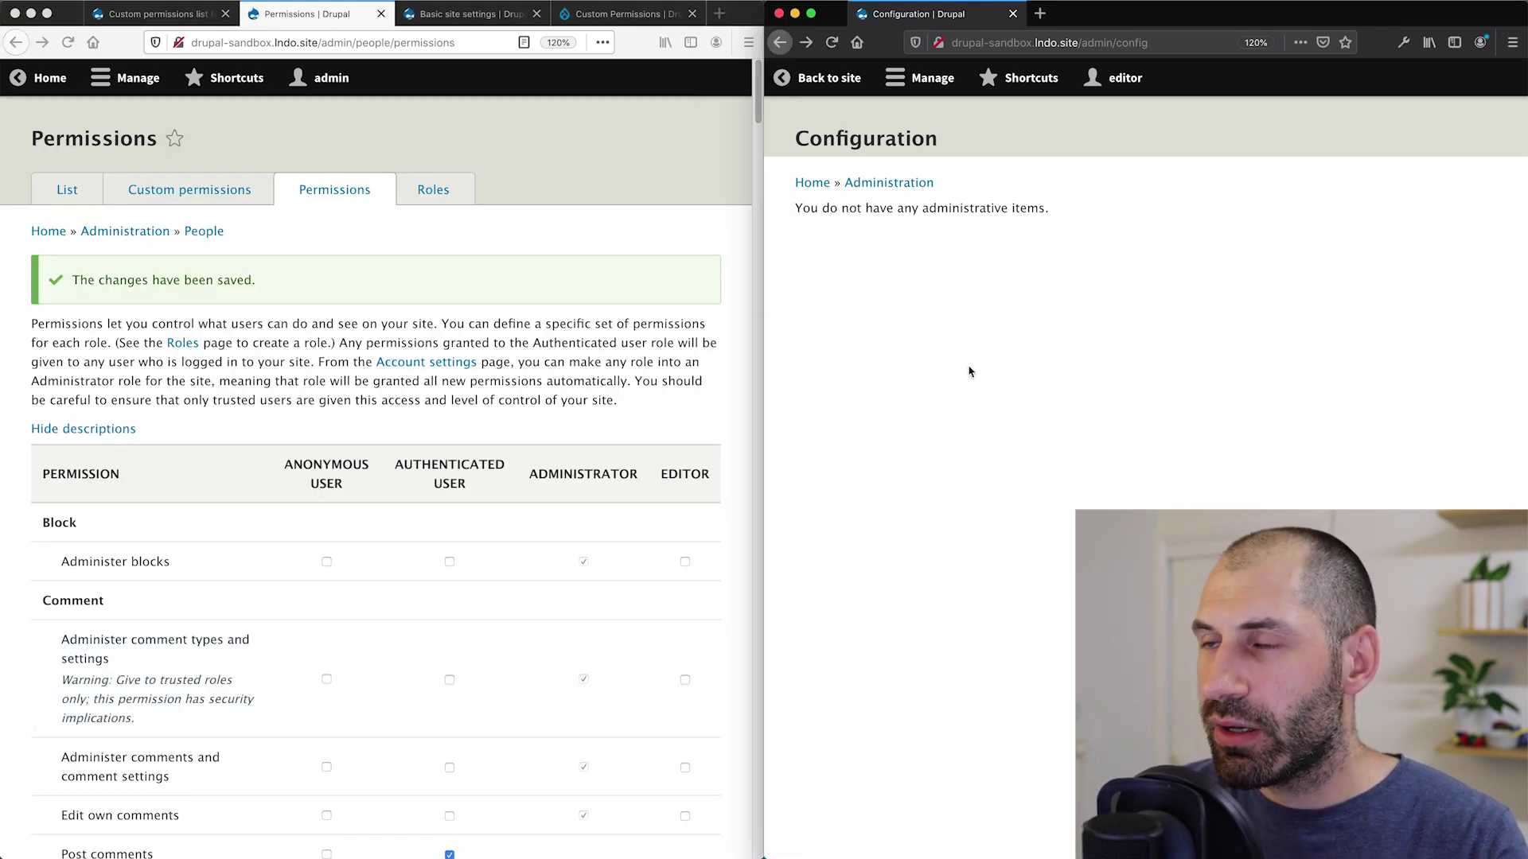
As editor, change the Site name to WordPress, save, and view the site.
{"action": "key", "text": "super+r"}
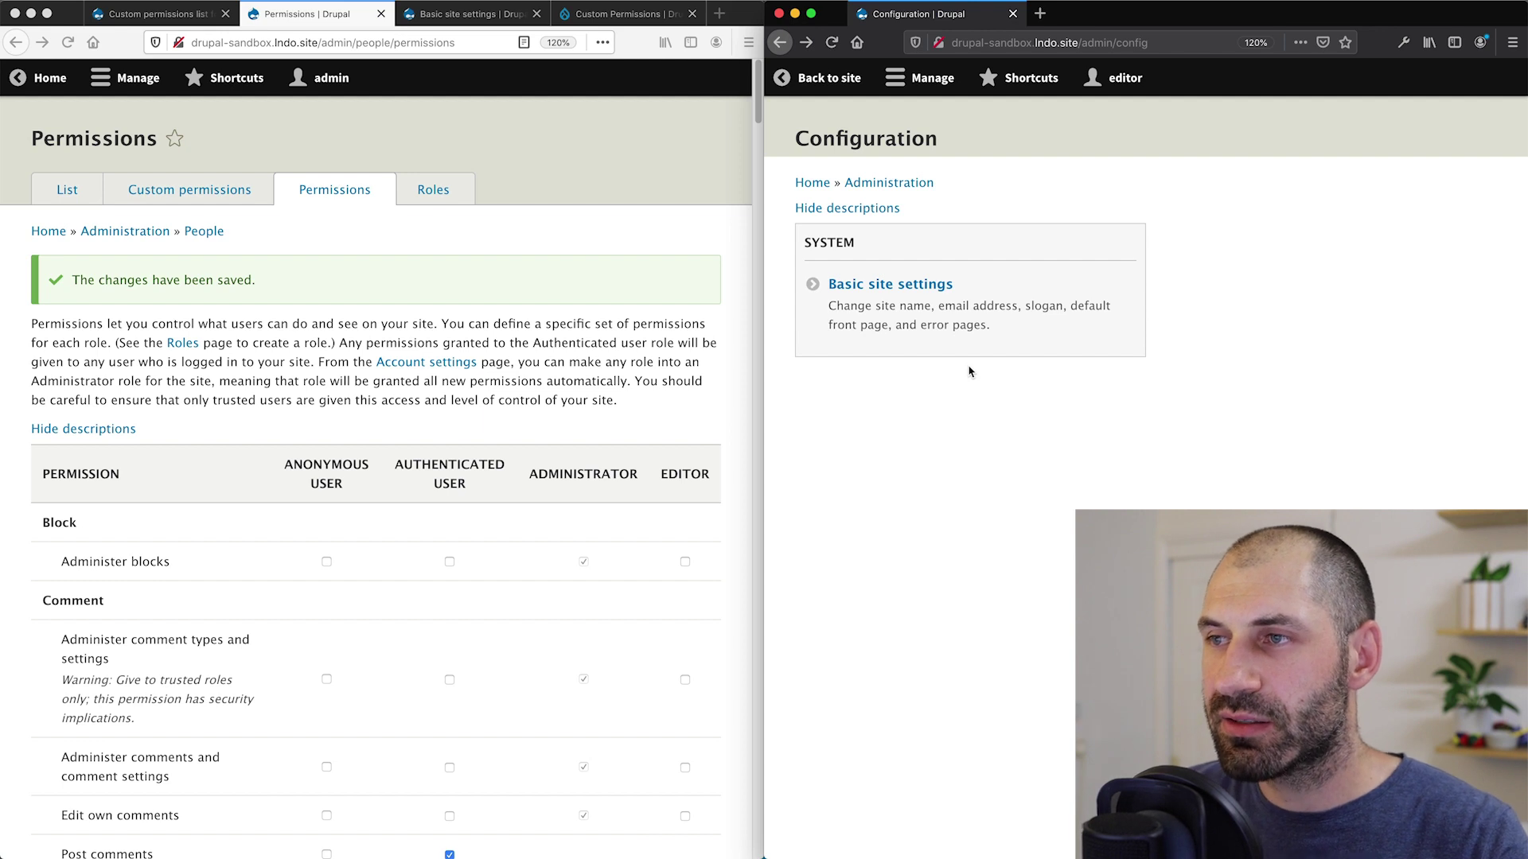
{"action": "left_click", "coordinate": [921, 289]}
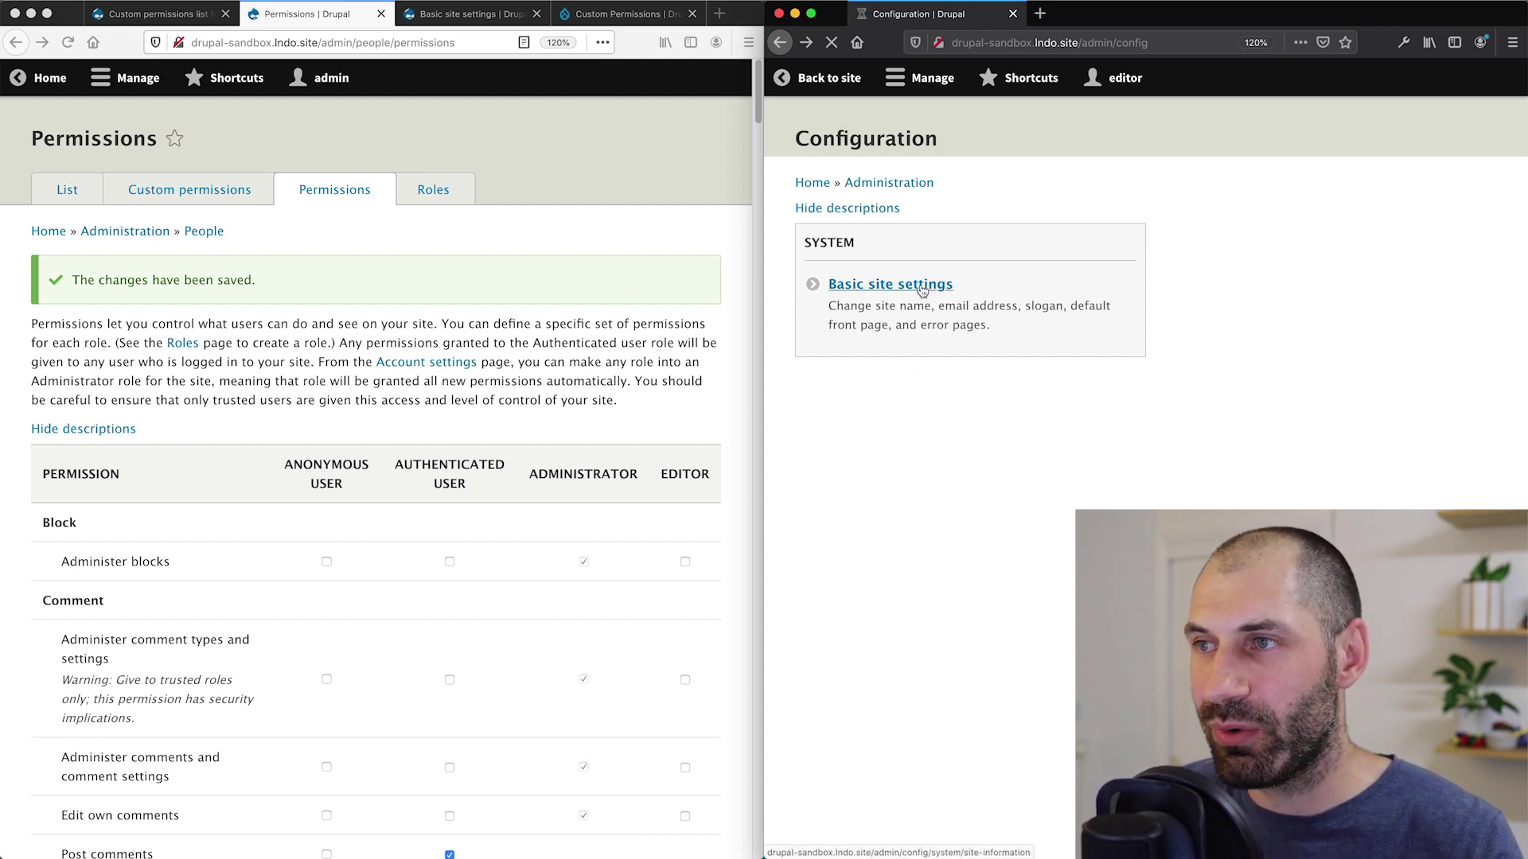
{"action": "left_click", "coordinate": [924, 292]}
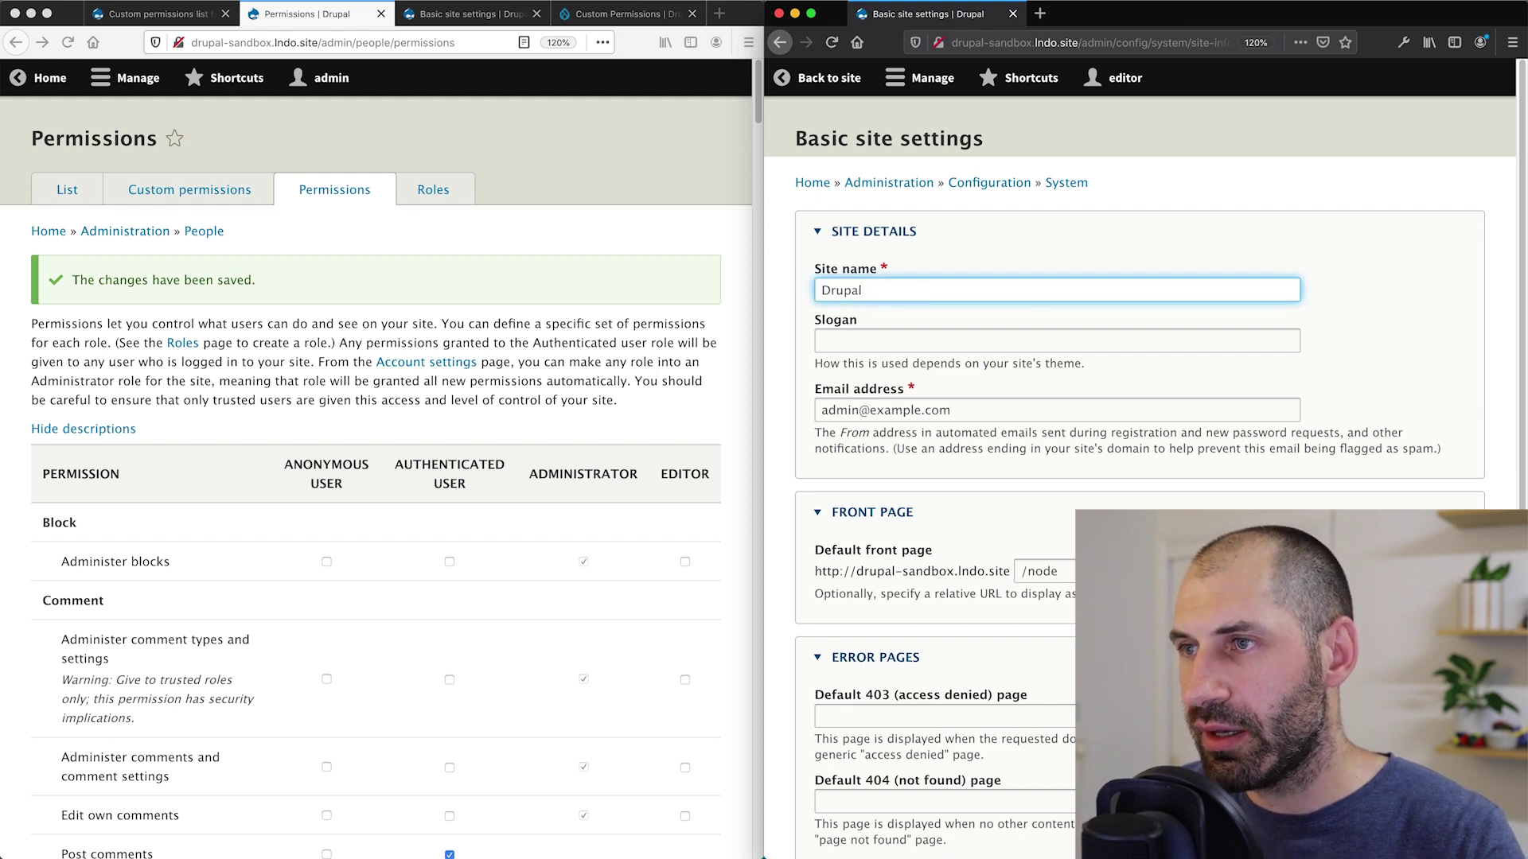
{"action": "key", "text": "super+a"}
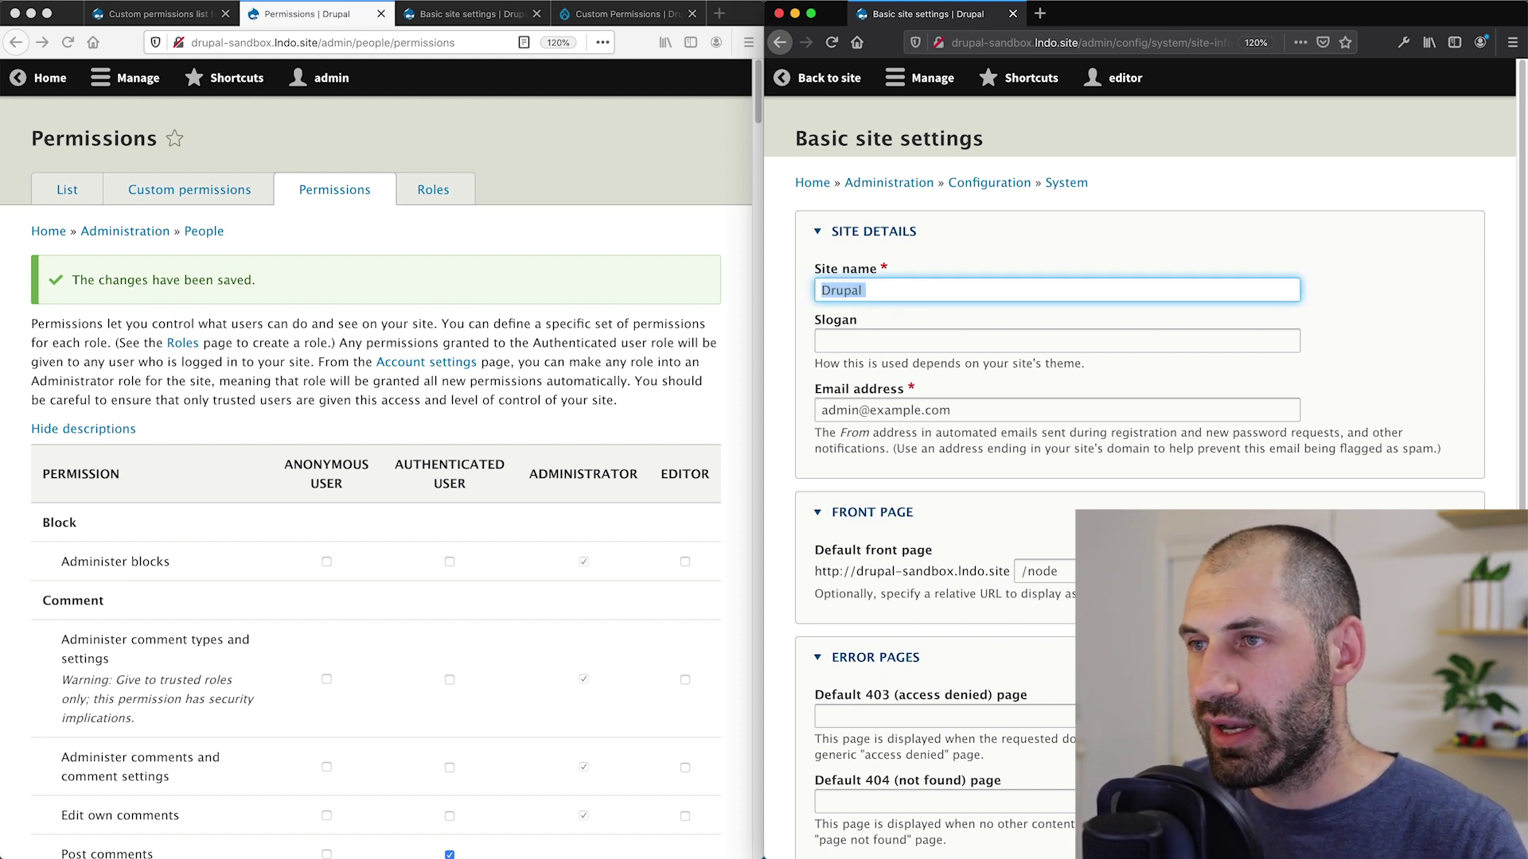
{"action": "type", "text": "WordPress"}
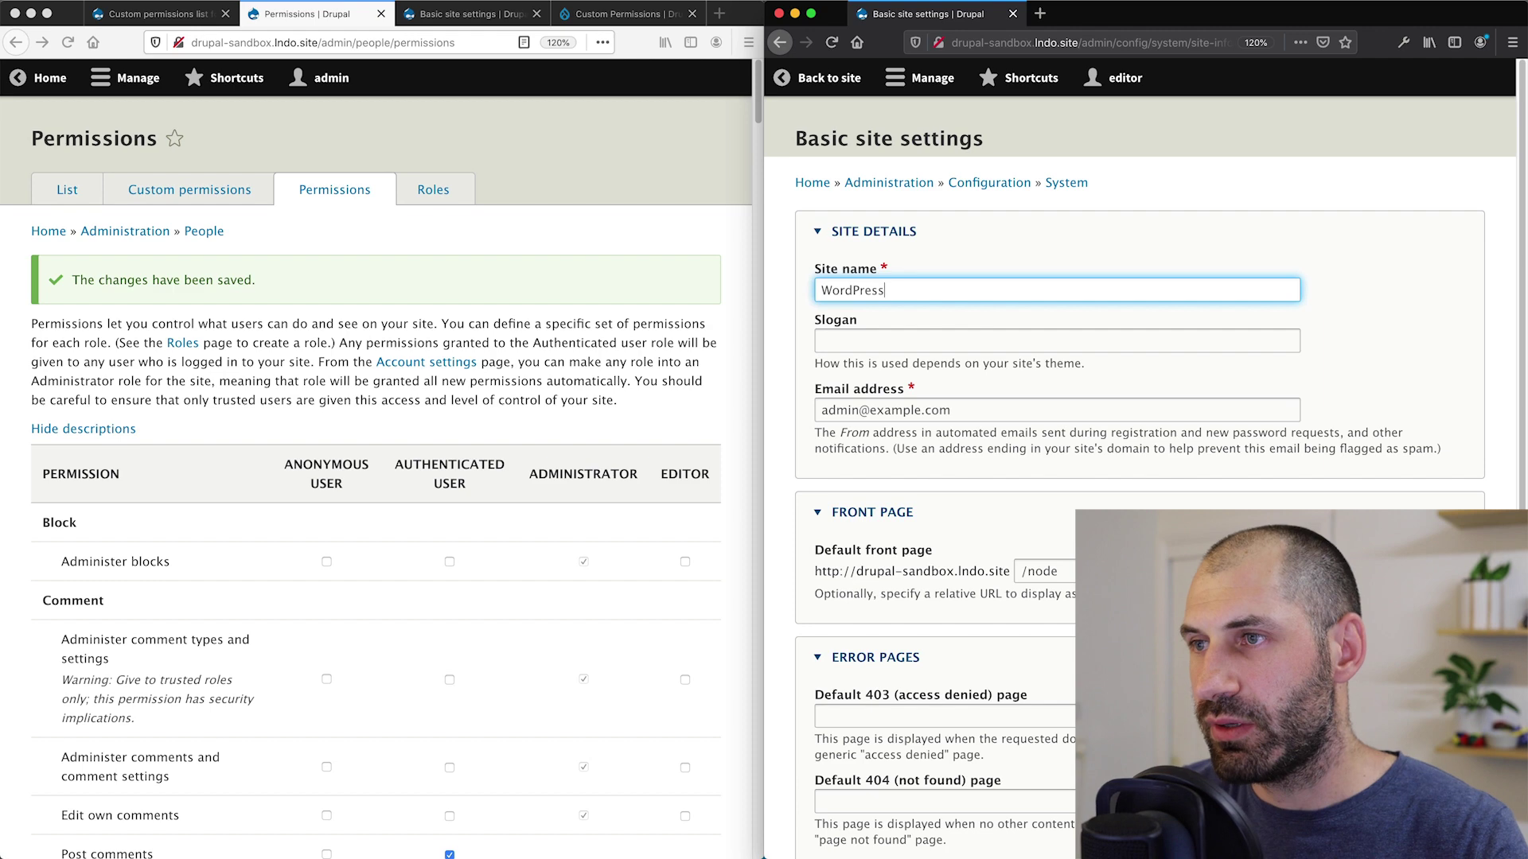
{"action": "scroll", "coordinate": [833, 822], "scroll_direction": "down", "scroll_amount": 3}
{"action": "left_click", "coordinate": [846, 757]}
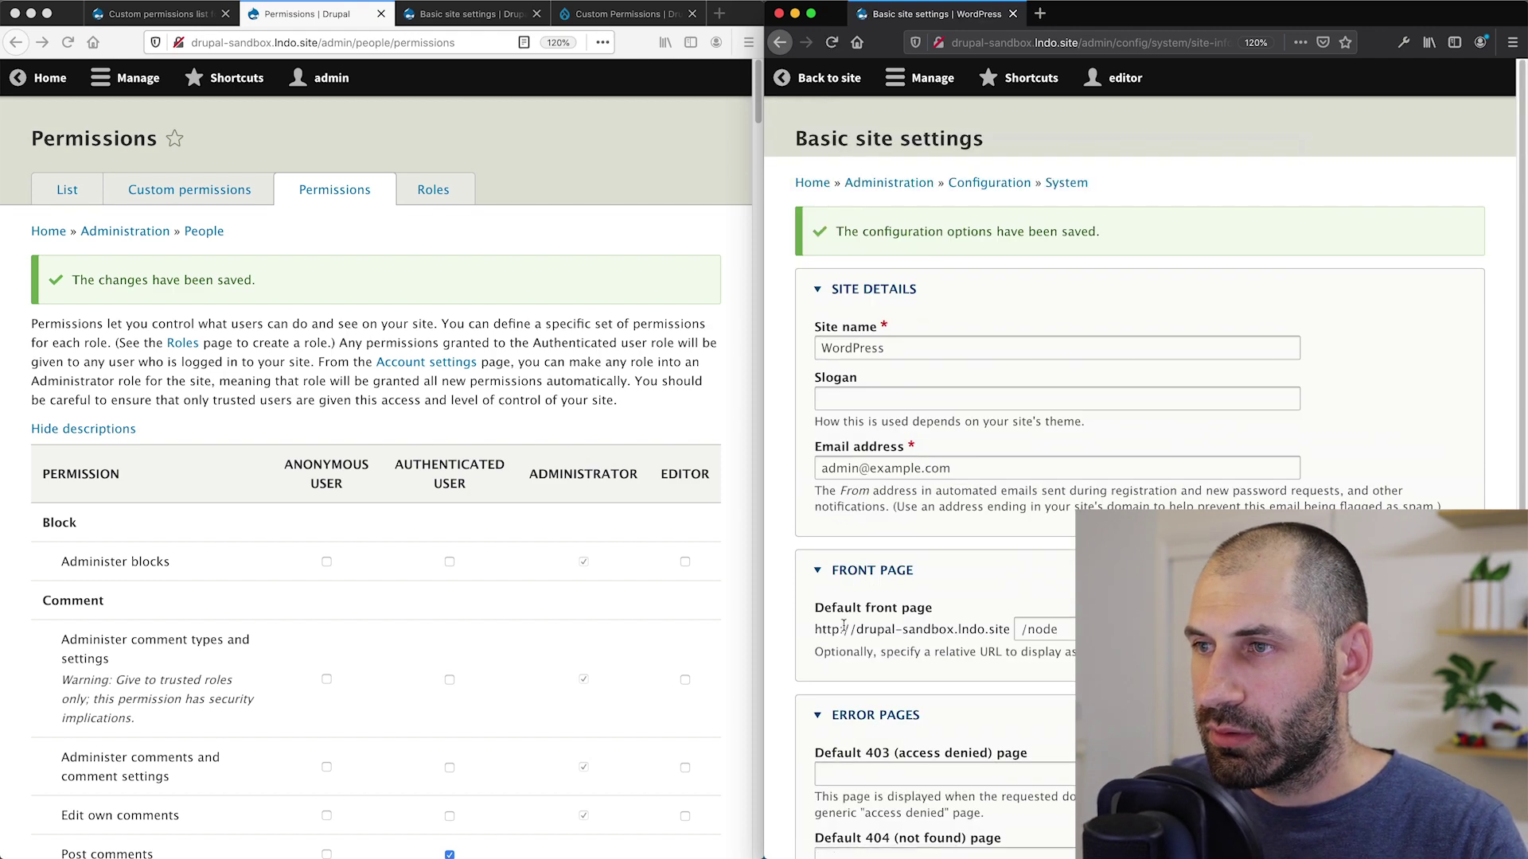
{"action": "left_click", "coordinate": [827, 77], "text": "super"}
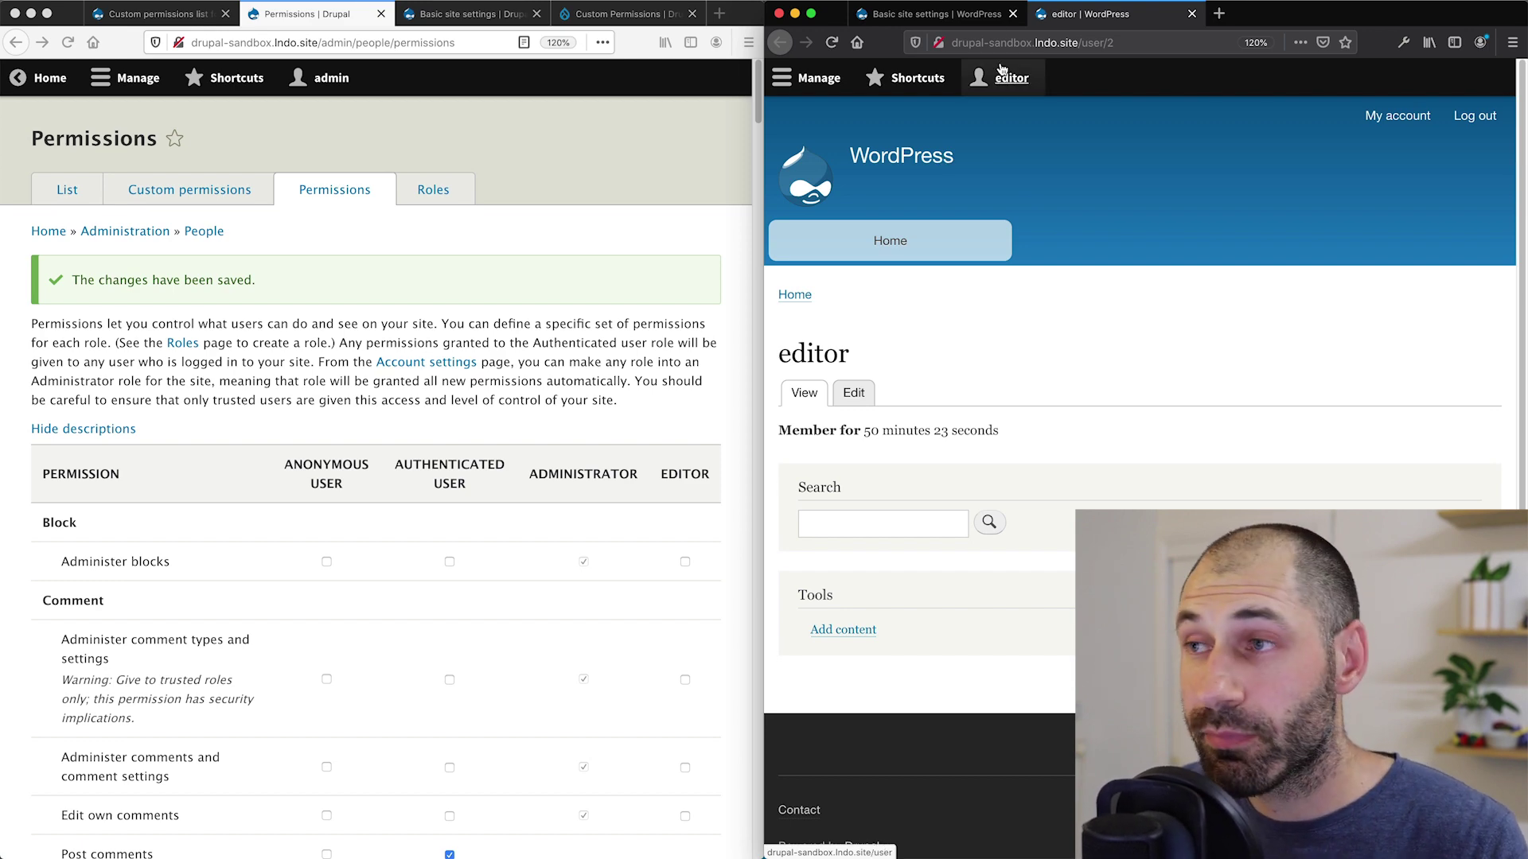
Restore the Site name to Drupal and save the configuration.
{"action": "left_click", "coordinate": [996, 17]}
{"action": "double_click", "coordinate": [865, 344]}
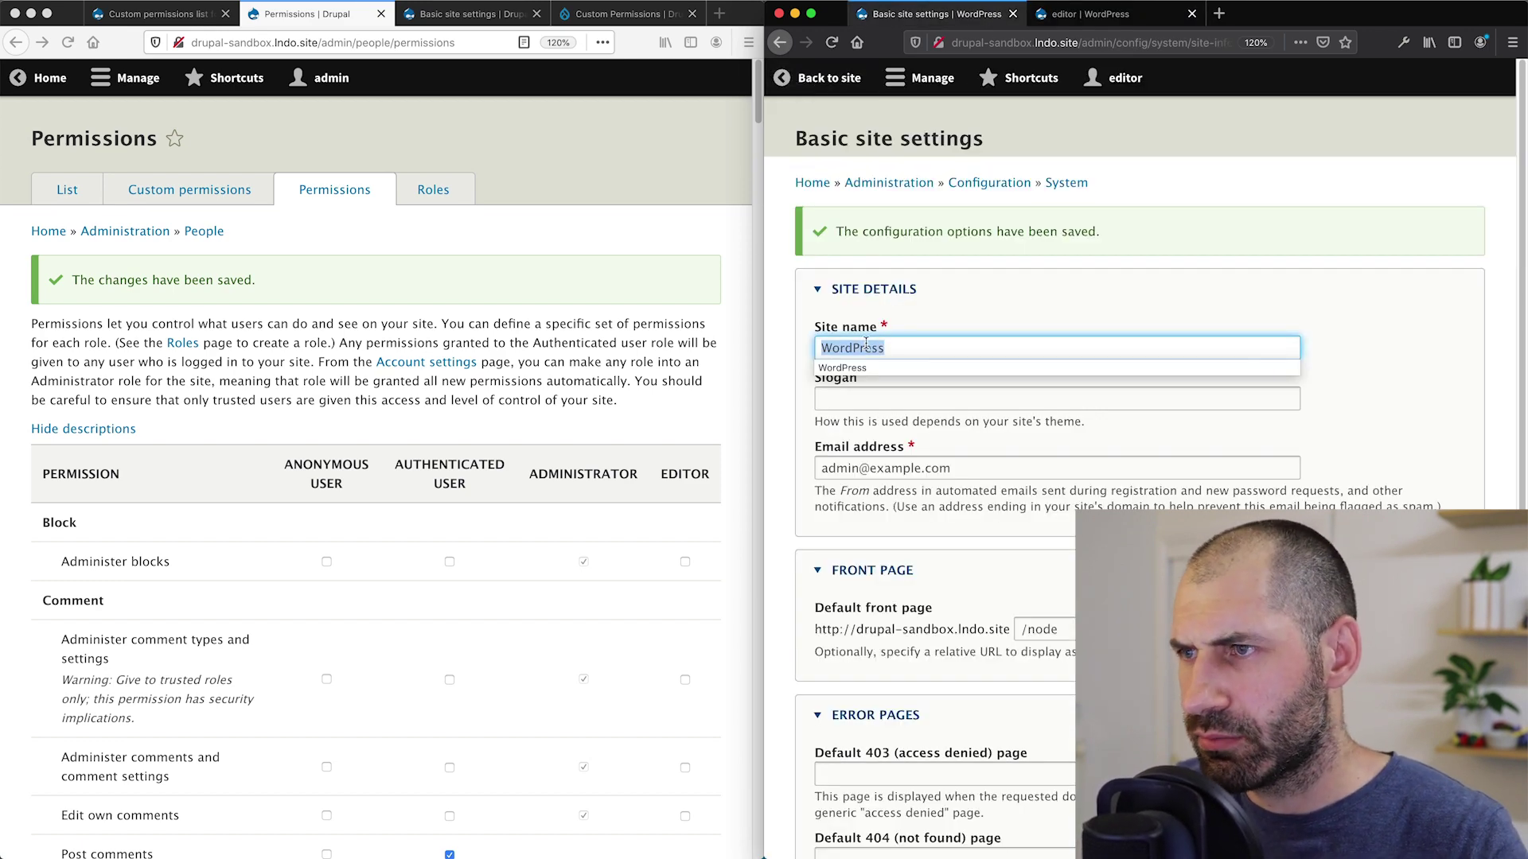
{"action": "type", "text": "Drupal"}
{"action": "scroll", "coordinate": [878, 482], "scroll_direction": "down", "scroll_amount": 3}
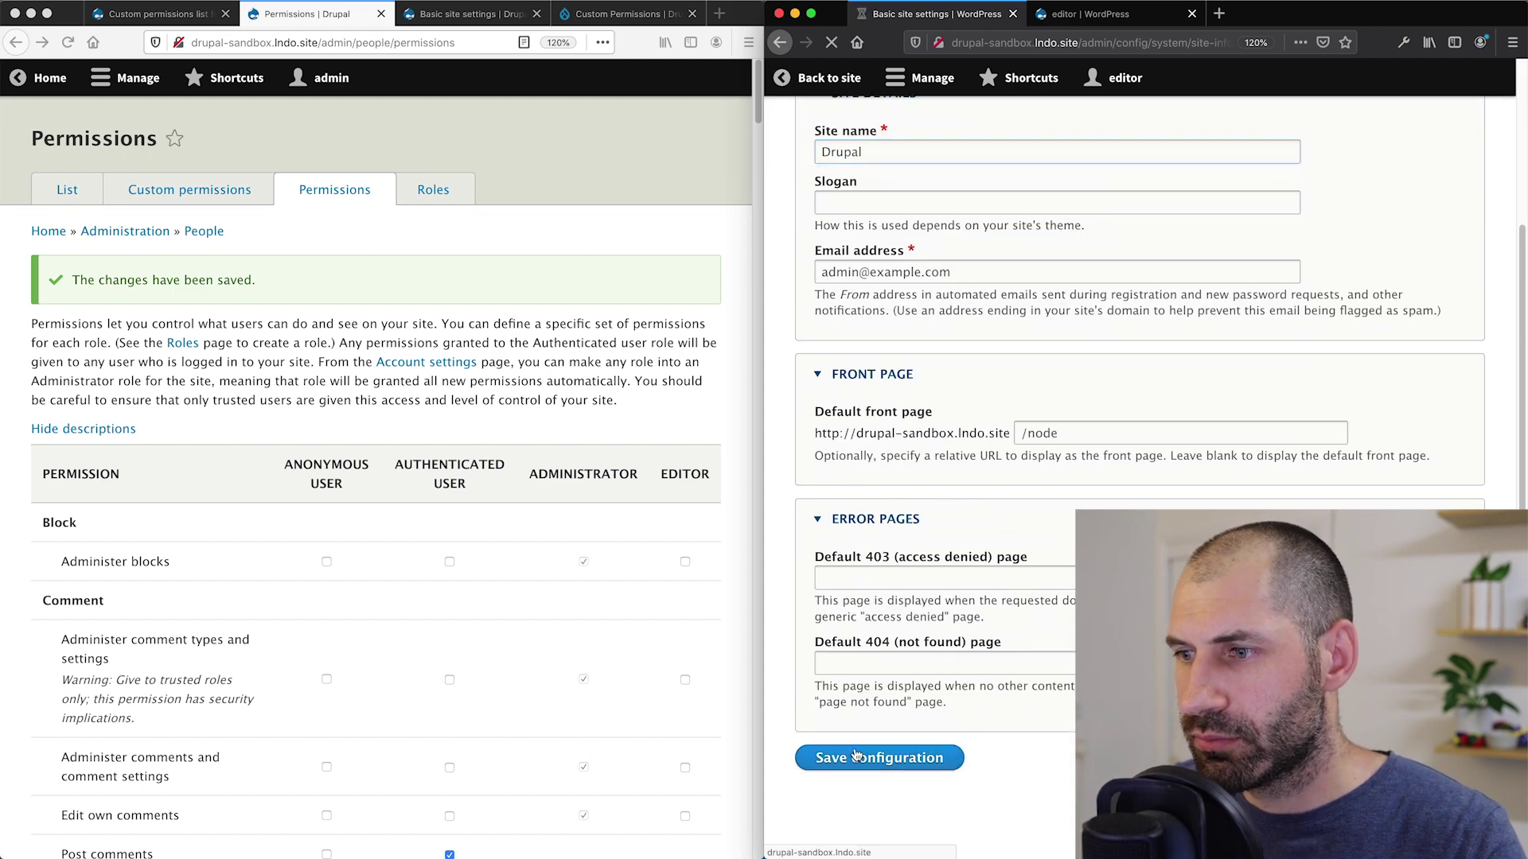
{"action": "left_click", "coordinate": [859, 756]}
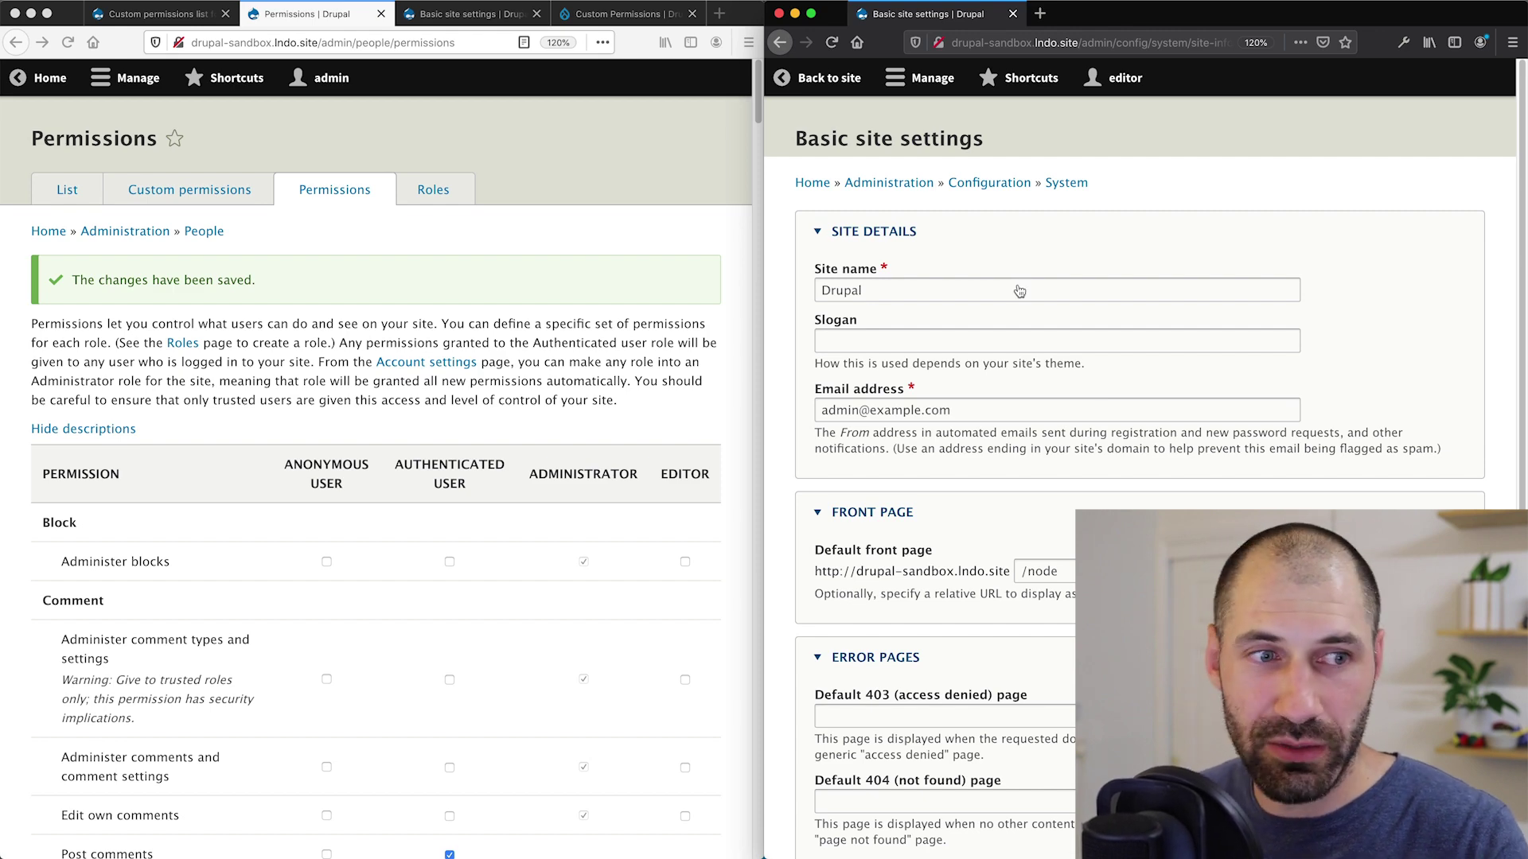
Look up the system.site_information_settings route in VS Code, then maximize the browser again.
{"action": "key", "text": "super+Tab"}
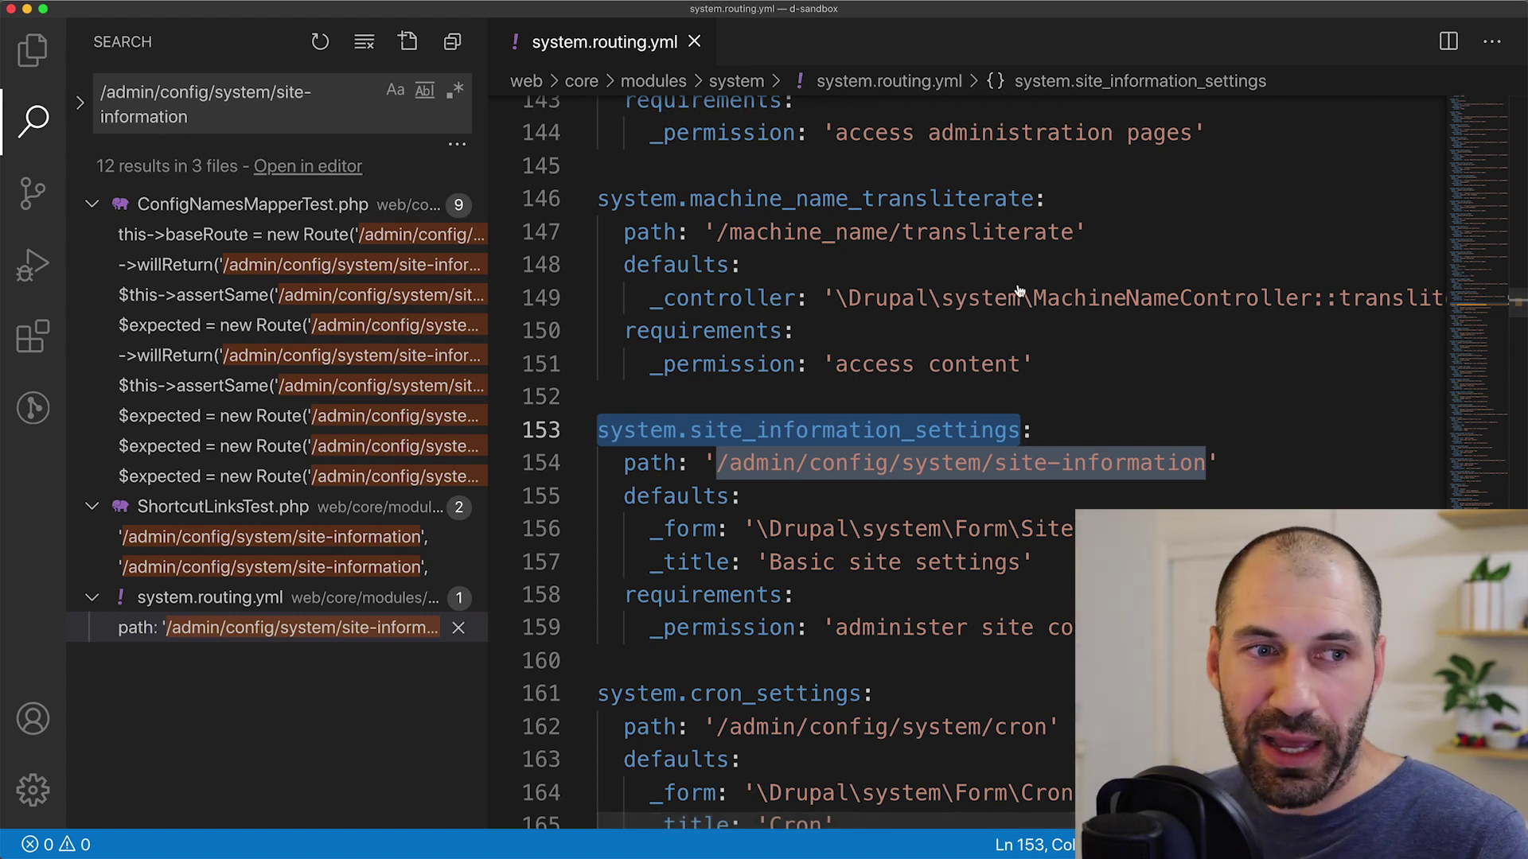
{"action": "key", "text": "super+Tab"}
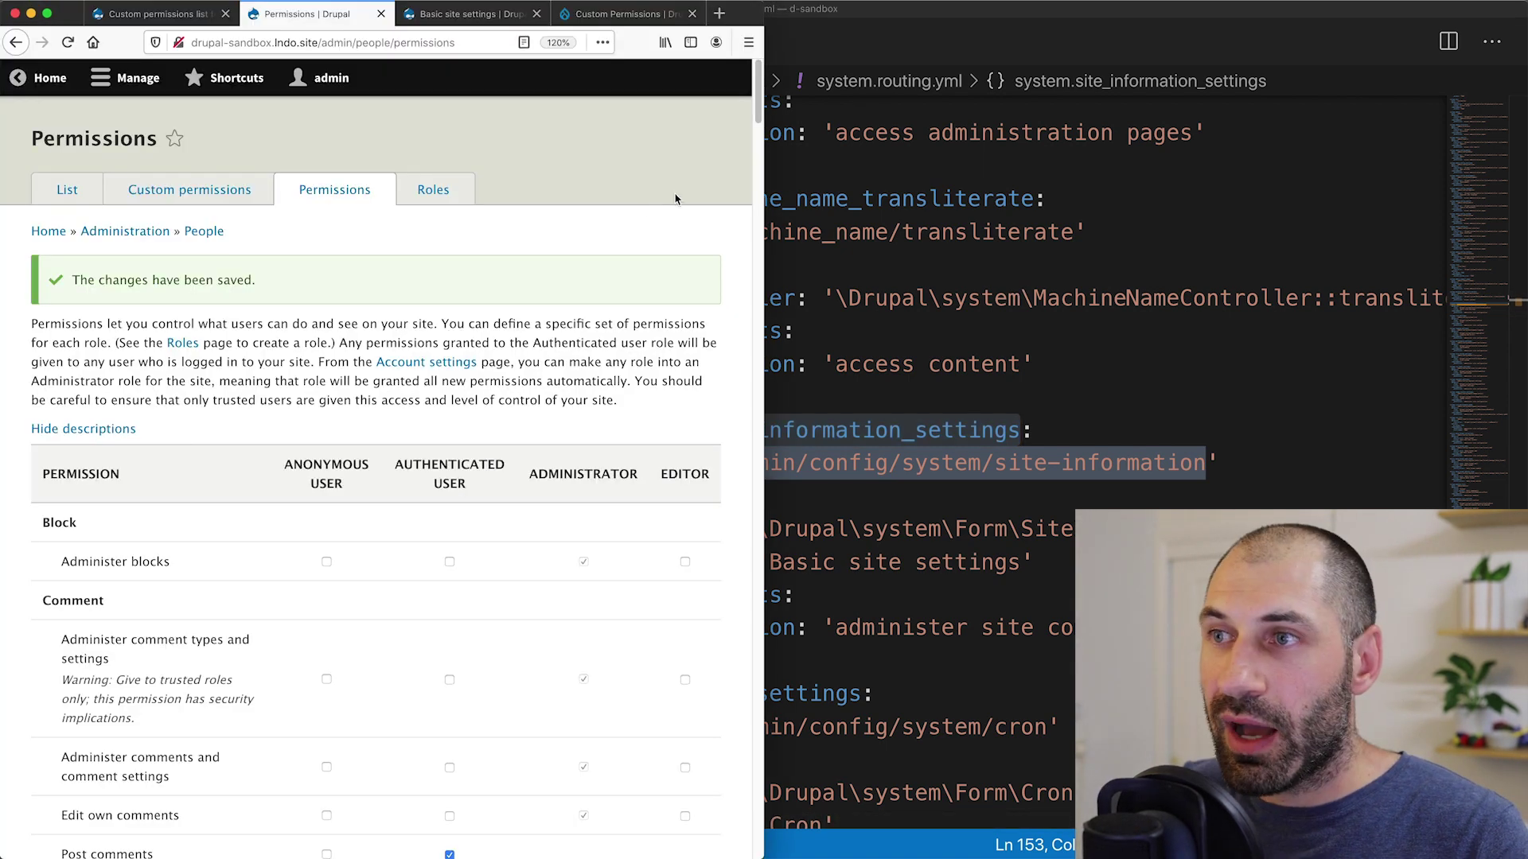
{"action": "double_click", "coordinate": [748, 16]}
Search 'drupal devel', open the Devel project page, and select 'devel' from its URL.
{"action": "key", "text": "super+t"}
{"action": "type", "text": "drupal devel"}
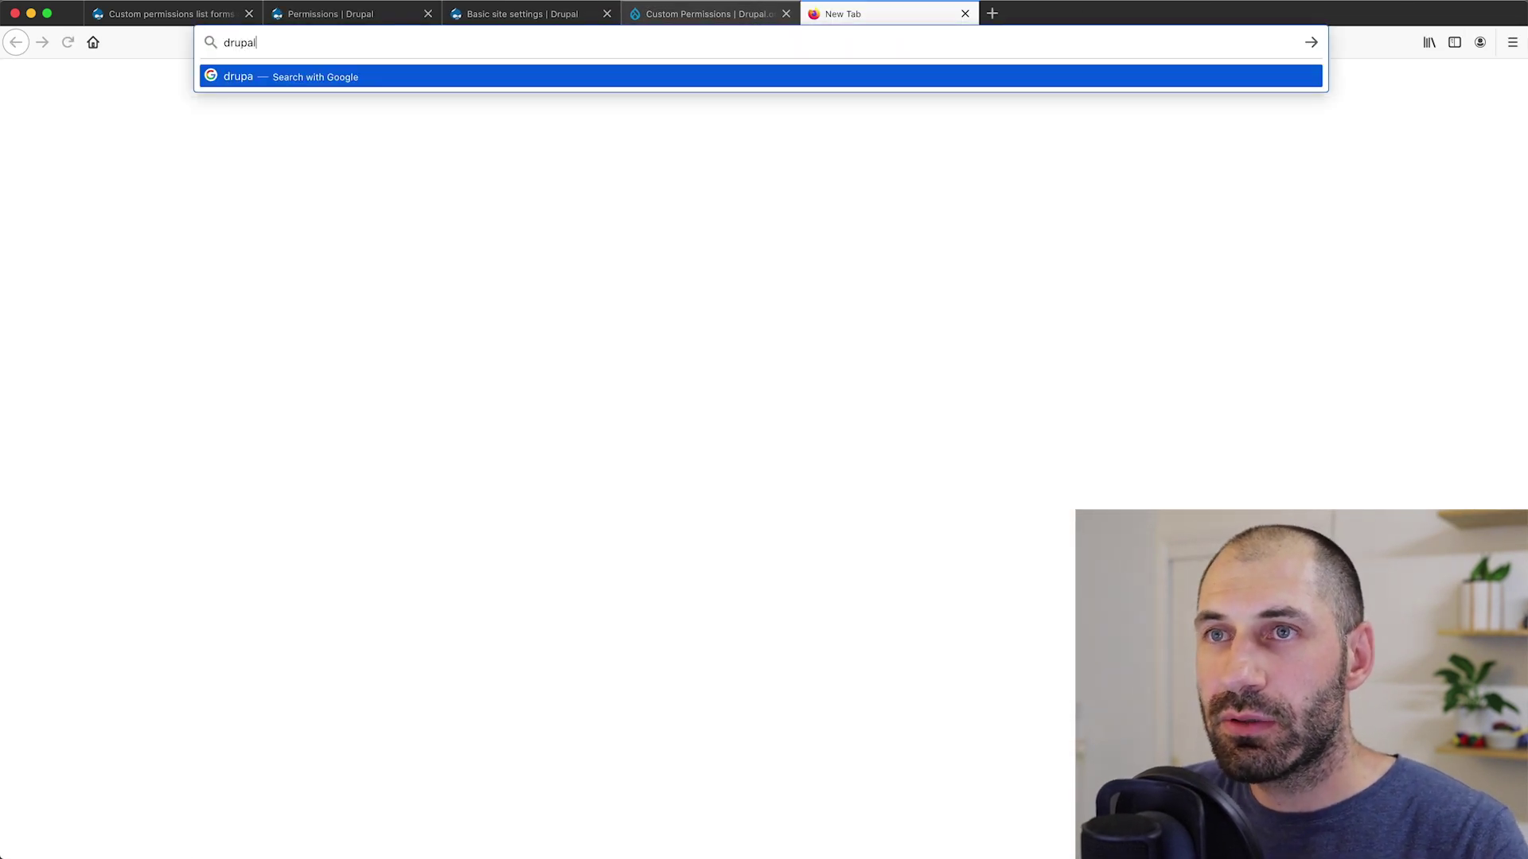
{"action": "key", "text": "Return"}
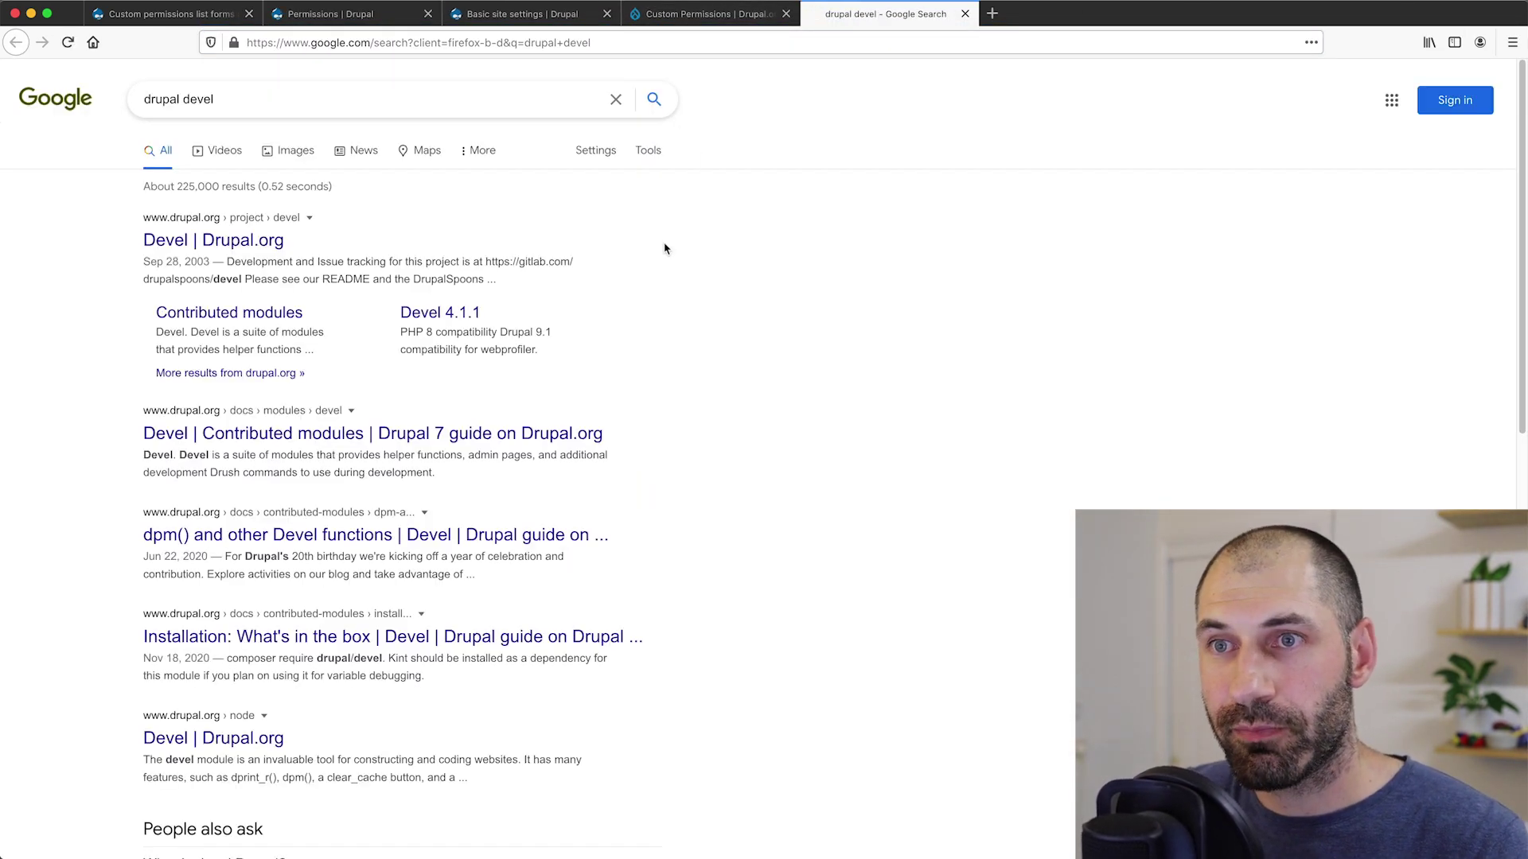
{"action": "left_click", "coordinate": [233, 242]}
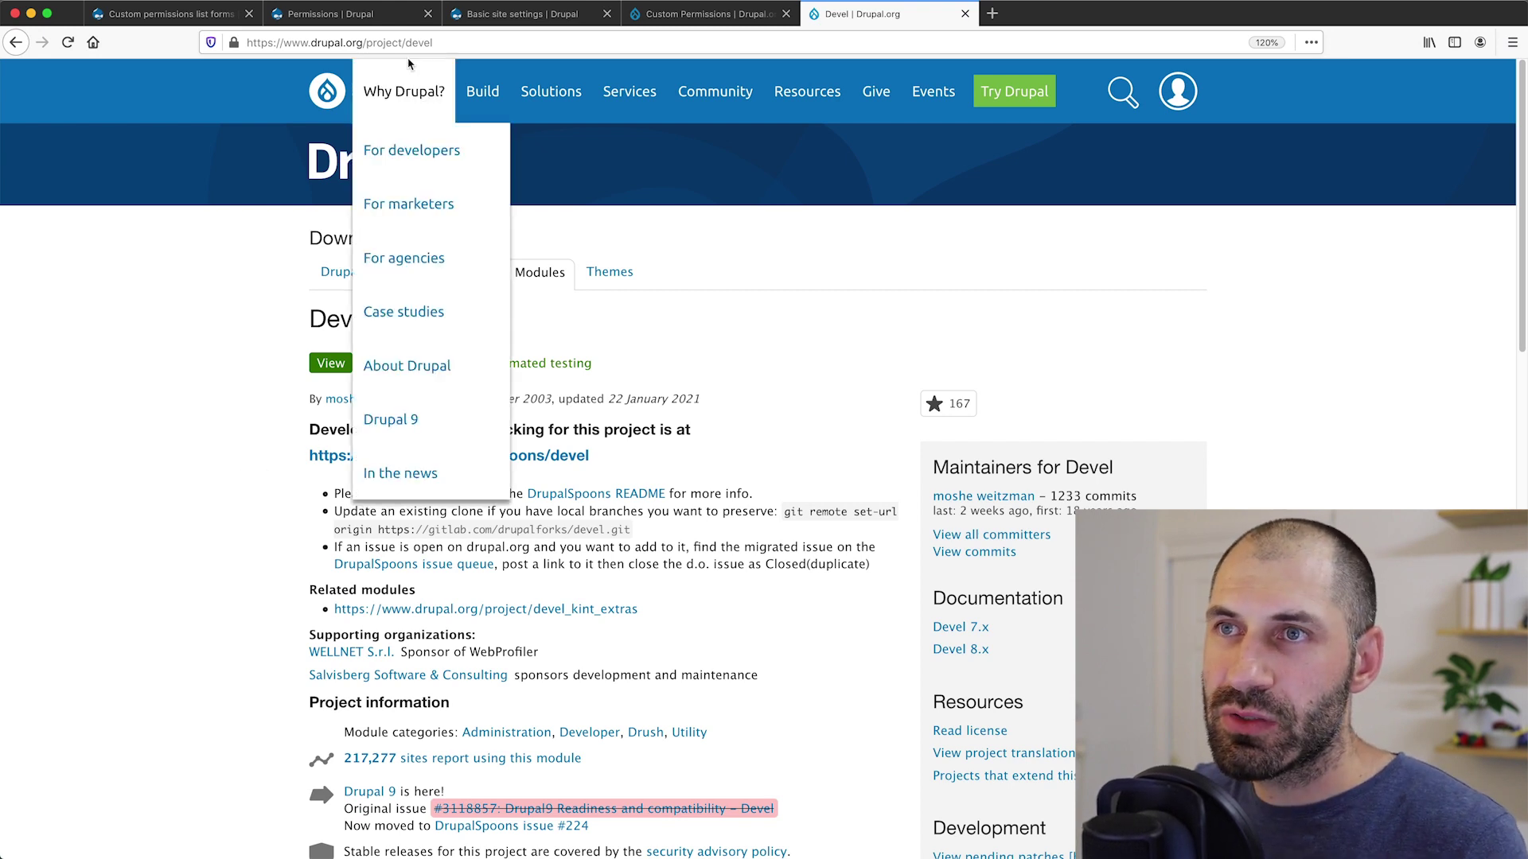
{"action": "double_click", "coordinate": [450, 45]}
{"action": "key", "text": "super+c"}
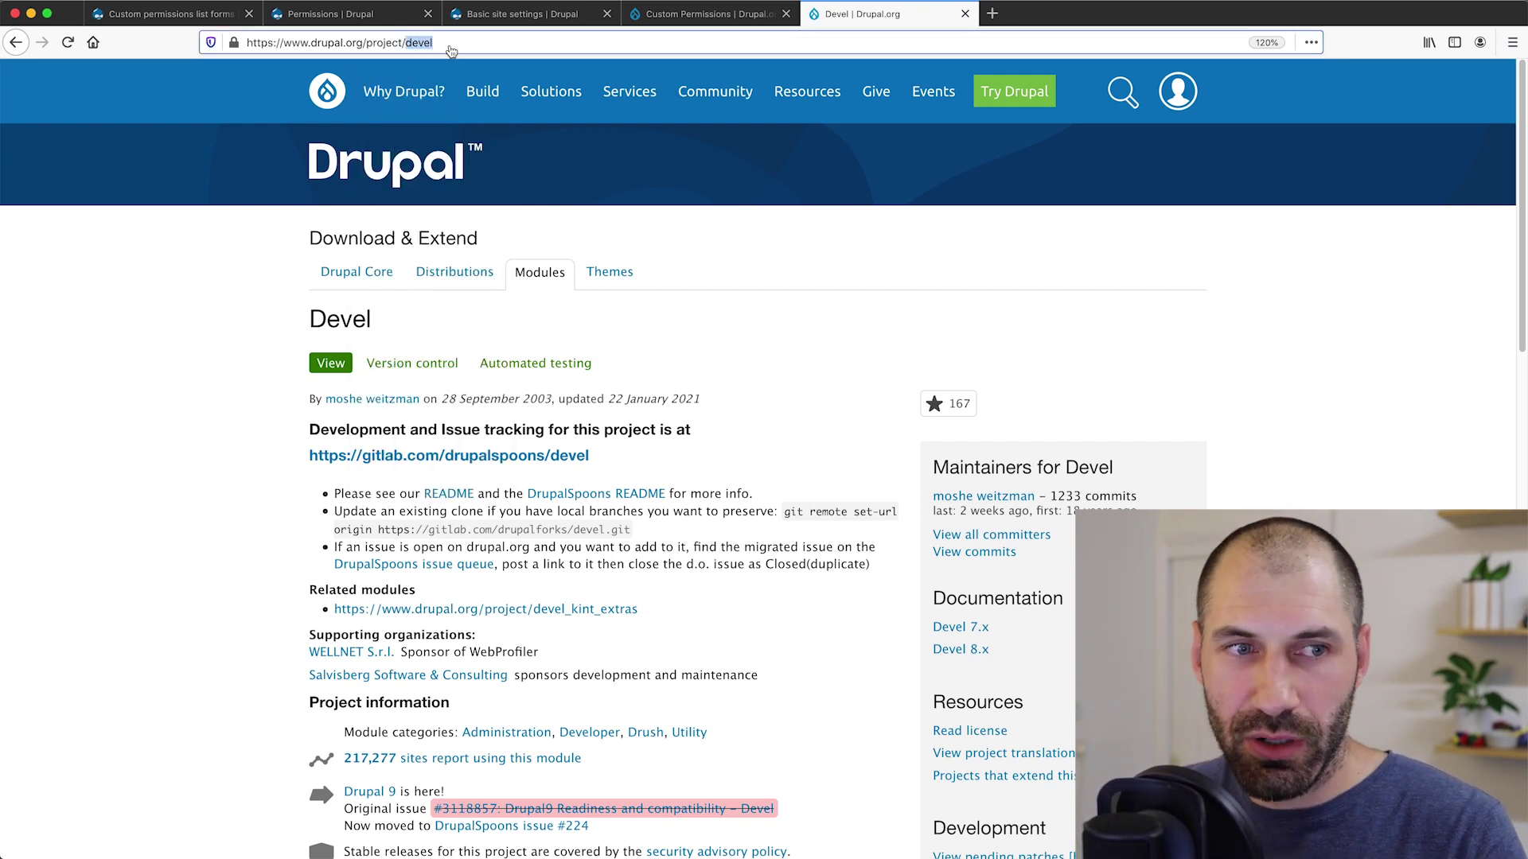
{"action": "key", "text": "super+Tab"}
Install drupal/devel 4.1.1 with lando composer require, then go back to the Custom permissions list.
{"action": "type", "text": "clear"}
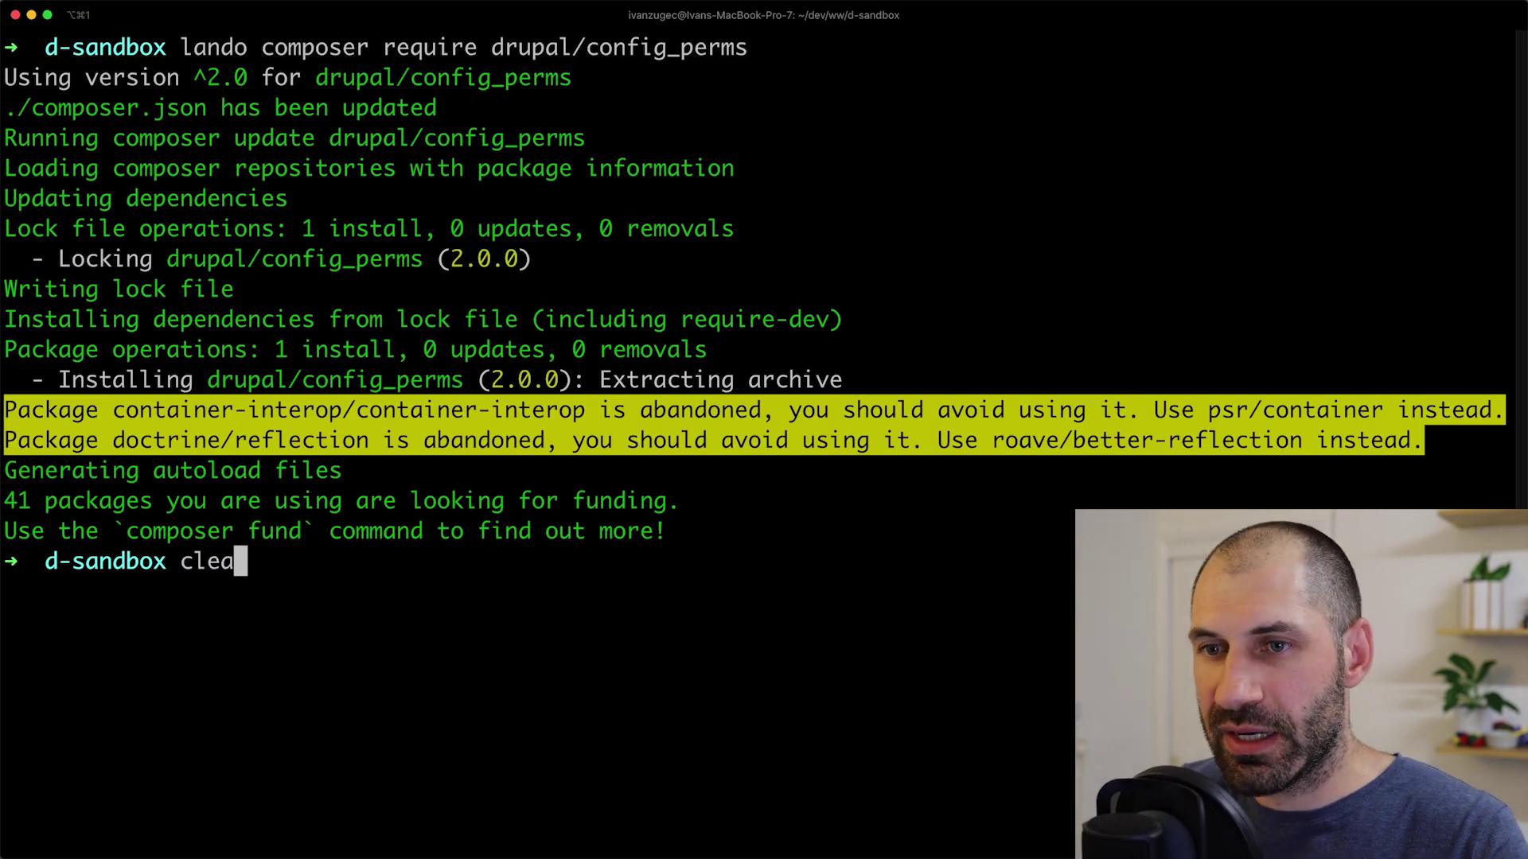
{"action": "key", "text": "Return"}
{"action": "key", "text": "Up"}
{"action": "key", "text": "Up"}
{"action": "key", "text": "BackSpace"}
{"action": "key", "text": "BackSpace"}
{"action": "key", "text": "BackSpace"}
{"action": "key", "text": "BackSpace"}
{"action": "key", "text": "BackSpace"}
{"action": "key", "text": "BackSpace"}
{"action": "key", "text": "BackSpace"}
{"action": "key", "text": "BackSpace"}
{"action": "key", "text": "BackSpace"}
{"action": "key", "text": "BackSpace"}
{"action": "key", "text": "BackSpace"}
{"action": "key", "text": "BackSpace"}
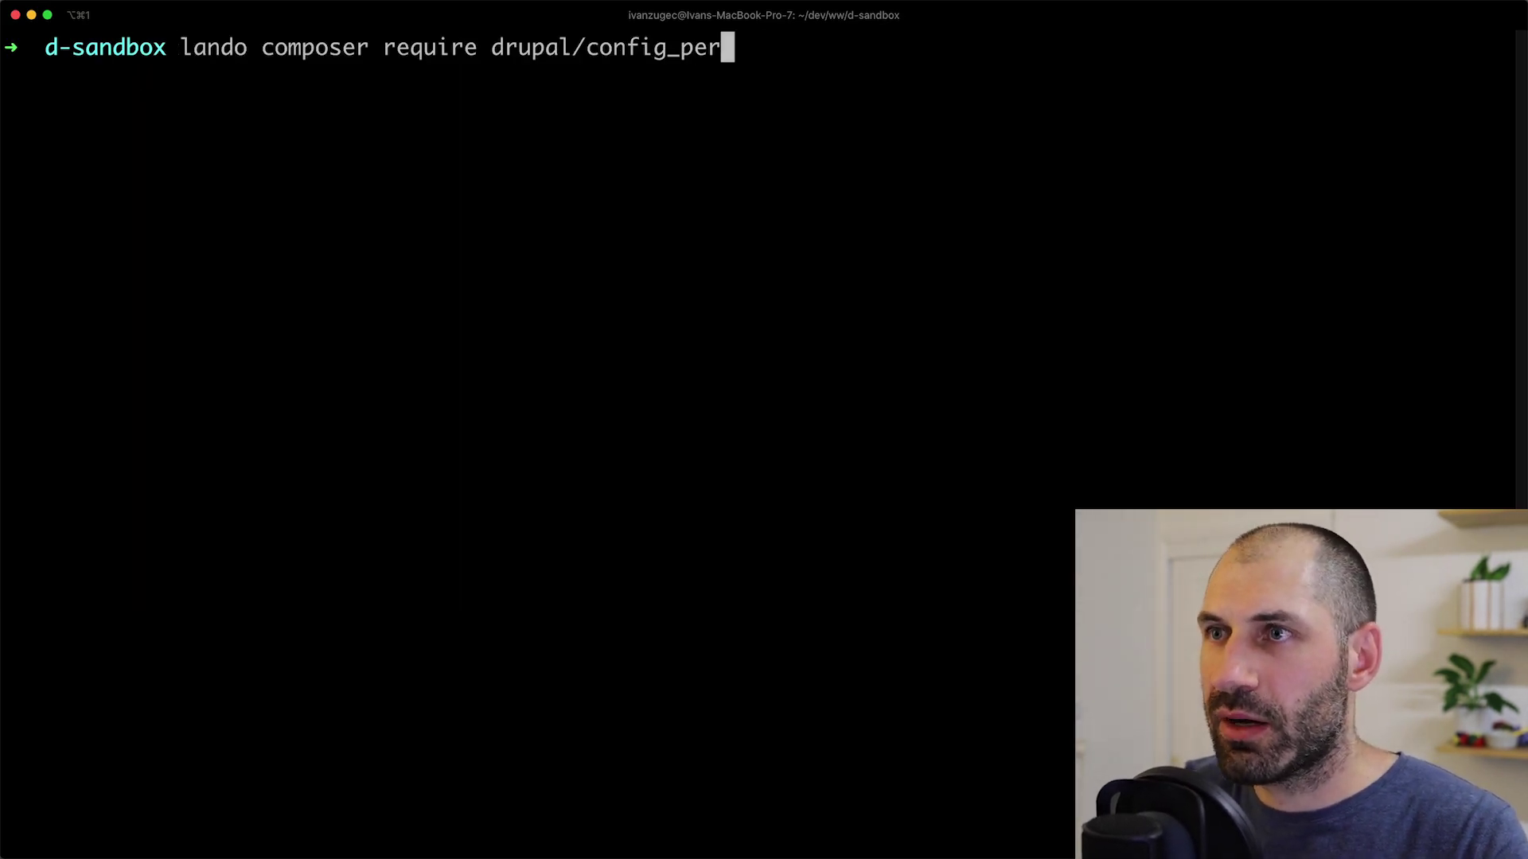
{"action": "key", "text": "super+v"}
{"action": "key", "text": "Return"}
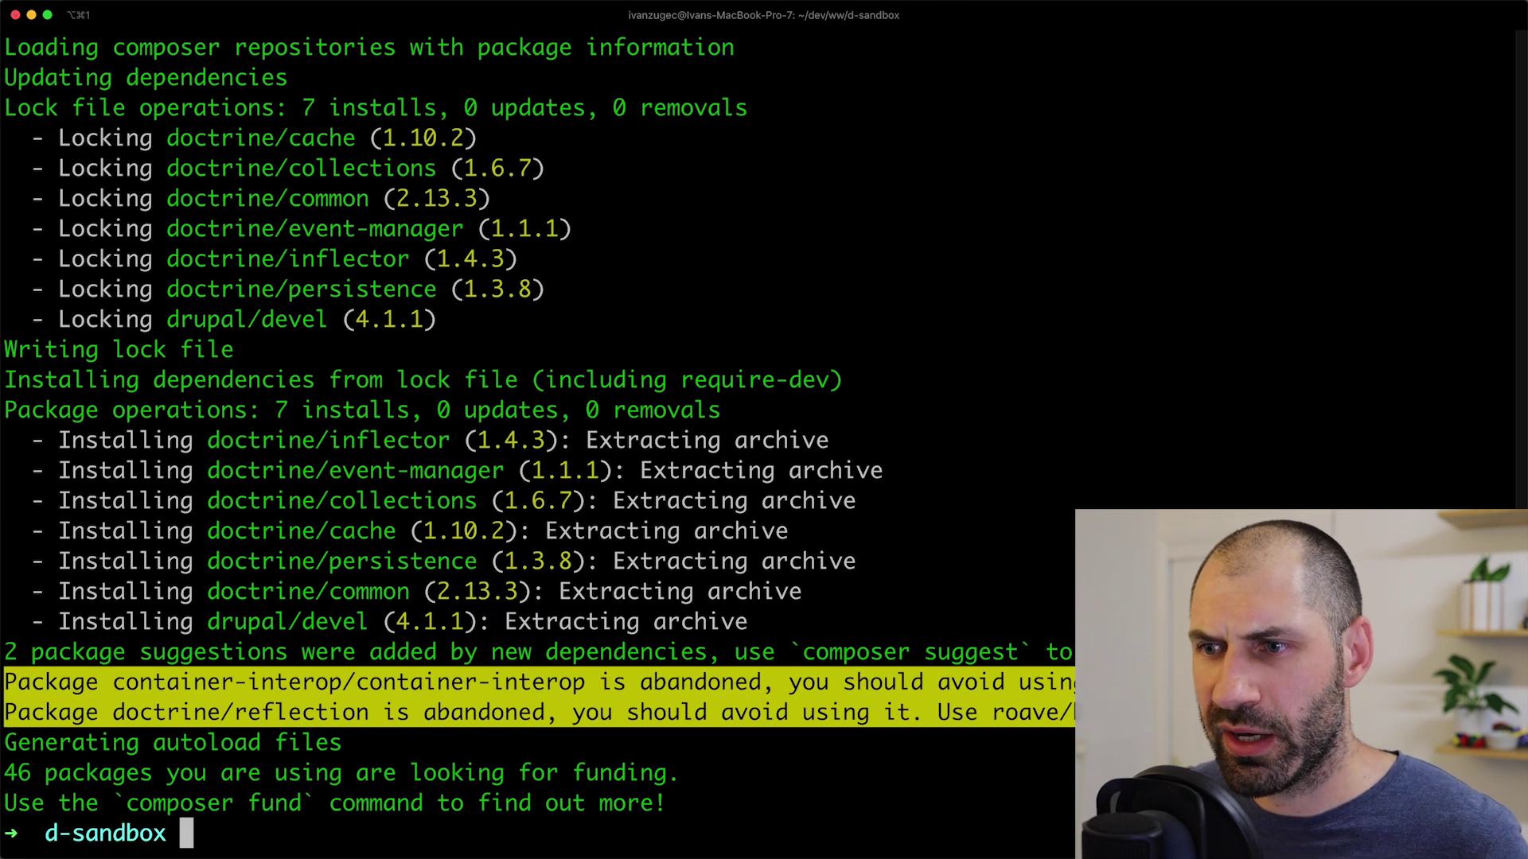
{"action": "key", "text": "super+Tab"}
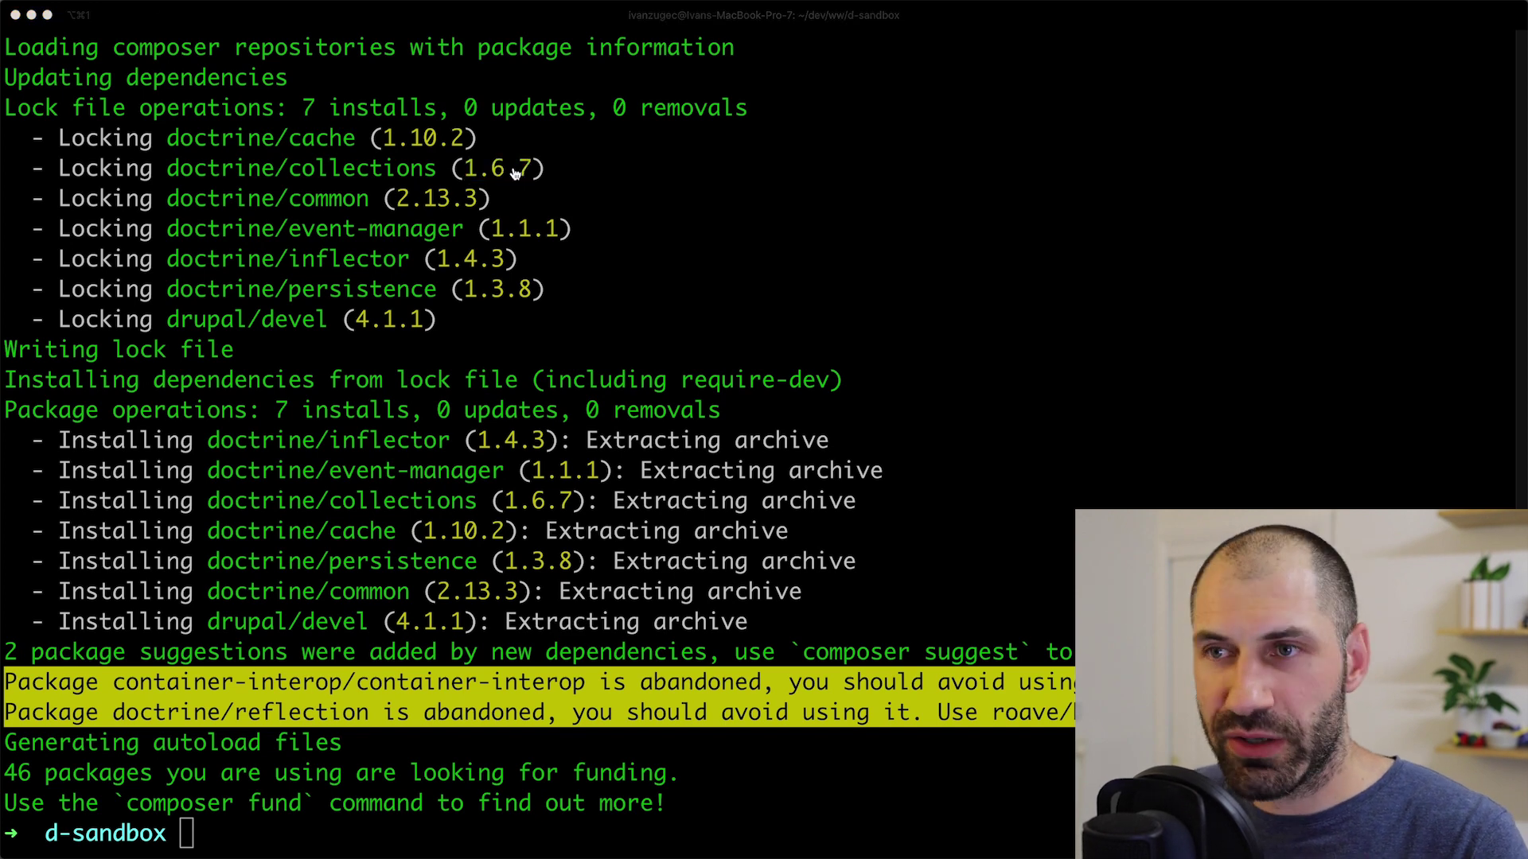
{"action": "left_click", "coordinate": [171, 14]}
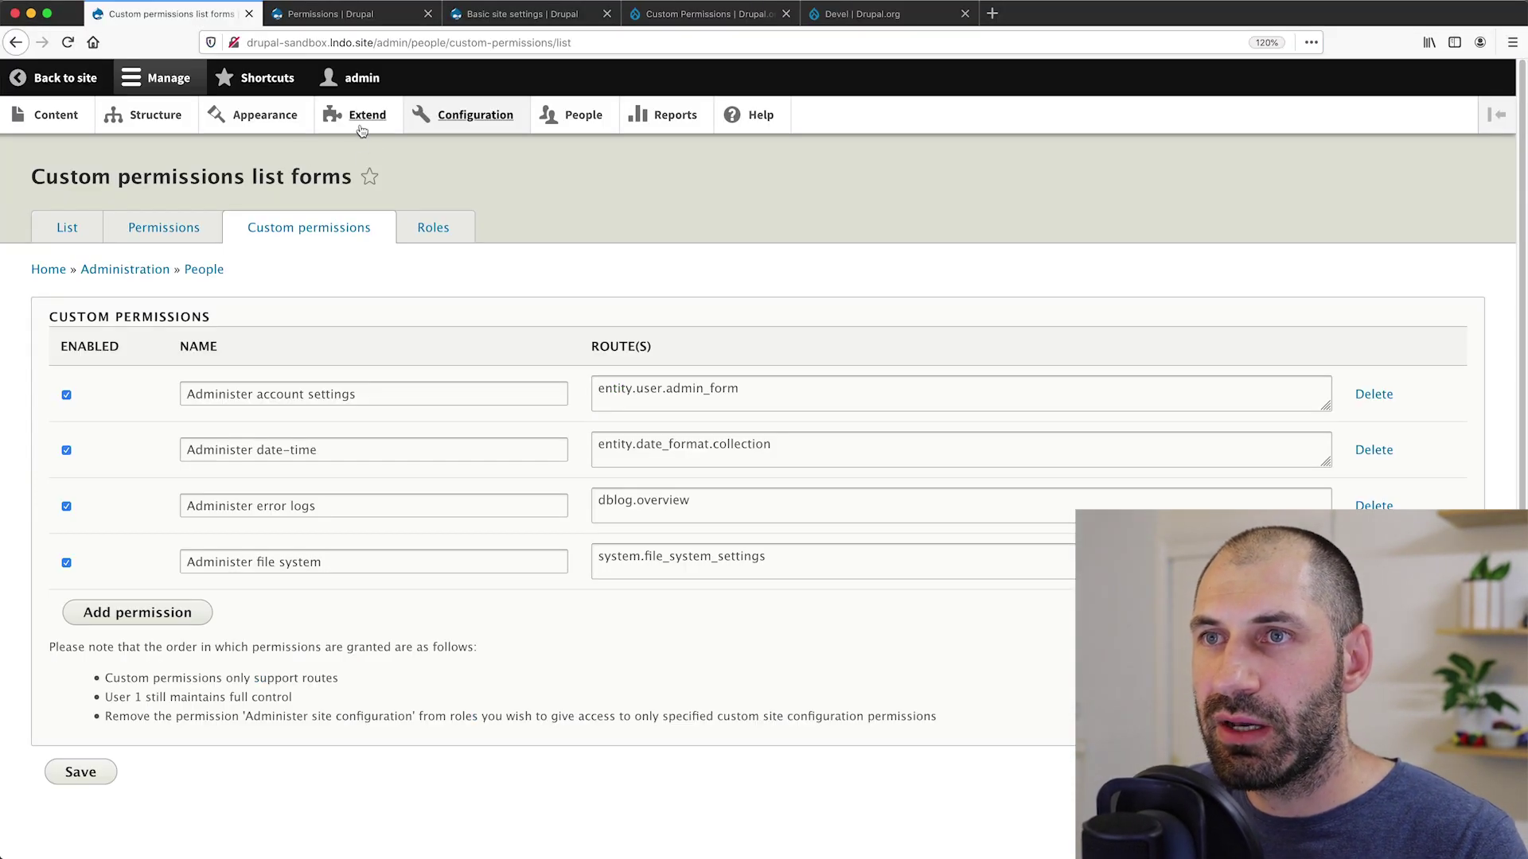
Install the Devel module from Extend and open Devel's Routes Info page.
{"action": "left_click", "coordinate": [366, 125]}
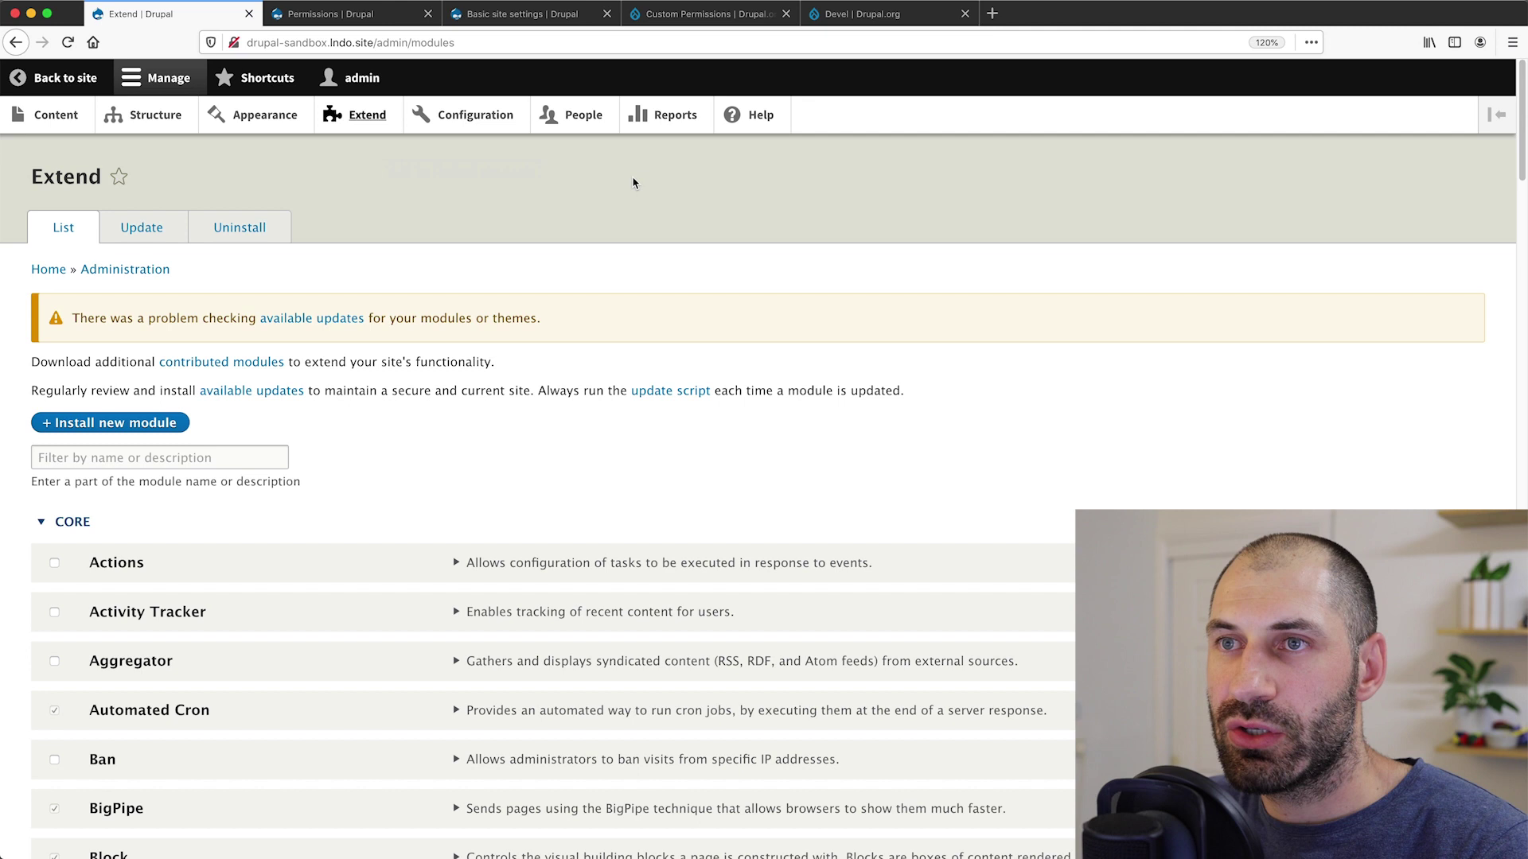
{"action": "left_click", "coordinate": [149, 459]}
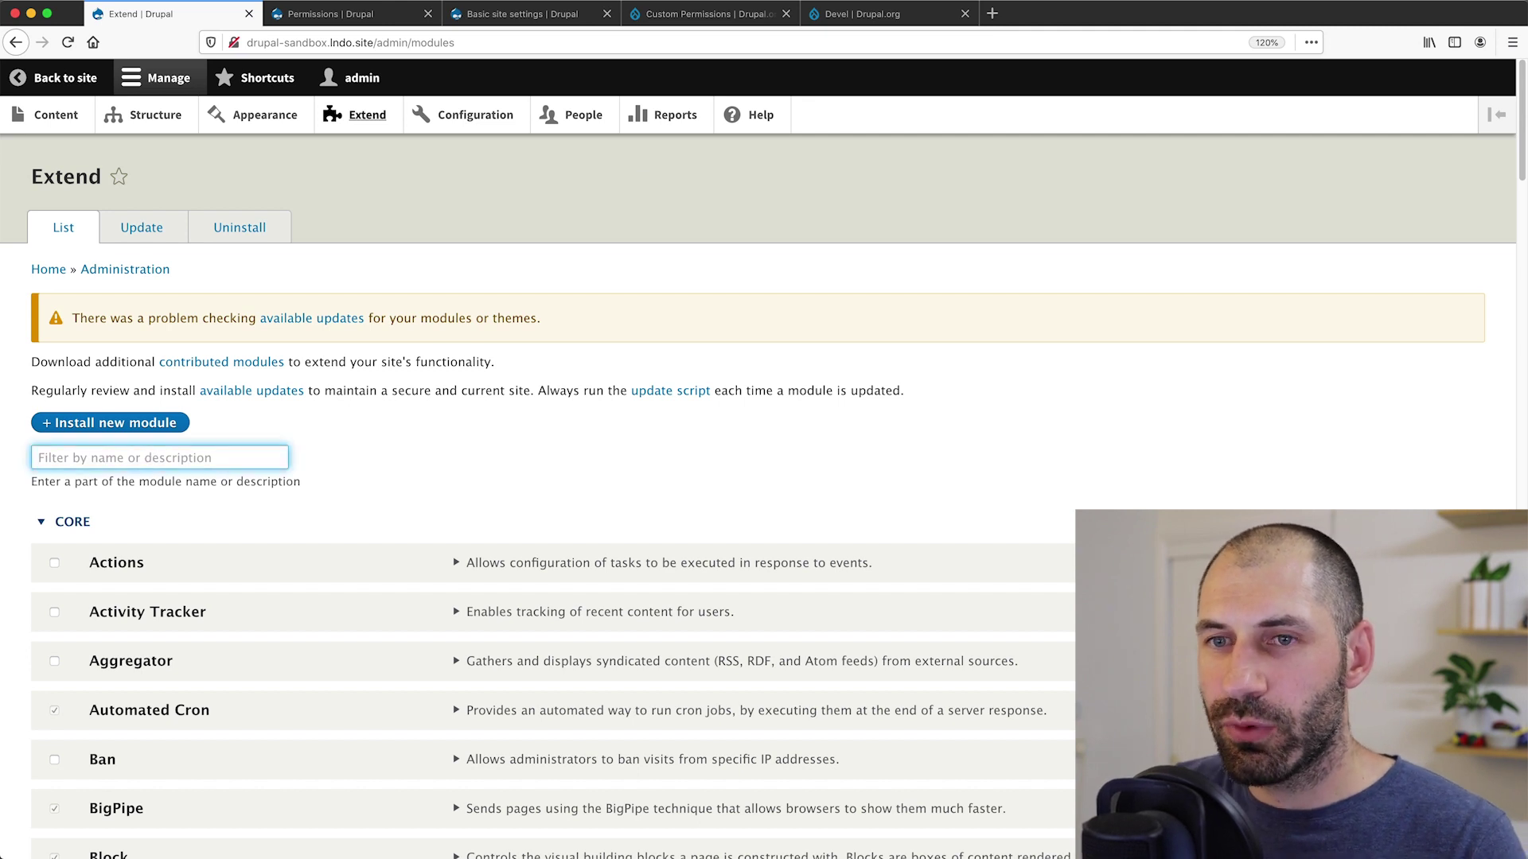
{"action": "type", "text": "devel"}
{"action": "left_click", "coordinate": [109, 572]}
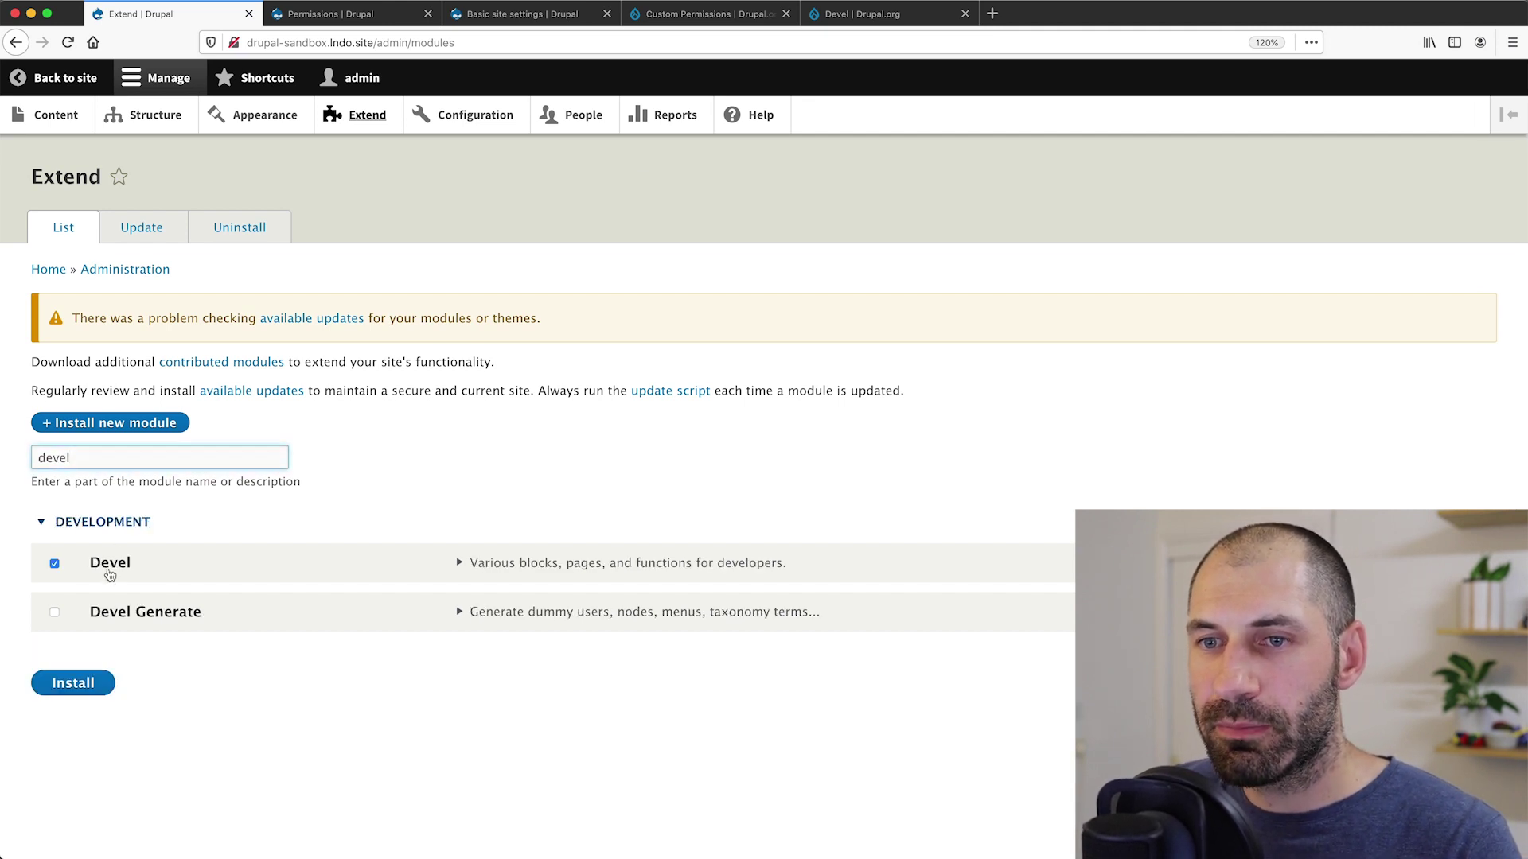
{"action": "left_click", "coordinate": [94, 689]}
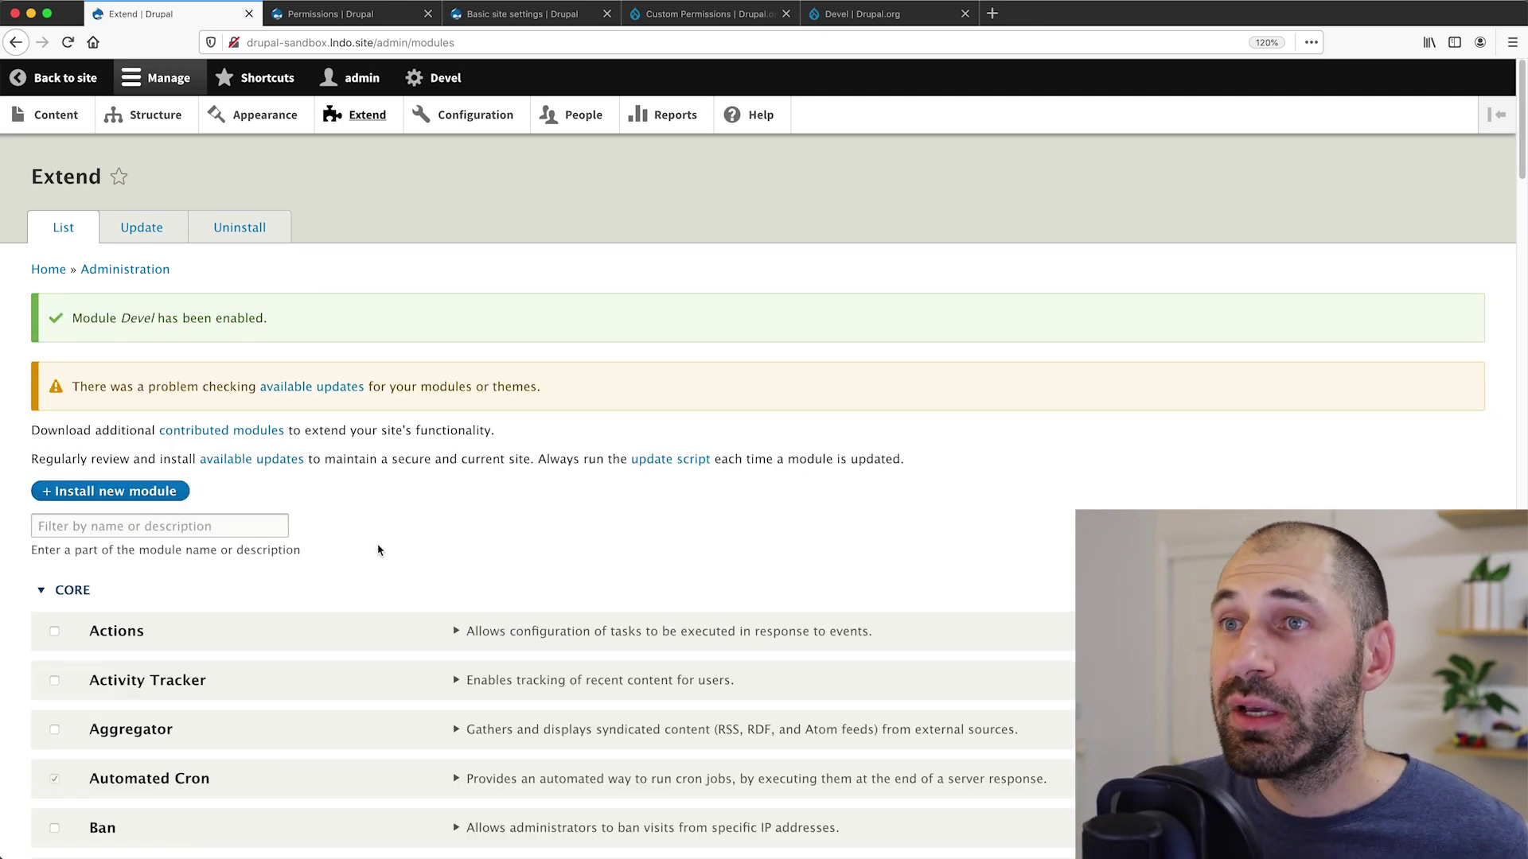
{"action": "left_click", "coordinate": [440, 84]}
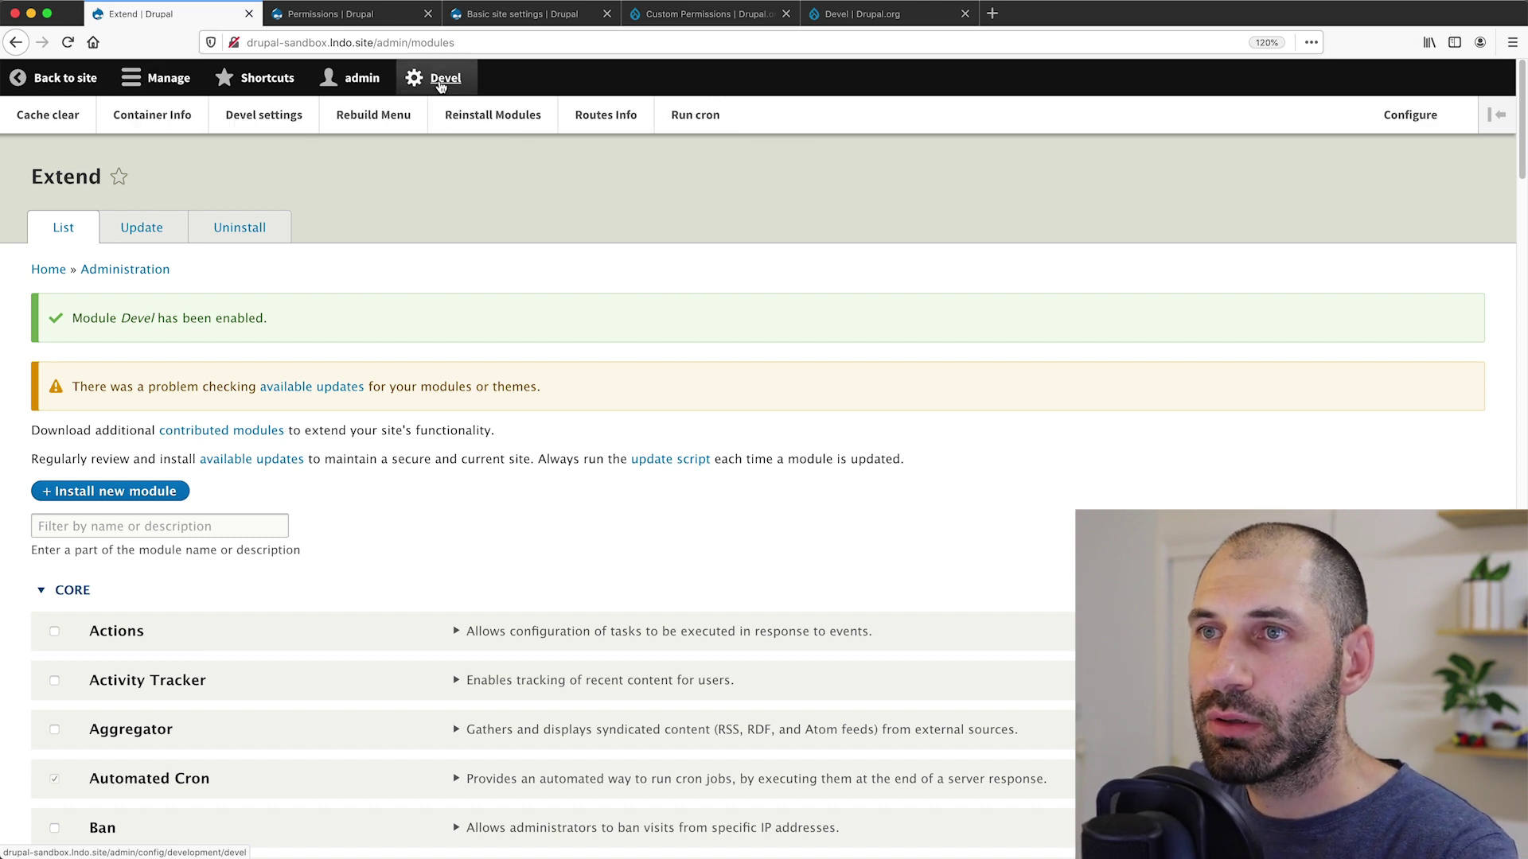
{"action": "left_click", "coordinate": [615, 123]}
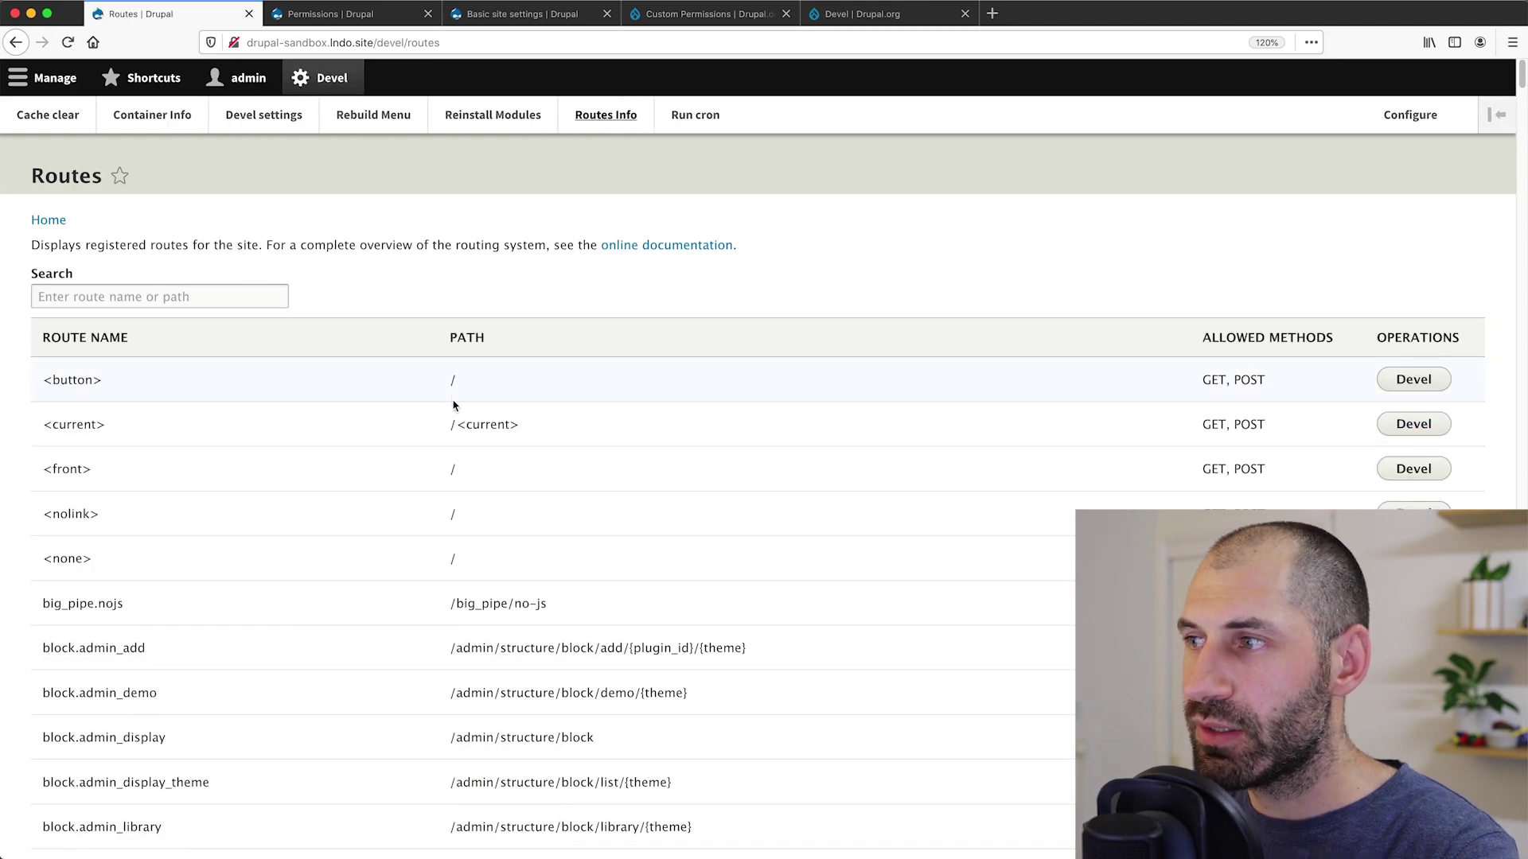
Search the Devel routes for '/admin/config' and browse the matching routes.
{"action": "scroll", "coordinate": [454, 405], "scroll_direction": "down", "scroll_amount": 20}
{"action": "scroll", "coordinate": [453, 407], "scroll_direction": "down", "scroll_amount": 15}
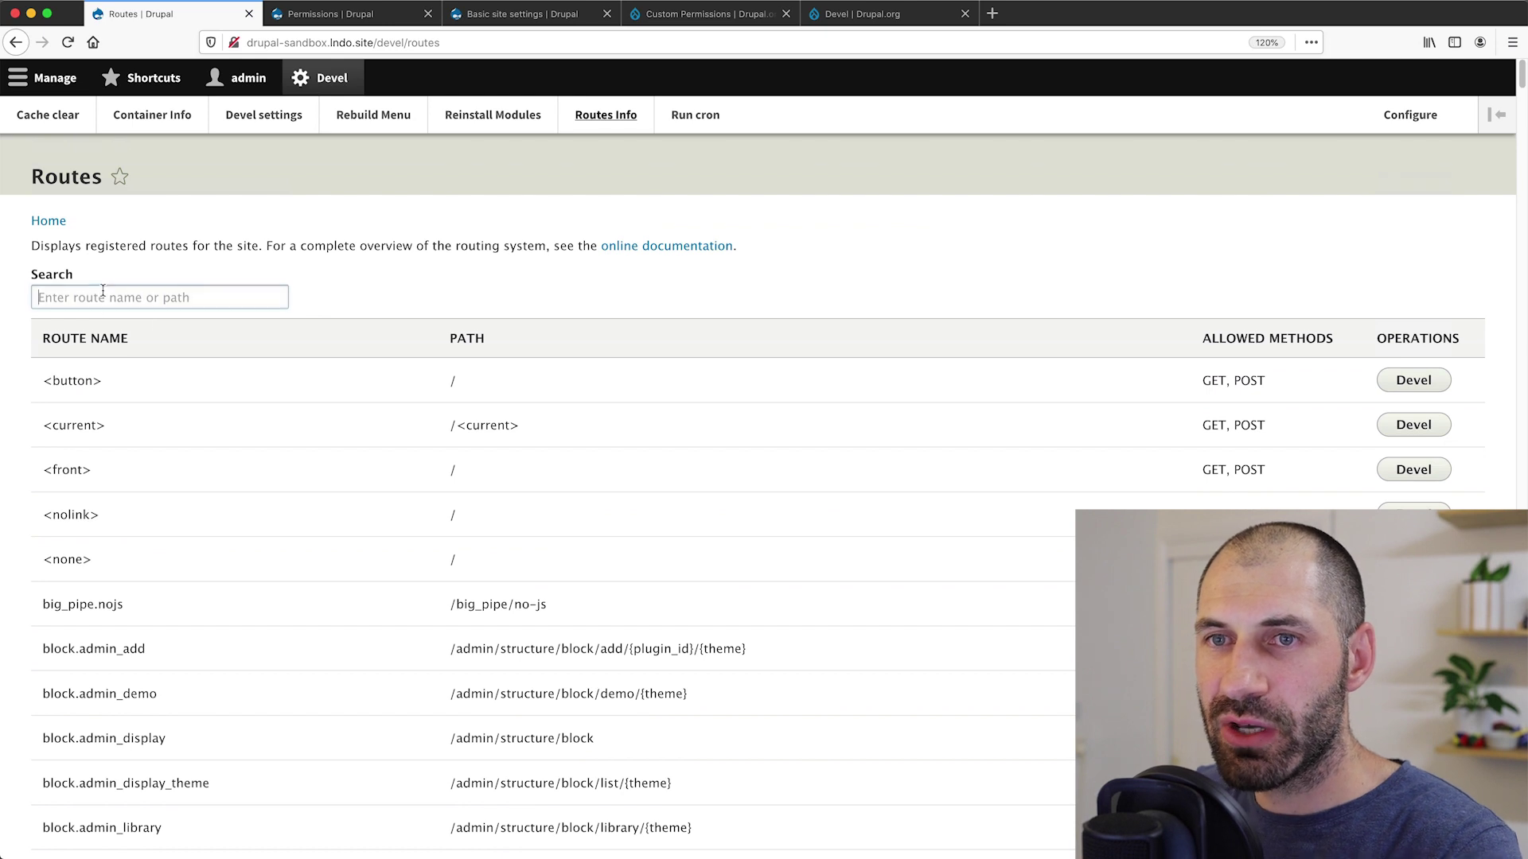
{"action": "left_click", "coordinate": [109, 300]}
{"action": "type", "text": "/"}
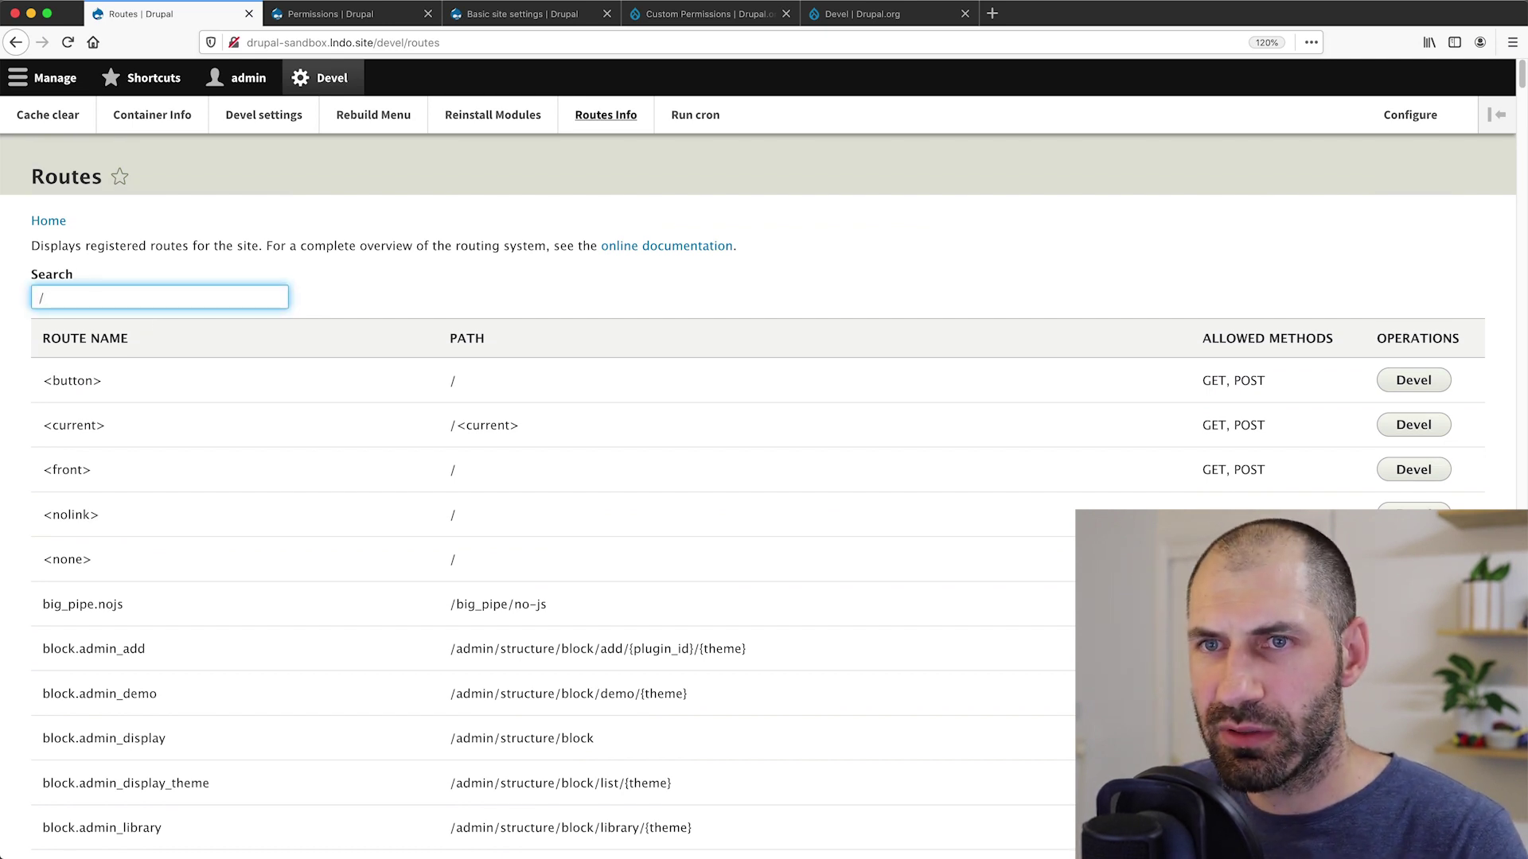
{"action": "type", "text": "admin/config"}
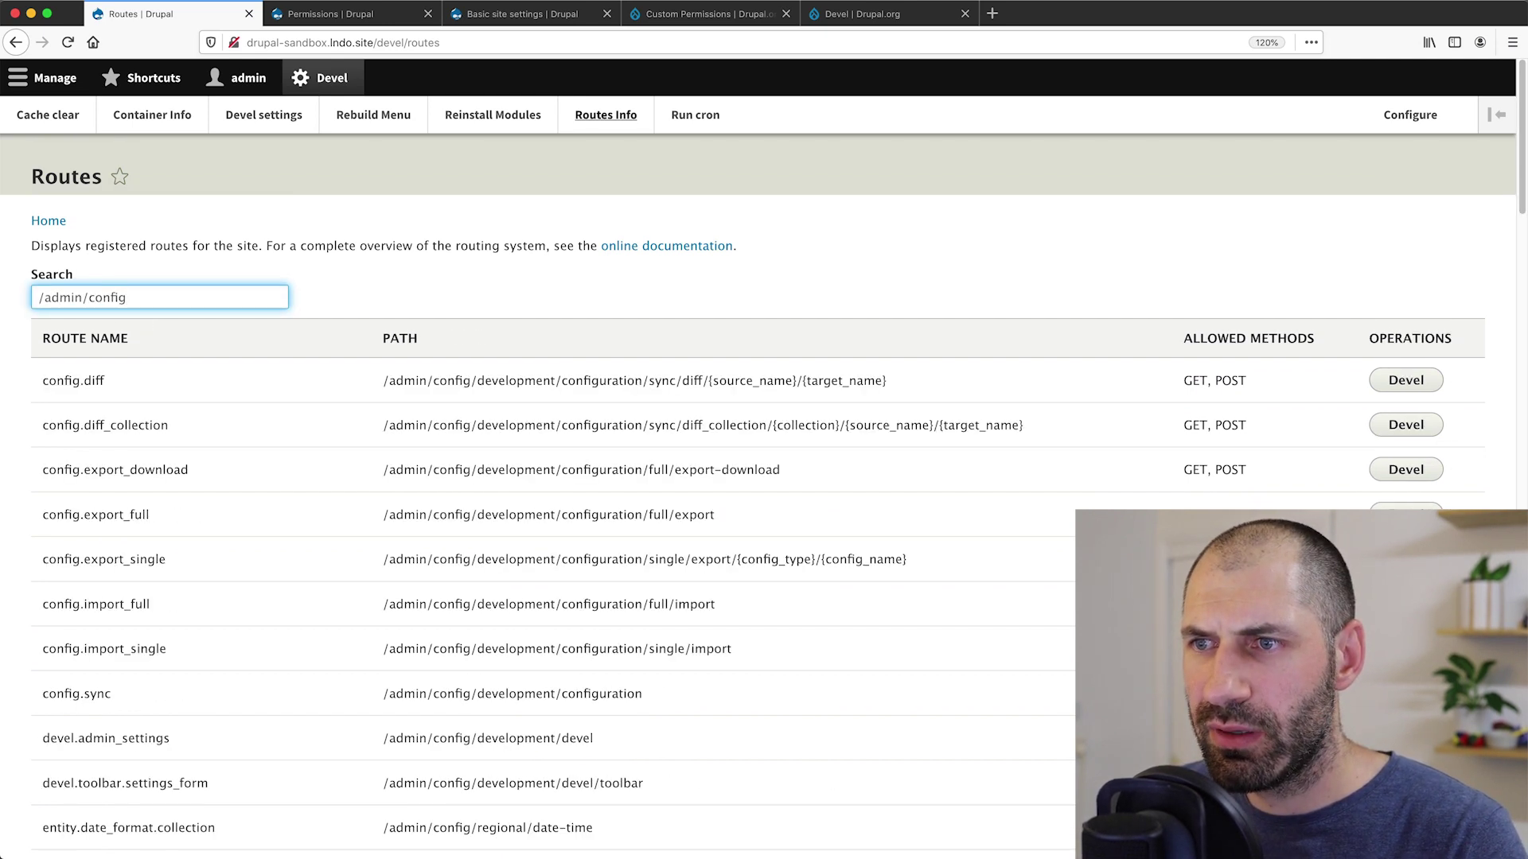
{"action": "scroll", "coordinate": [242, 416], "scroll_direction": "down", "scroll_amount": 3}
{"action": "scroll", "coordinate": [244, 414], "scroll_direction": "up", "scroll_amount": 2}
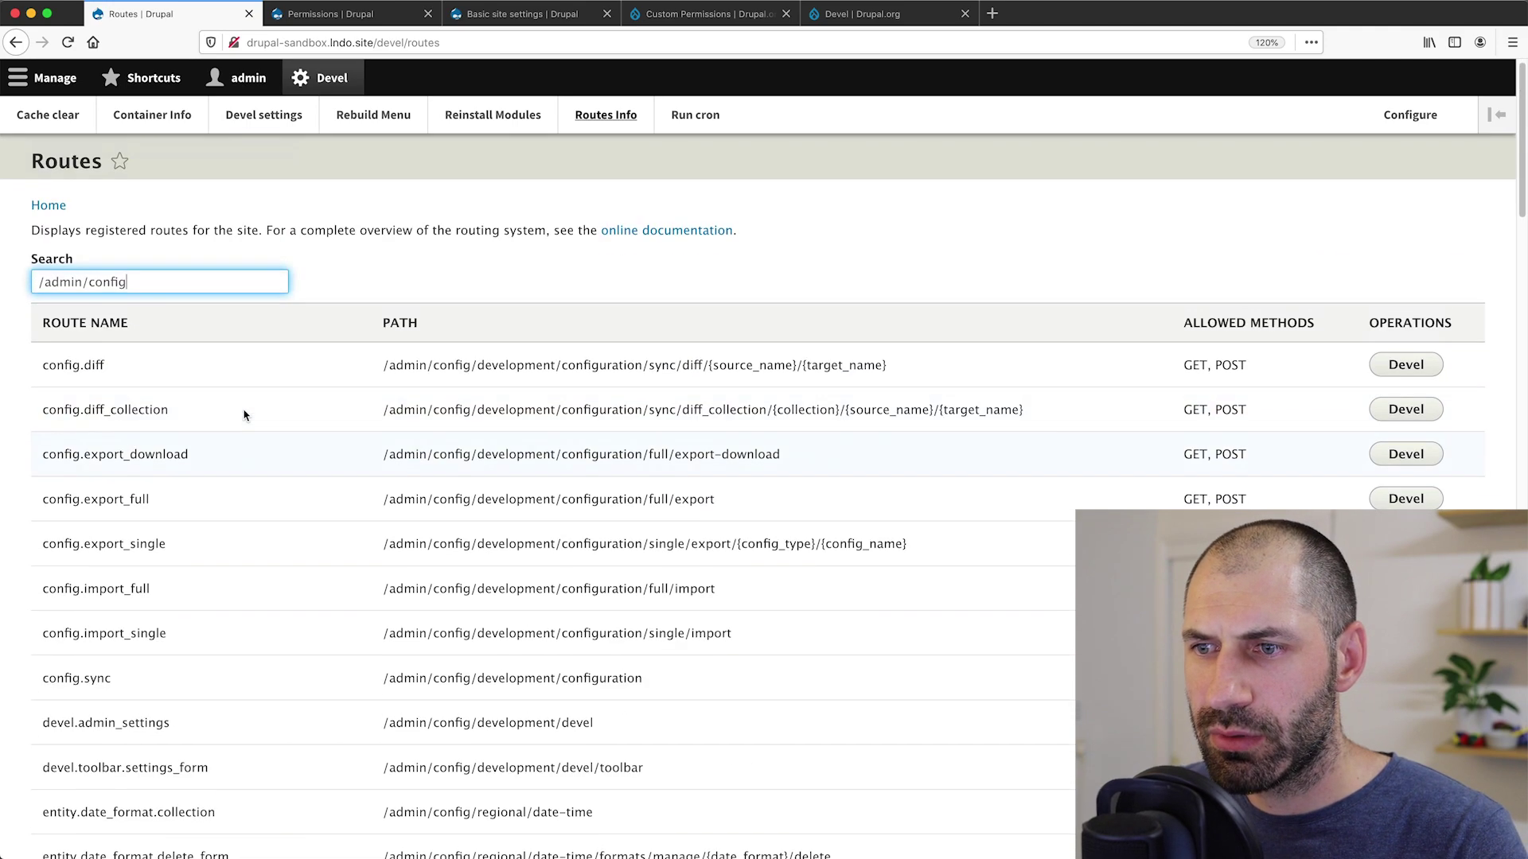
{"action": "scroll", "coordinate": [245, 414], "scroll_direction": "down", "scroll_amount": 10}
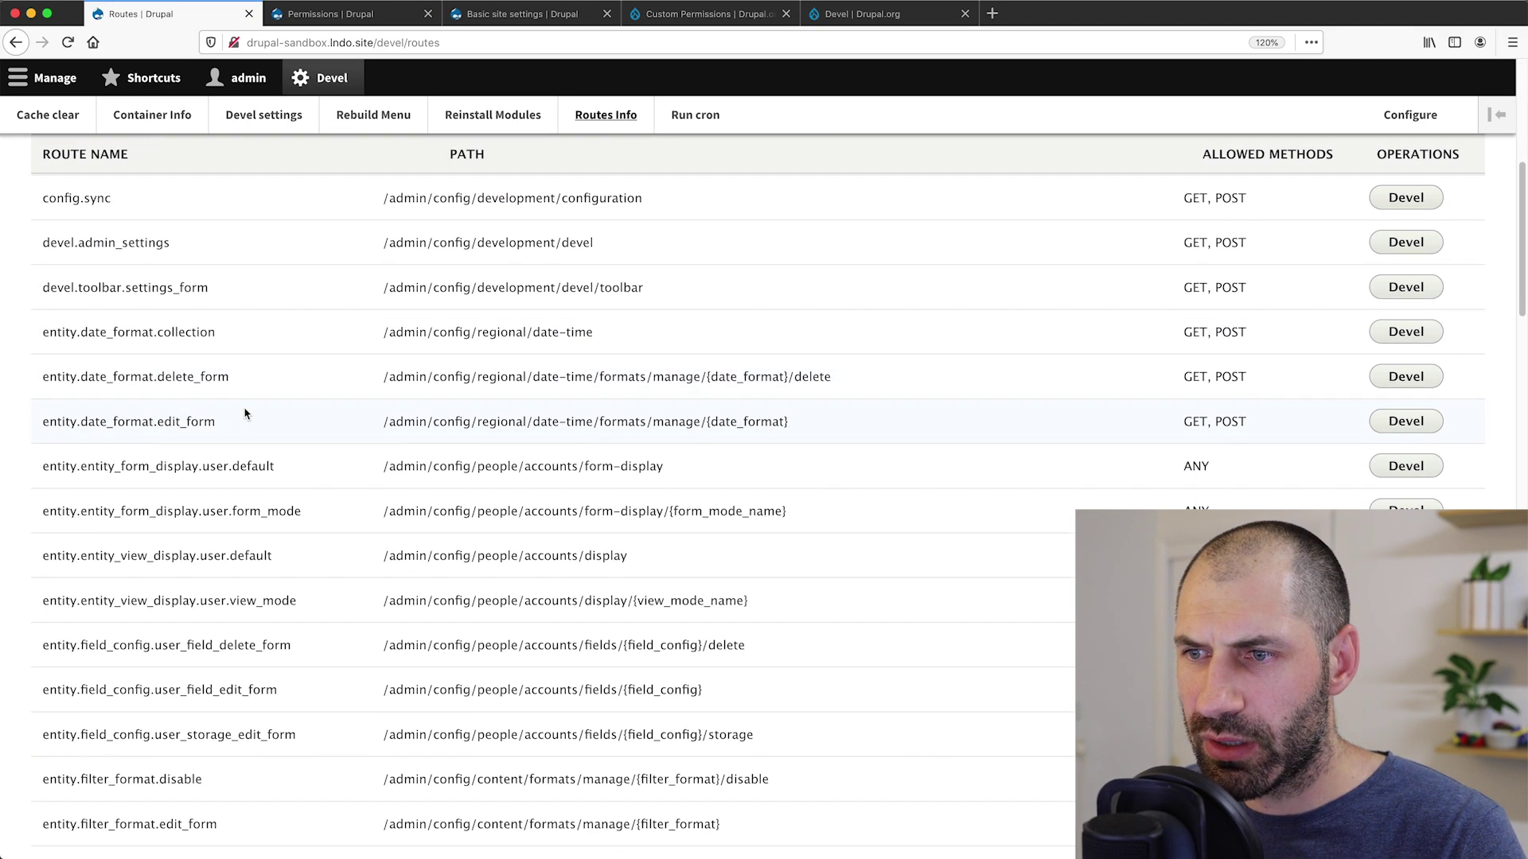
{"action": "scroll", "coordinate": [244, 413], "scroll_direction": "down", "scroll_amount": 15}
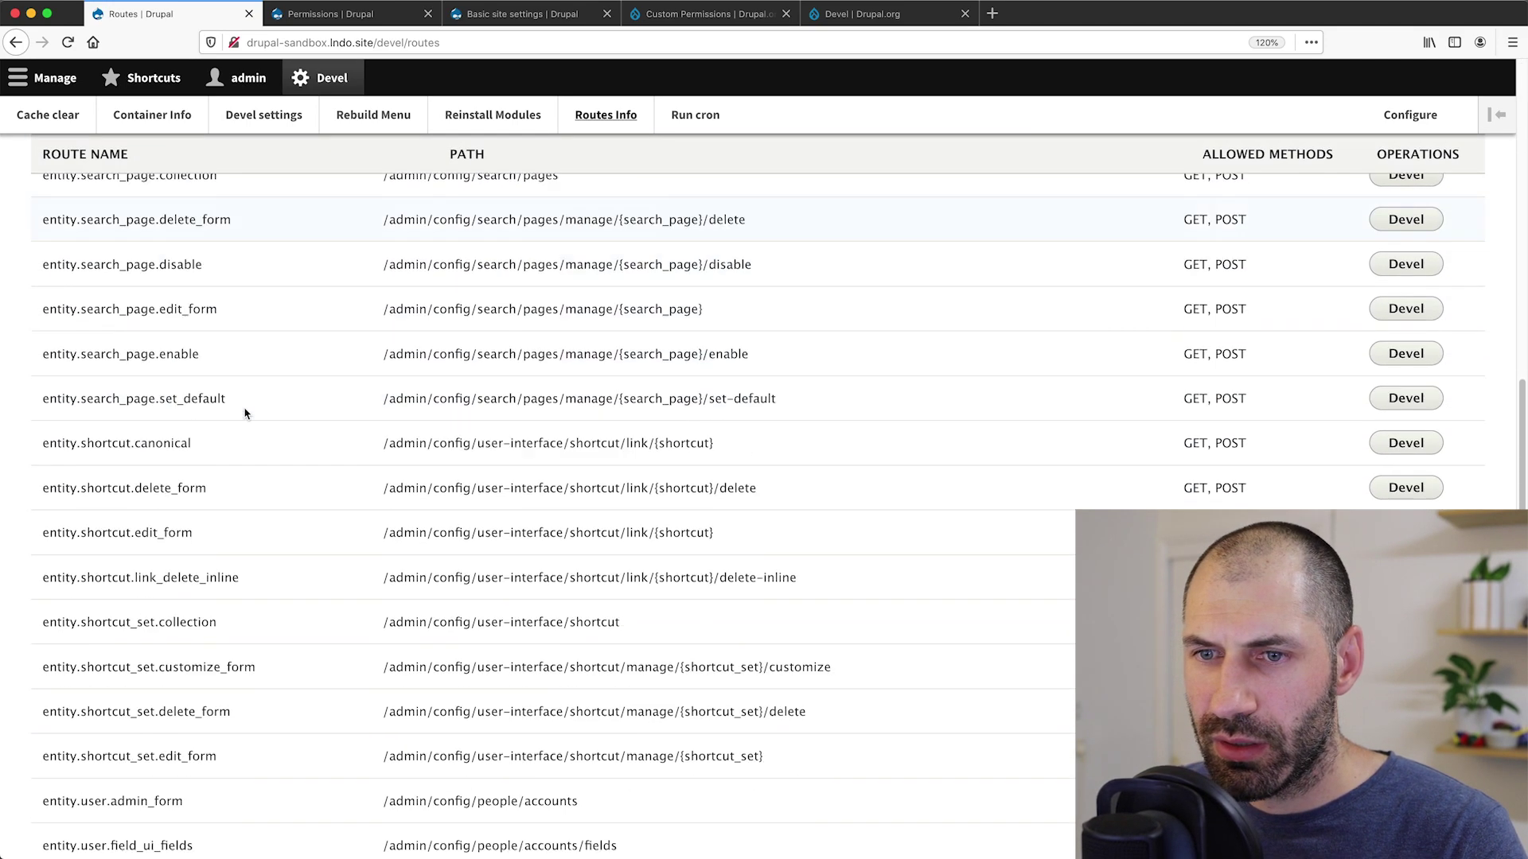
{"action": "scroll", "coordinate": [244, 414], "scroll_direction": "down", "scroll_amount": 5}
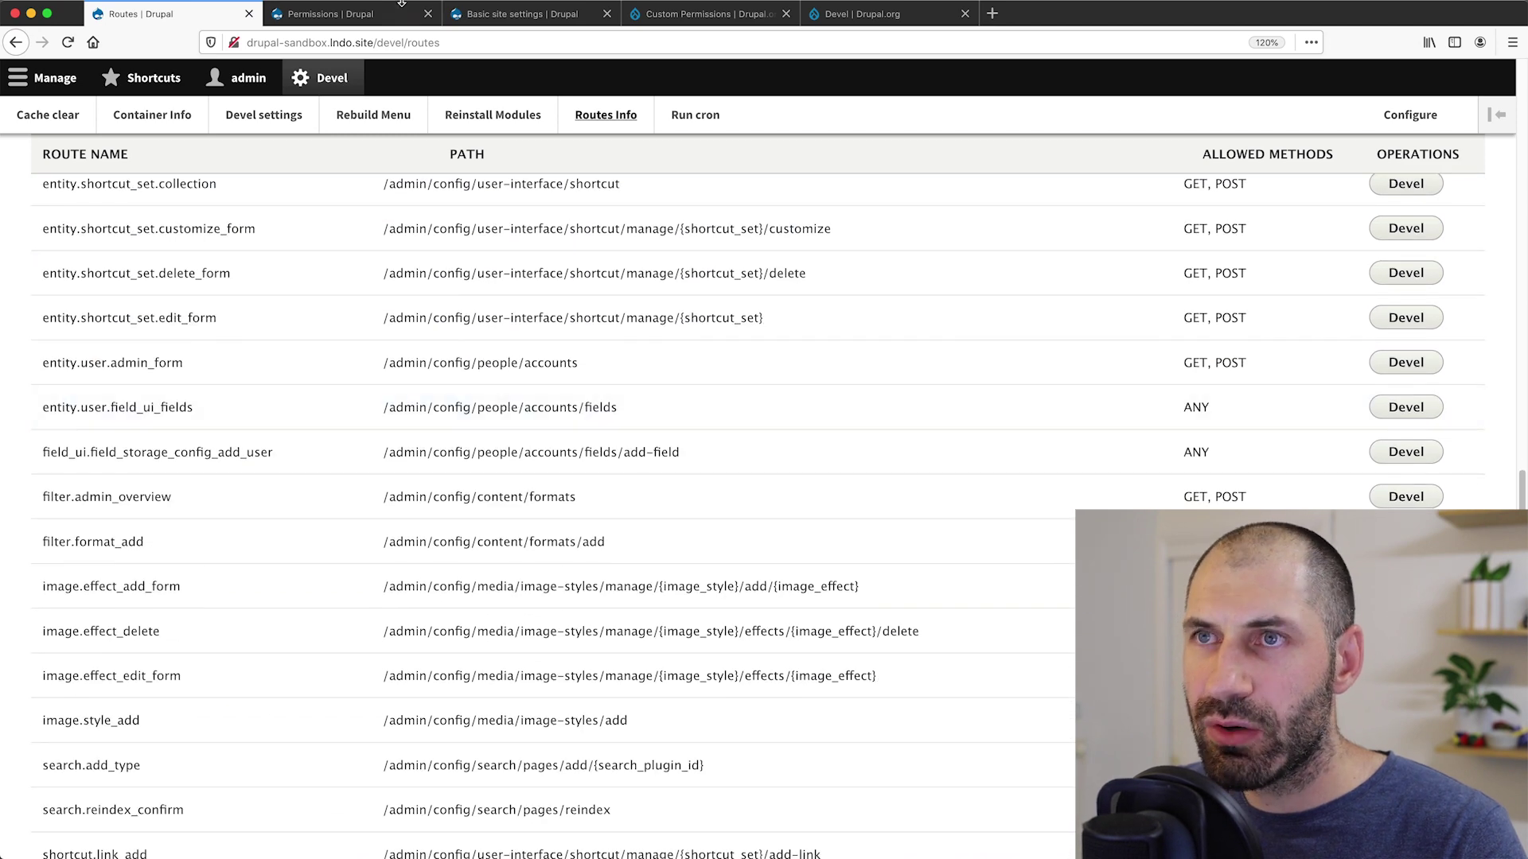
Search the routes by the site-information path copied from the Basic site settings URL.
{"action": "left_click", "coordinate": [495, 15]}
{"action": "left_click_drag", "start_coordinate": [586, 46], "coordinate": [380, 38]}
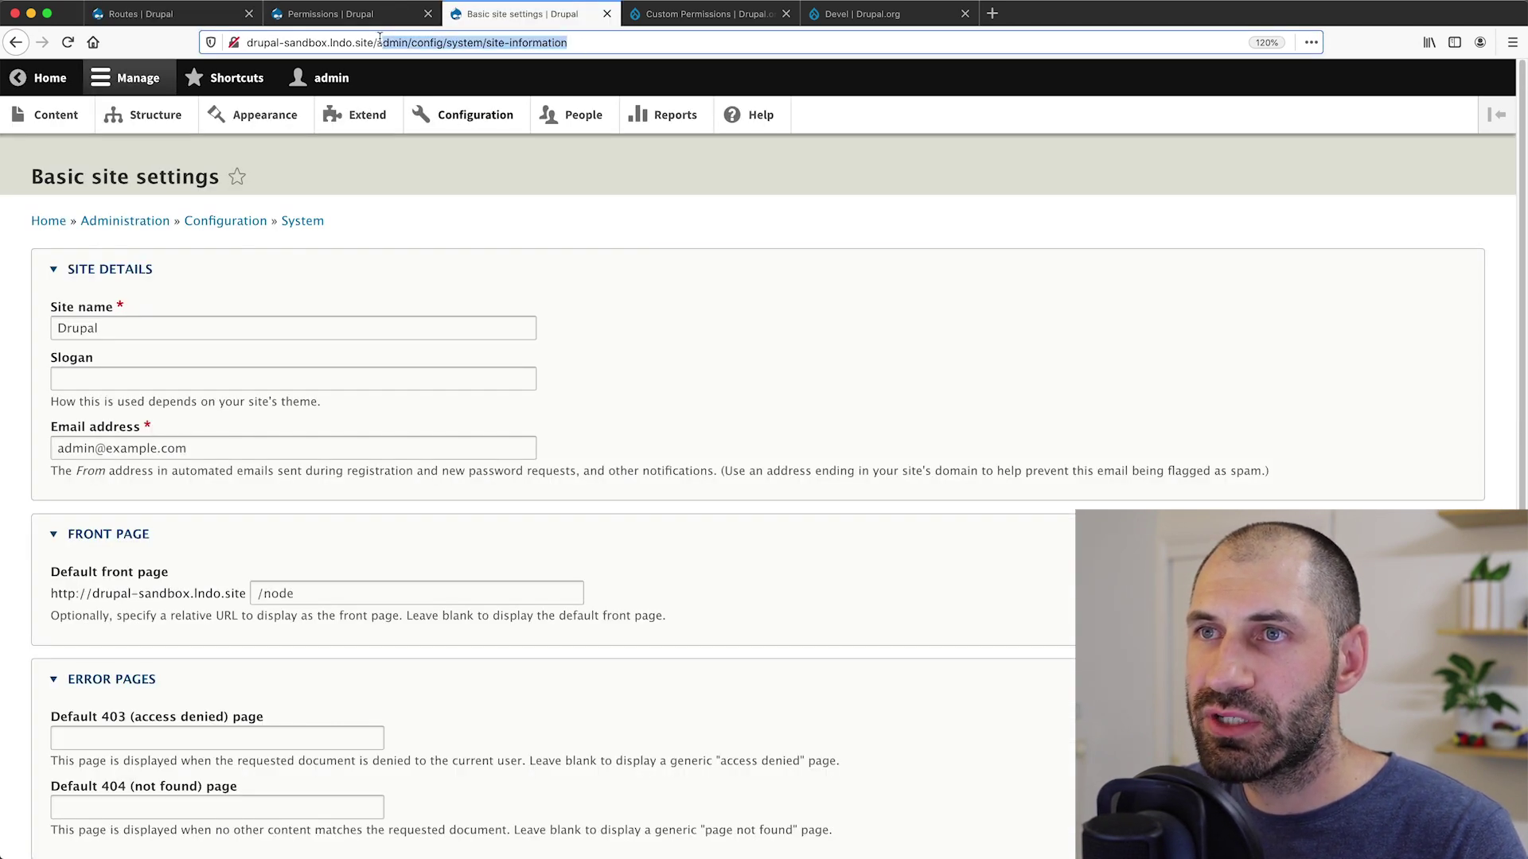
{"action": "right_click", "coordinate": [390, 43]}
{"action": "left_click", "coordinate": [429, 93]}
{"action": "left_click", "coordinate": [173, 14]}
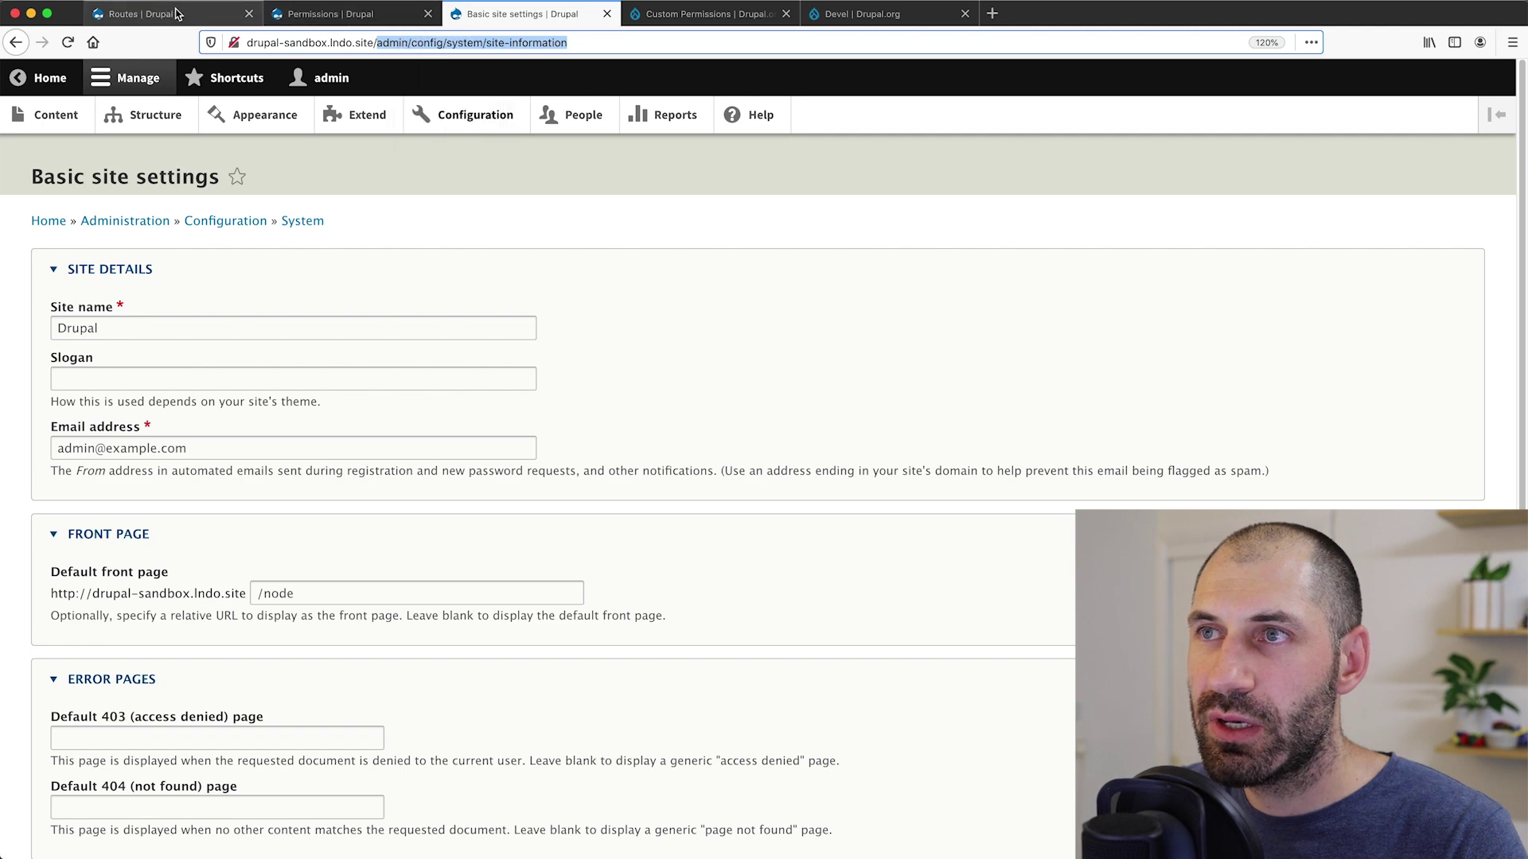
{"action": "scroll", "coordinate": [225, 190], "scroll_direction": "up", "scroll_amount": 10}
{"action": "triple_click", "coordinate": [118, 296]}
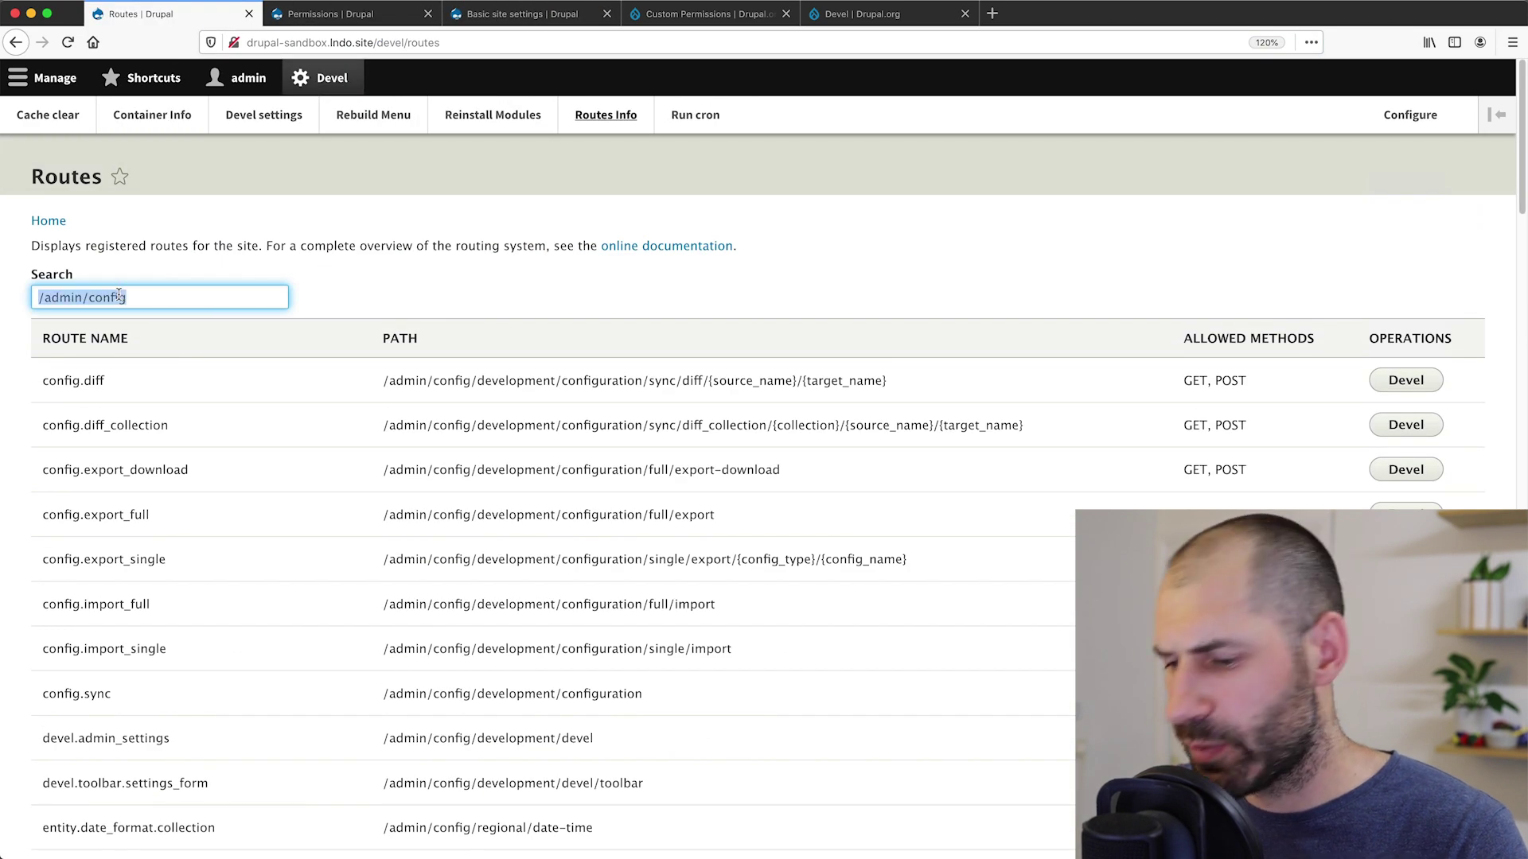
{"action": "key", "text": "super+v"}
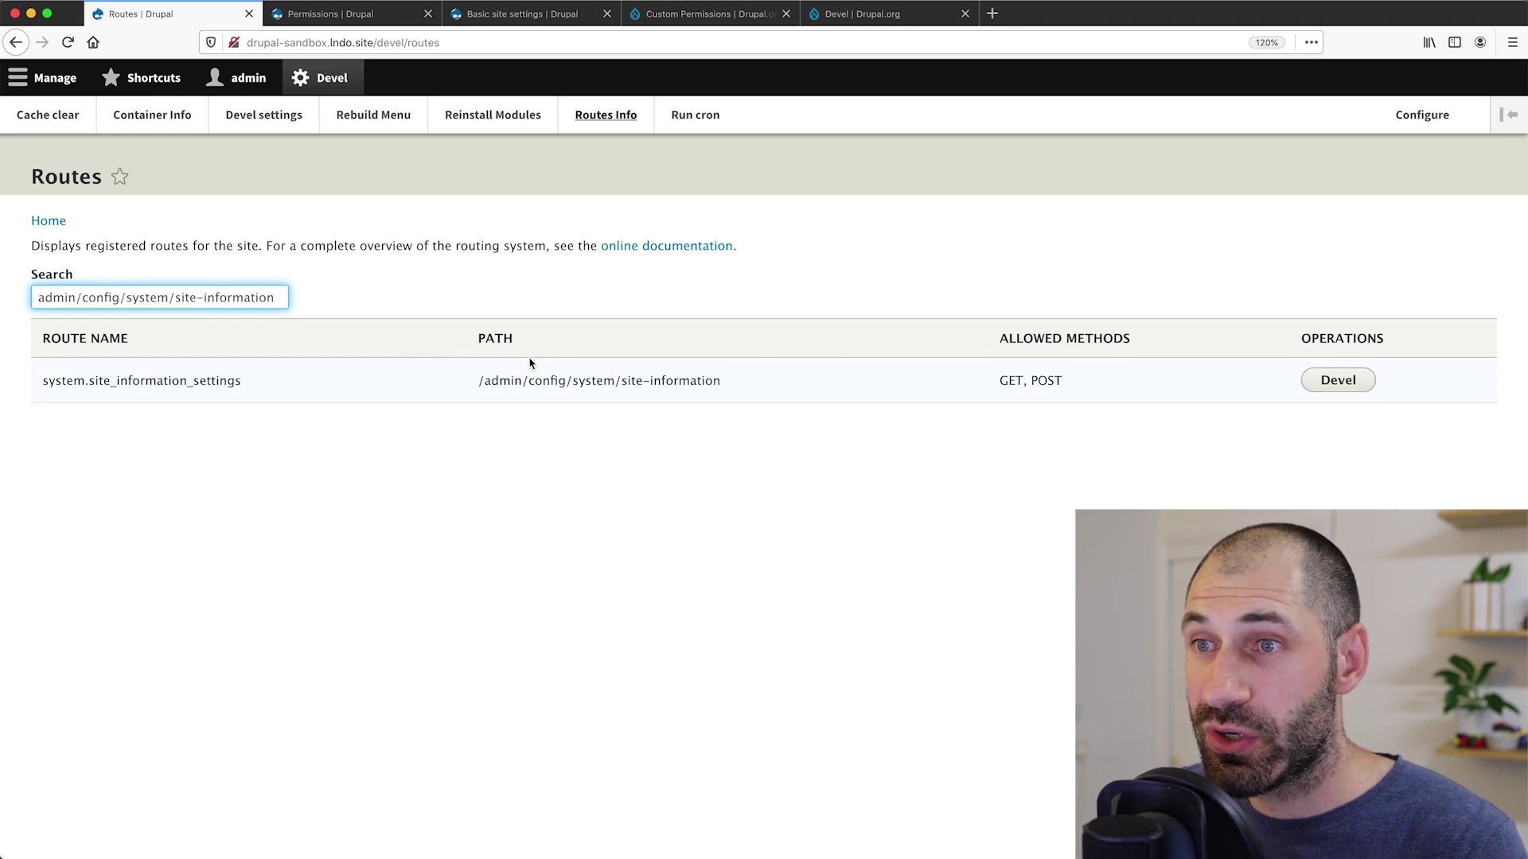
Copy 'site_information_settings' from the matching route name and search the routes by it.
{"action": "left_click_drag", "start_coordinate": [227, 385], "coordinate": [84, 382]}
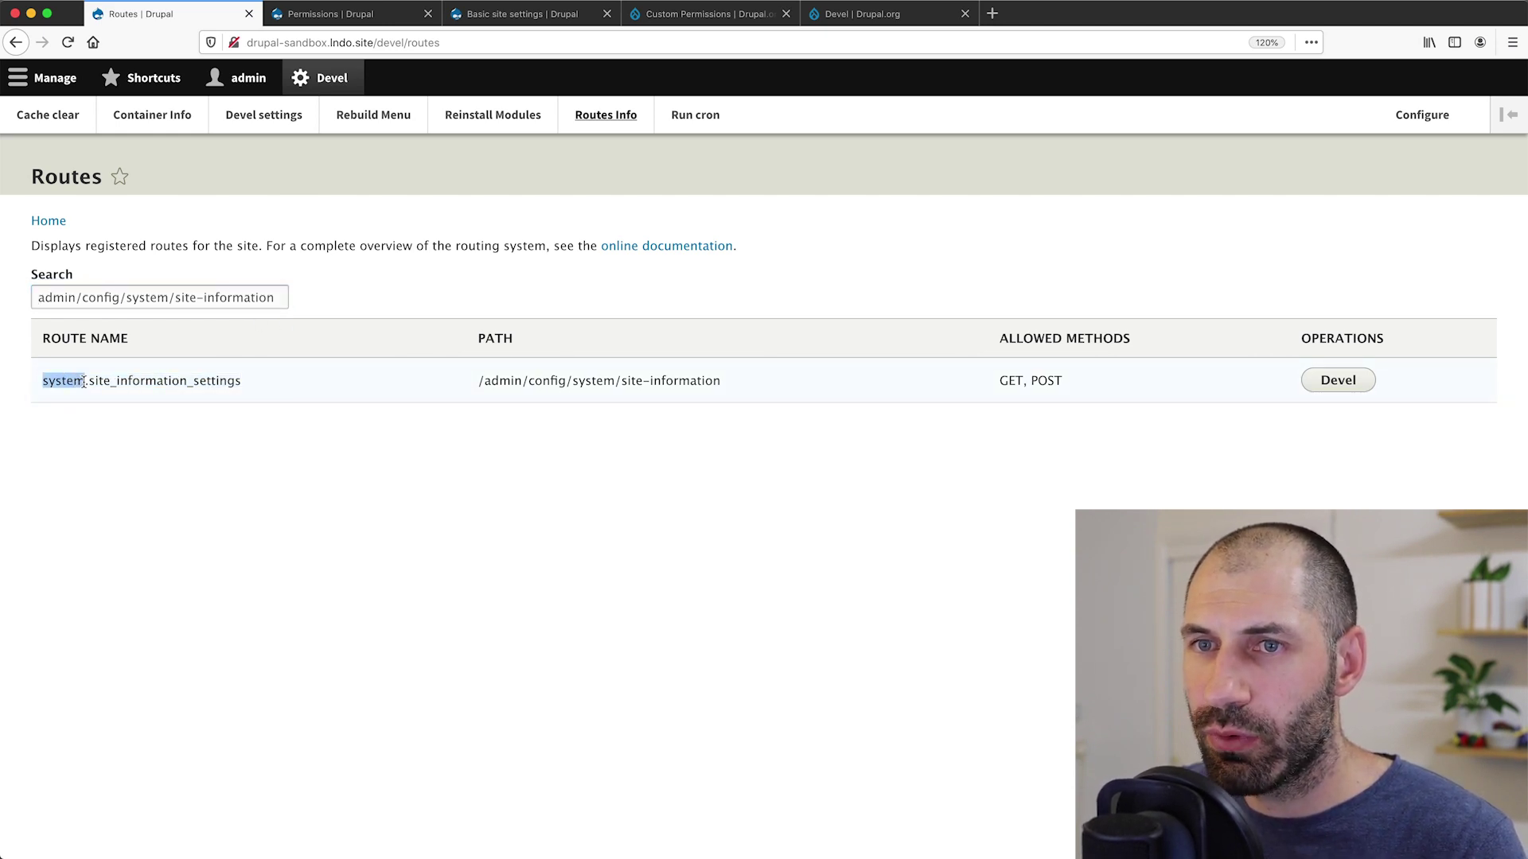
{"action": "double_click", "coordinate": [91, 383]}
{"action": "right_click", "coordinate": [126, 381]}
{"action": "left_click", "coordinate": [143, 388]}
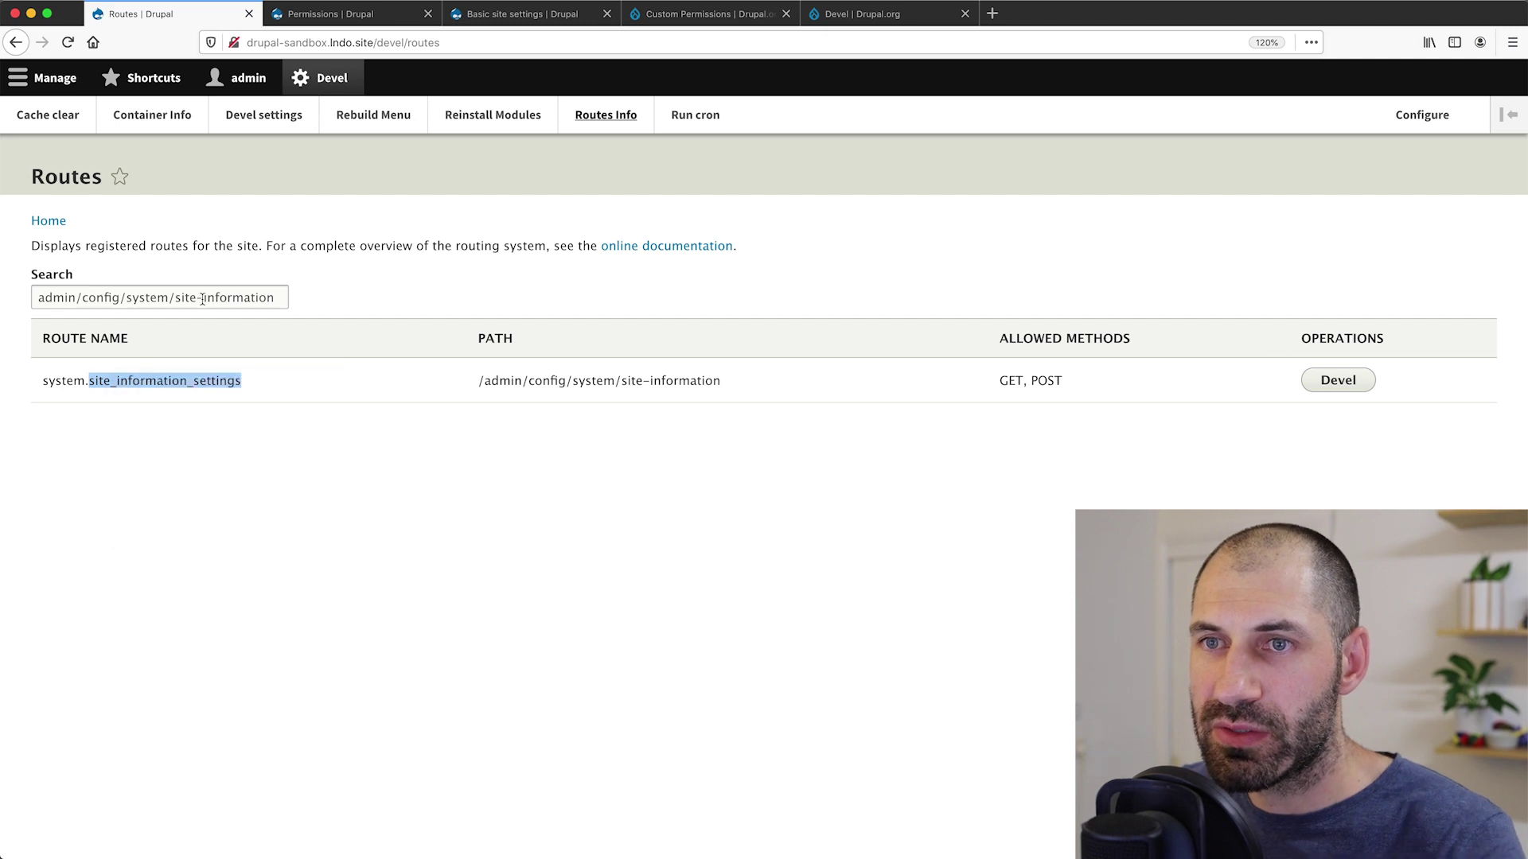
{"action": "triple_click", "coordinate": [203, 296]}
{"action": "key", "text": "BackSpace"}
{"action": "key", "text": "super+v"}
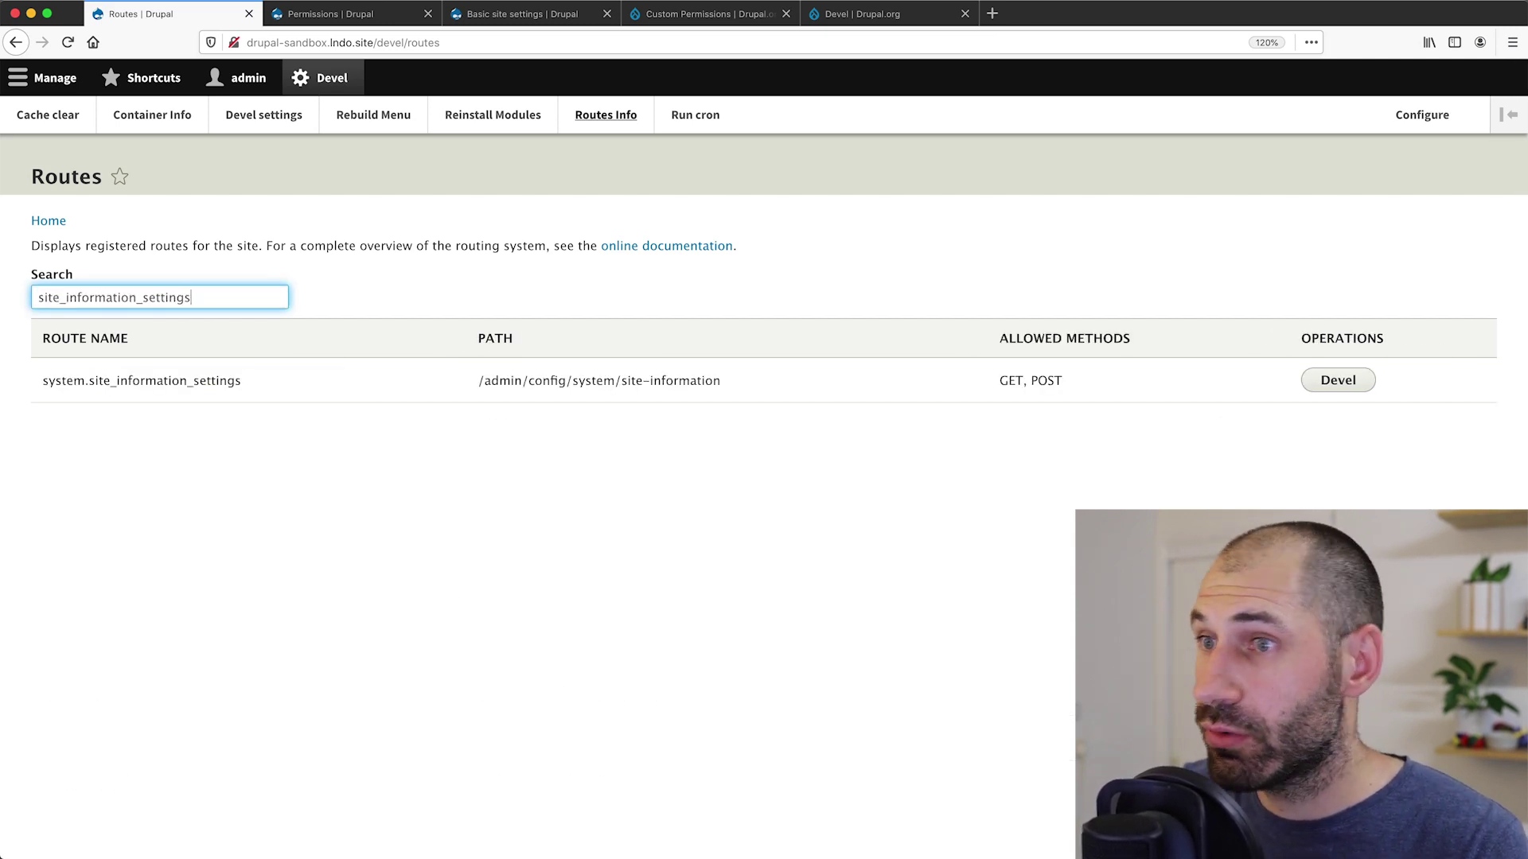
Inspect the system.site_information_settings route detail, including its _config_perms_access_check requirement, then close it.
{"action": "left_click", "coordinate": [1337, 381]}
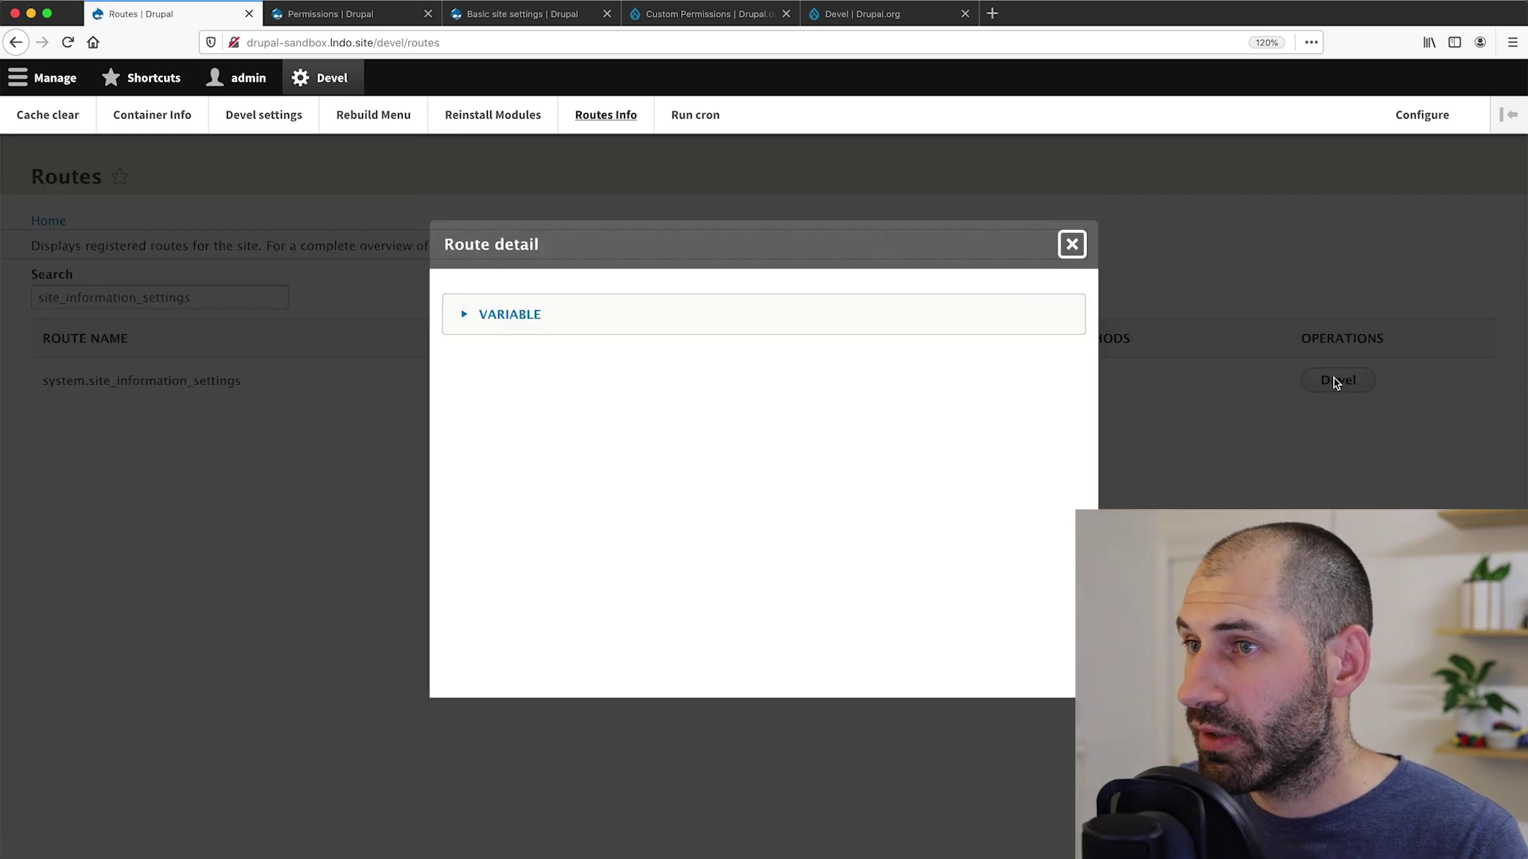
{"action": "left_click", "coordinate": [509, 314]}
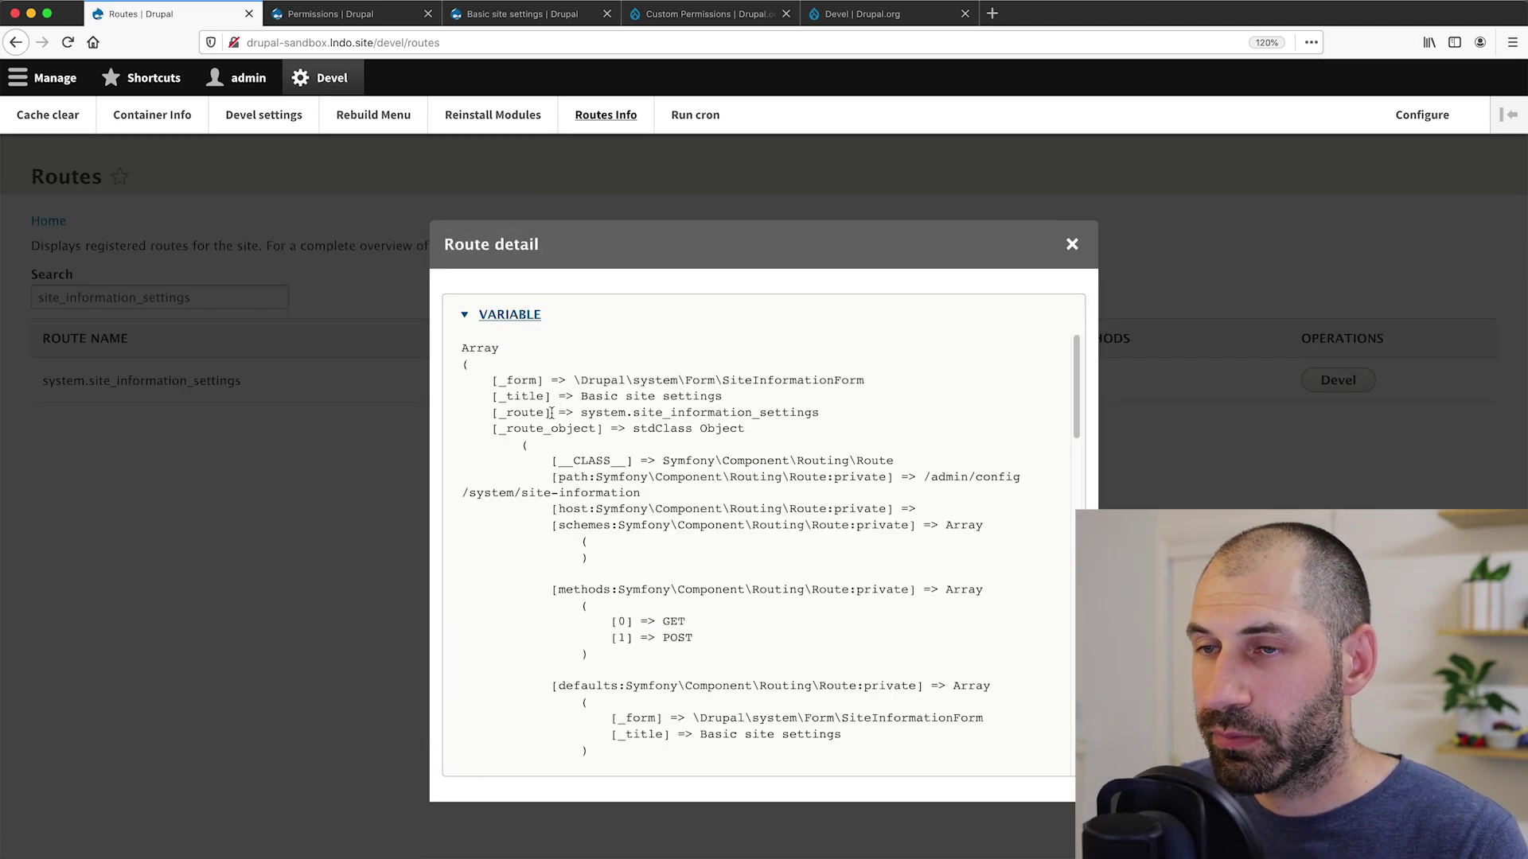
{"action": "scroll", "coordinate": [549, 417], "scroll_direction": "down", "scroll_amount": 15}
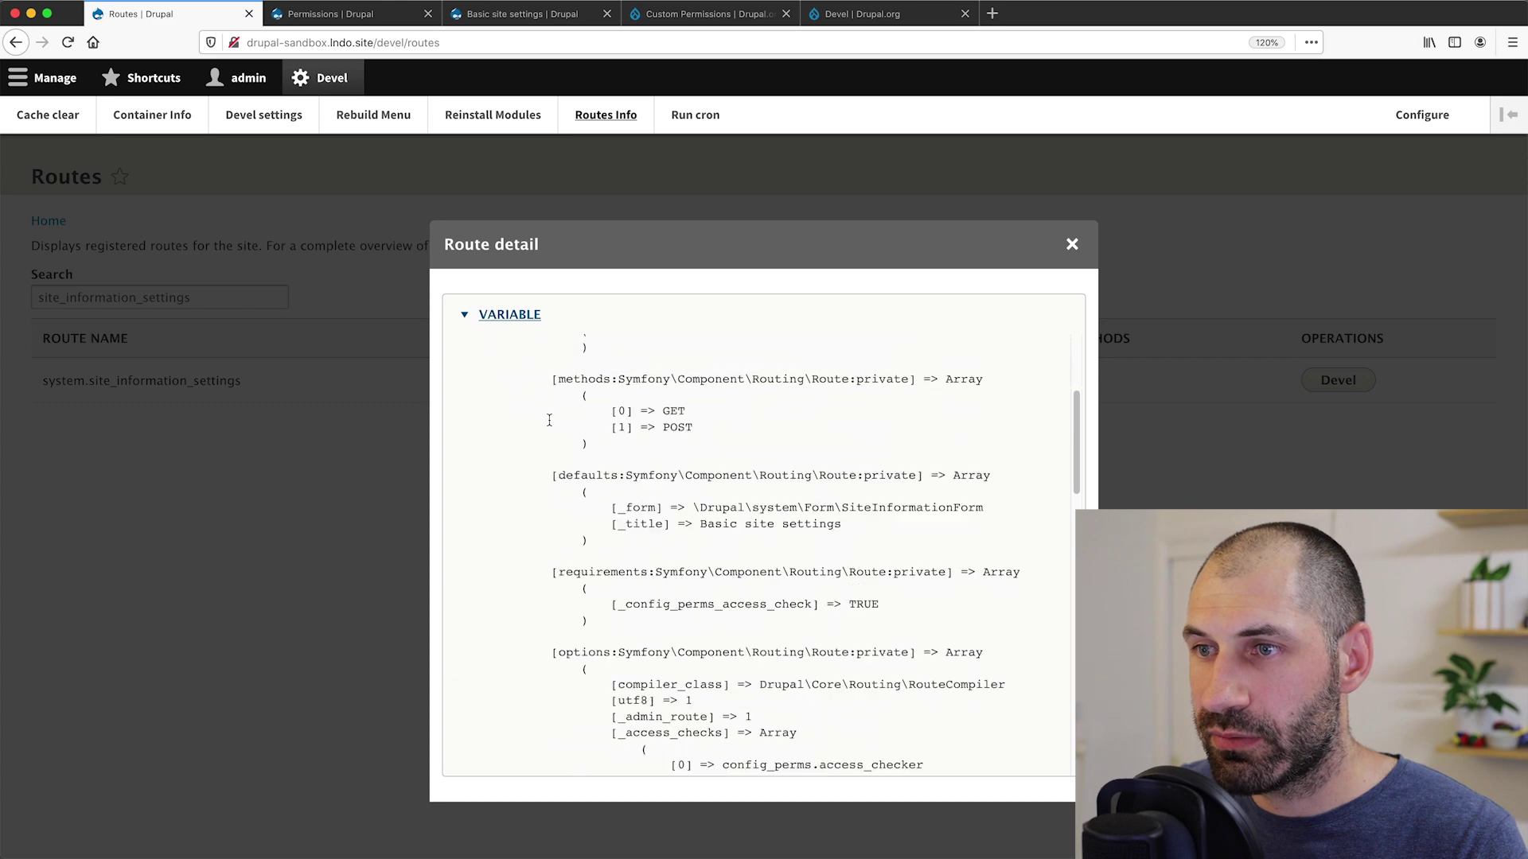
{"action": "scroll", "coordinate": [561, 435], "scroll_direction": "up", "scroll_amount": 15}
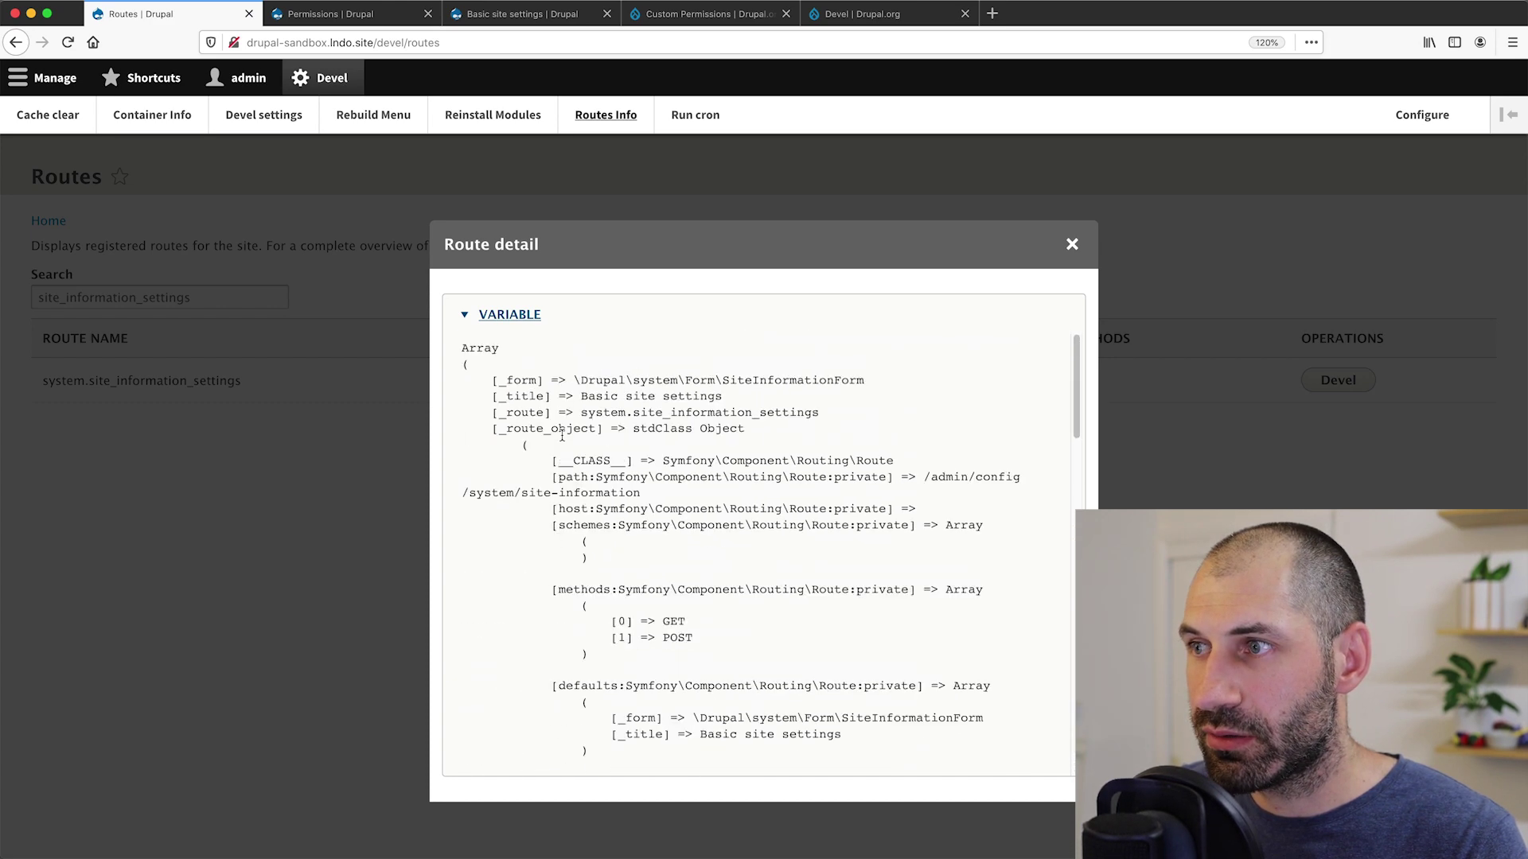
{"action": "left_click", "coordinate": [1072, 245]}
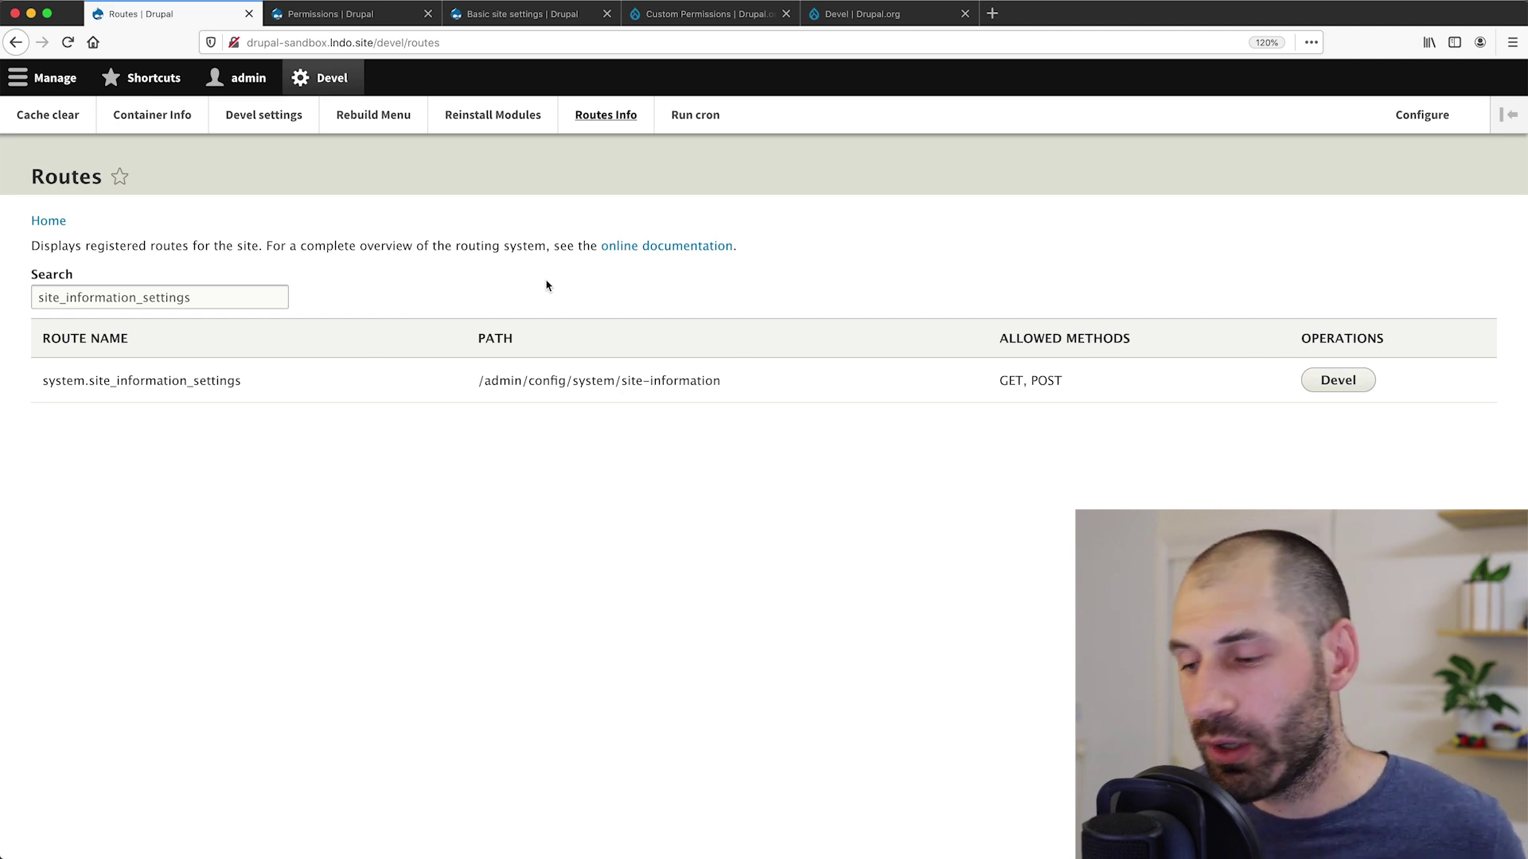
{"action": "key", "text": "cmd+t"}
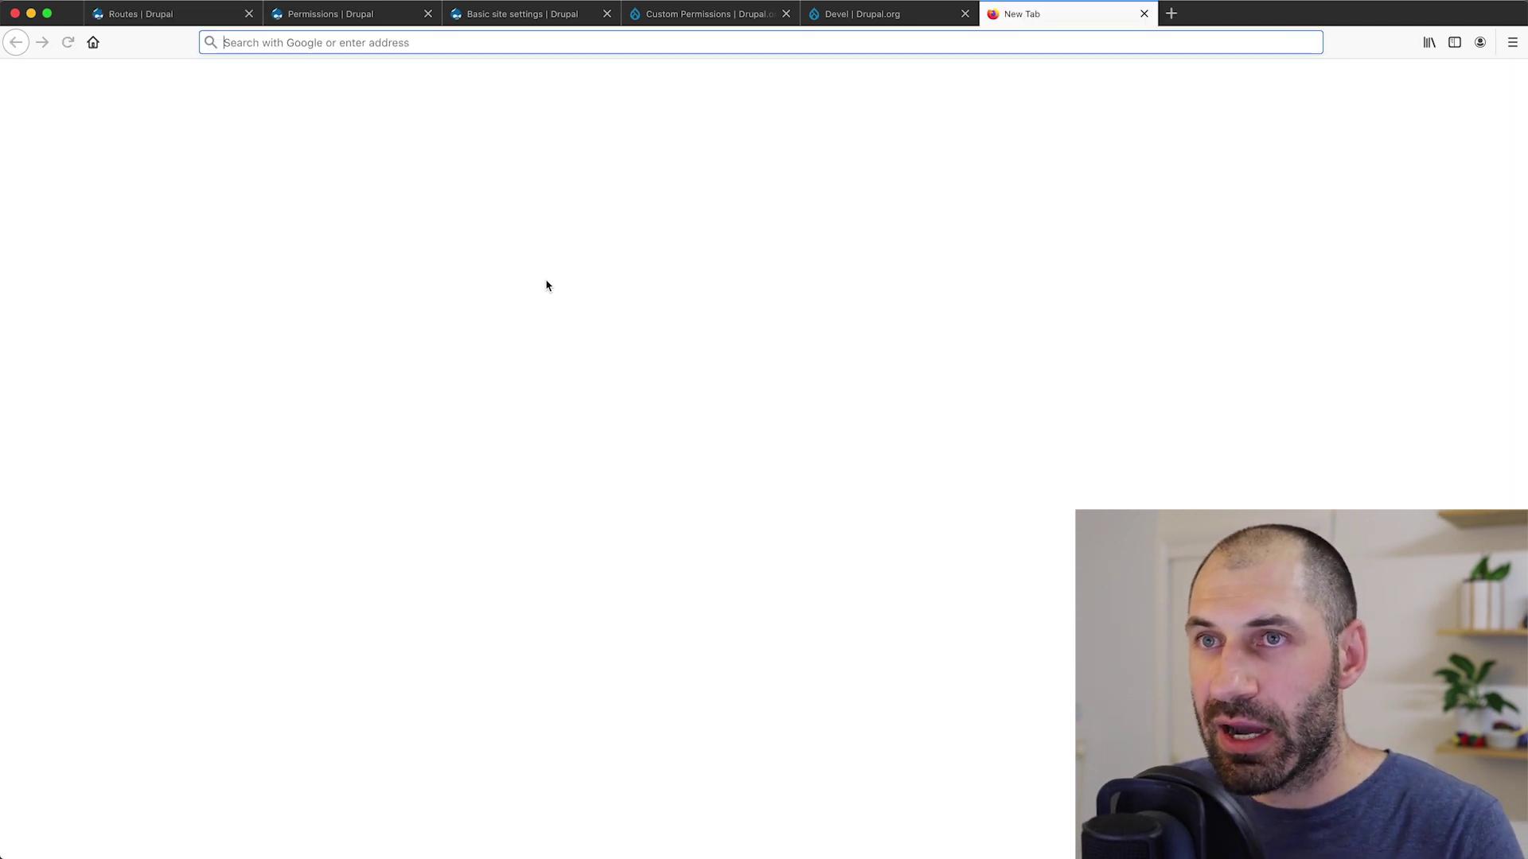
{"action": "type", "text": "dr"}
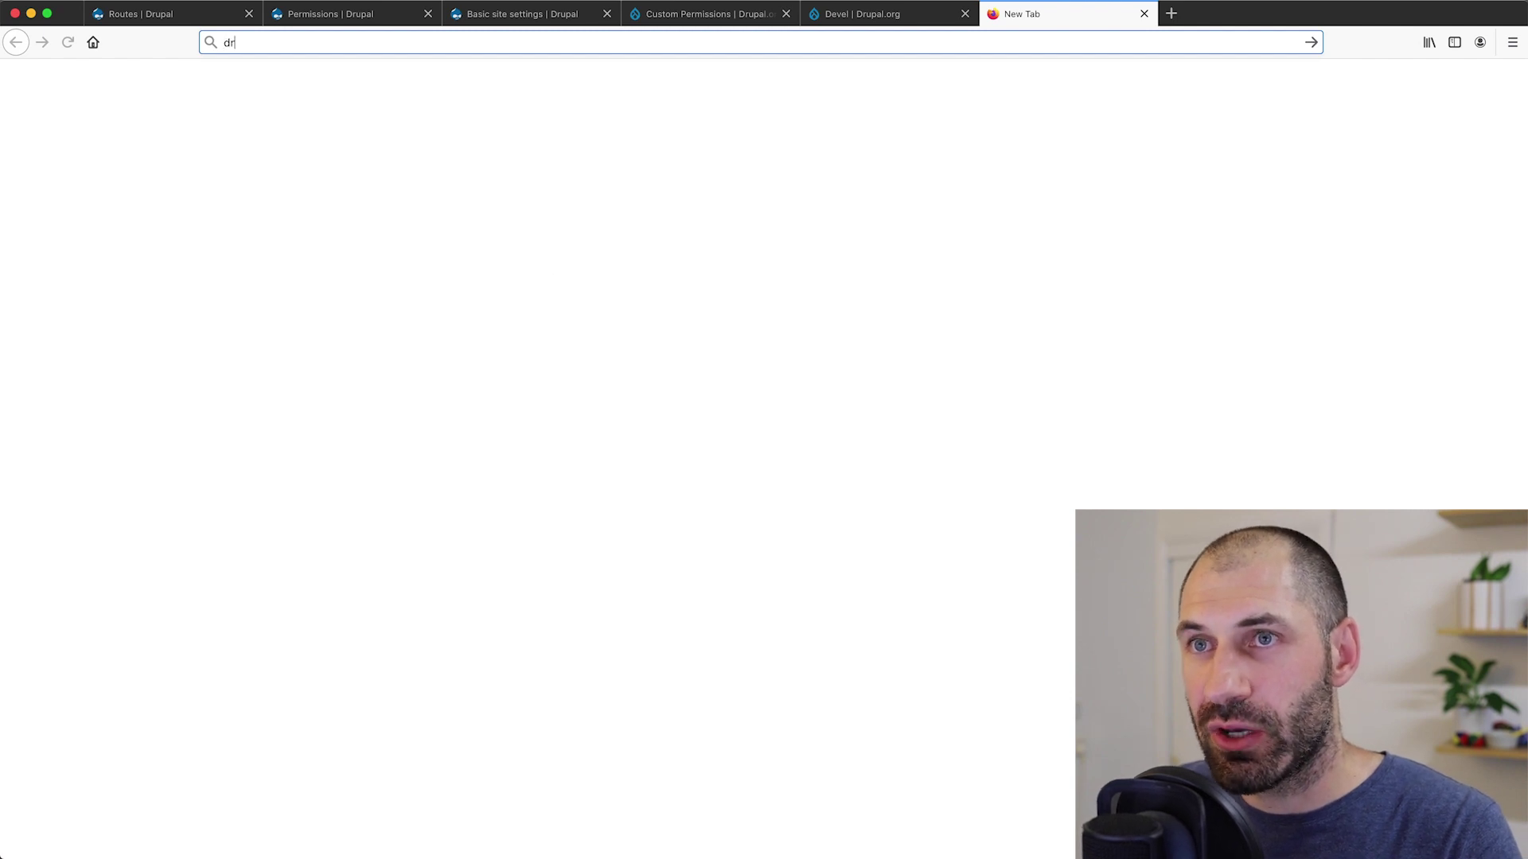
{"action": "type", "text": "upal console"}
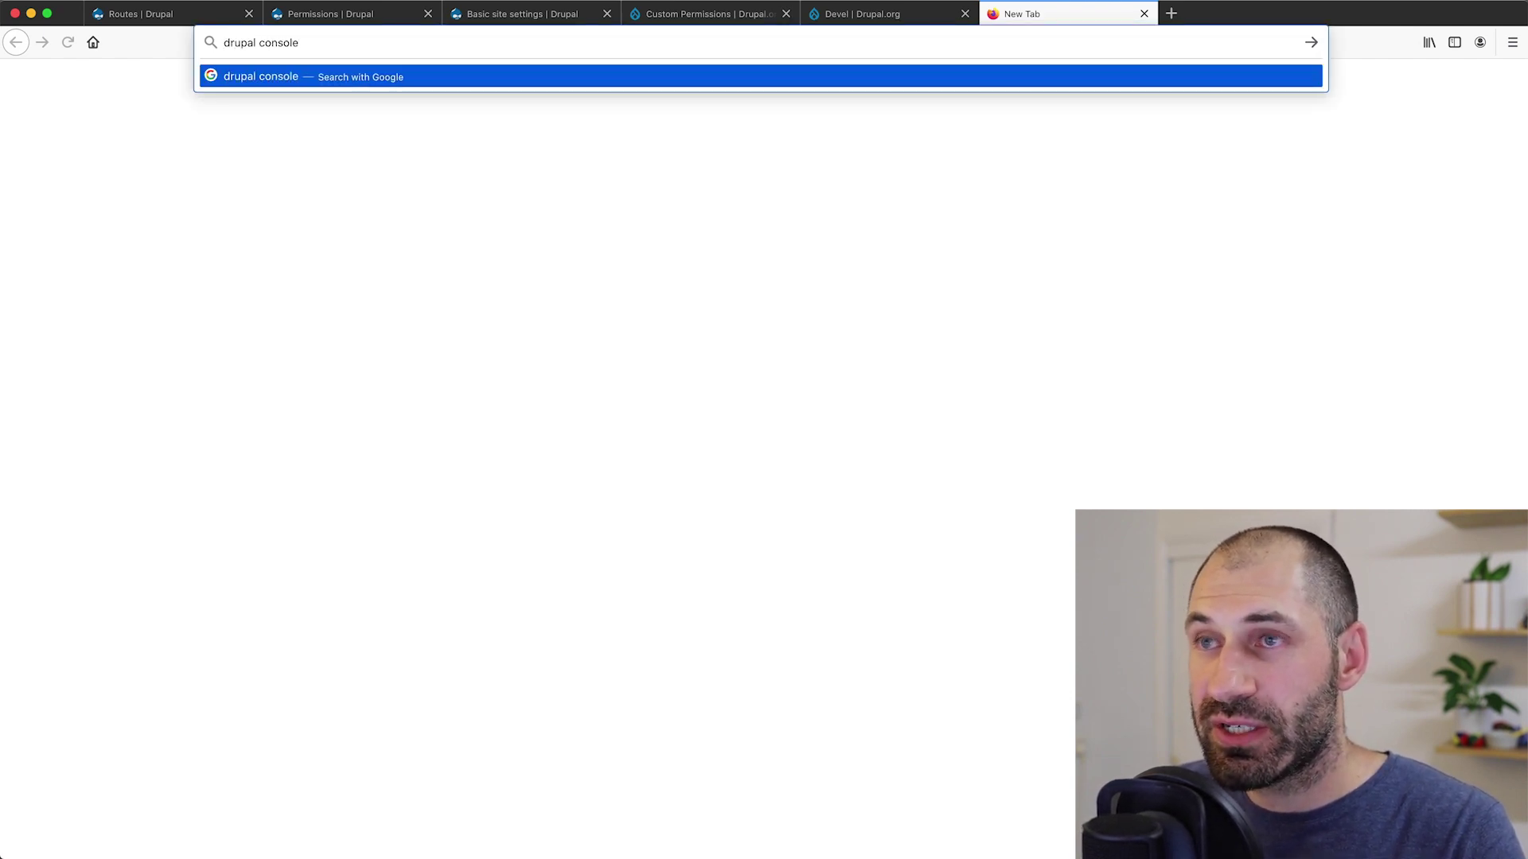
{"action": "key", "text": "Return"}
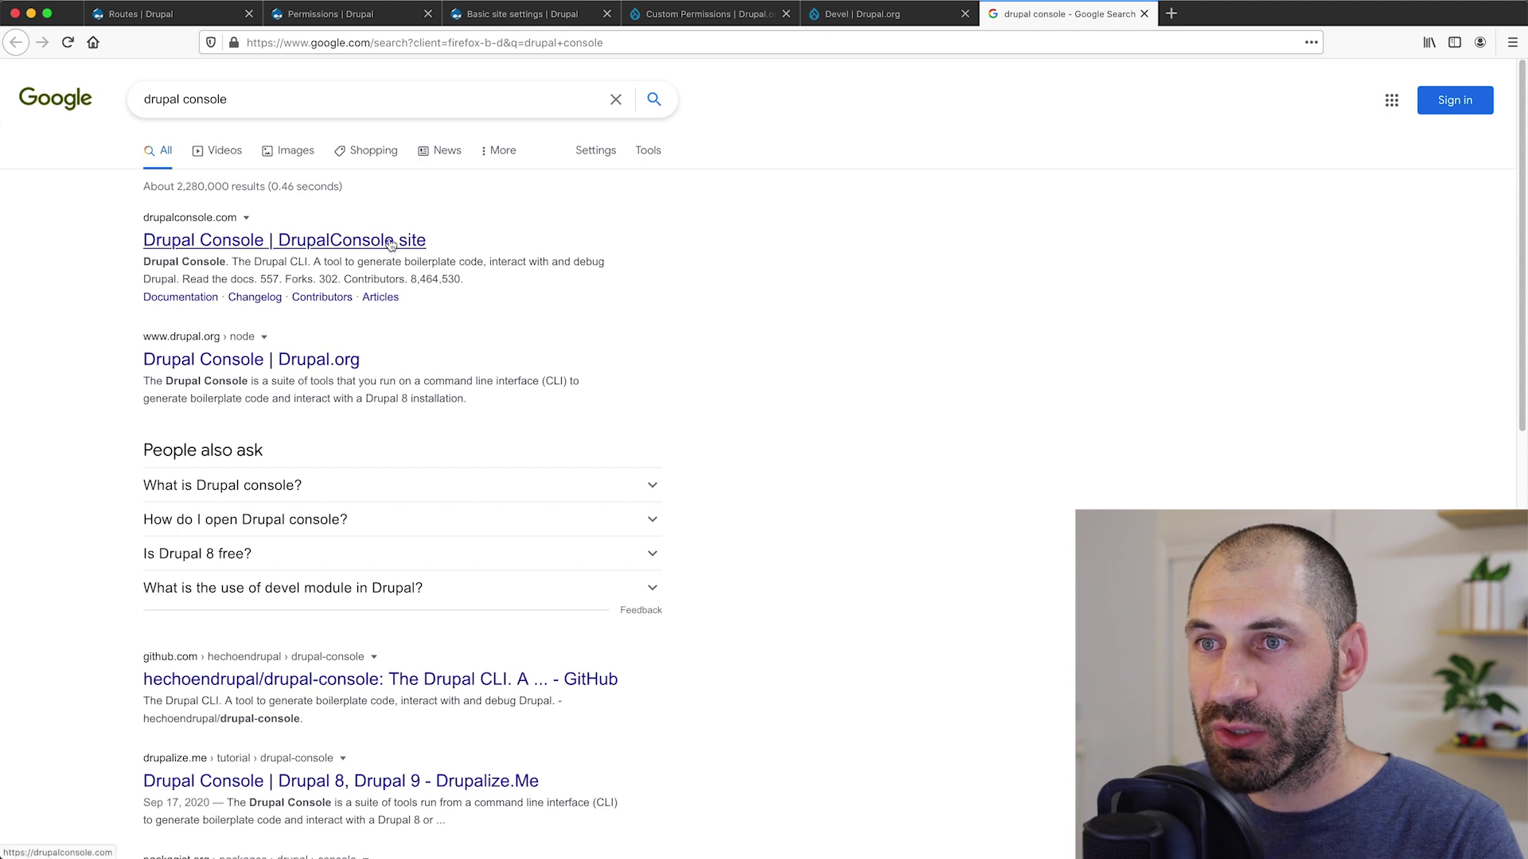
{"action": "left_click", "coordinate": [266, 99]}
{"action": "type", "text": "debu"}
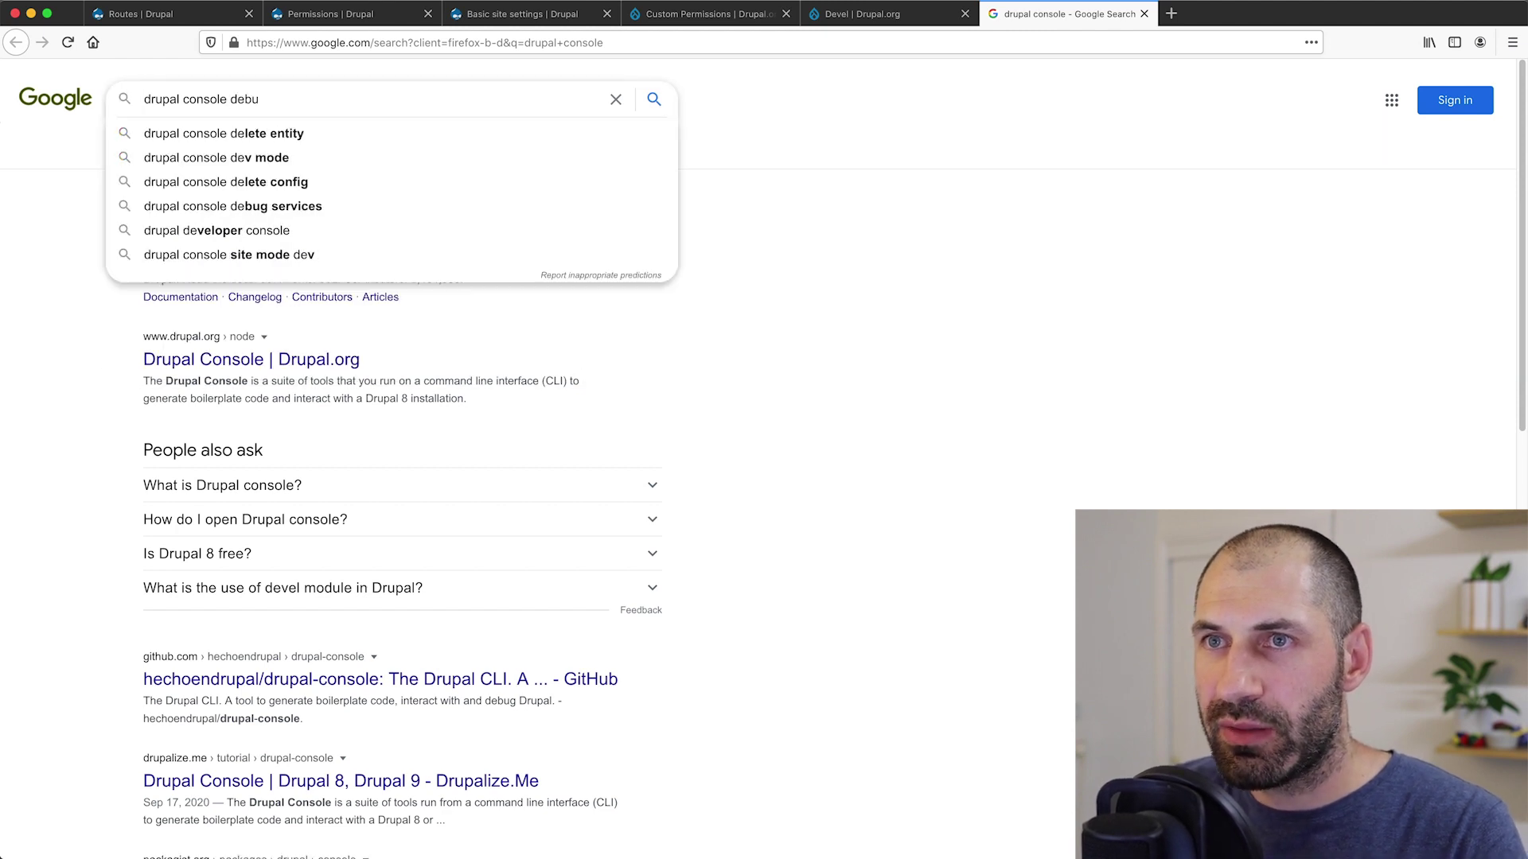
{"action": "type", "text": "g routes"}
{"action": "key", "text": "Return"}
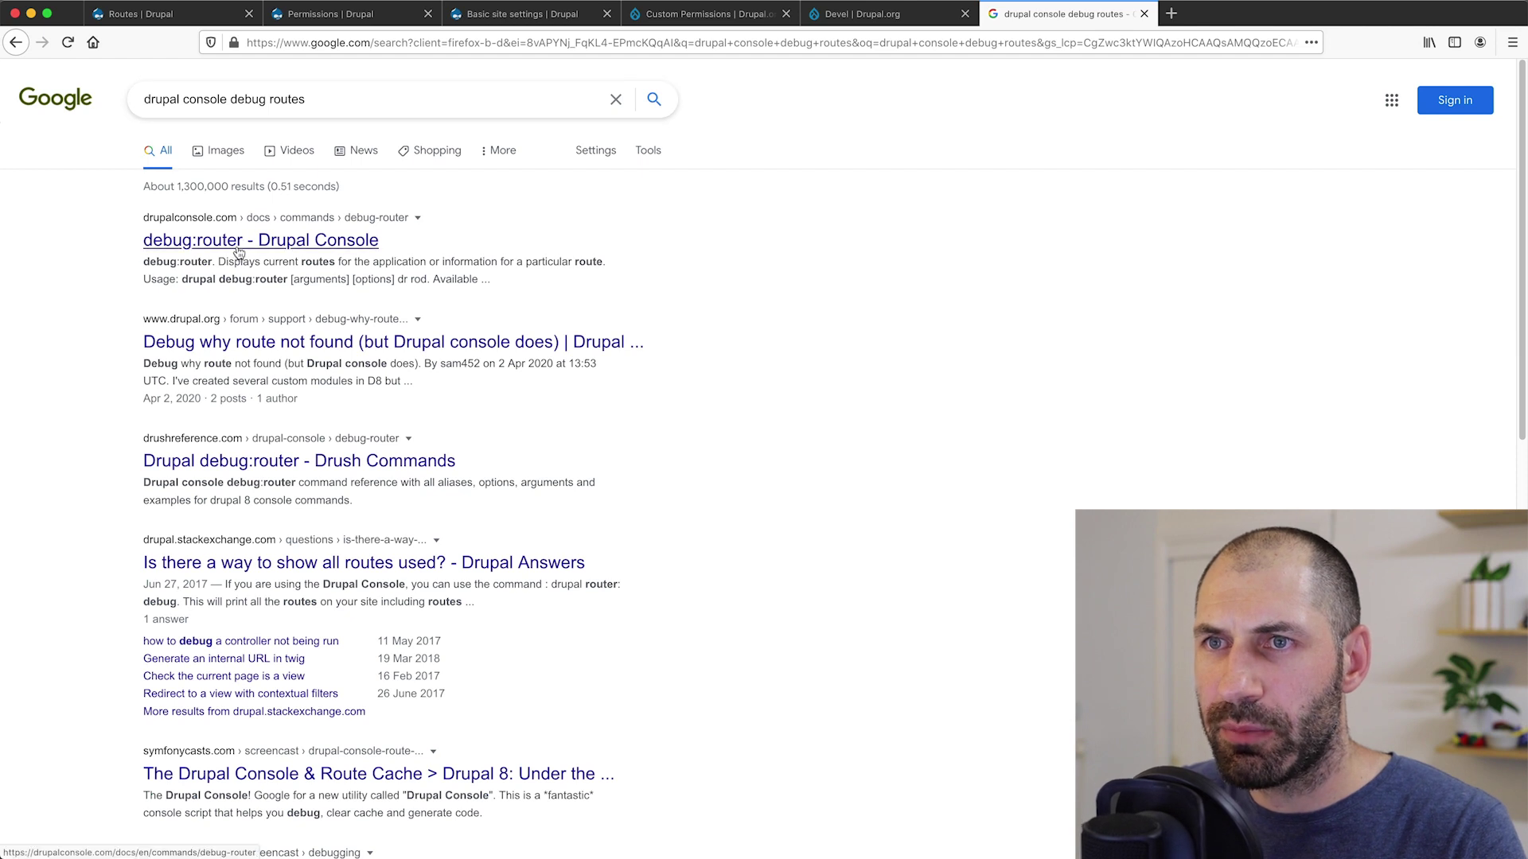
{"action": "left_click", "coordinate": [239, 250]}
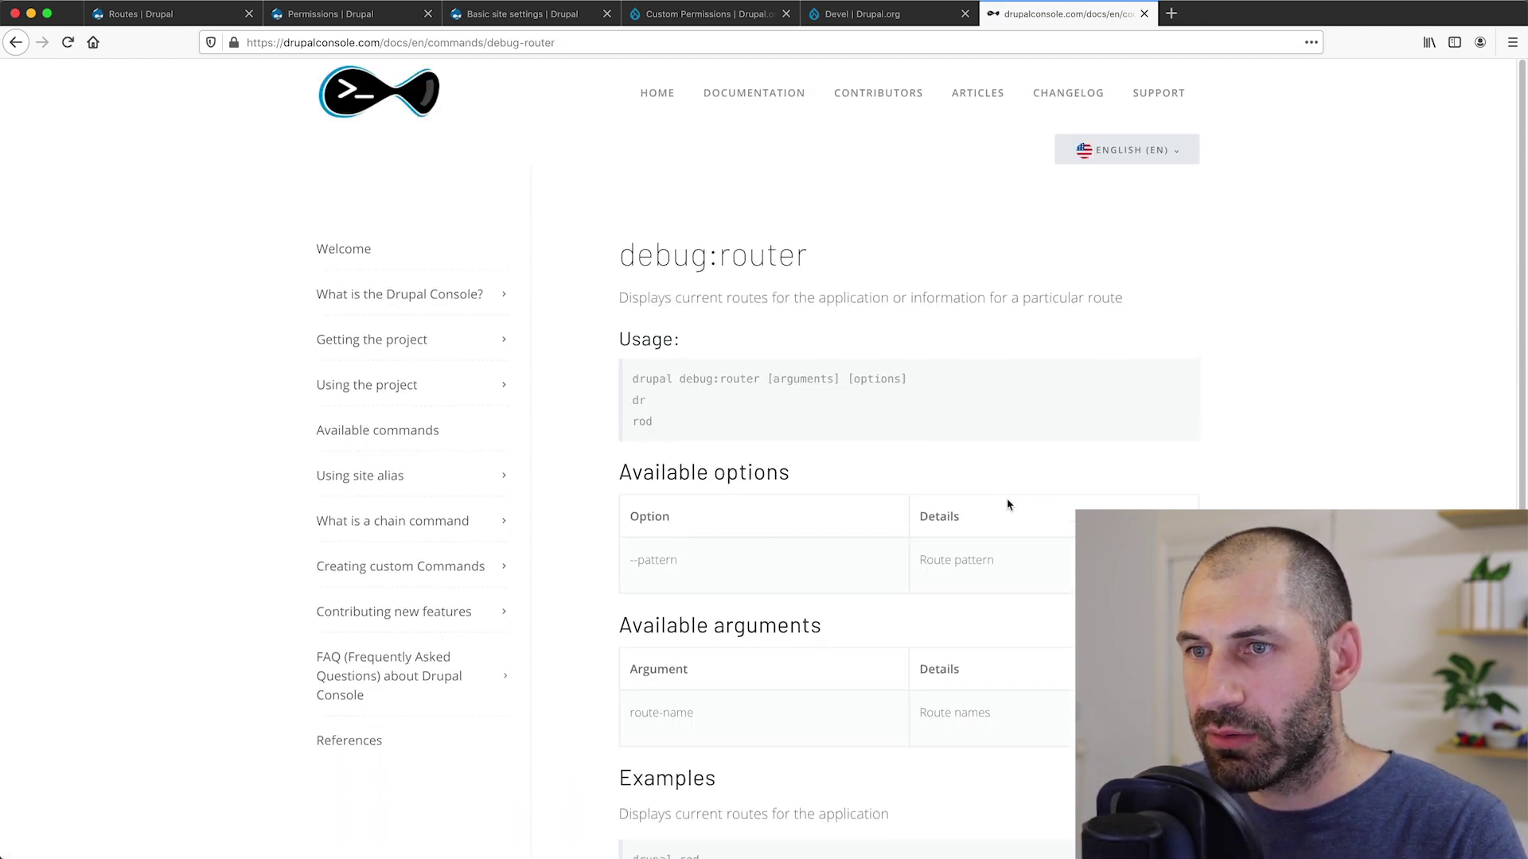
{"action": "scroll", "coordinate": [1011, 509], "scroll_direction": "down", "scroll_amount": 1}
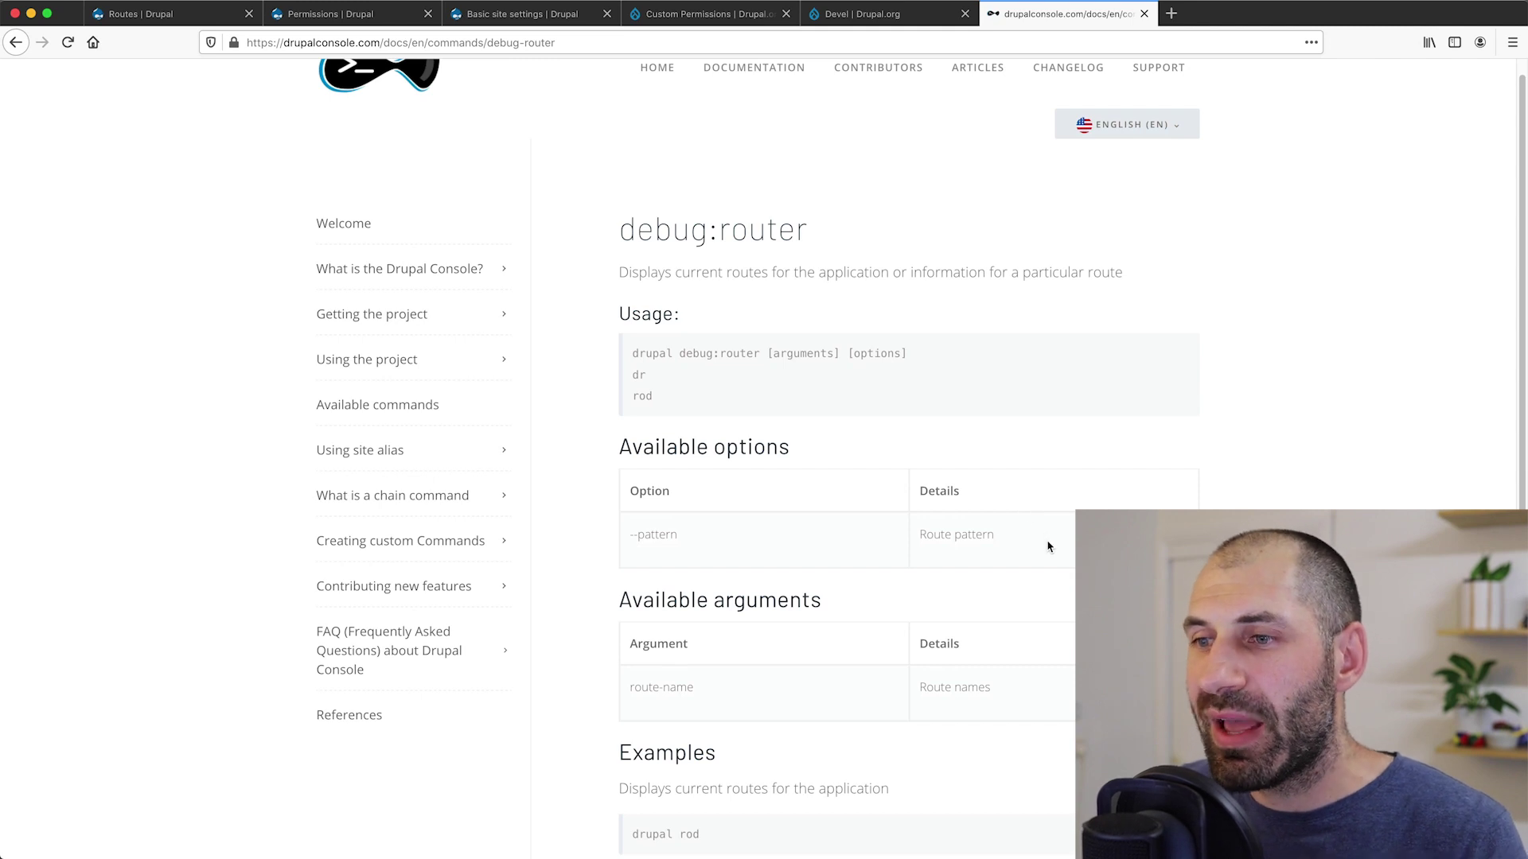
{"action": "scroll", "coordinate": [836, 197], "scroll_direction": "up", "scroll_amount": 1}
{"action": "left_click", "coordinate": [1144, 13]}
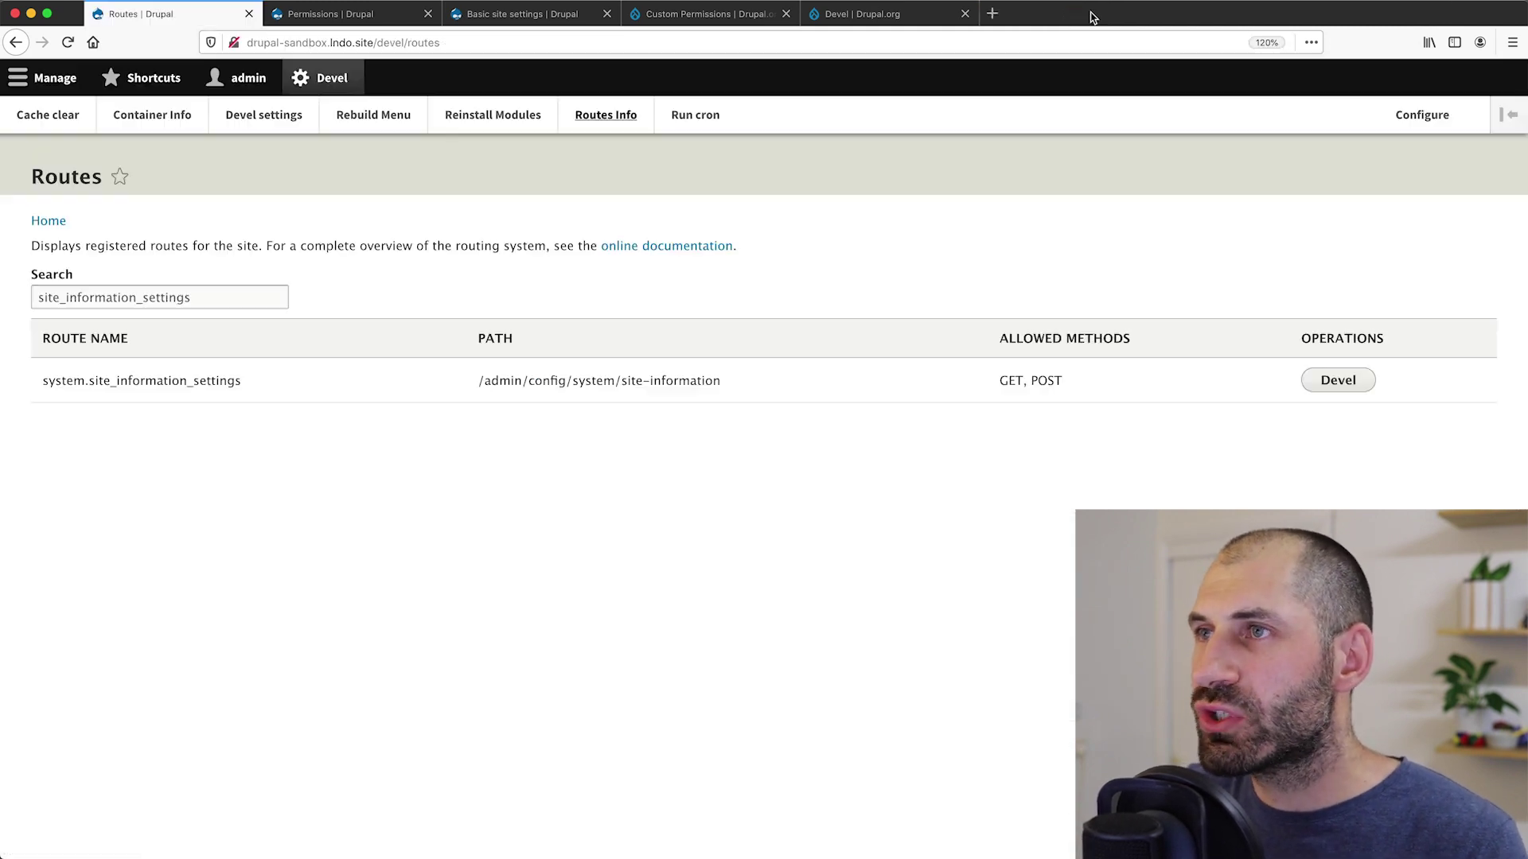
Close the Devel project tab and search Google for 'views routes' in a new tab.
{"action": "left_click", "coordinate": [963, 14]}
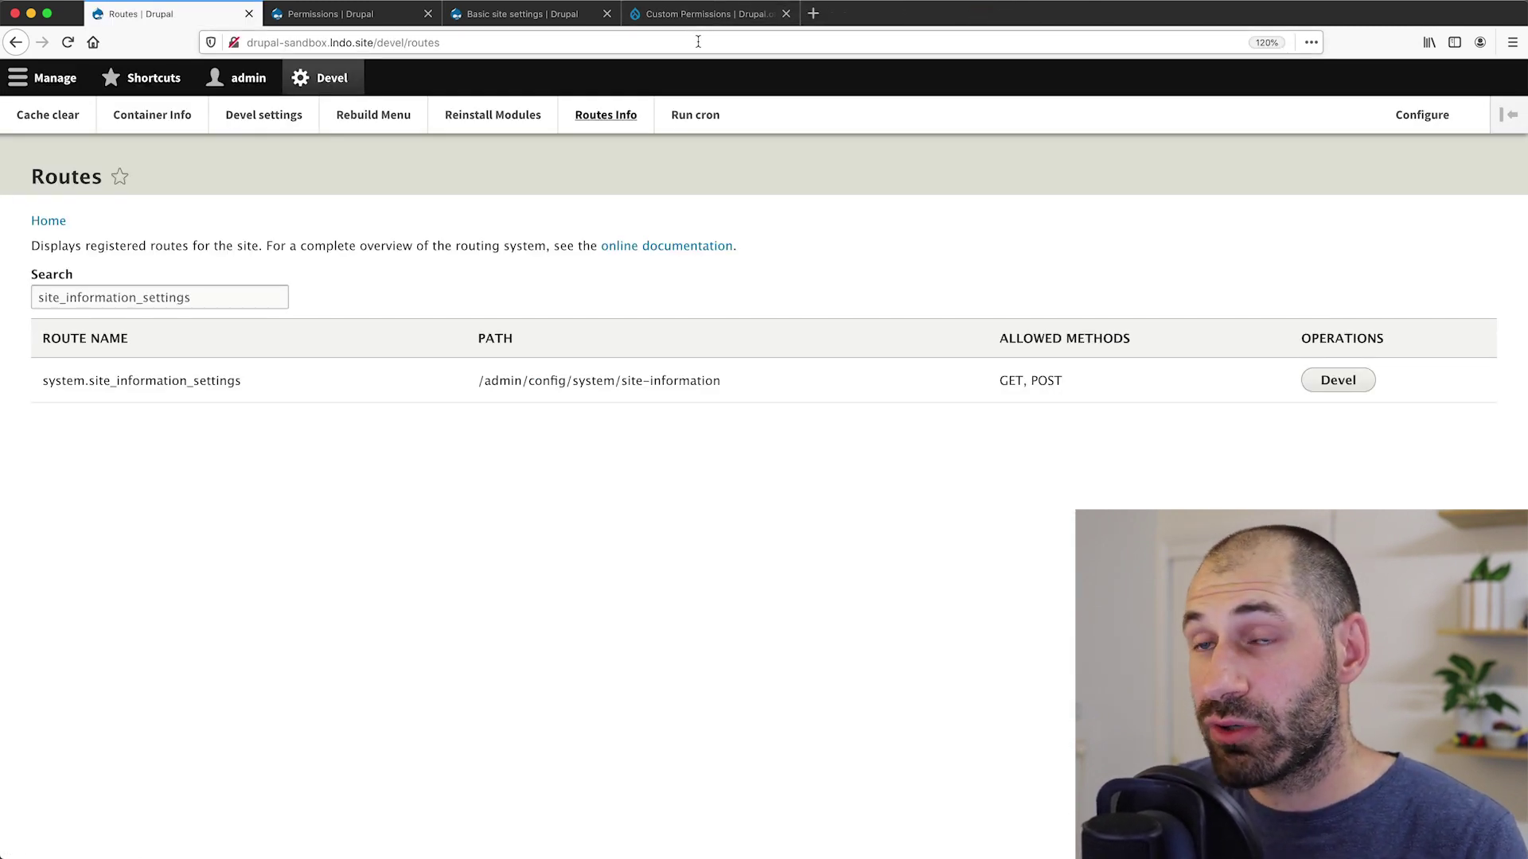
{"action": "key", "text": "super+t"}
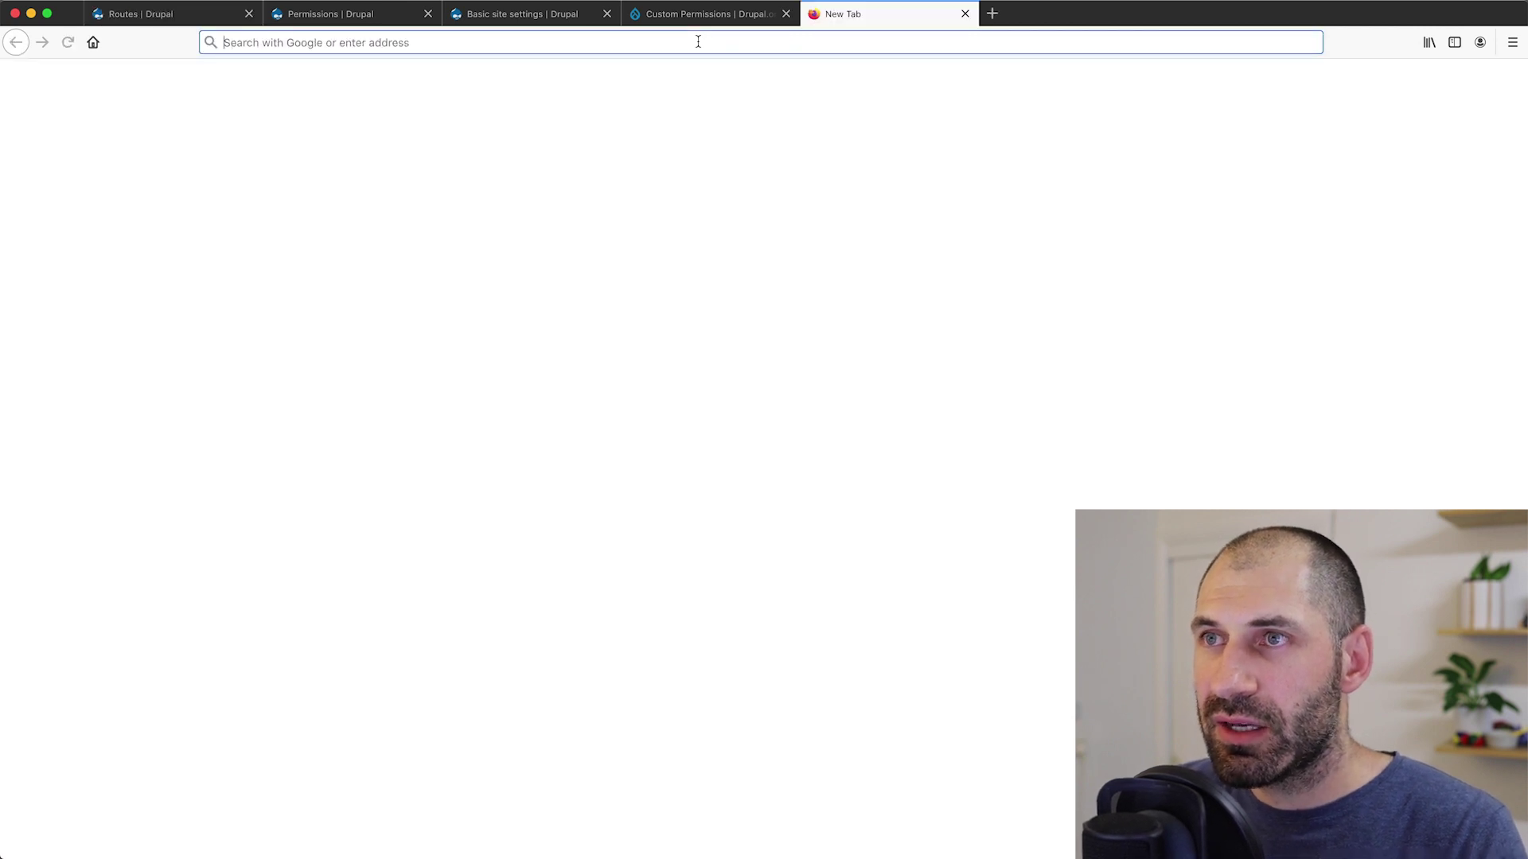
{"action": "type", "text": "views routes"}
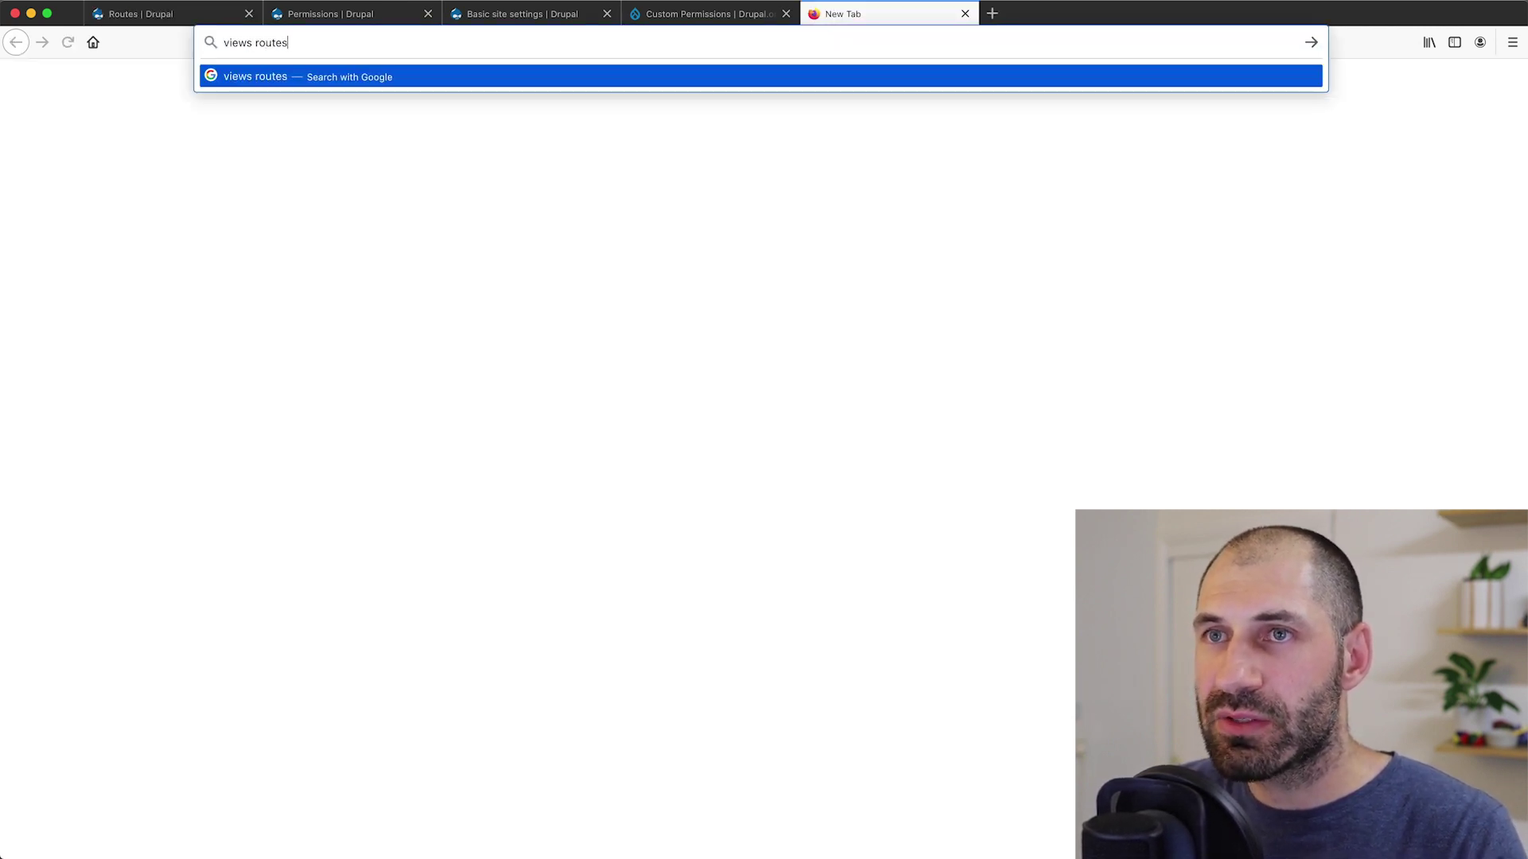
{"action": "key", "text": "Return"}
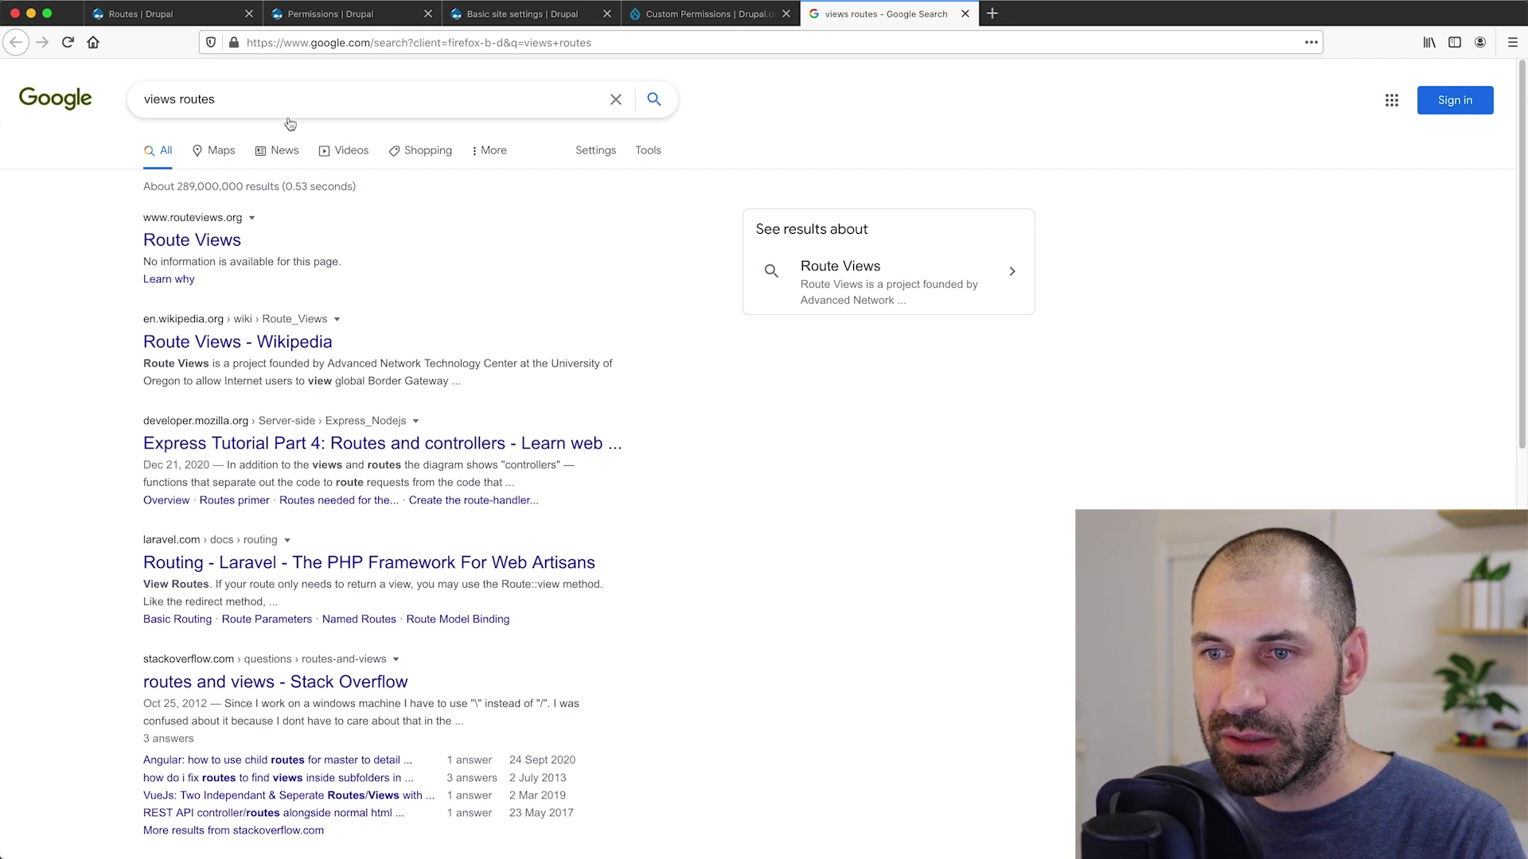
Refine the search to 'drupal route to views page' and open the Drupal Answers thread.
{"action": "left_click", "coordinate": [263, 104]}
{"action": "type", "text": "drupal"}
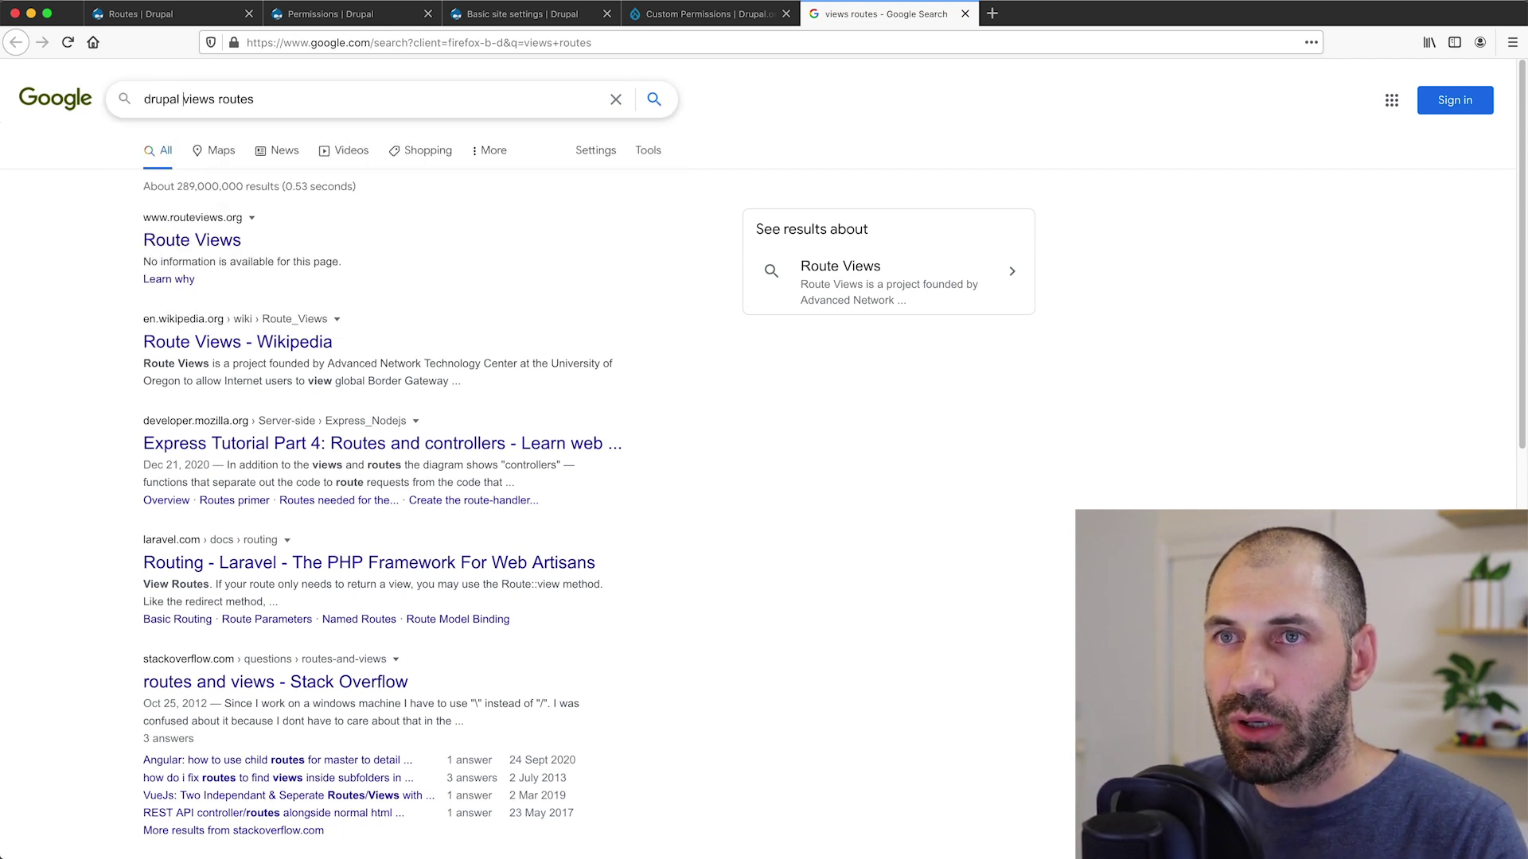
{"action": "key", "text": "BackSpace"}
{"action": "key", "text": "BackSpace"}
{"action": "key", "text": "BackSpace"}
{"action": "key", "text": "BackSpace"}
{"action": "key", "text": "BackSpace"}
{"action": "key", "text": "BackSpace"}
{"action": "key", "text": "BackSpace"}
{"action": "key", "text": "BackSpace"}
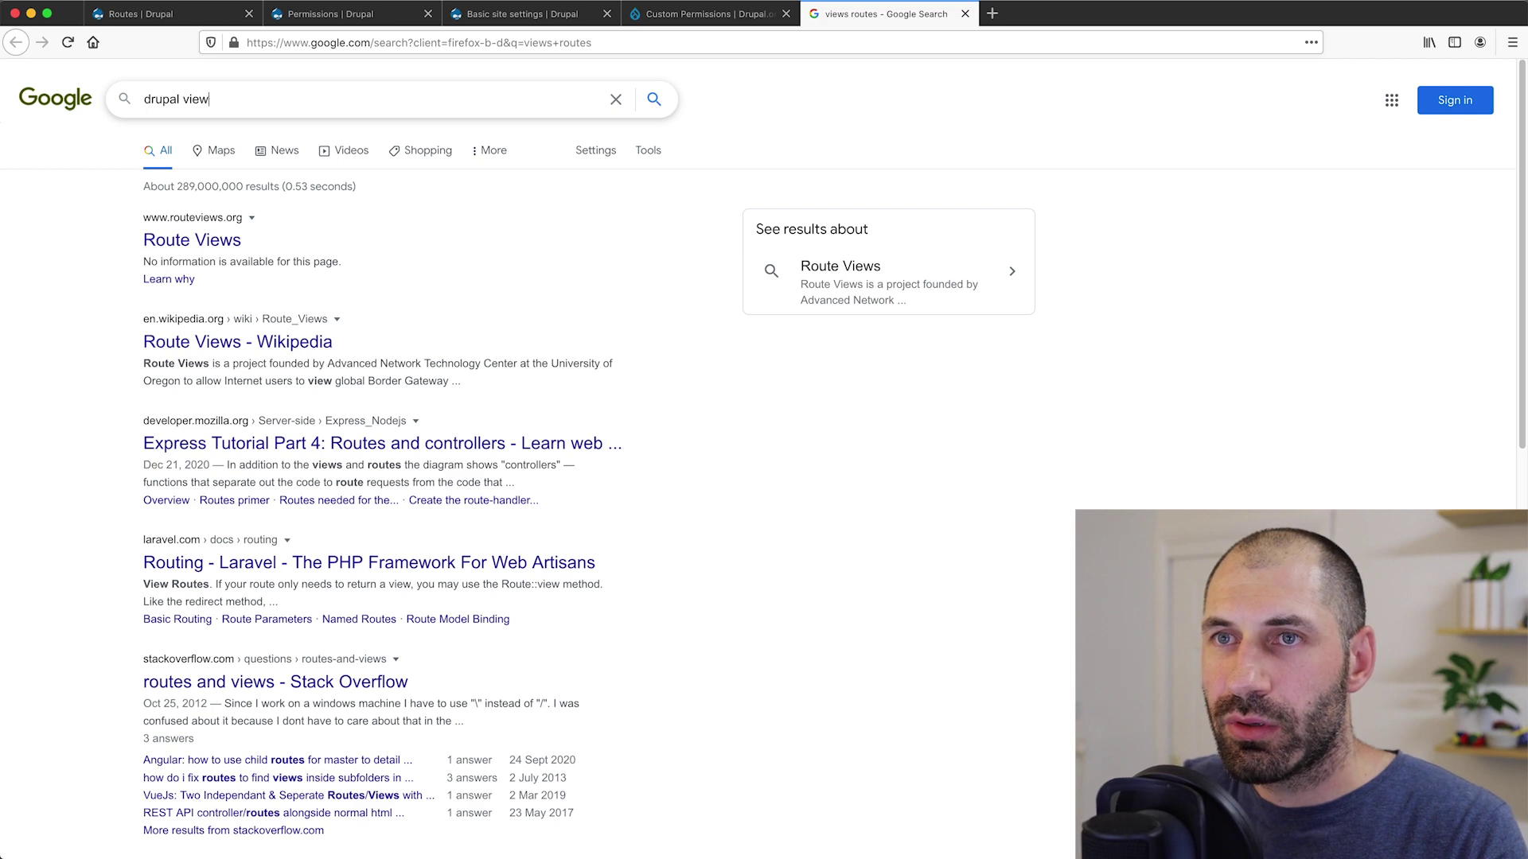
{"action": "type", "text": "route "}
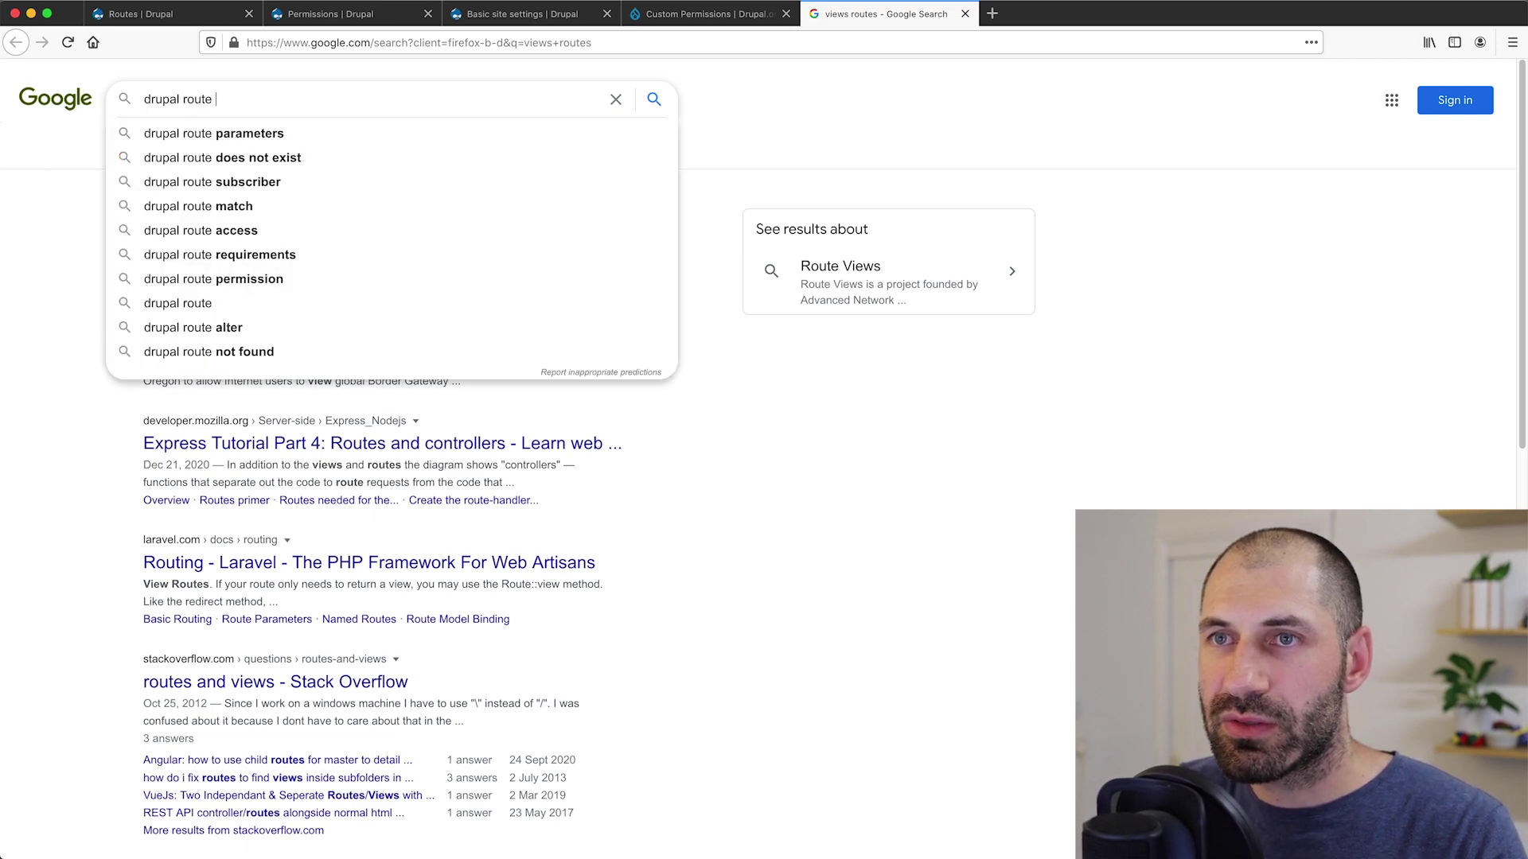
{"action": "type", "text": "to views page"}
{"action": "key", "text": "Return"}
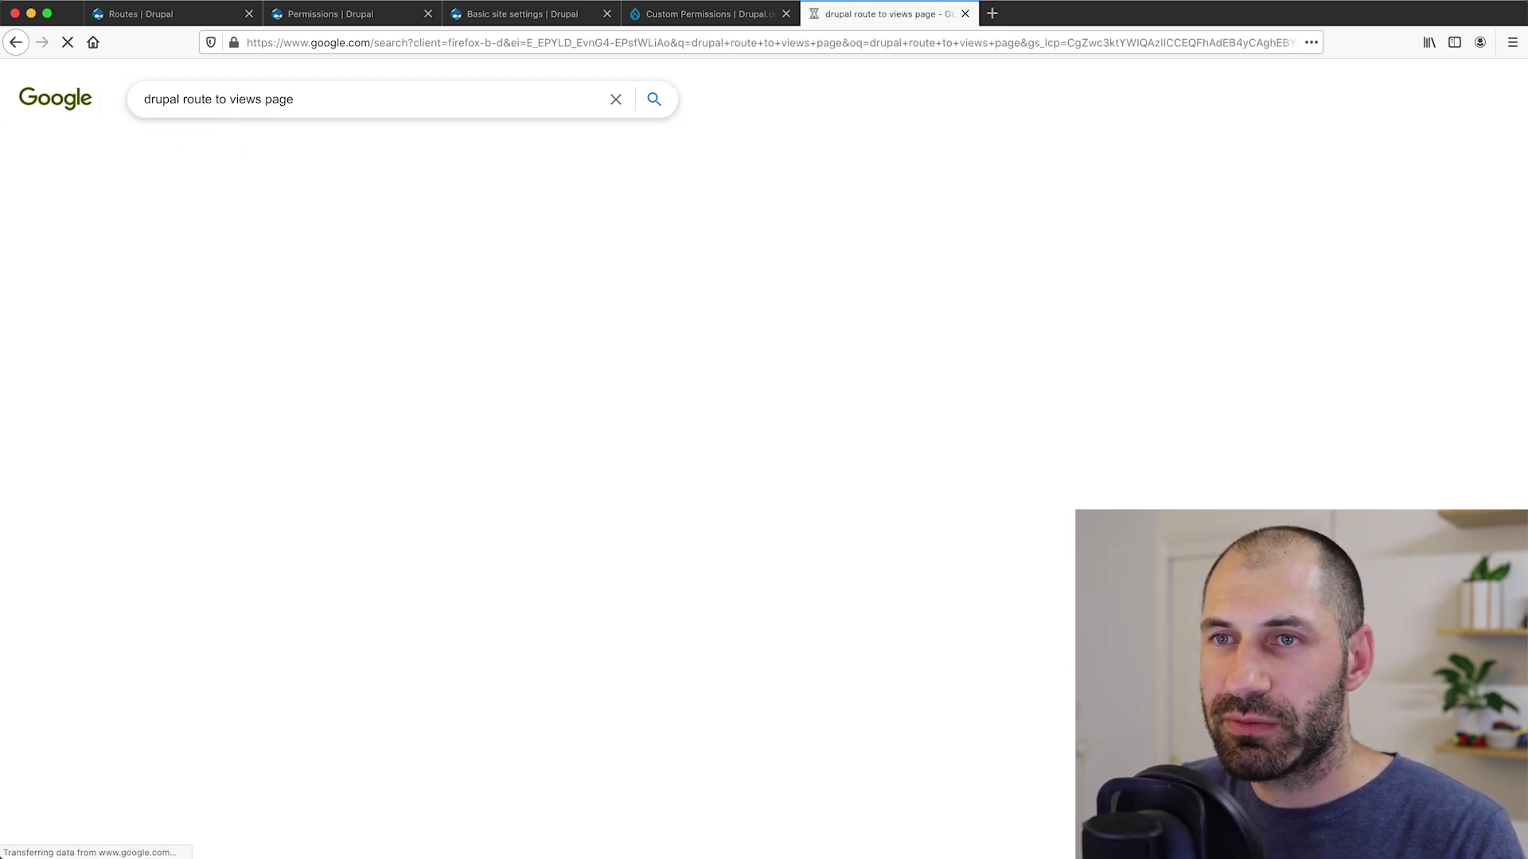
{"action": "left_click", "coordinate": [374, 241]}
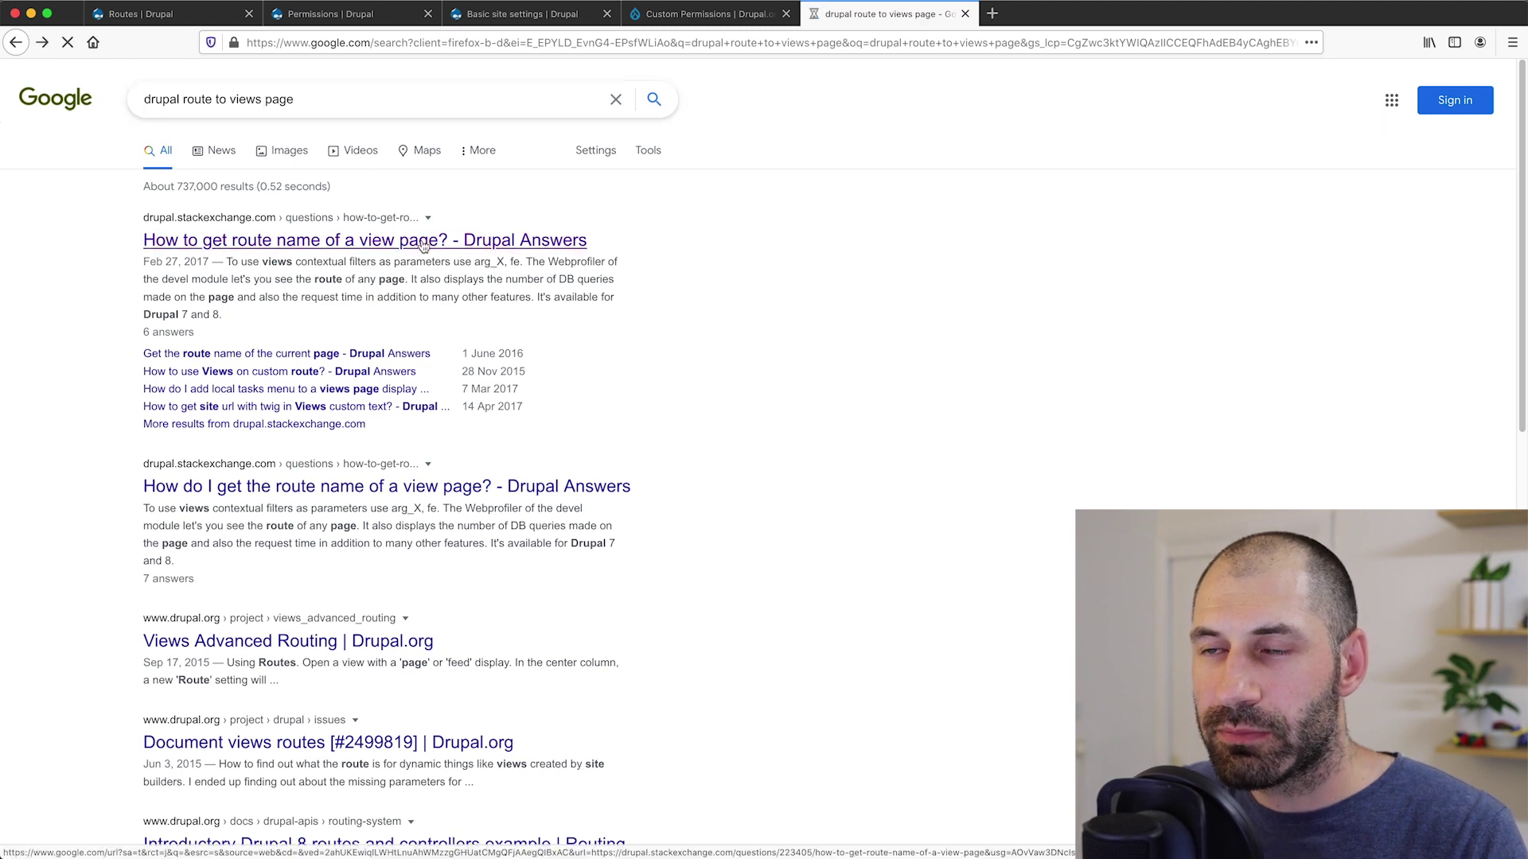
Highlight the view.VIEW_MACHINE_NAME.PAGE_MACHINENAME route pattern in the accepted answer.
{"action": "scroll", "coordinate": [247, 456], "scroll_direction": "down", "scroll_amount": 5}
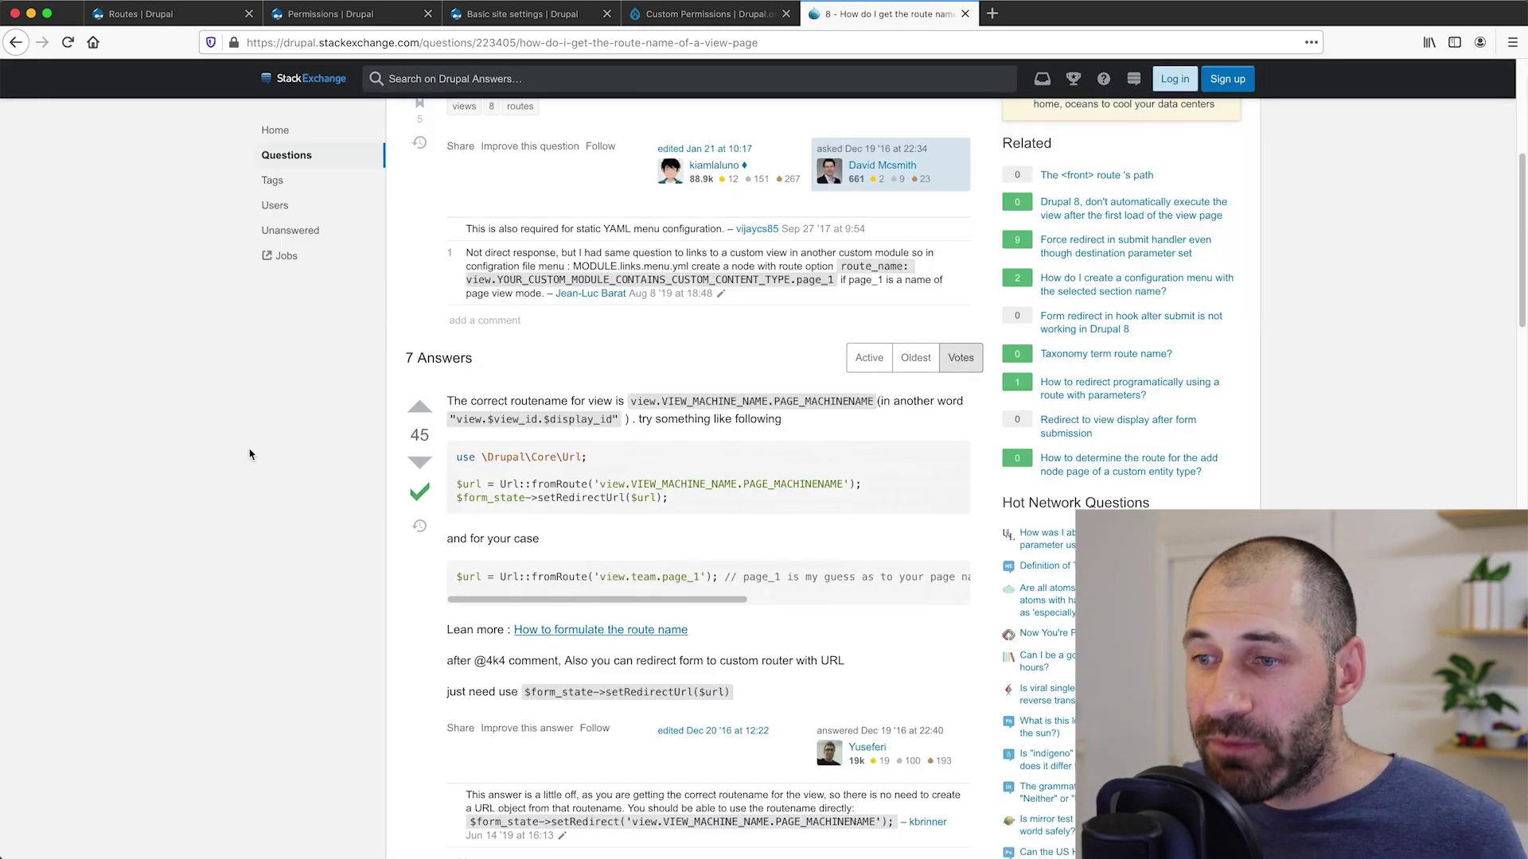
{"action": "scroll", "coordinate": [250, 453], "scroll_direction": "up", "scroll_amount": 1}
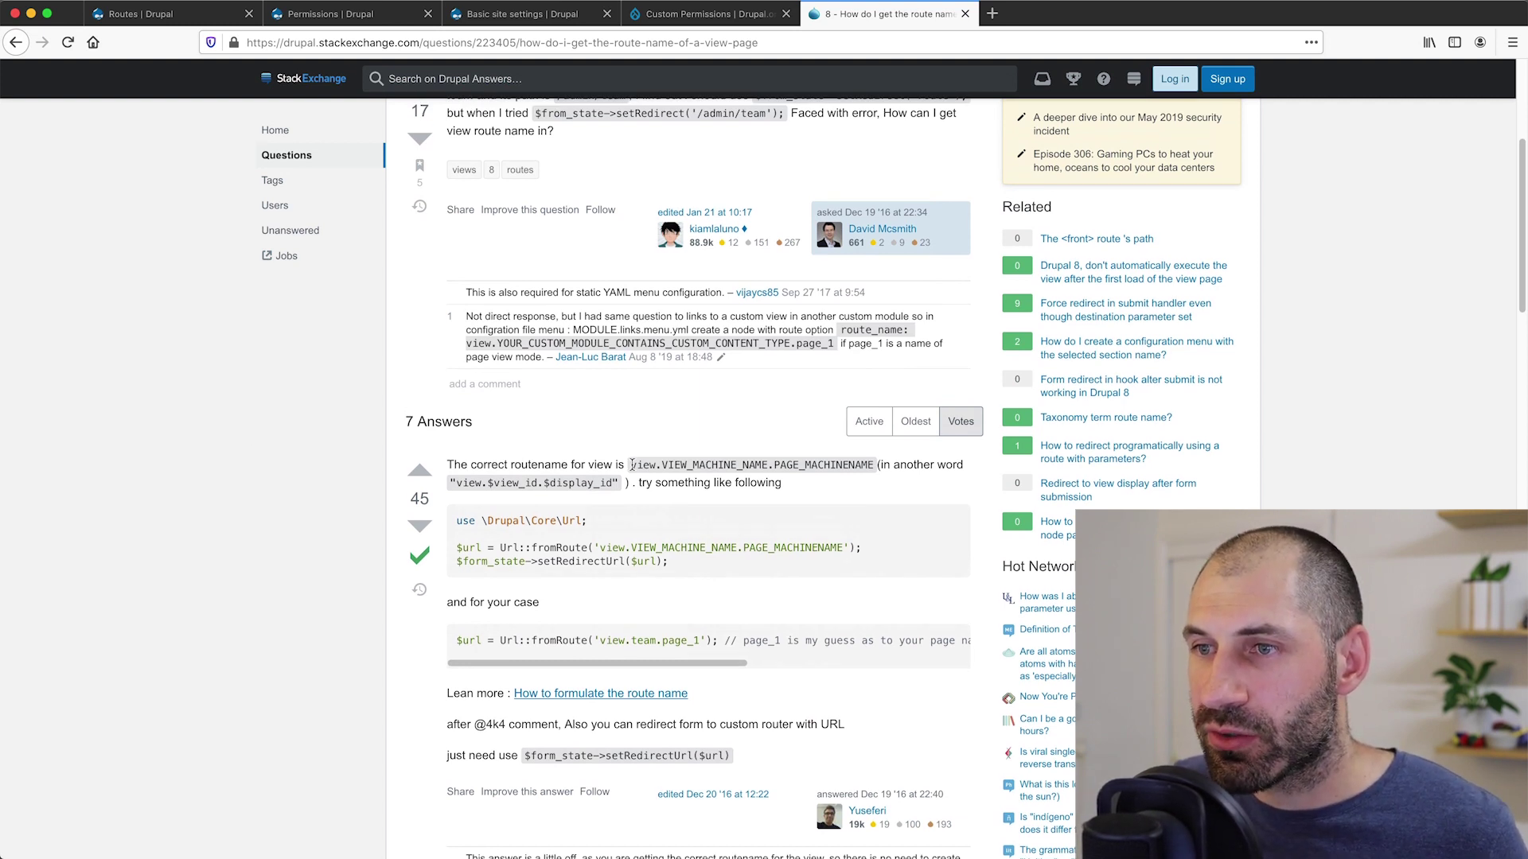
{"action": "mouse_move", "coordinate": [632, 465]}
{"action": "left_mouse_down"}
{"action": "mouse_move", "coordinate": [875, 466]}
{"action": "mouse_move", "coordinate": [656, 466]}
{"action": "left_mouse_up"}
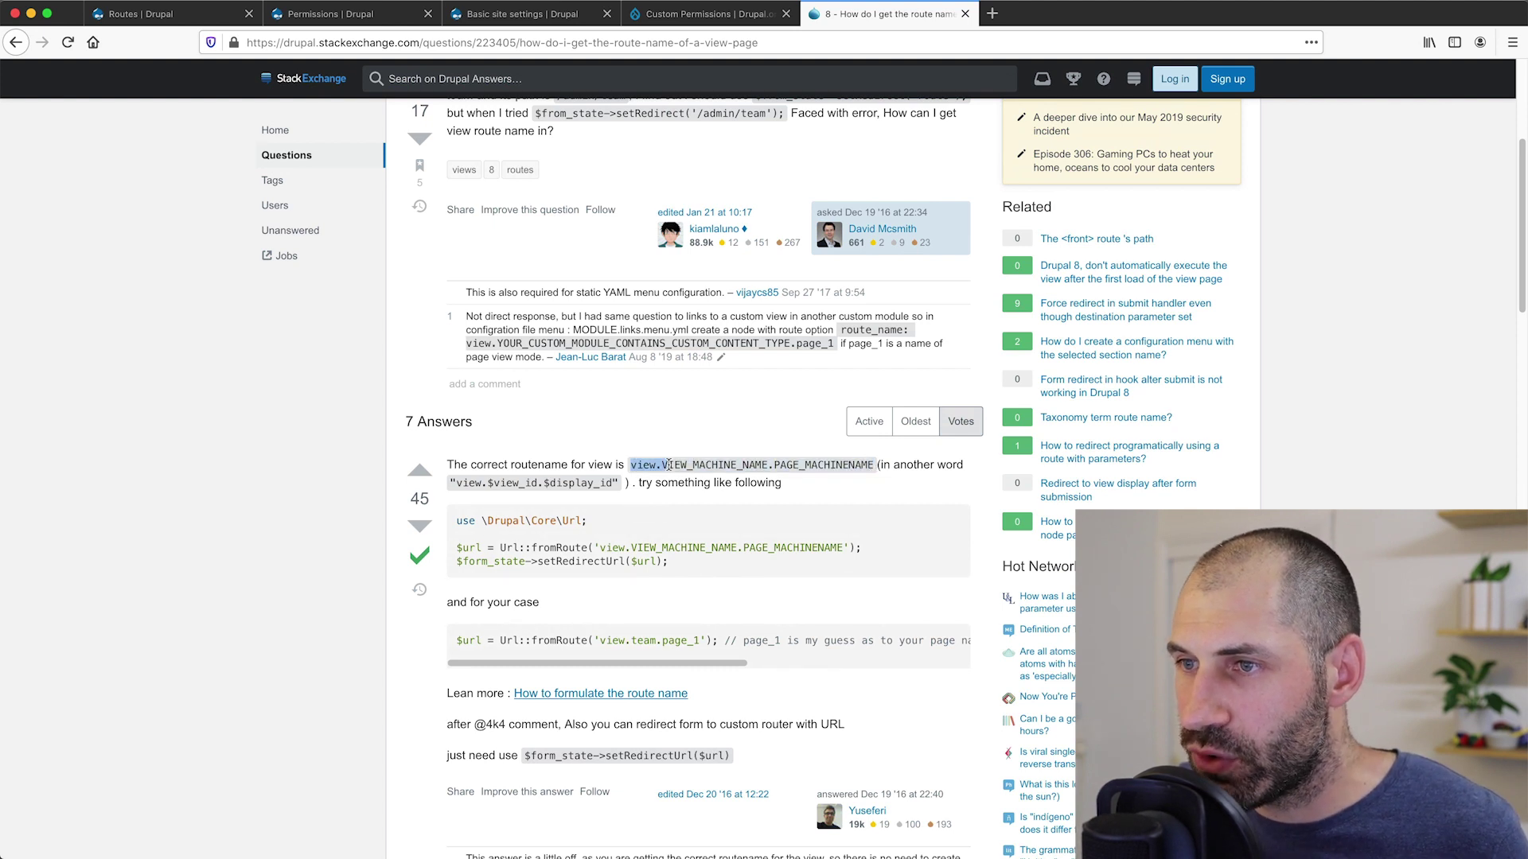
{"action": "left_click", "coordinate": [659, 465]}
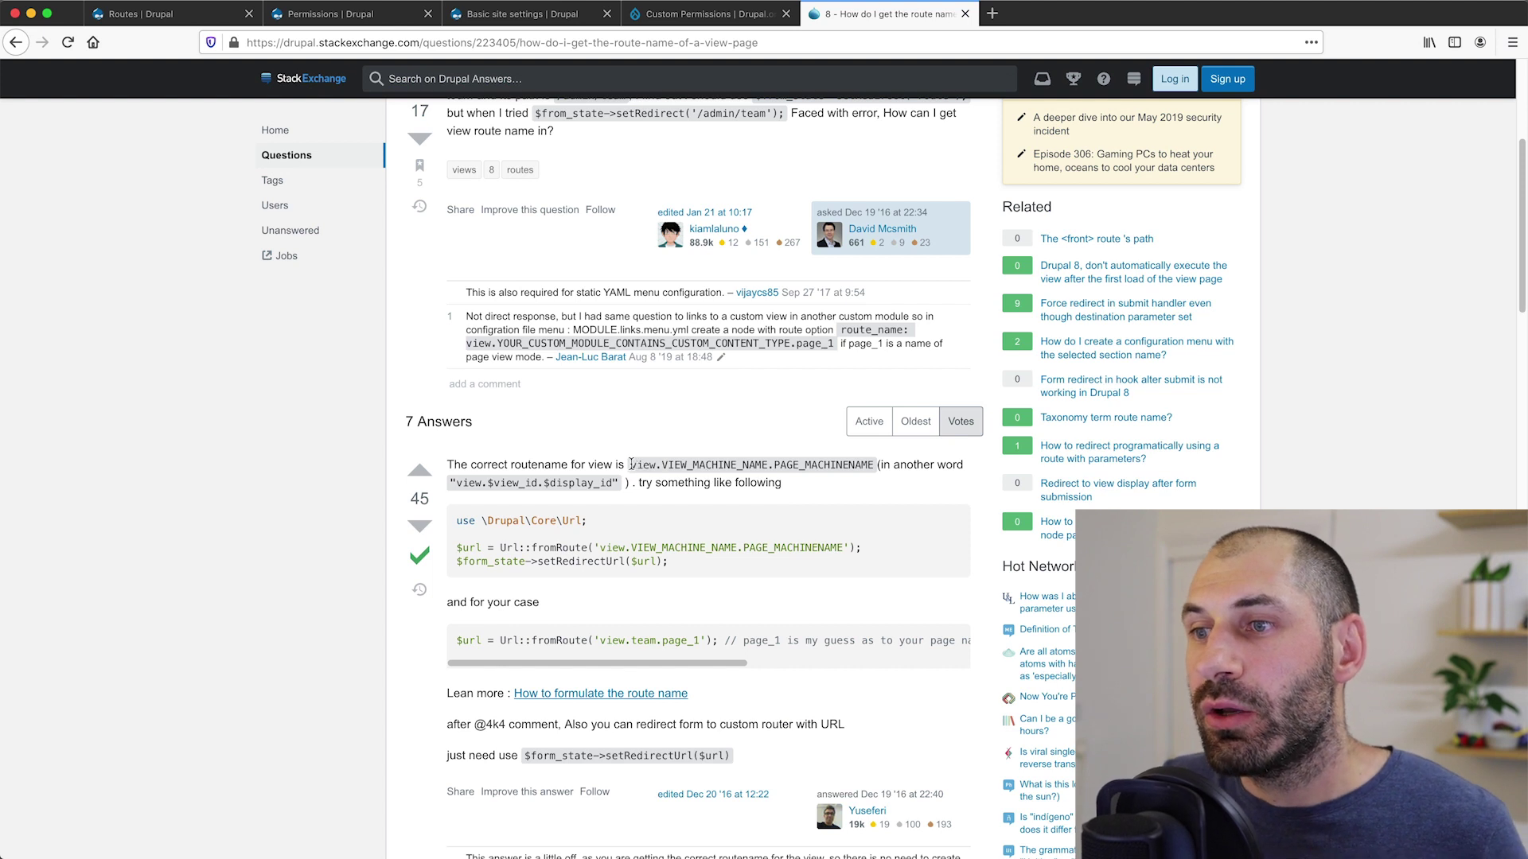
{"action": "left_click_drag", "start_coordinate": [632, 464], "coordinate": [875, 471]}
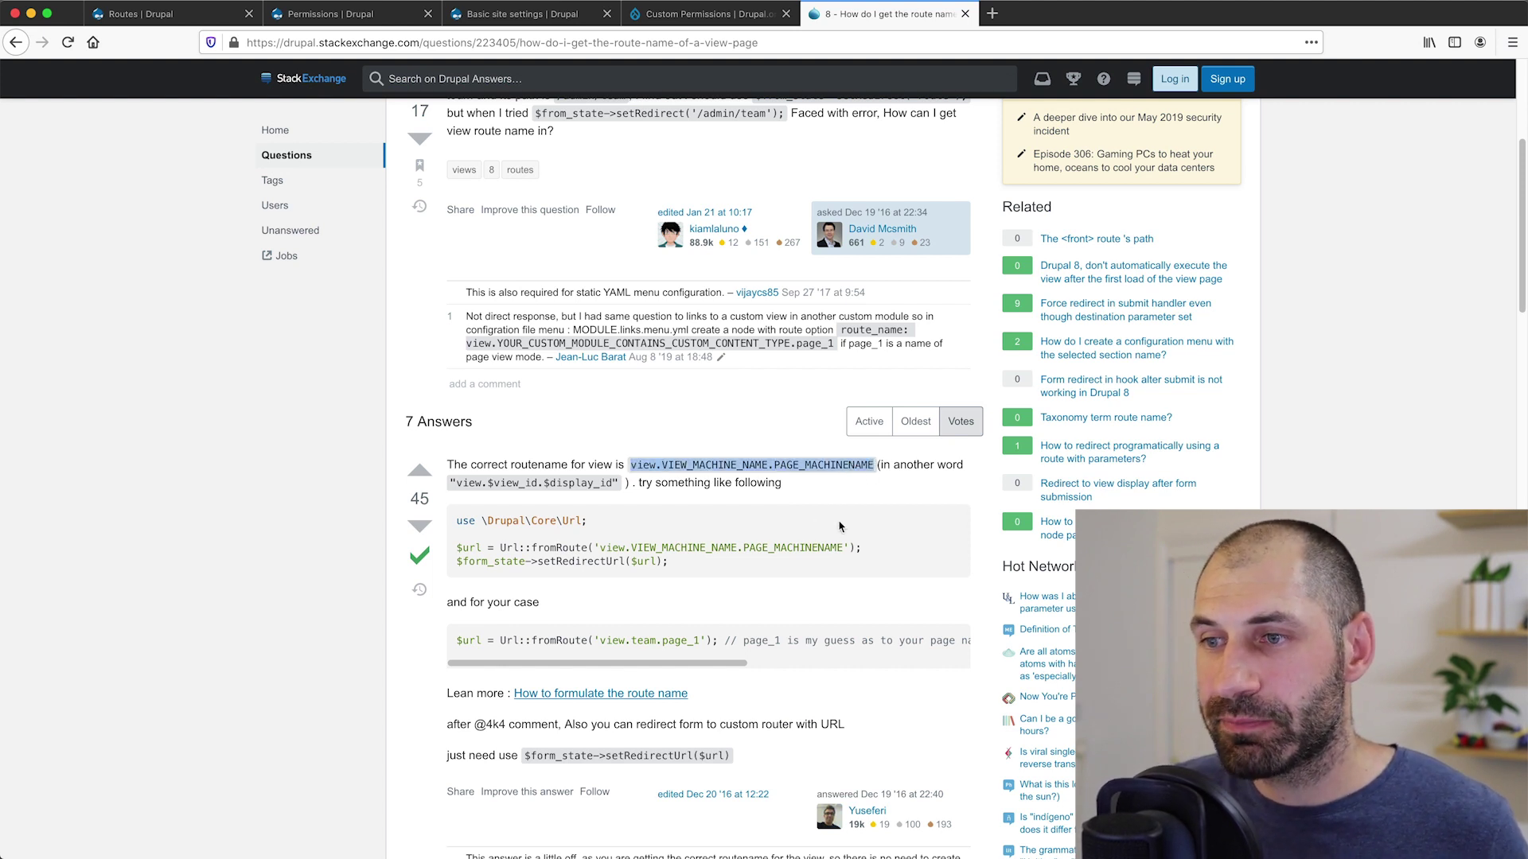
{"action": "left_click", "coordinate": [831, 487]}
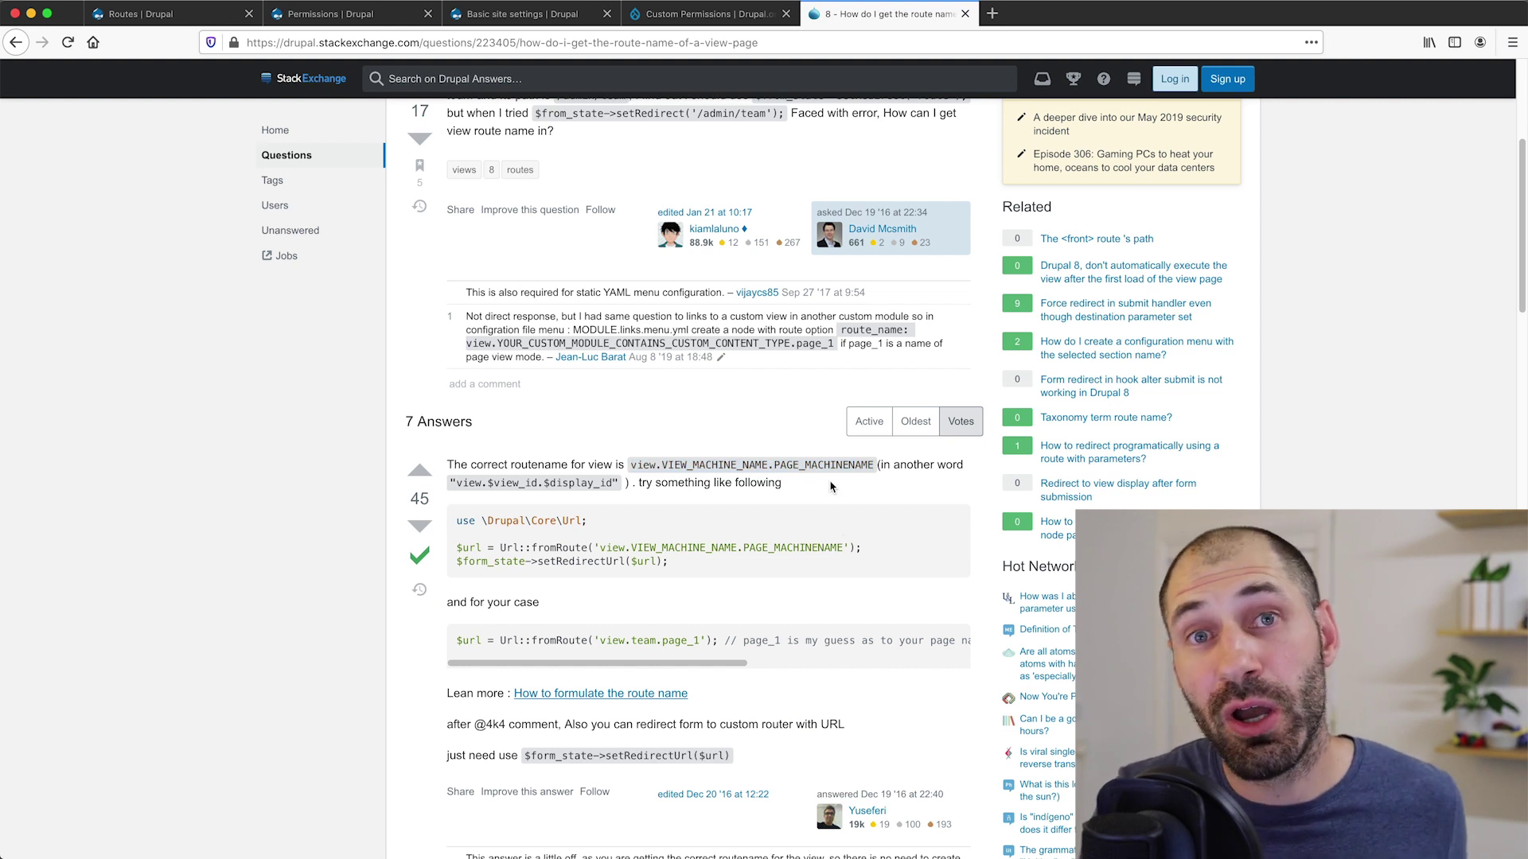